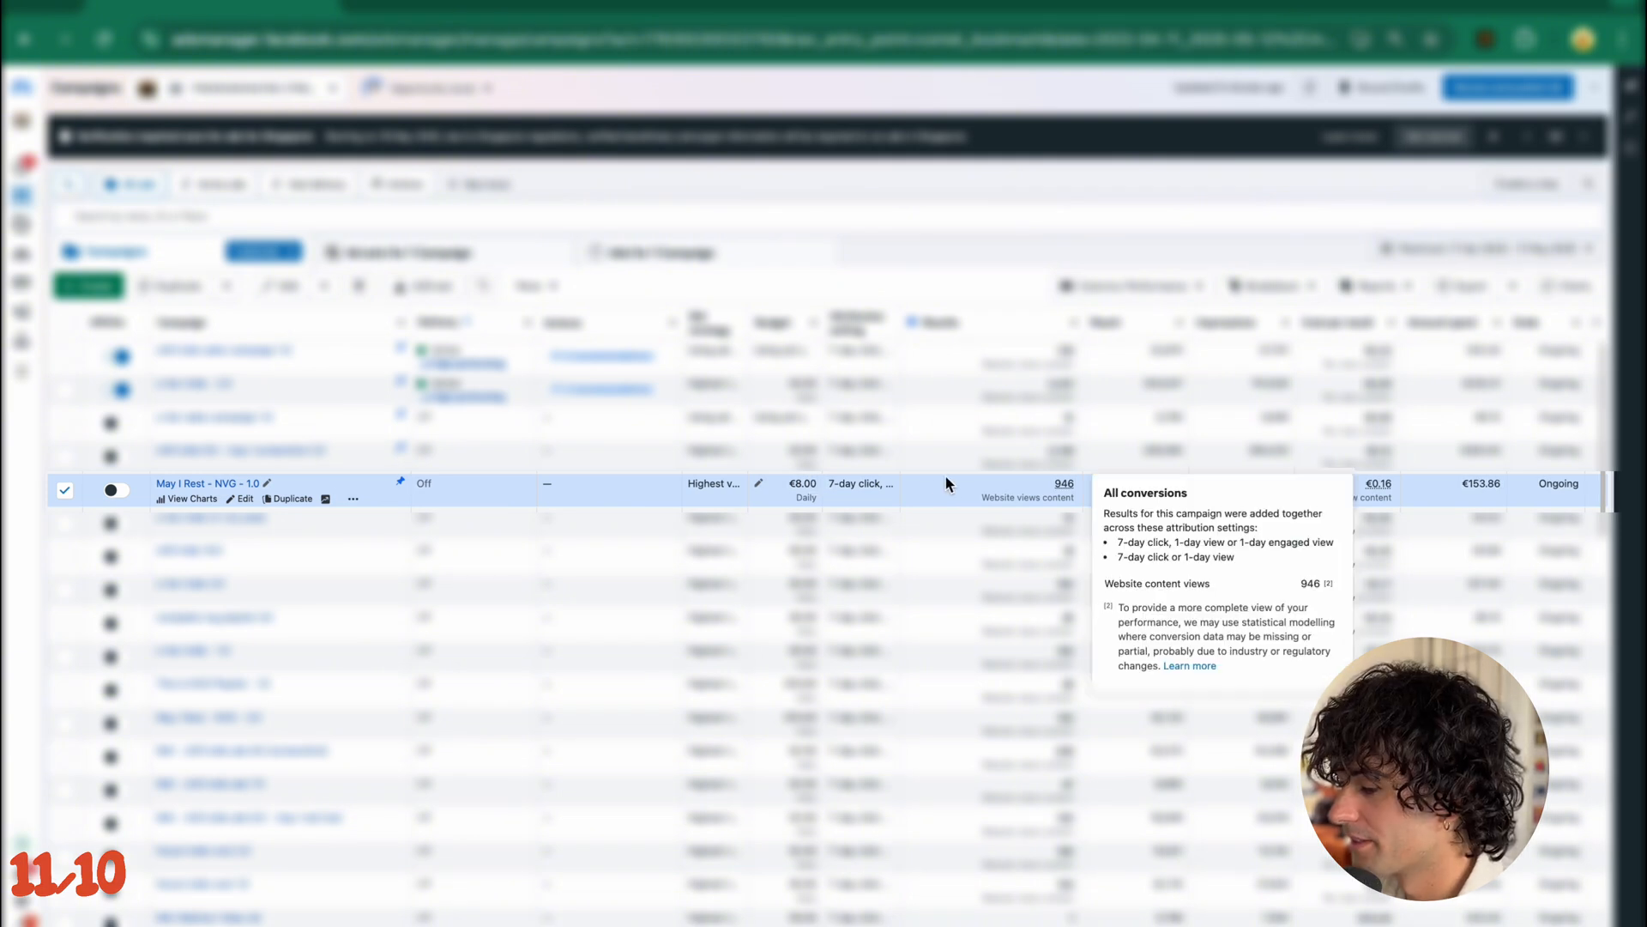
- Create a new Auction campaign with the Engagement objective, using the manual engagement campaign setup
mouse_move(1060, 491)
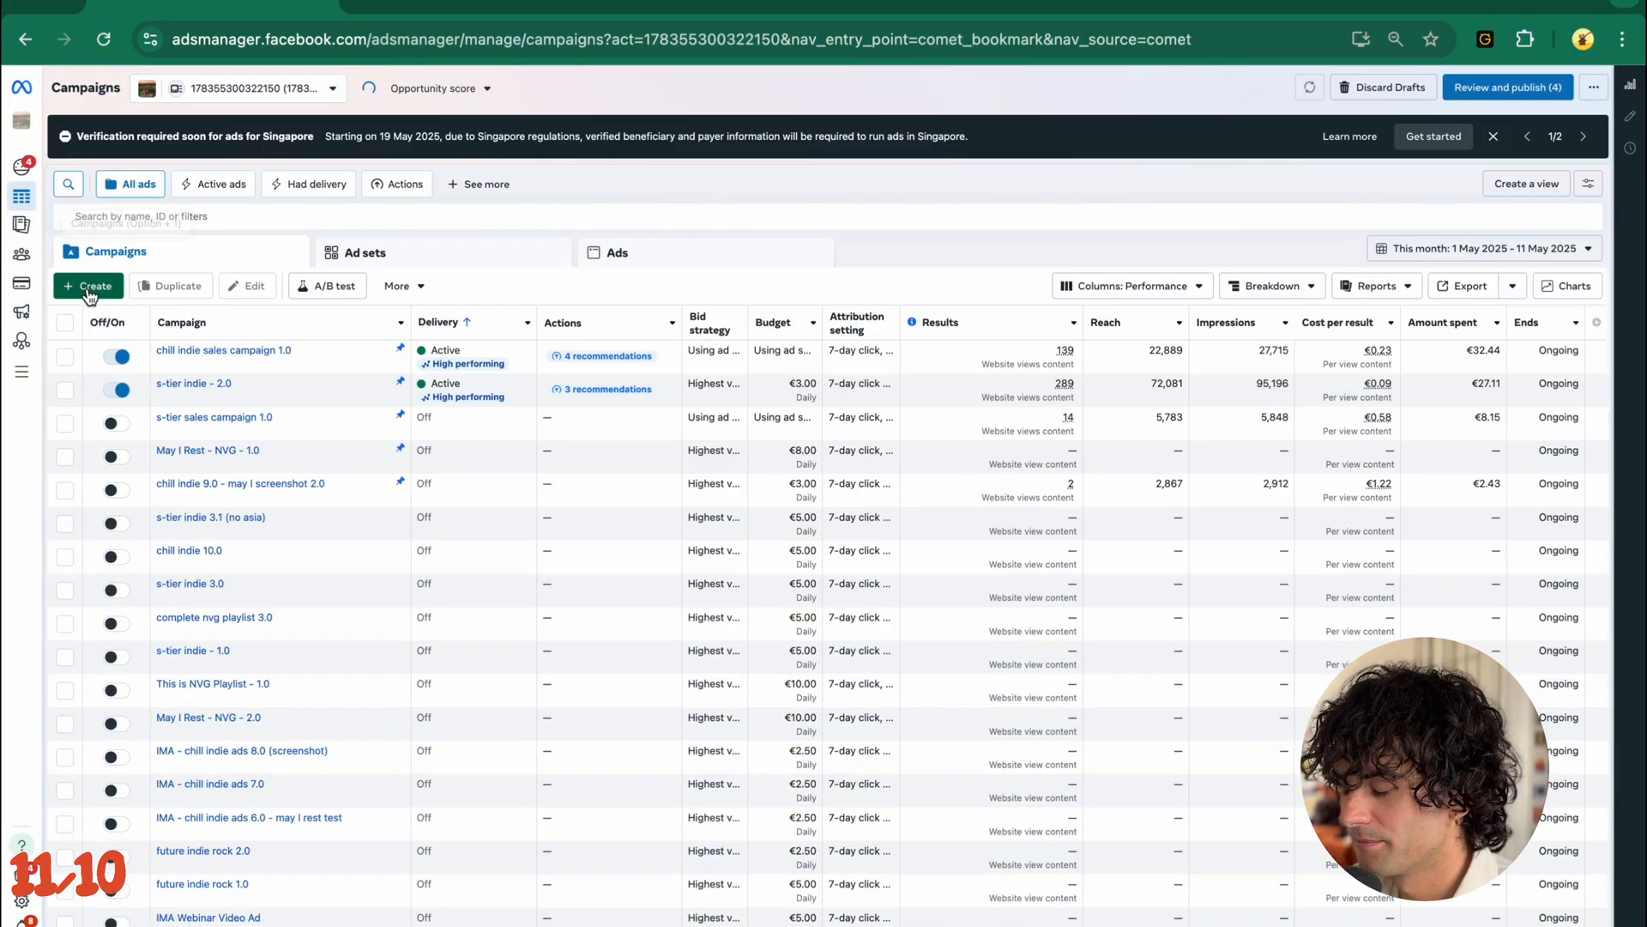
click(90, 290)
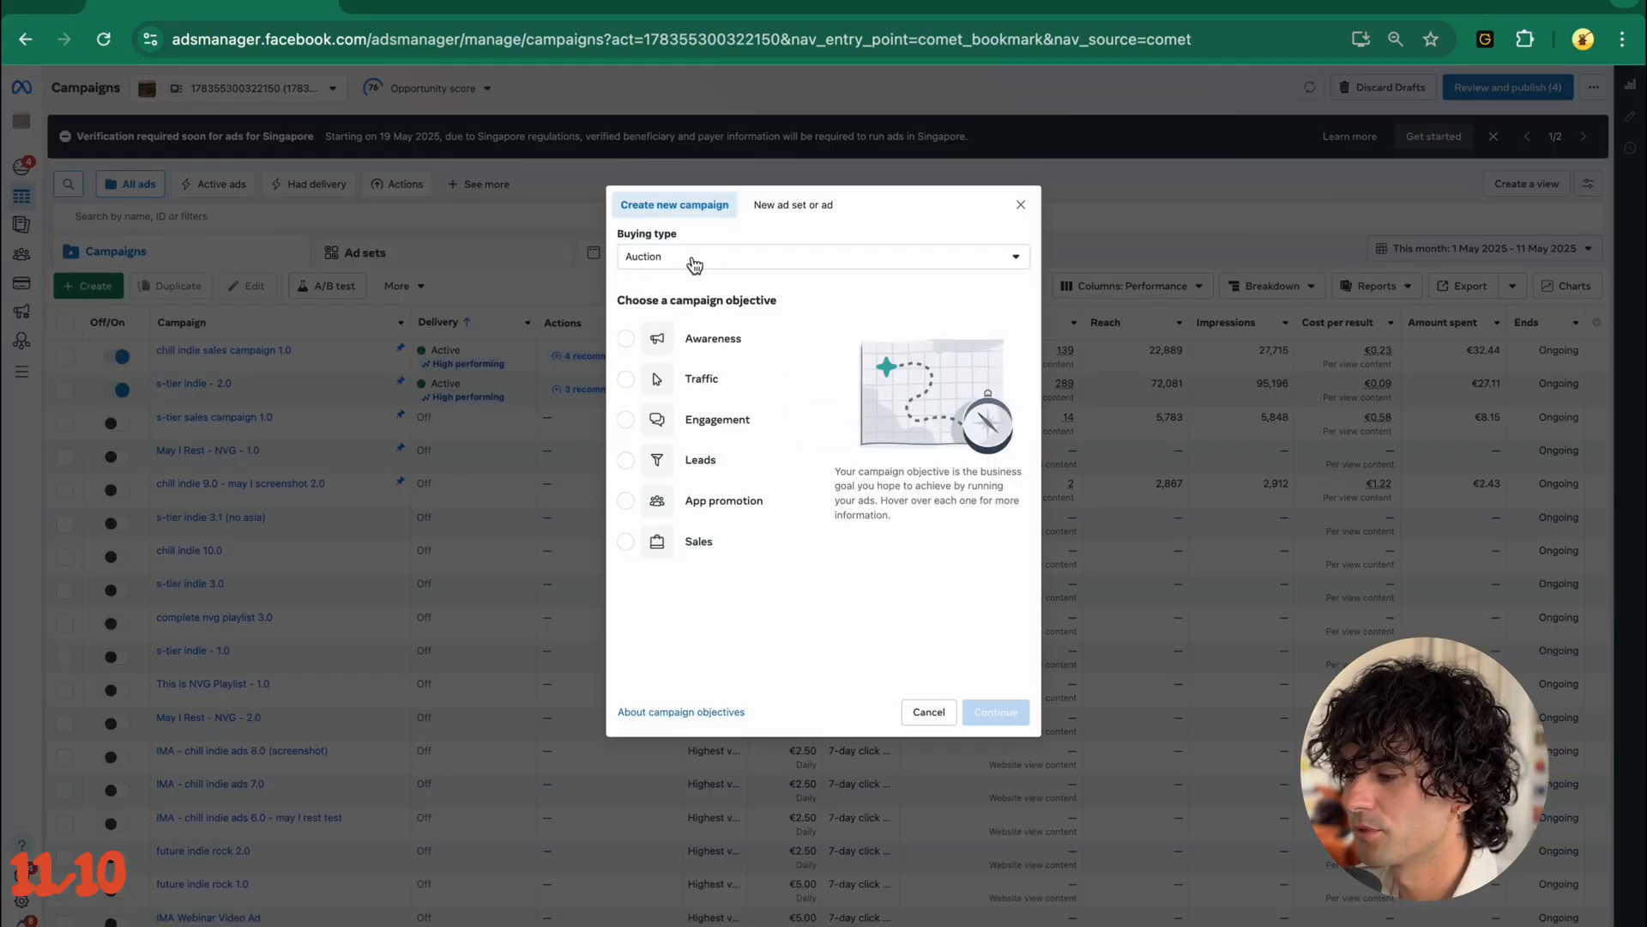
click(625, 420)
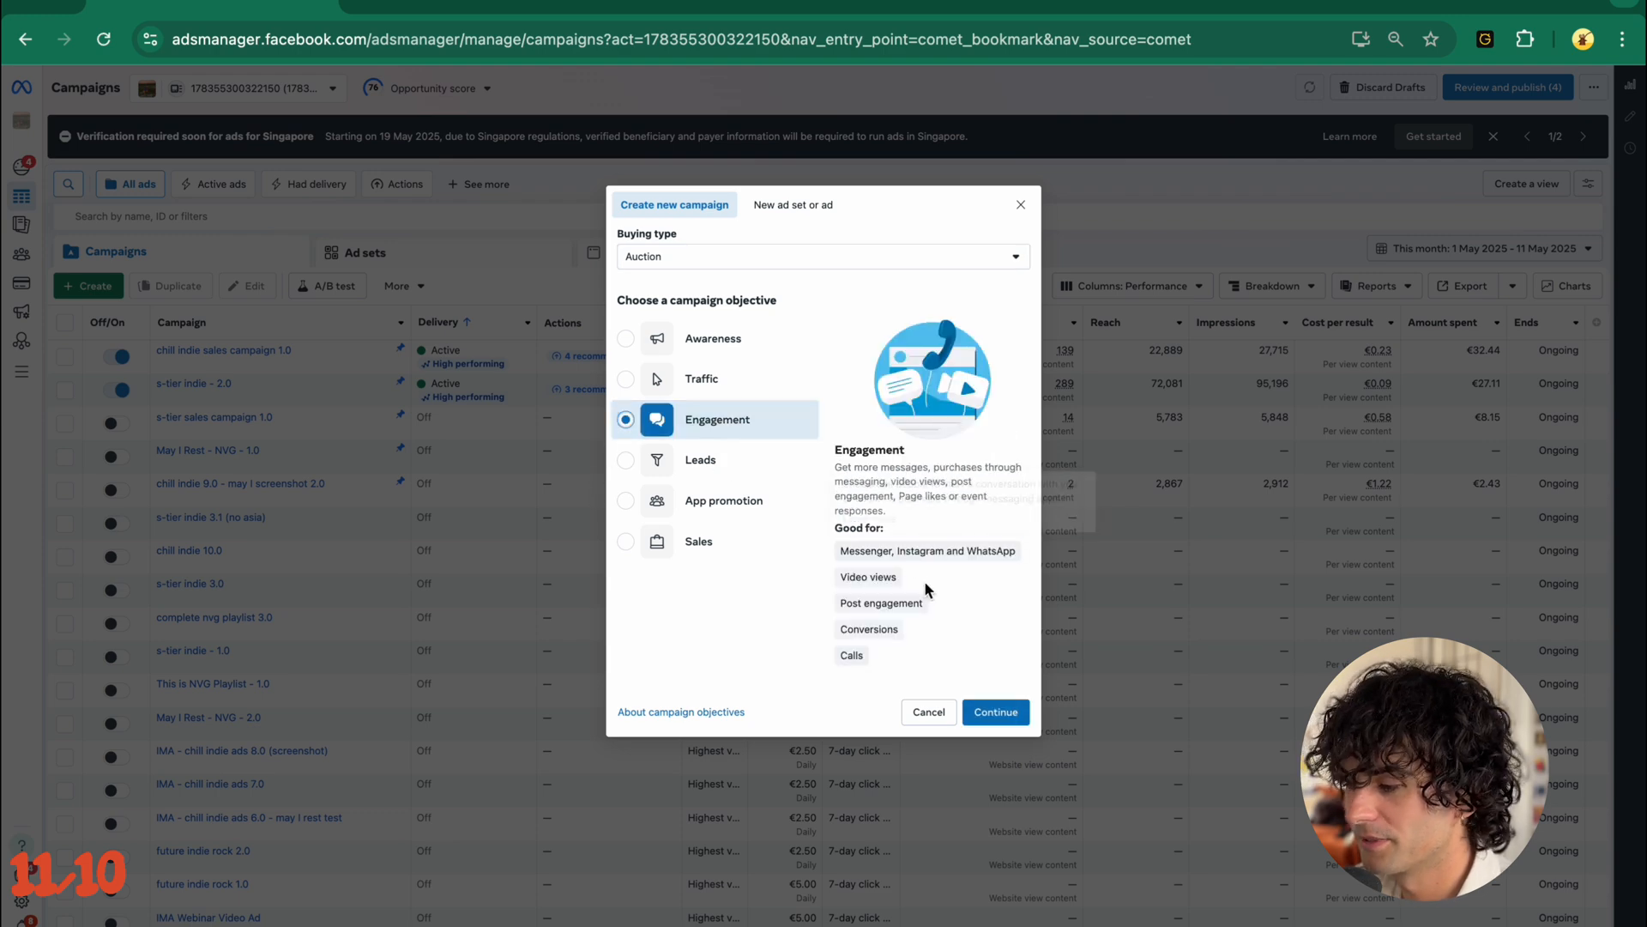
click(995, 711)
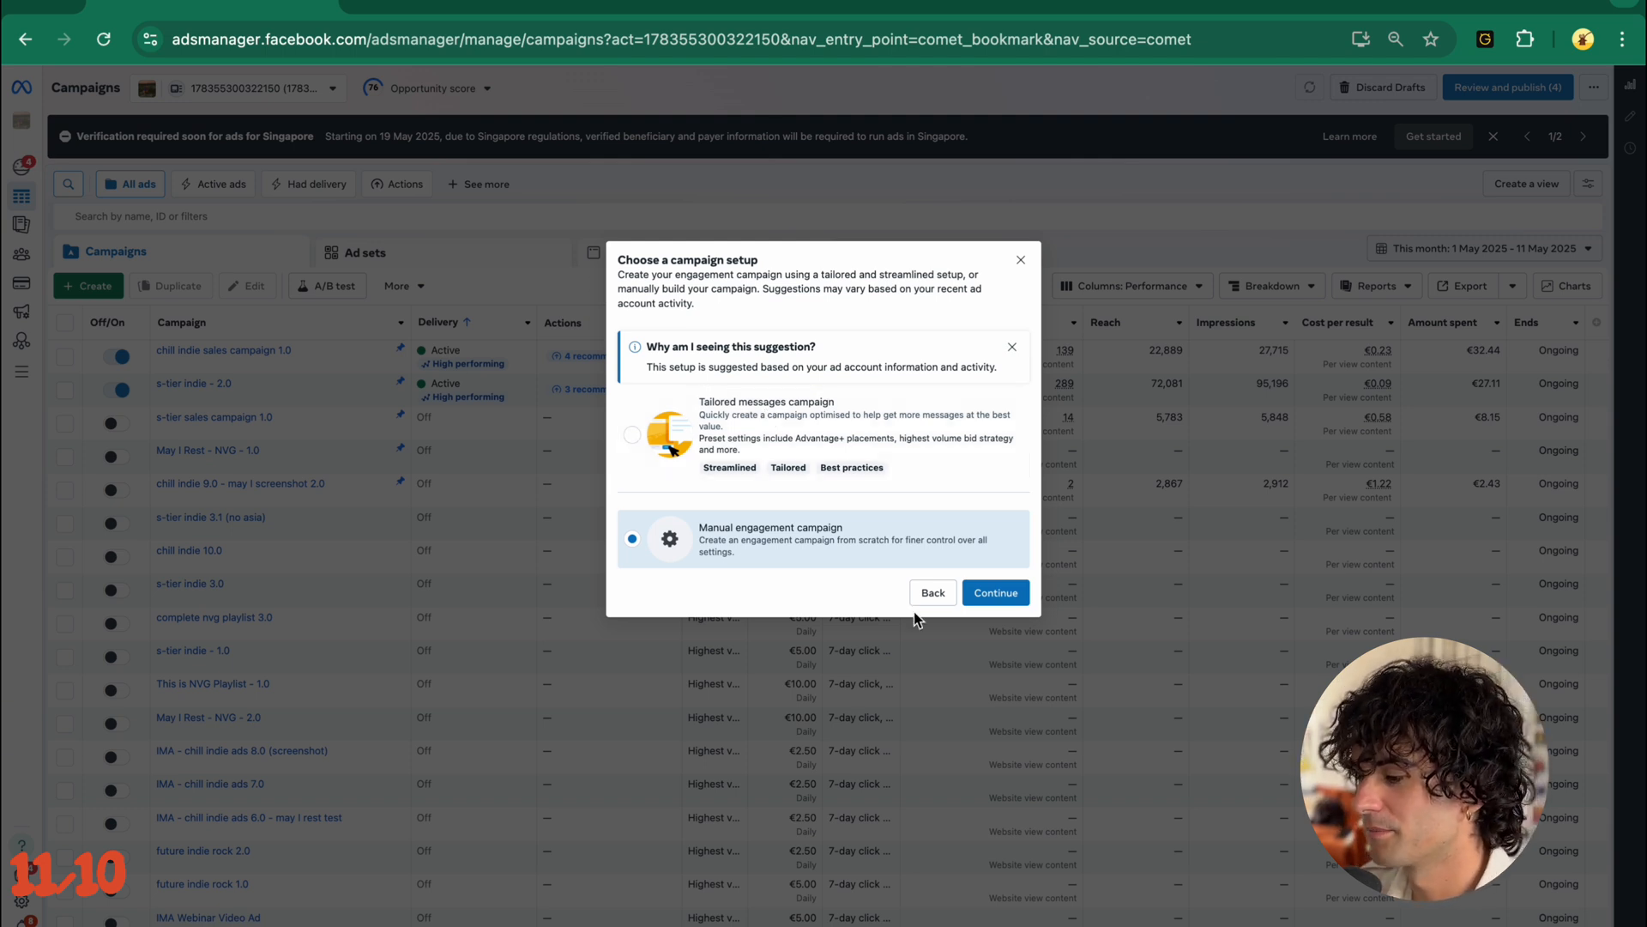
click(996, 592)
- Name the campaign "May I Please Rest My Head Upon Your Shoulder"
drag(807, 186, 488, 187)
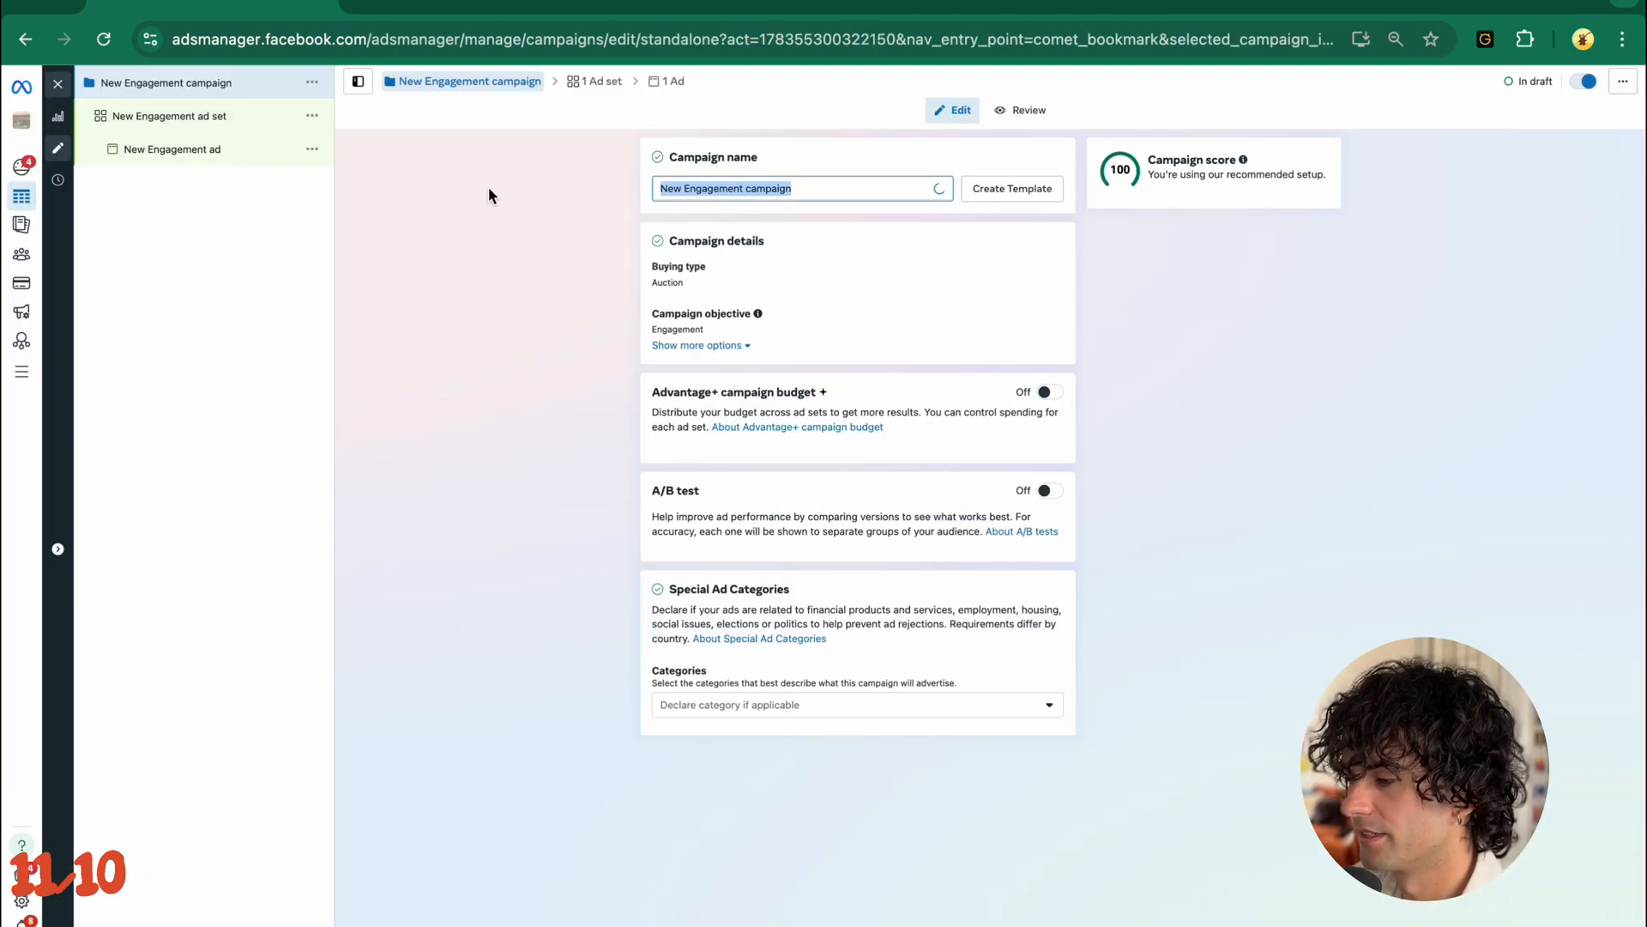
text(May I Ple)
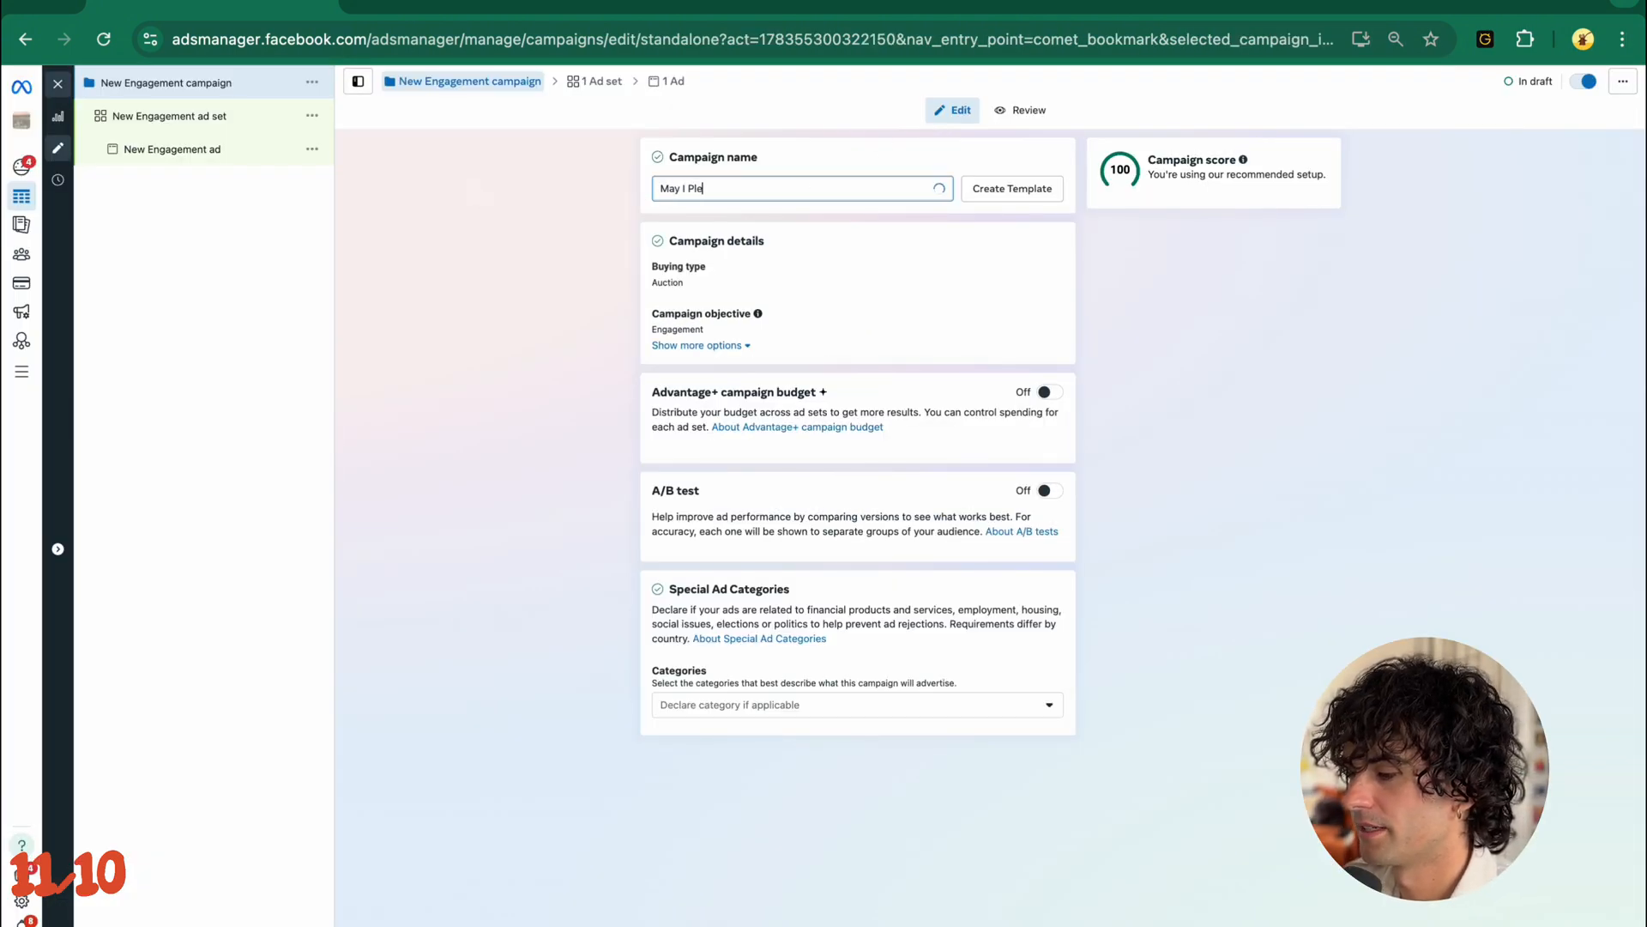
text(ase REst My Head Upon Your SH)
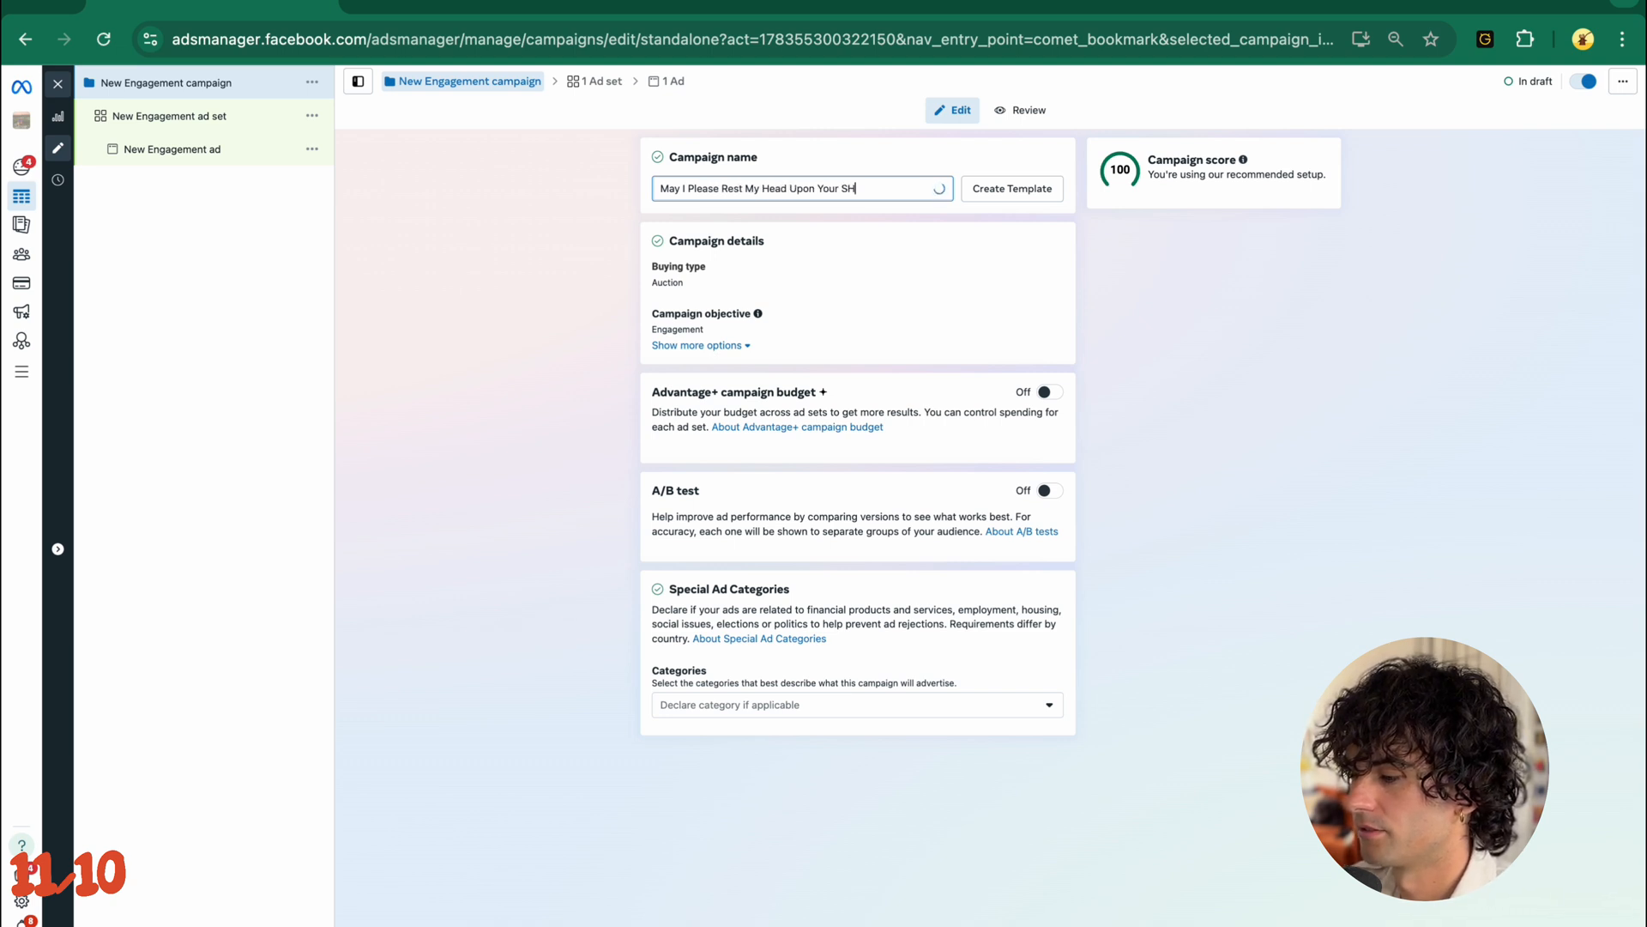
text(oulder)
click(614, 371)
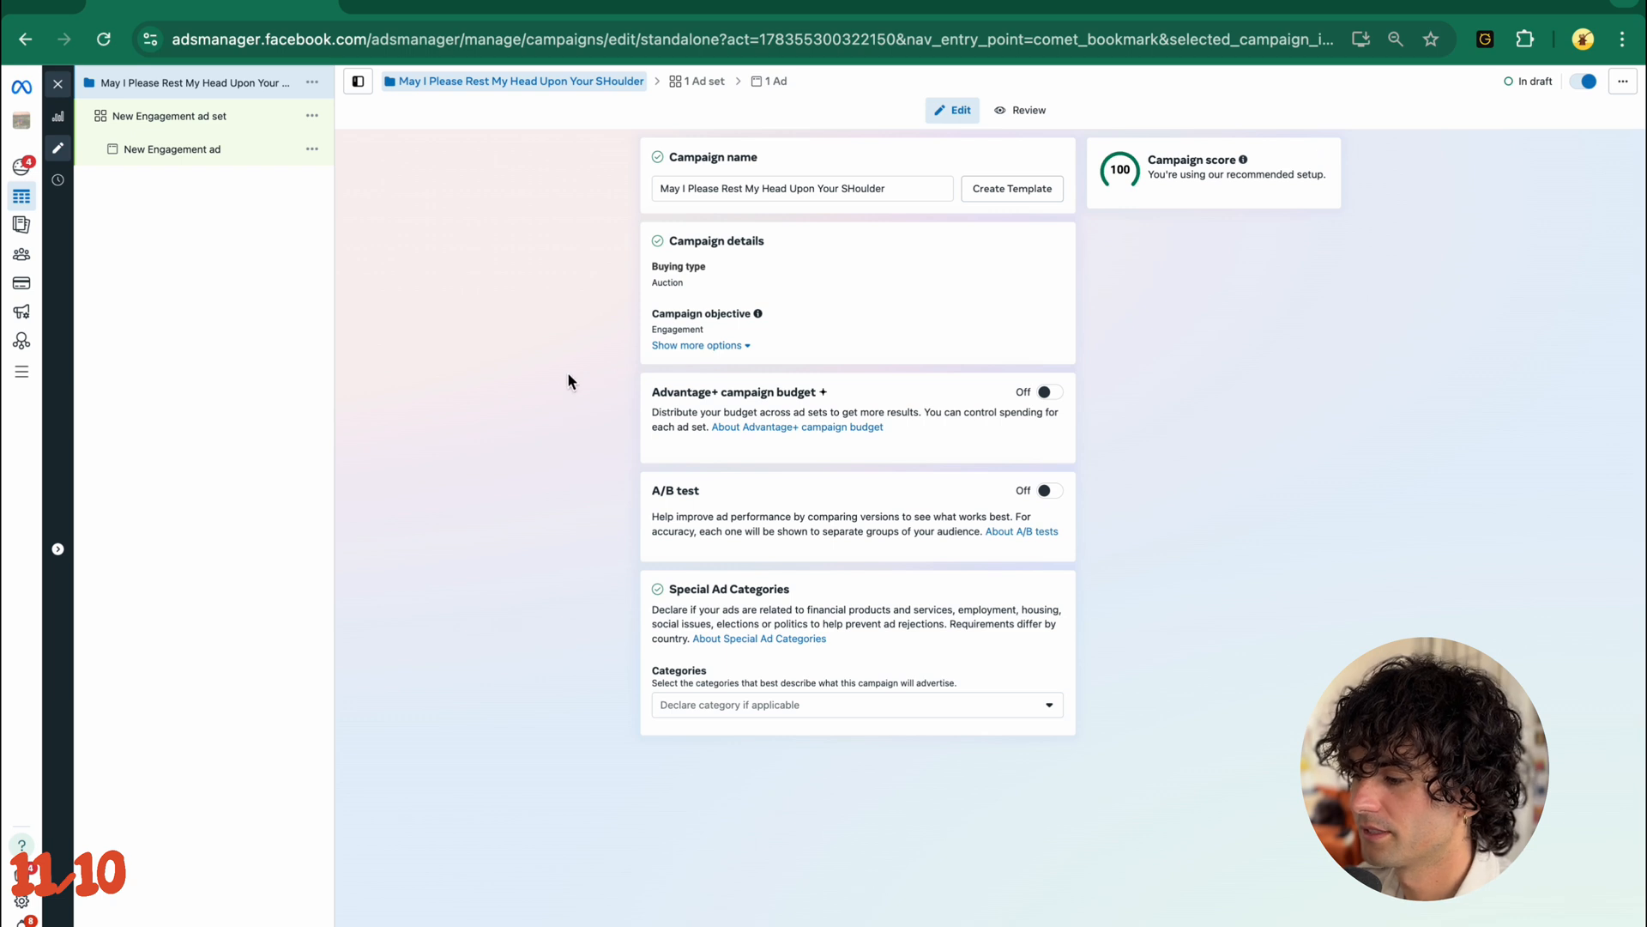
click(852, 188)
key(BackSpace)
text(h)
click(498, 445)
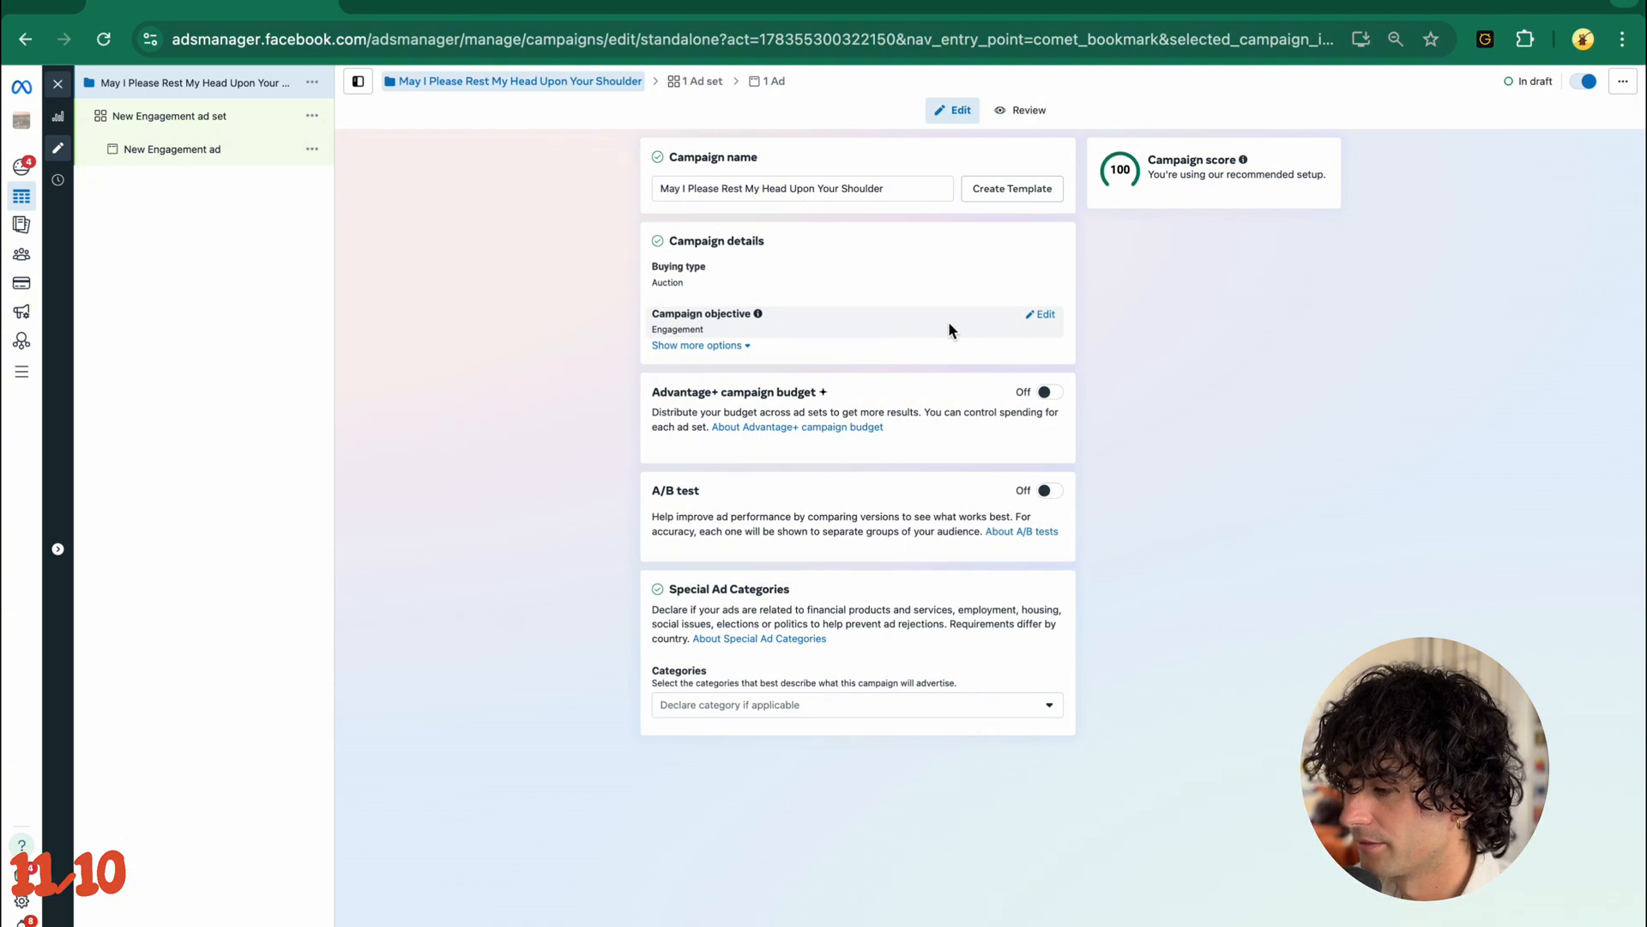
- Enable the Advantage+ campaign budget and continue to the ad set without declaring a special ad category
click(1049, 393)
scroll(791, 441, down, 2)
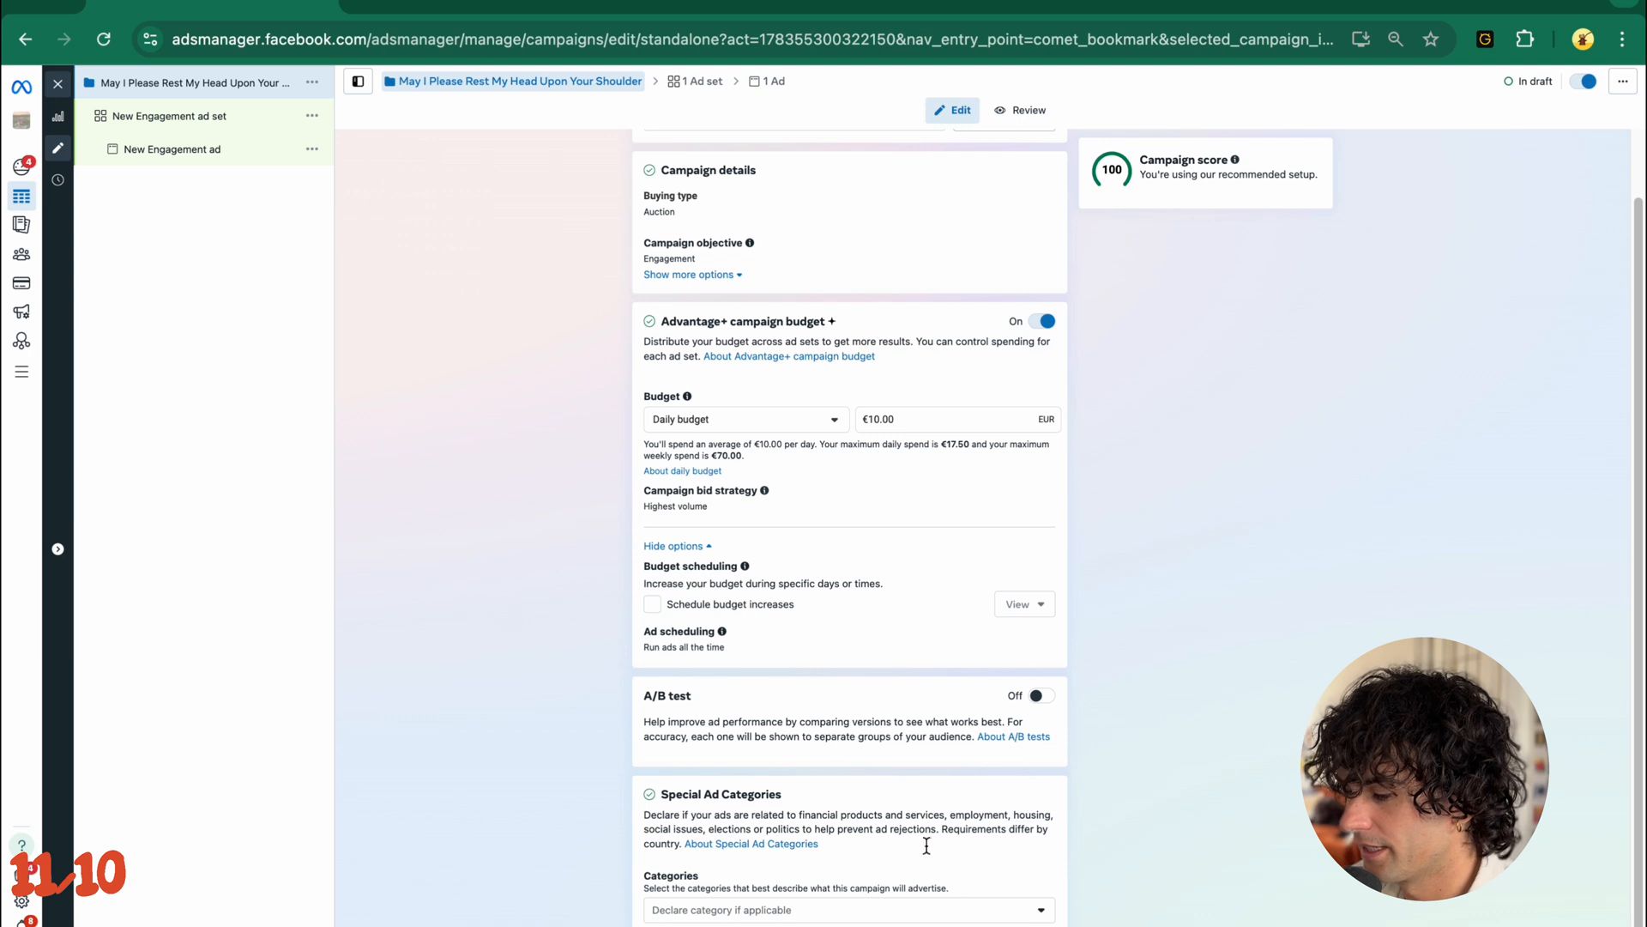
click(889, 909)
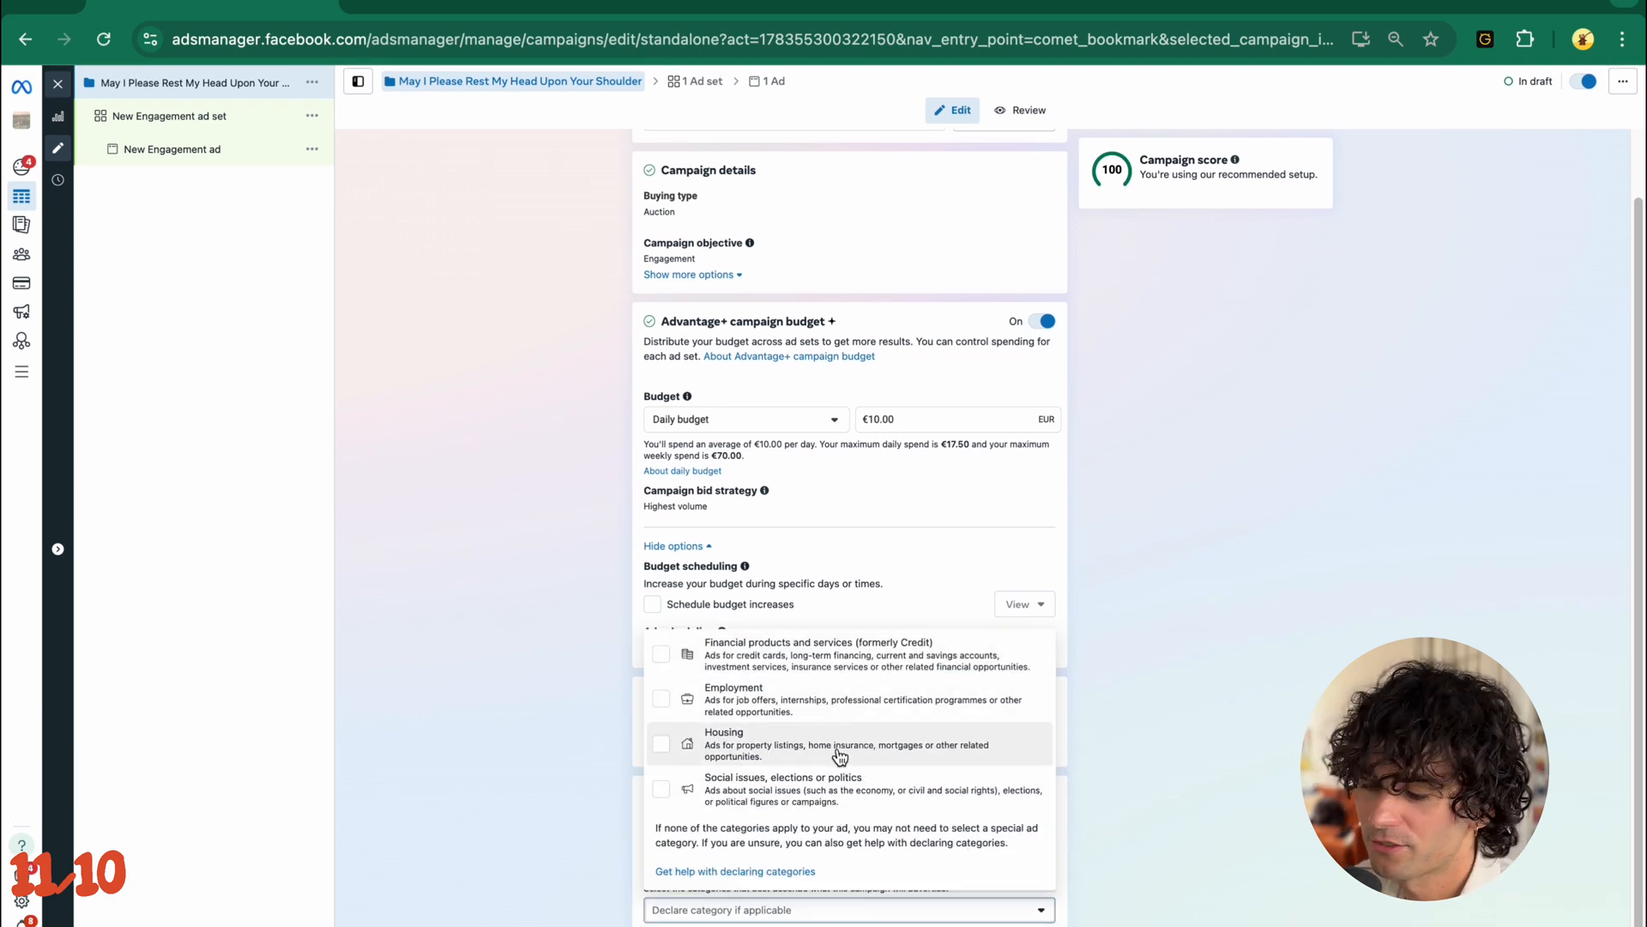
click(1119, 743)
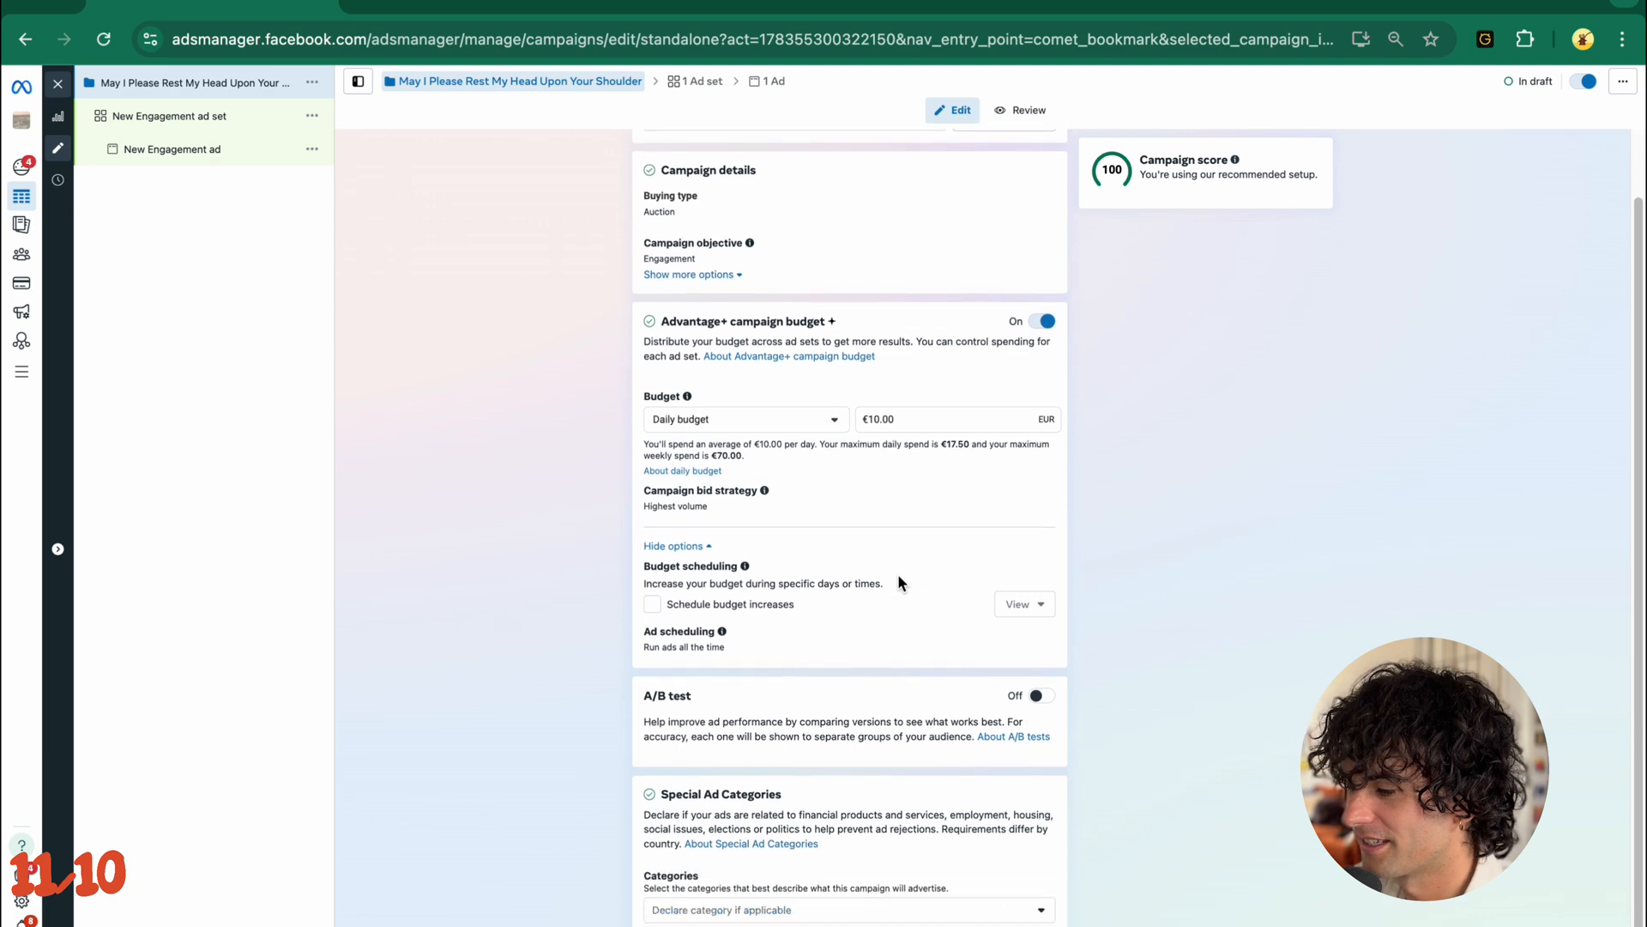
click(1594, 924)
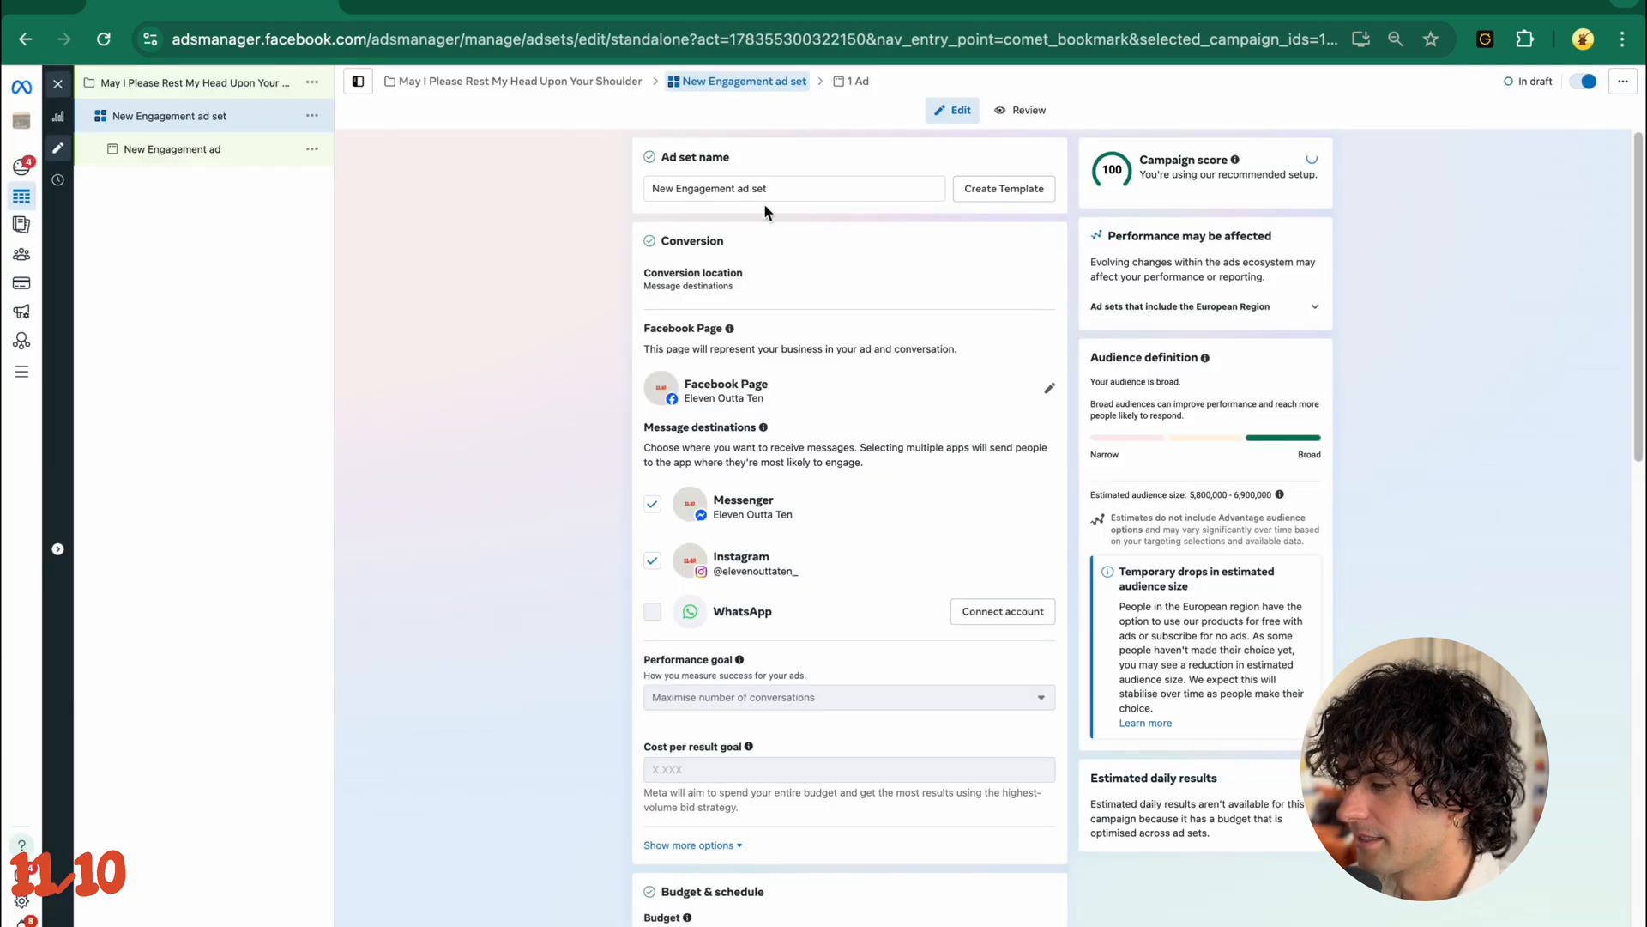
- Name the ad set "May I Rest (Artists)"
click(781, 188)
triple_click(782, 188)
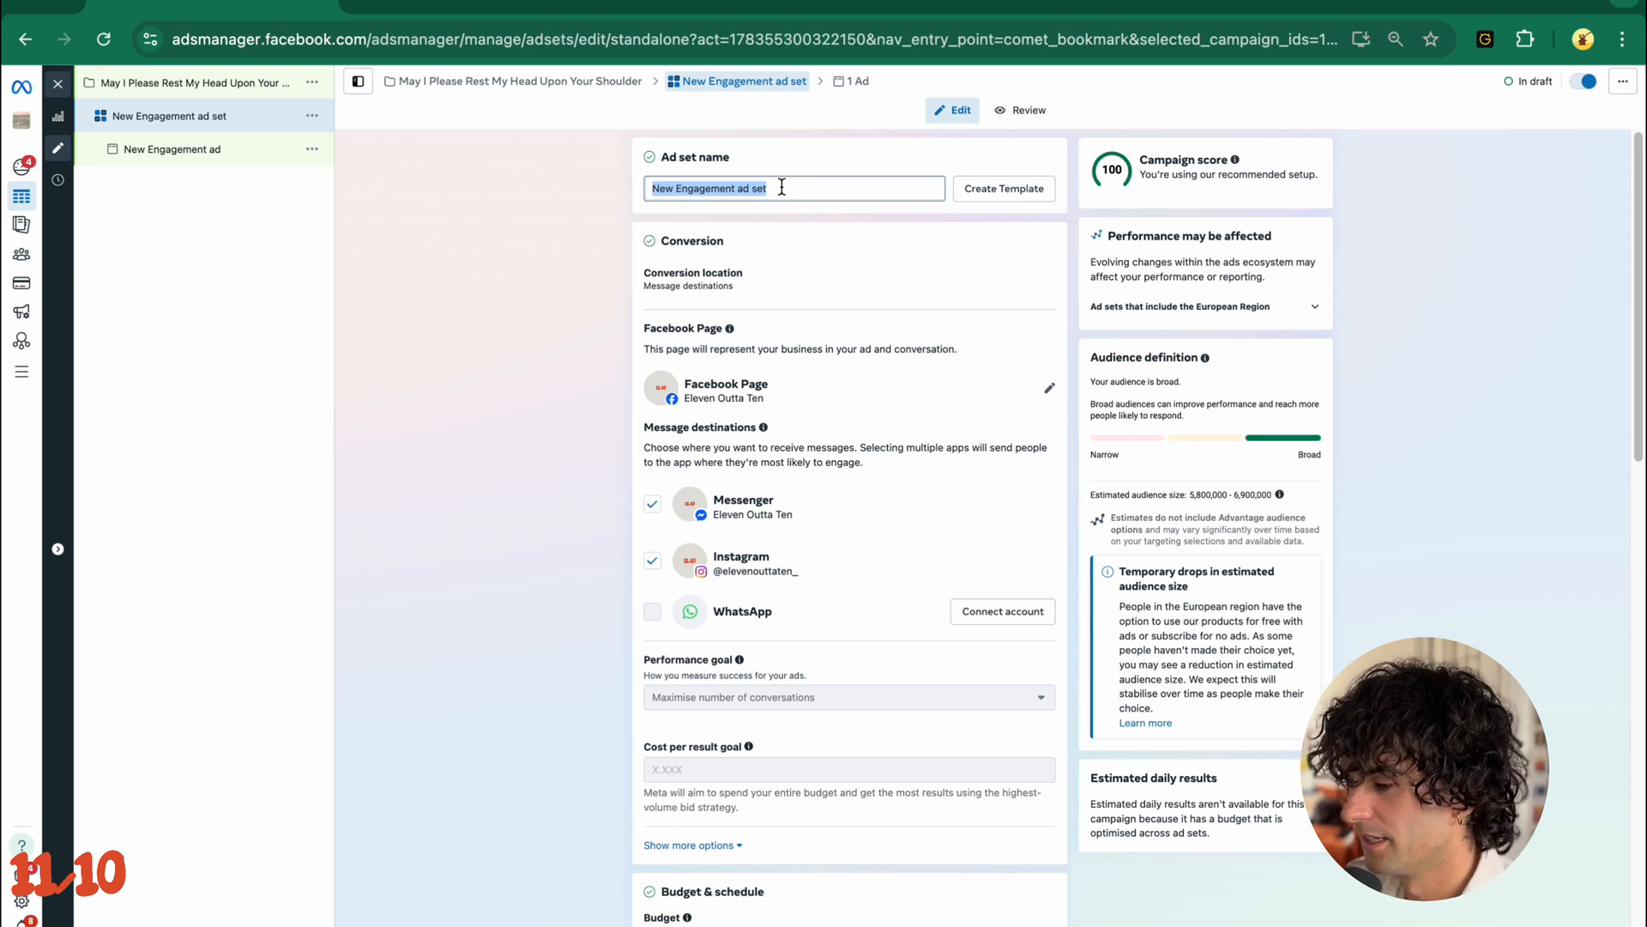
text(MA)
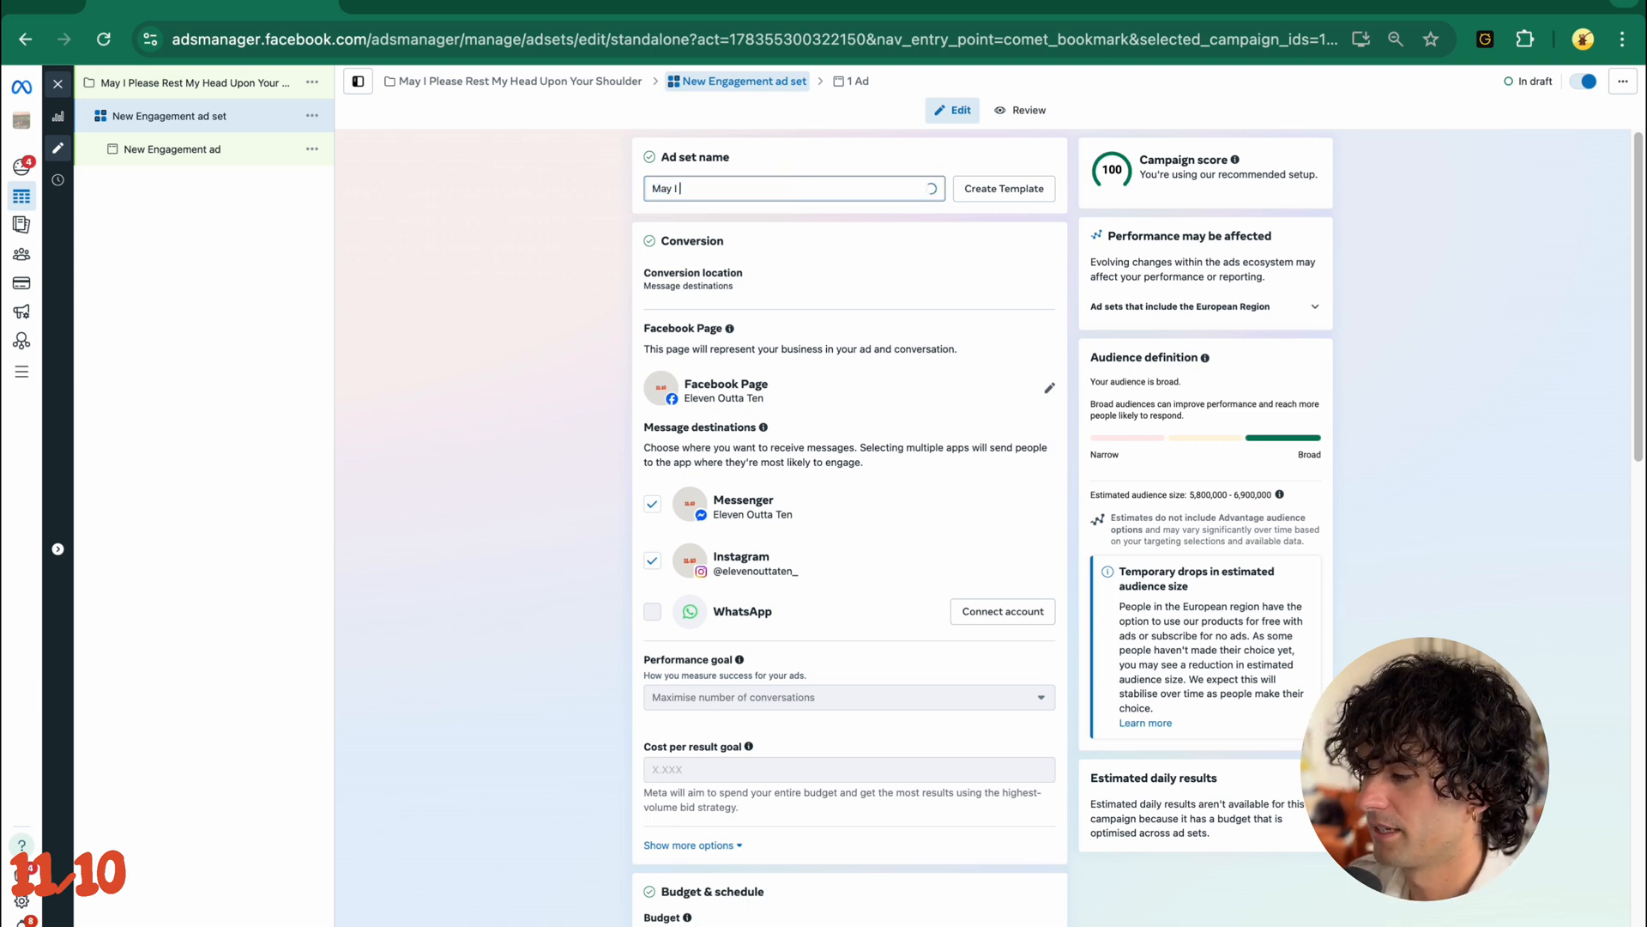
text(y I Rest (Artists)
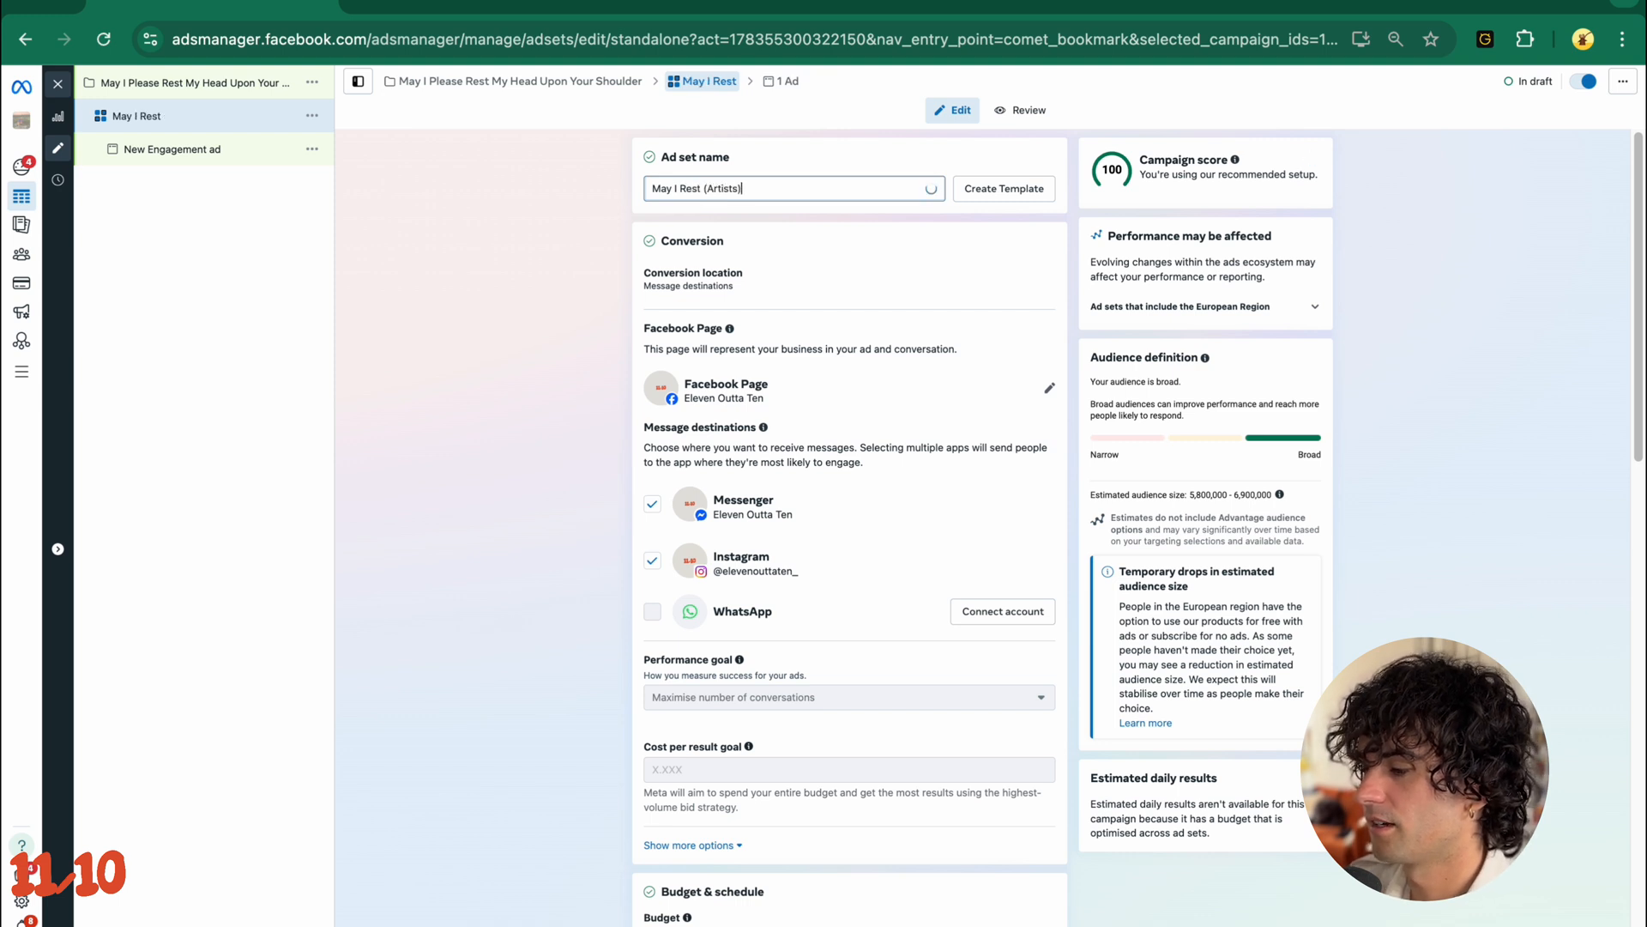
click(558, 427)
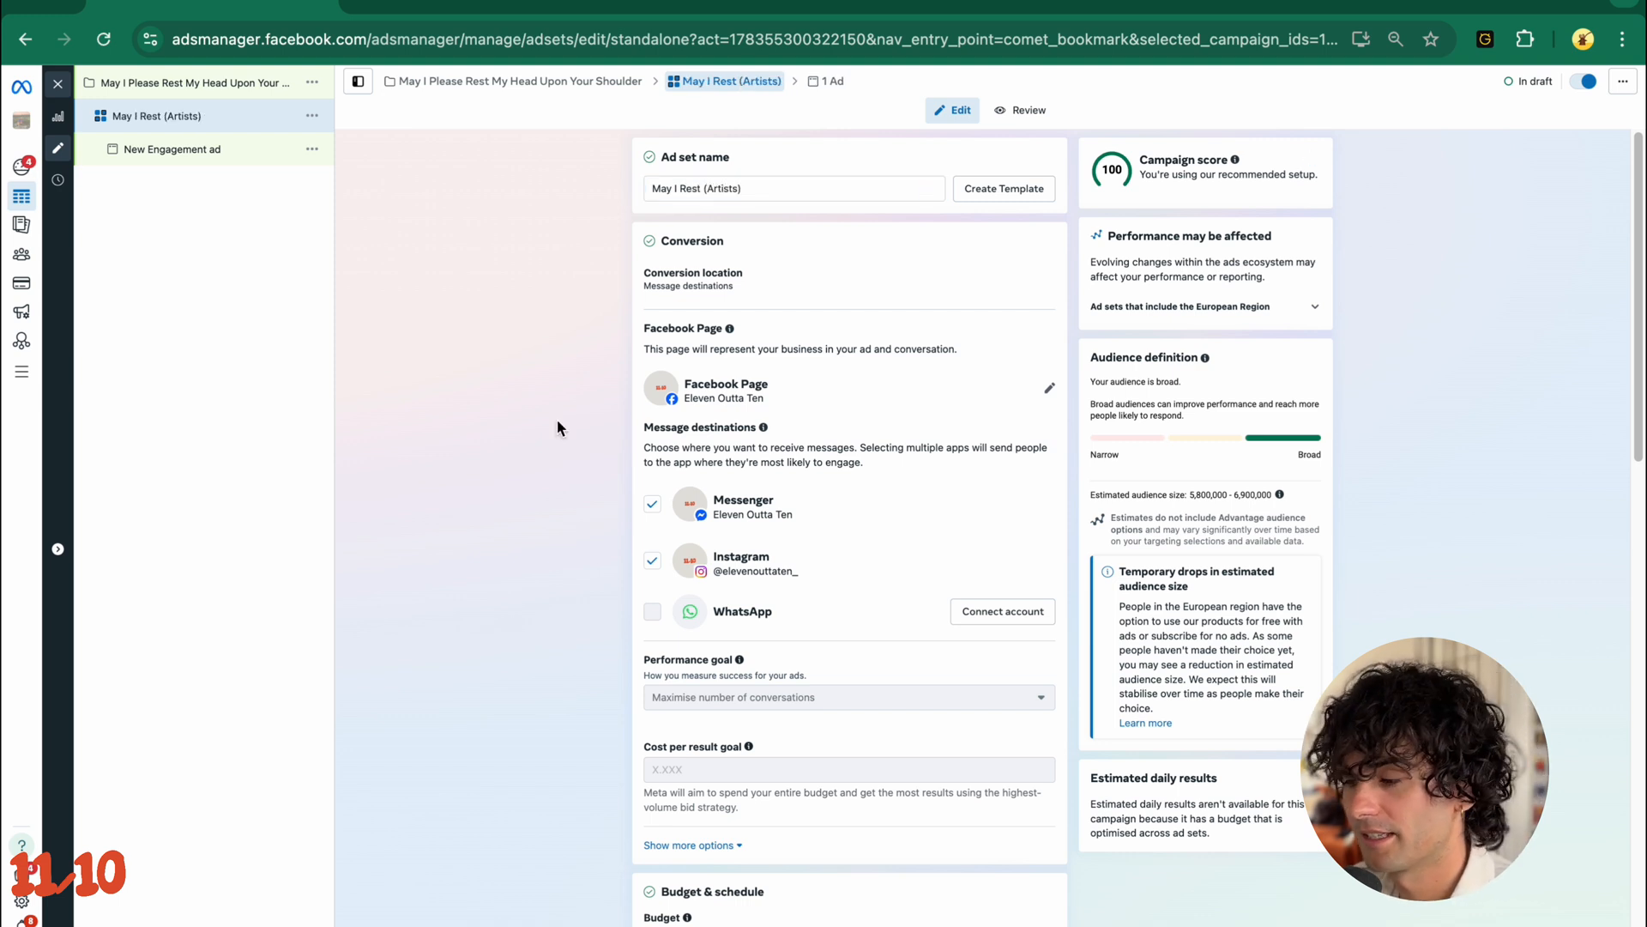
- Select the artist's own Facebook Page to represent the ad set
click(1048, 388)
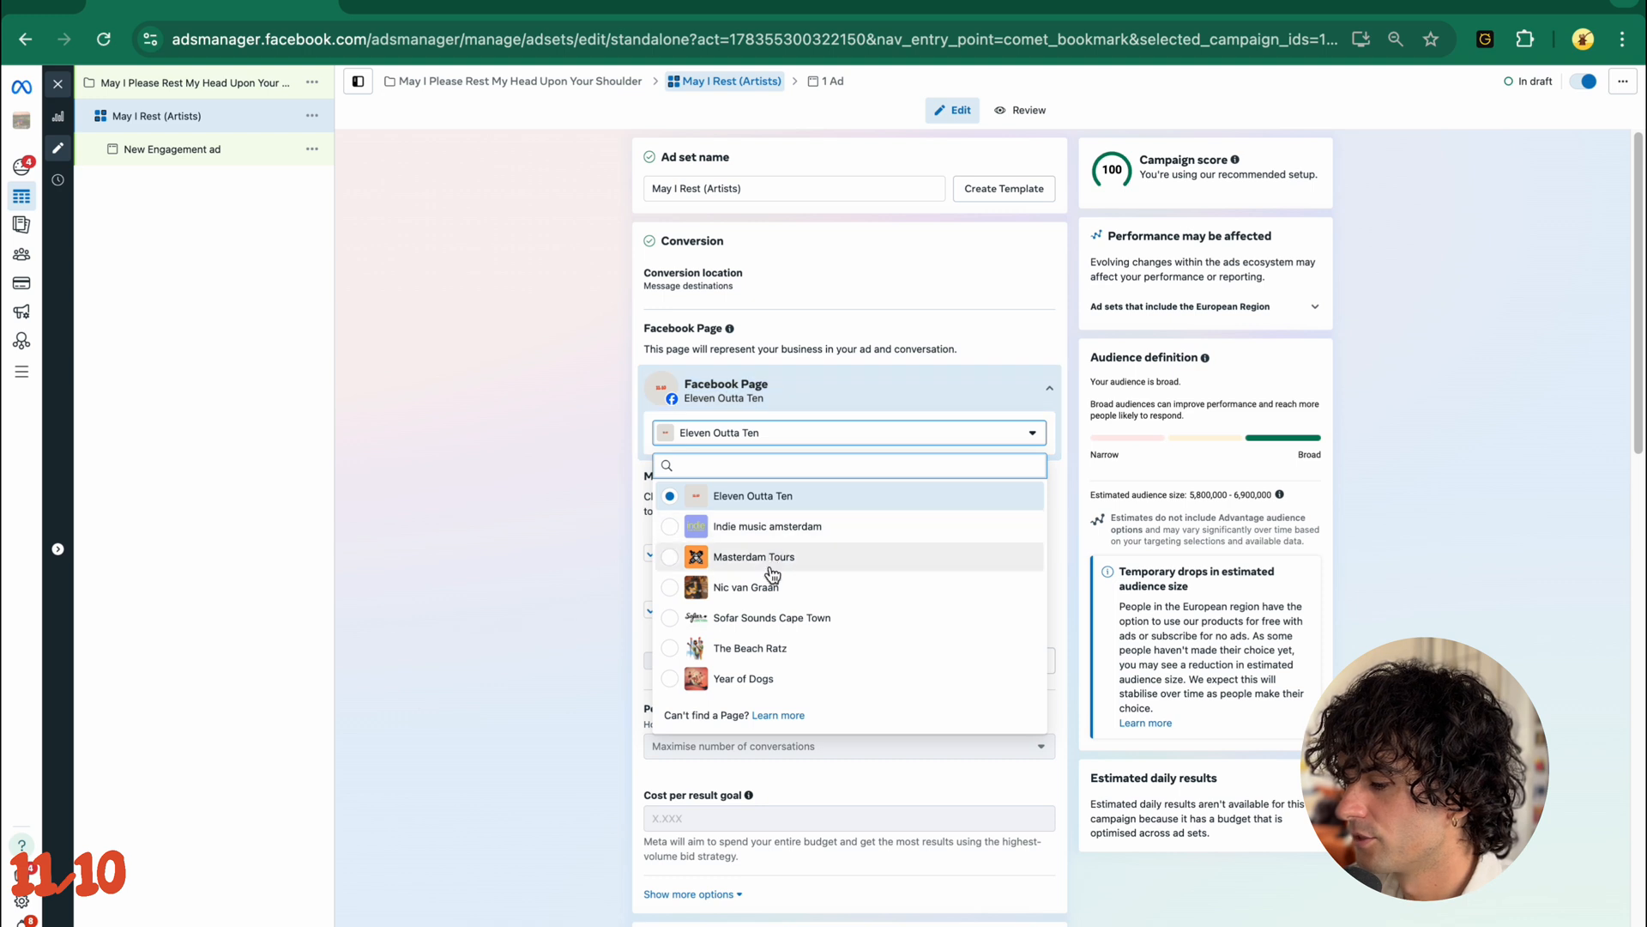
click(777, 588)
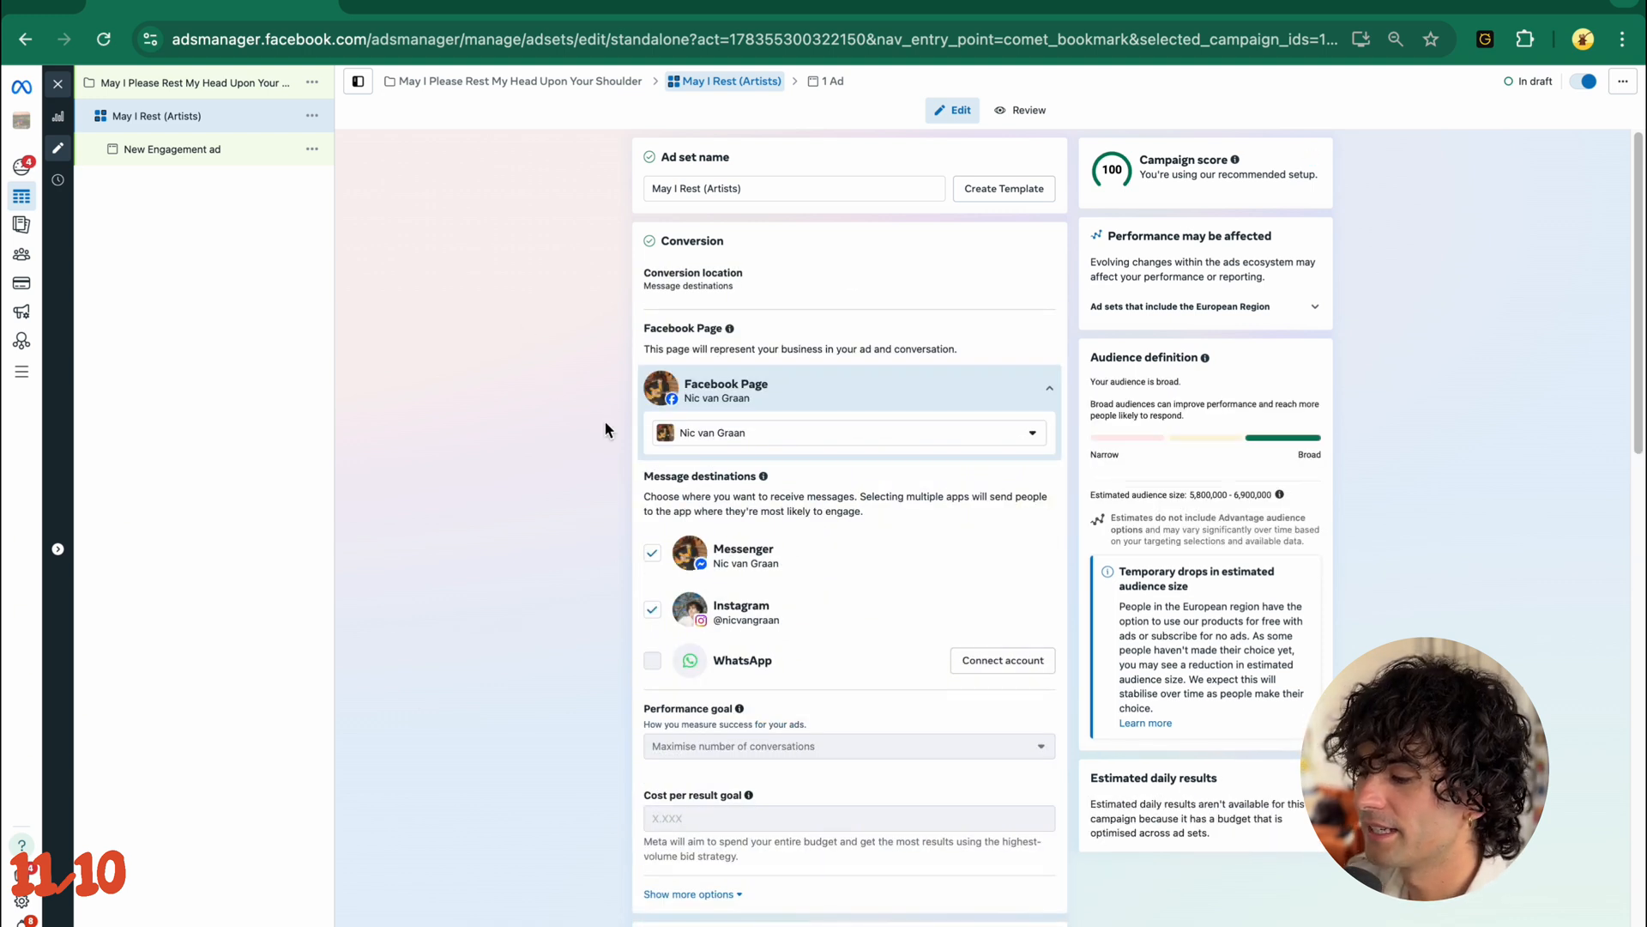
- Review the ad set's conversion and schedule settings, and change the conversion location from message destinations
scroll(758, 598, down, 1)
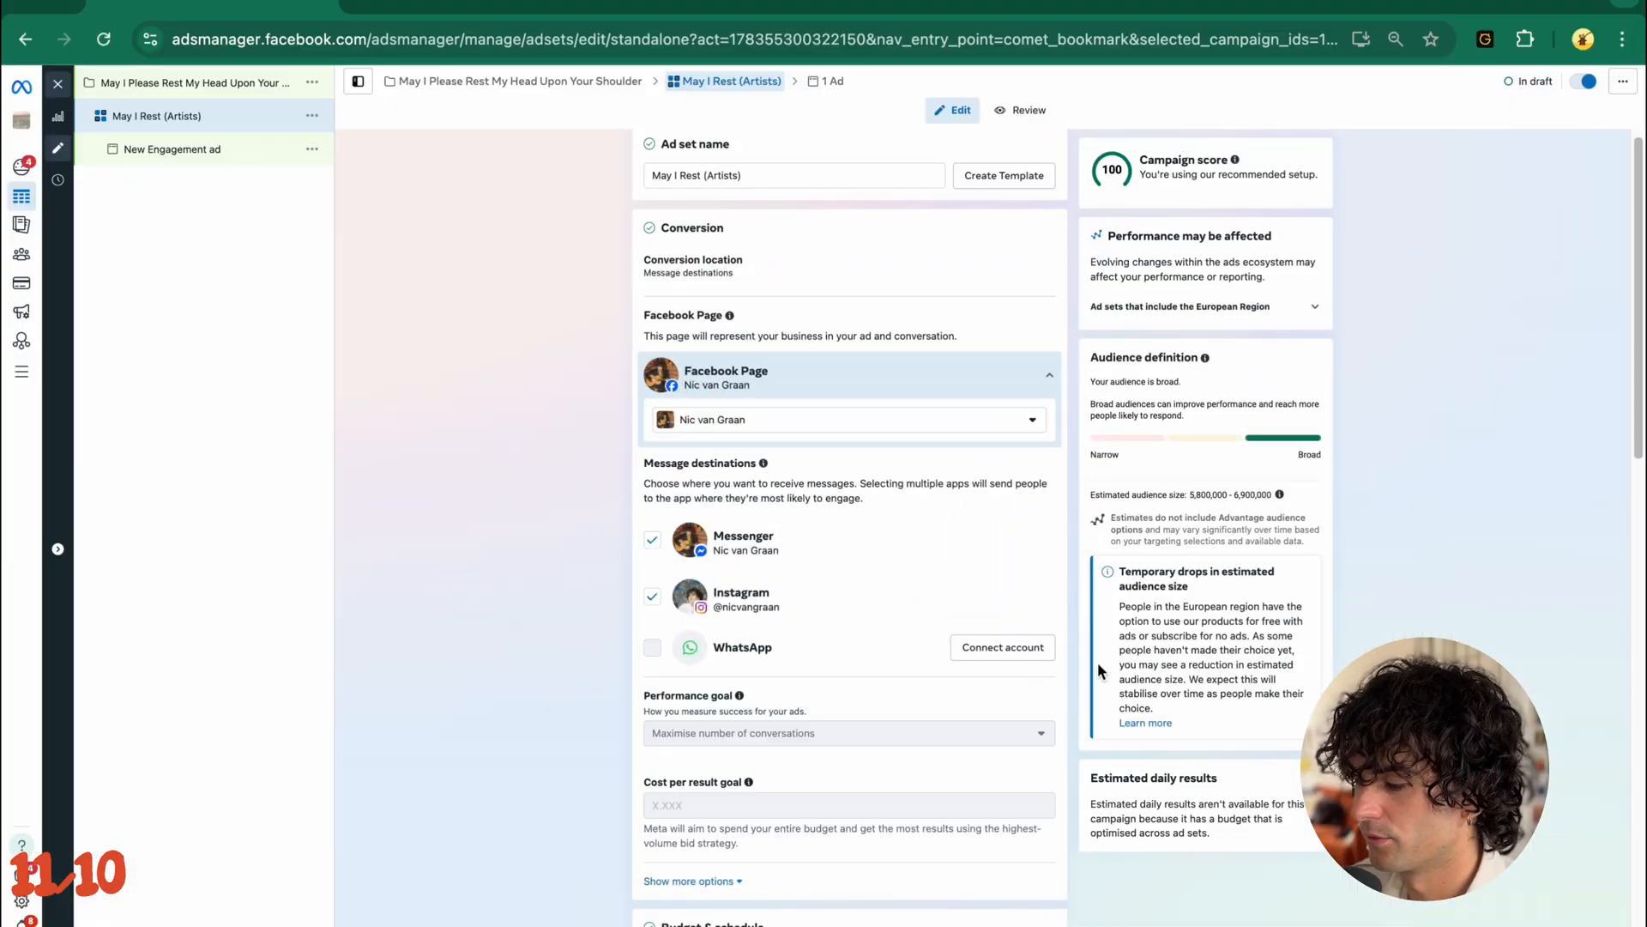
scroll(829, 629, down, 3)
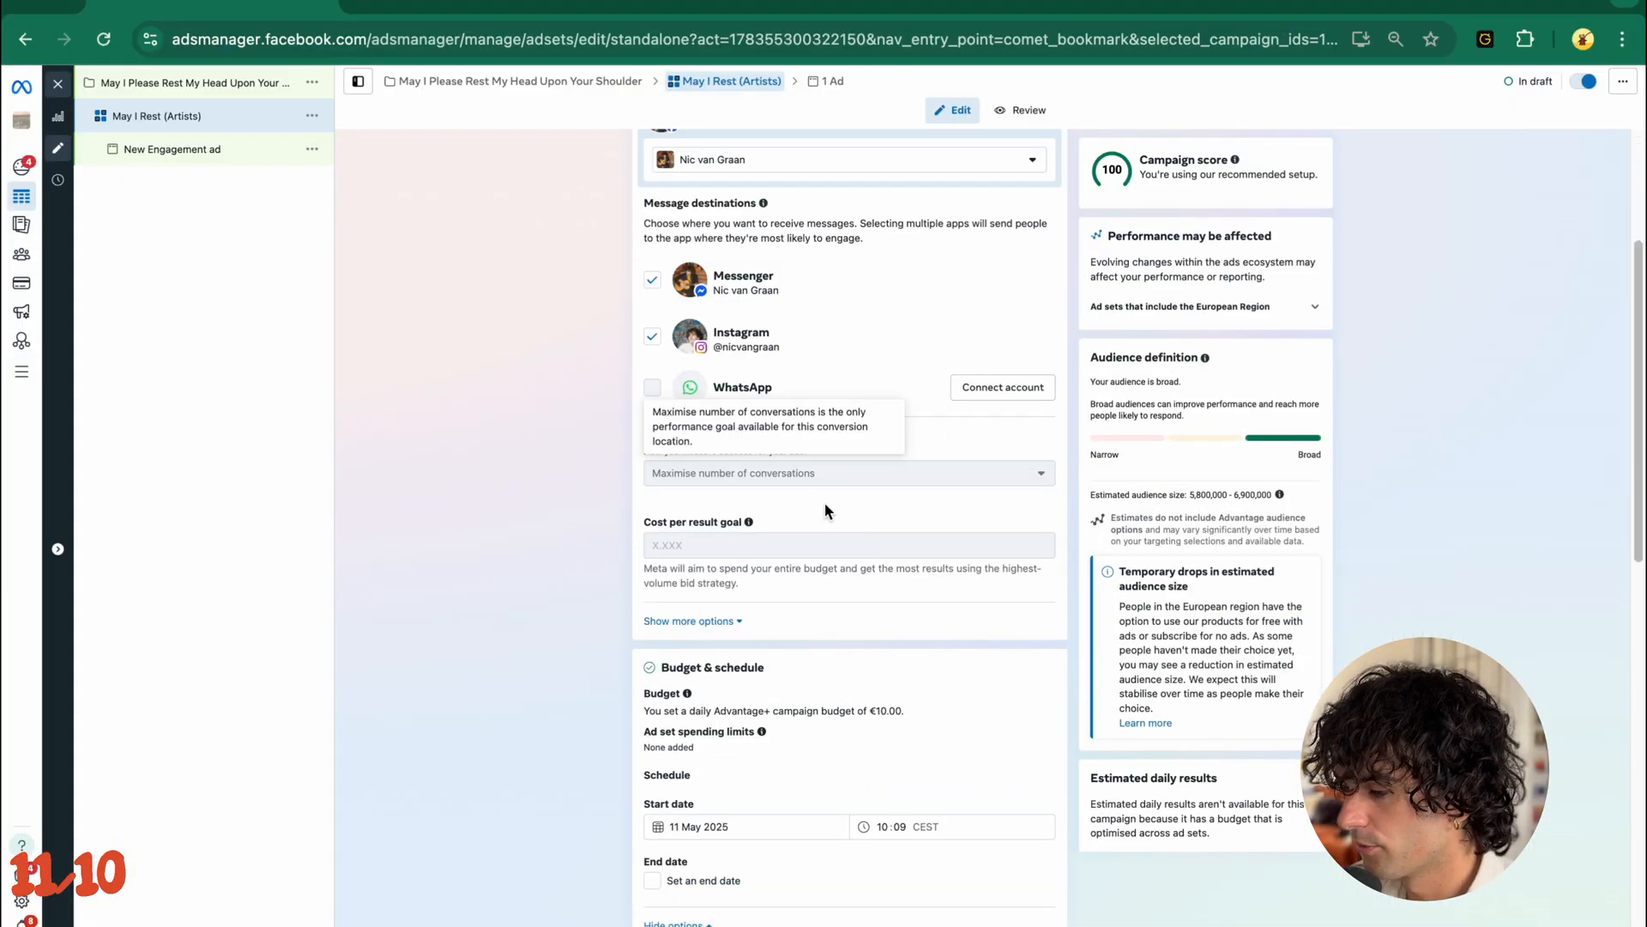
scroll(876, 481, up, 3)
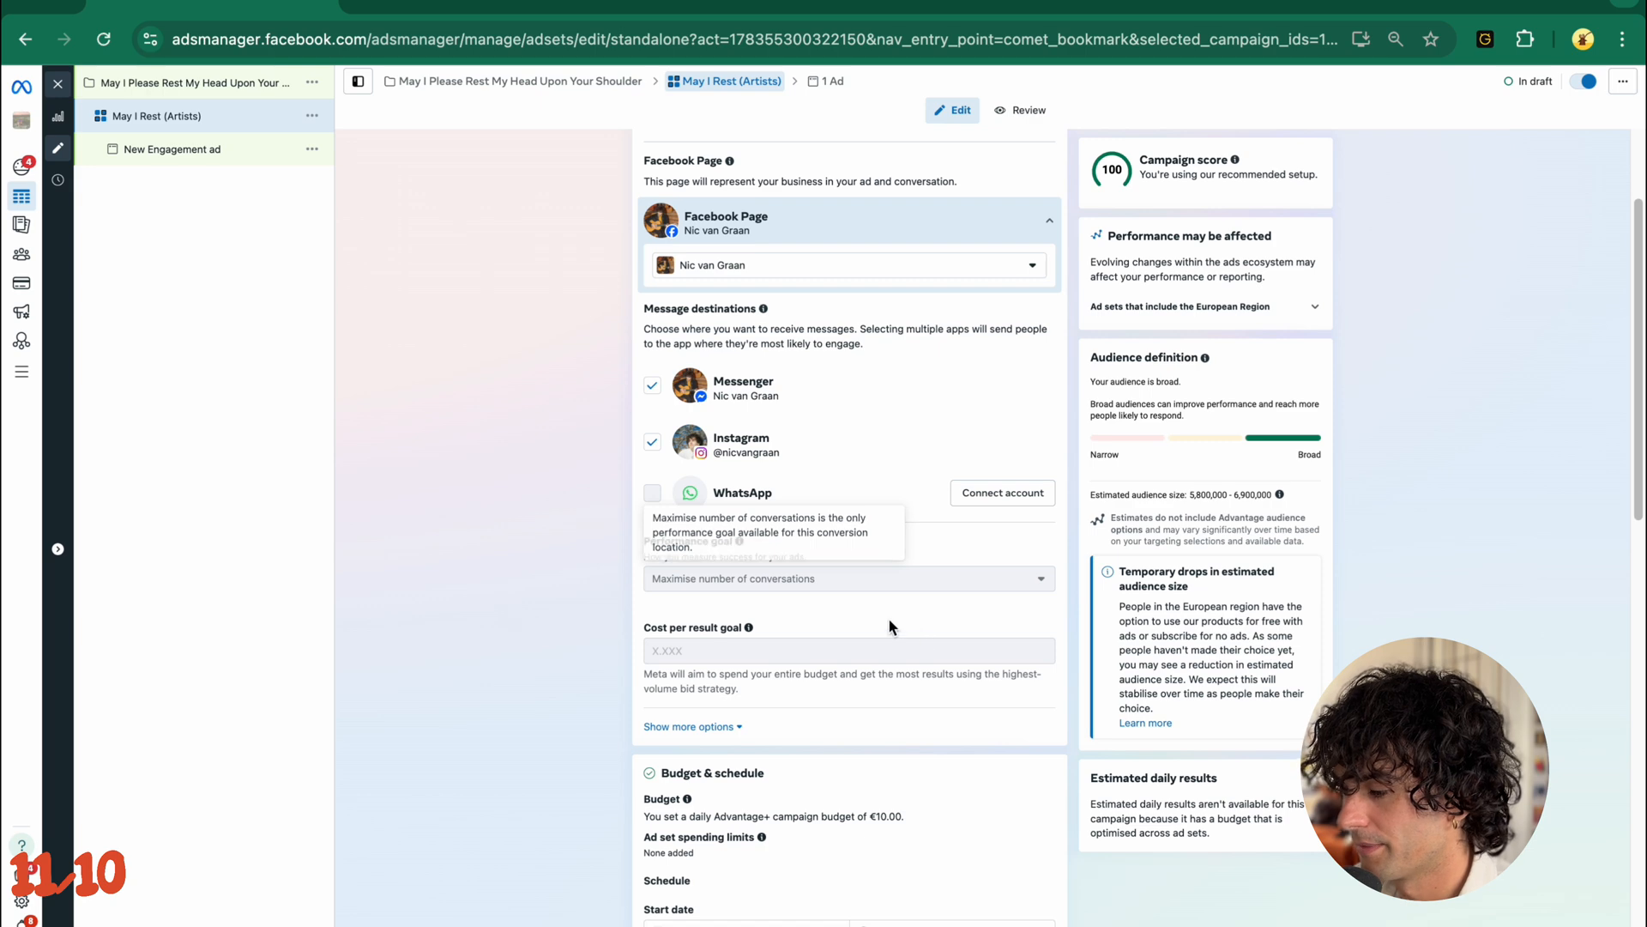
scroll(893, 627, down, 3)
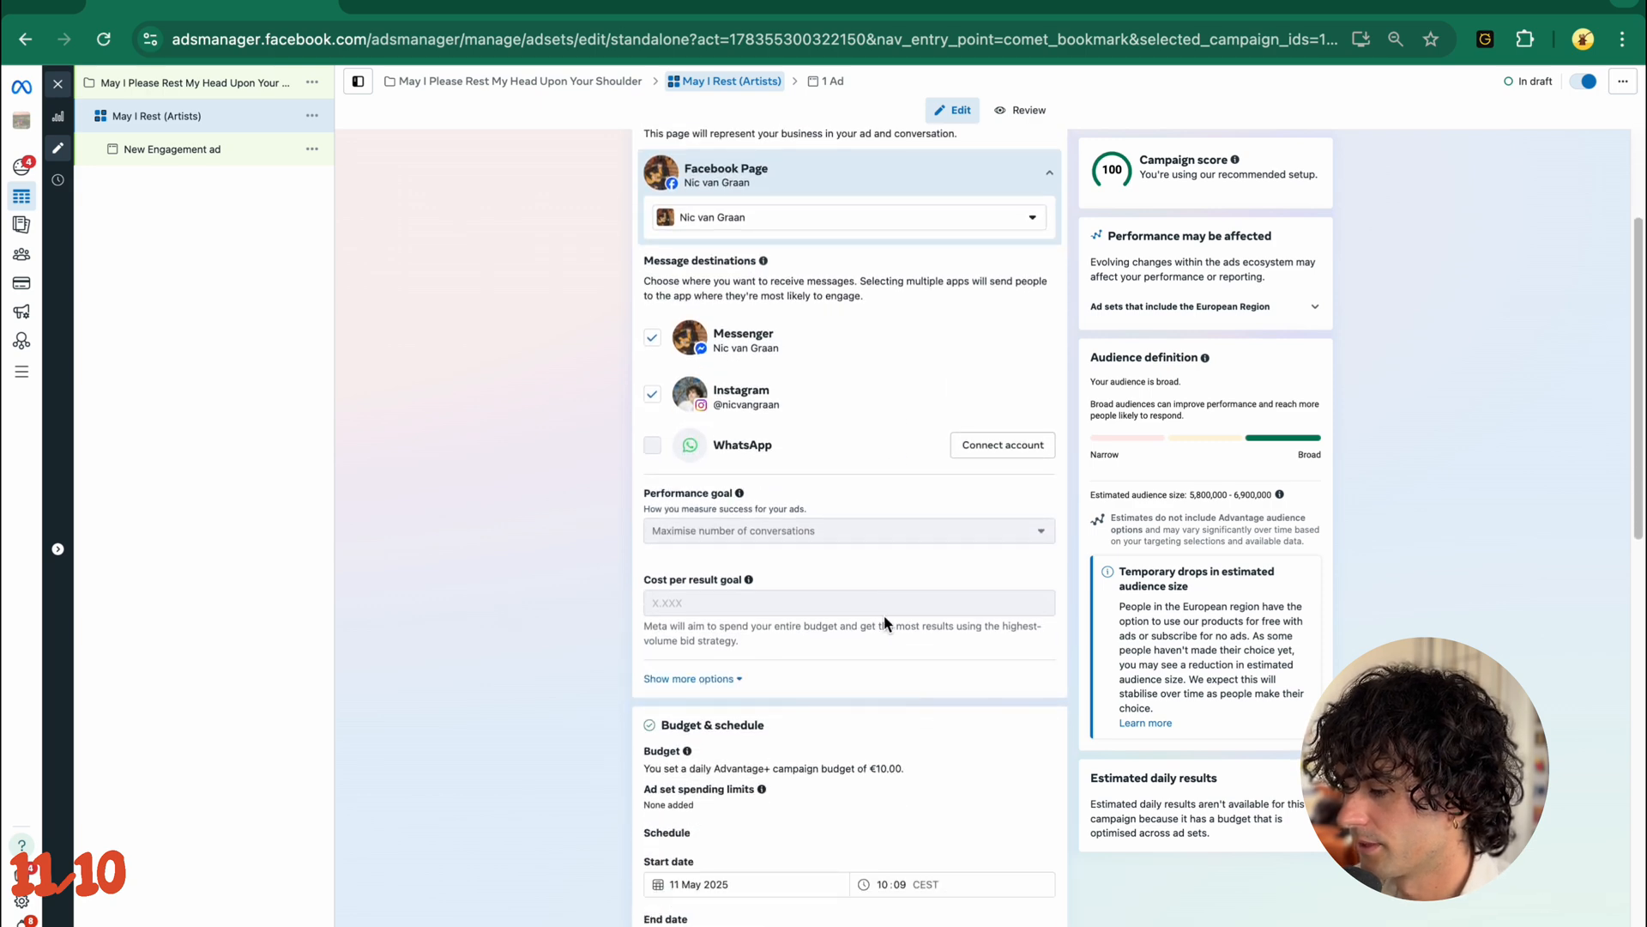
scroll(858, 678, down, 4)
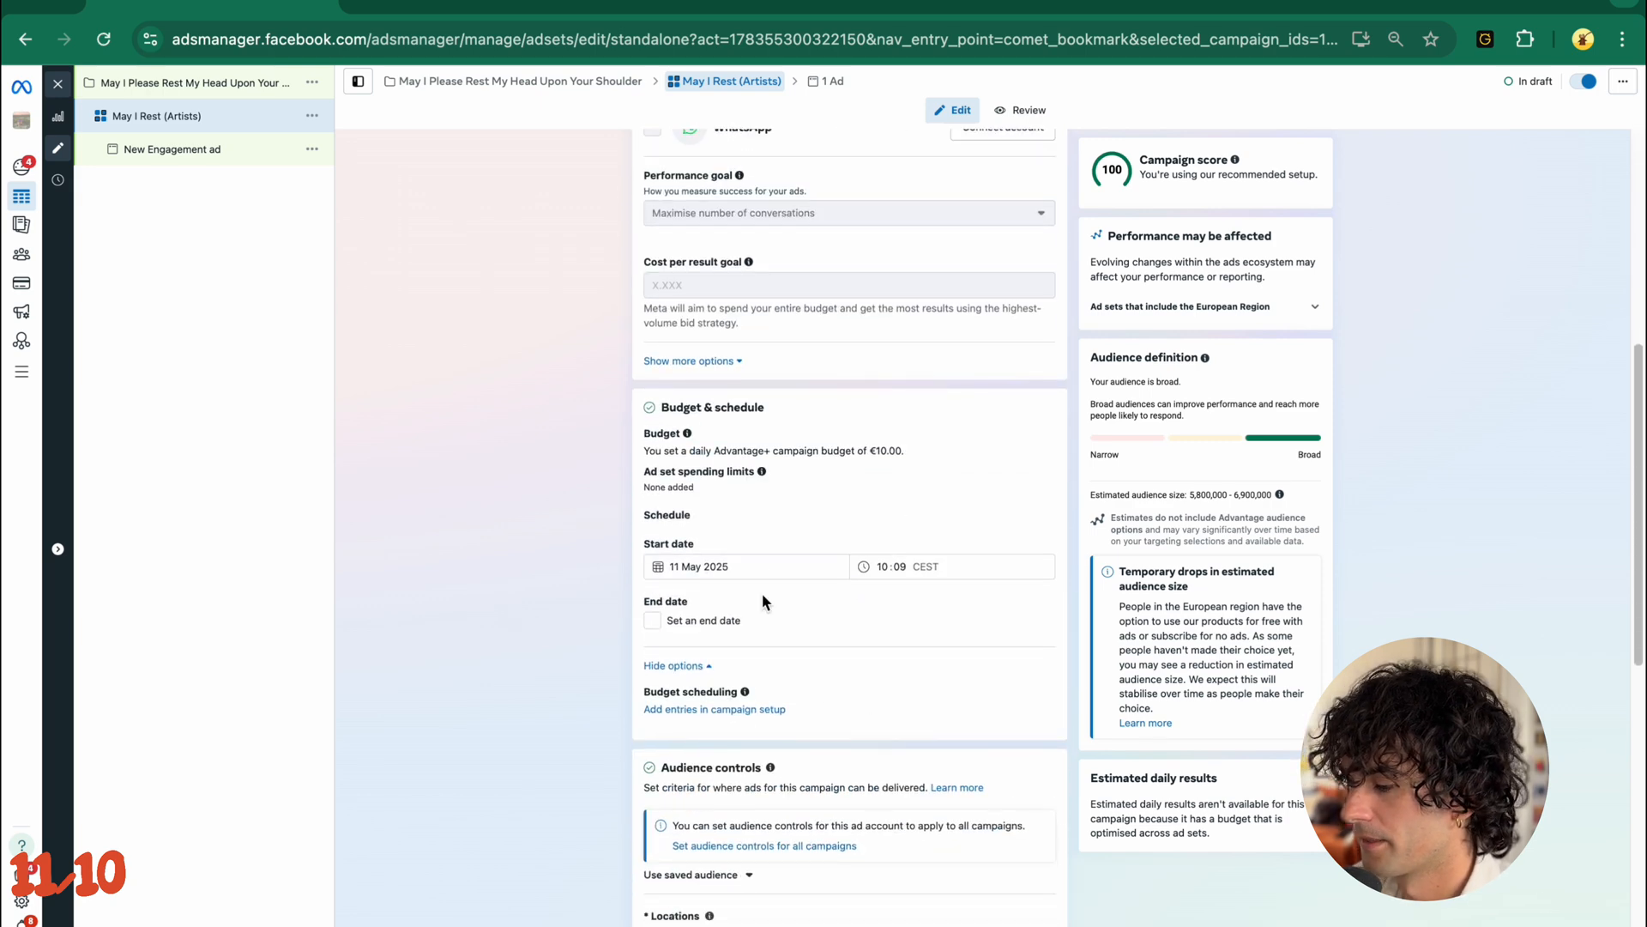
scroll(762, 600, down, 3)
scroll(747, 601, up, 2)
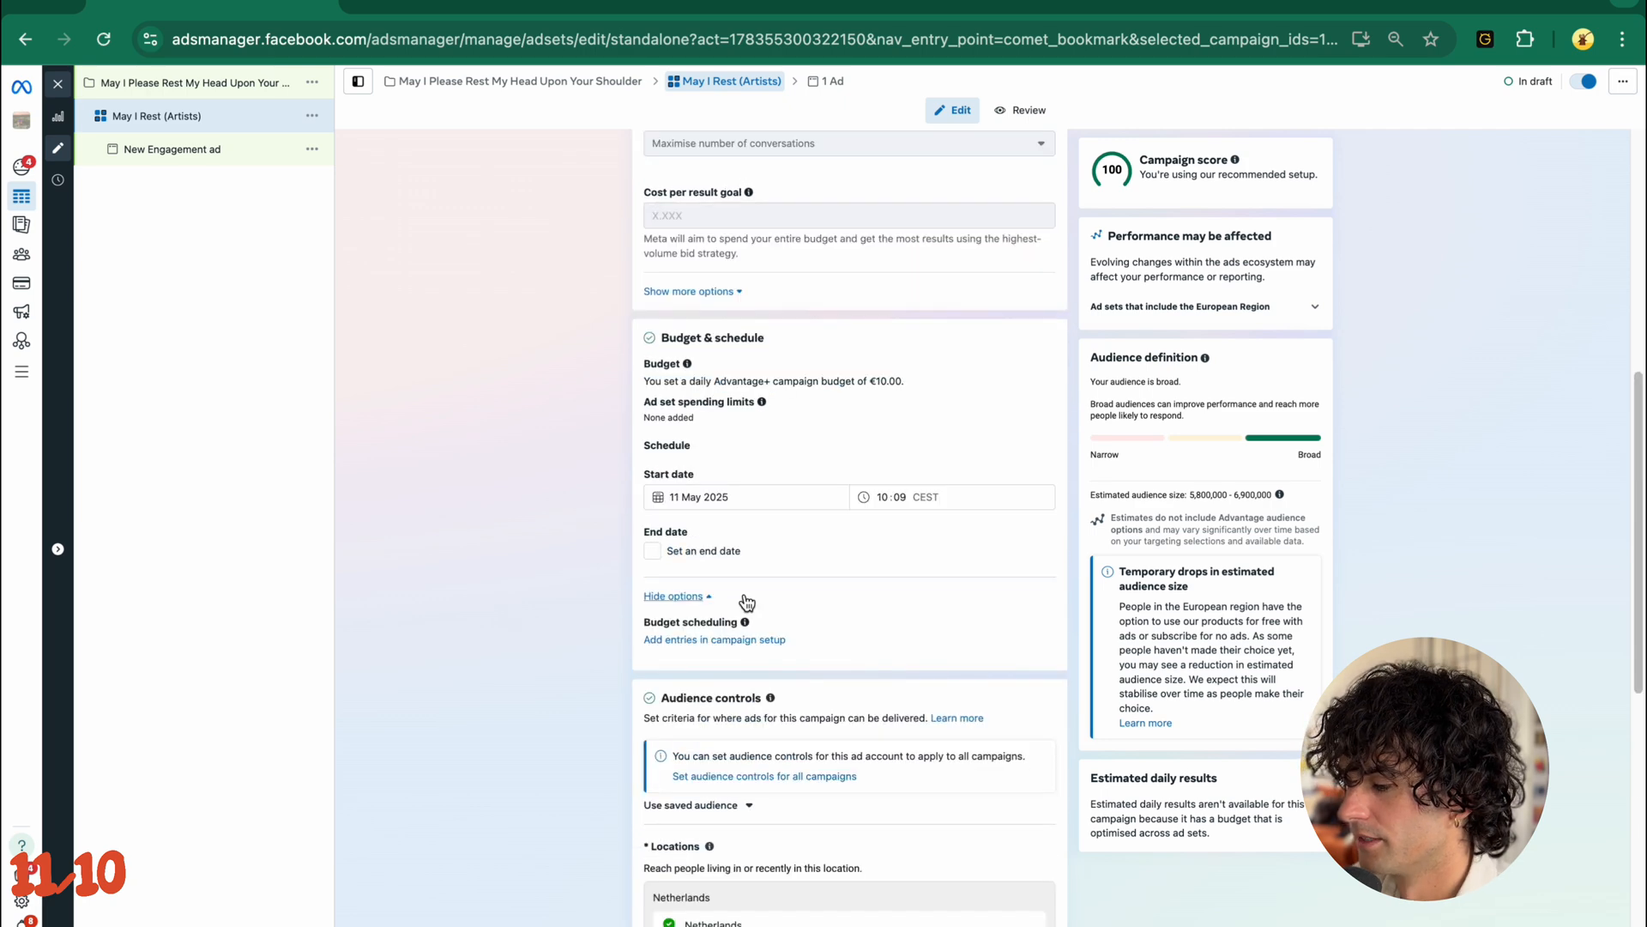
scroll(747, 600, up, 8)
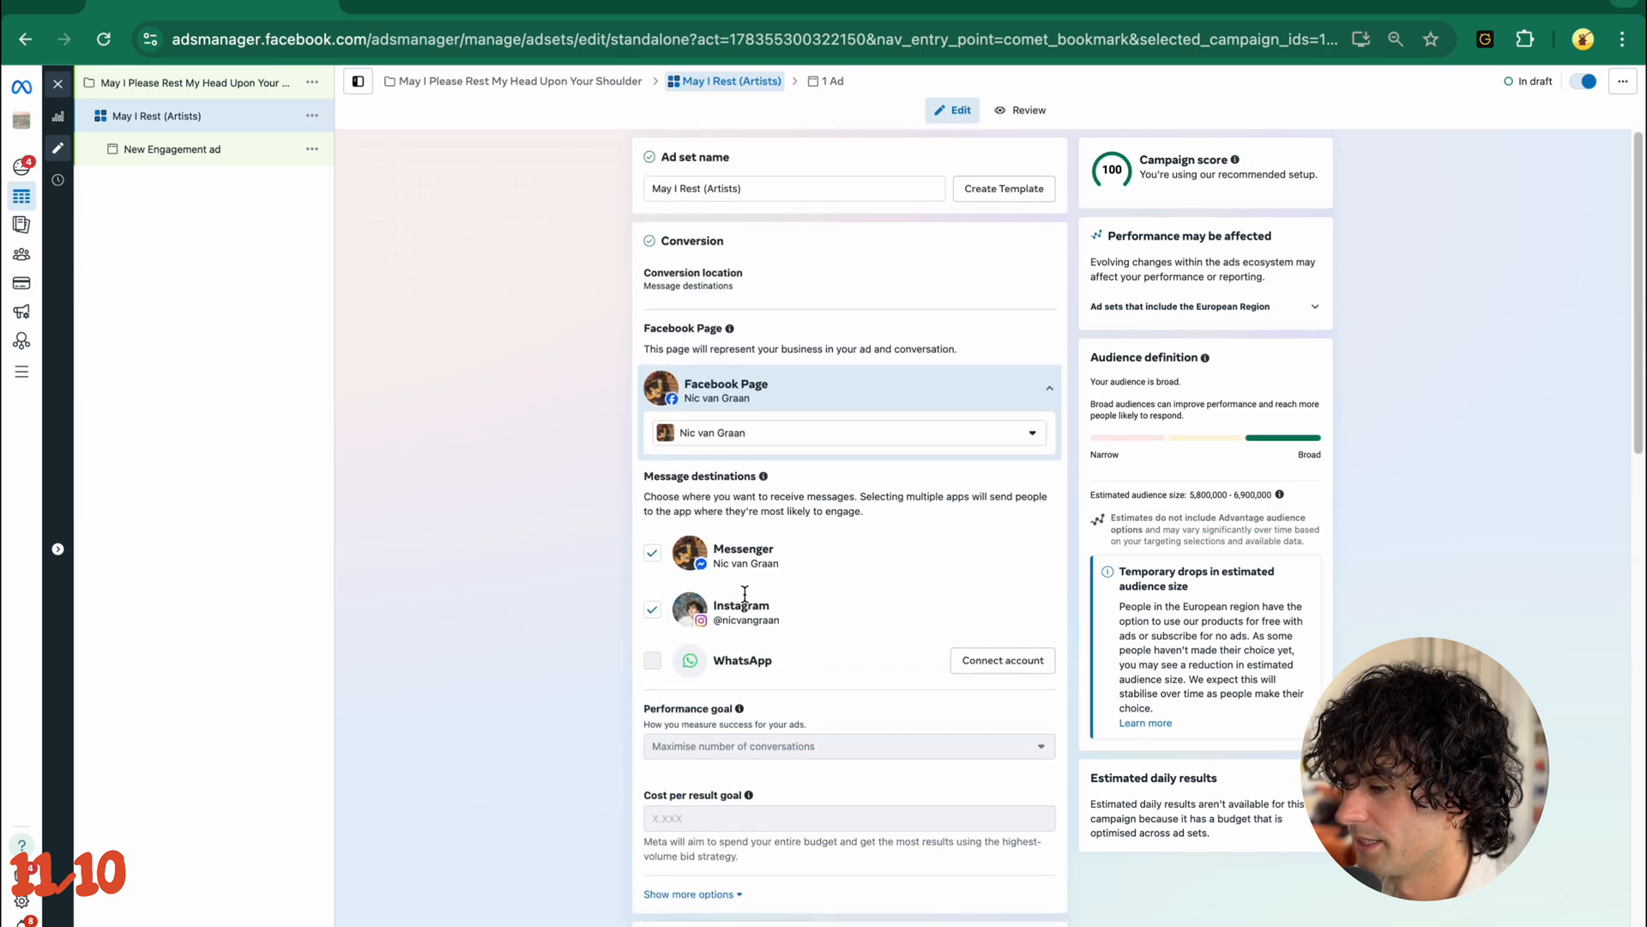
click(816, 281)
click(731, 438)
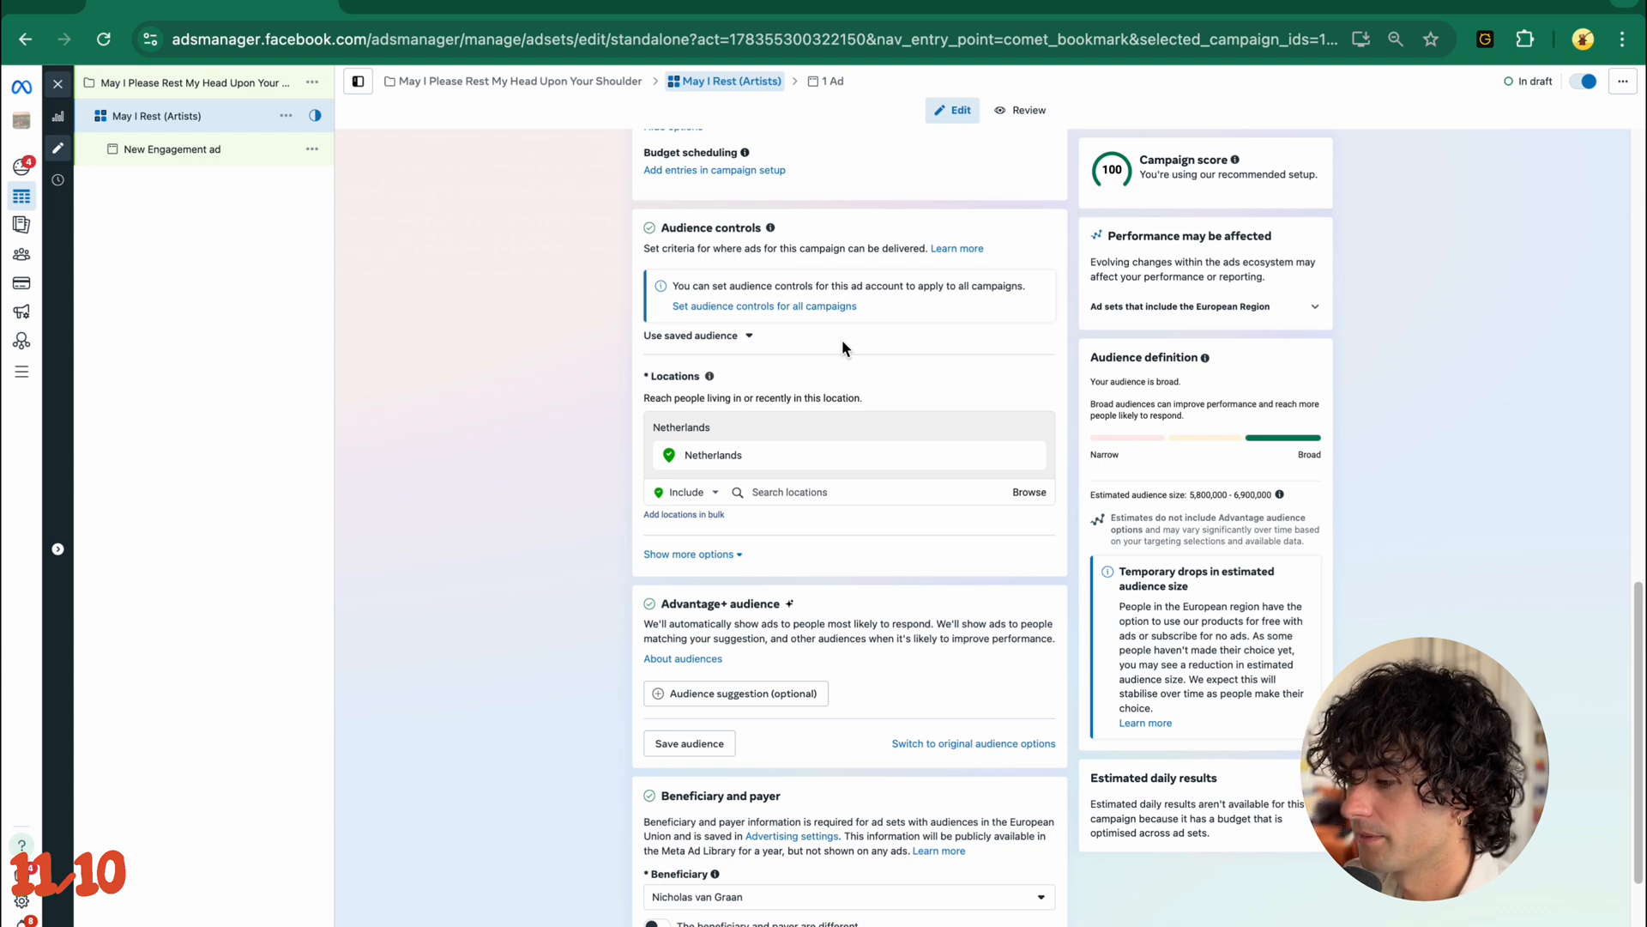
- Start adding audience locations in bulk with the location type set to Countries
scroll(842, 343, down, 2)
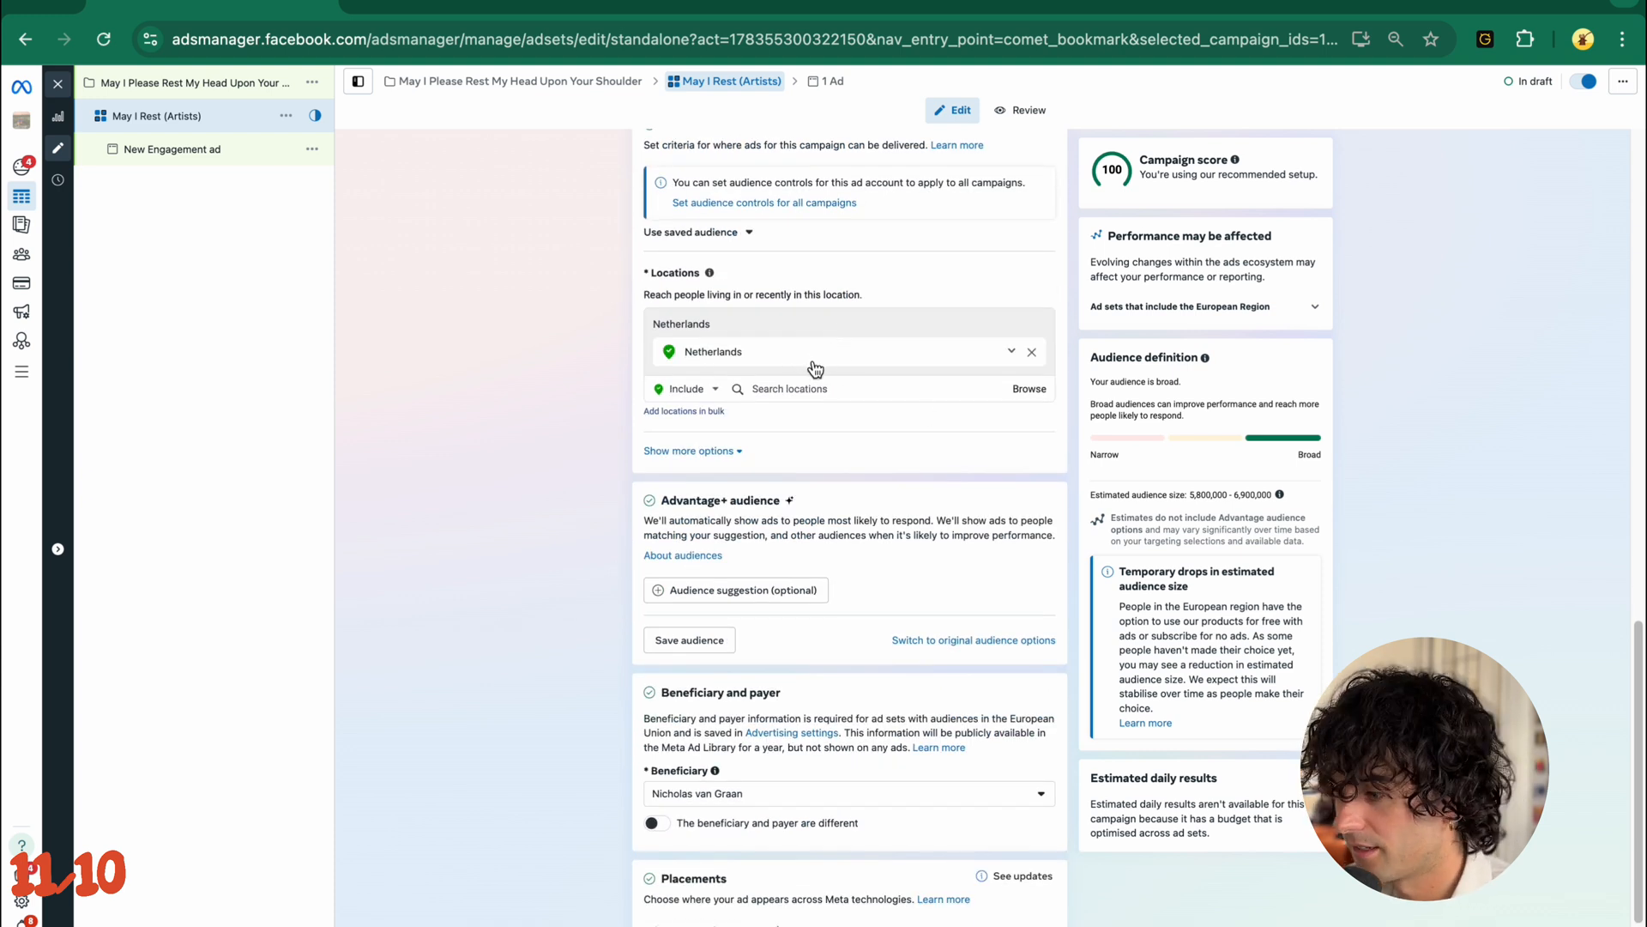
click(711, 412)
click(696, 420)
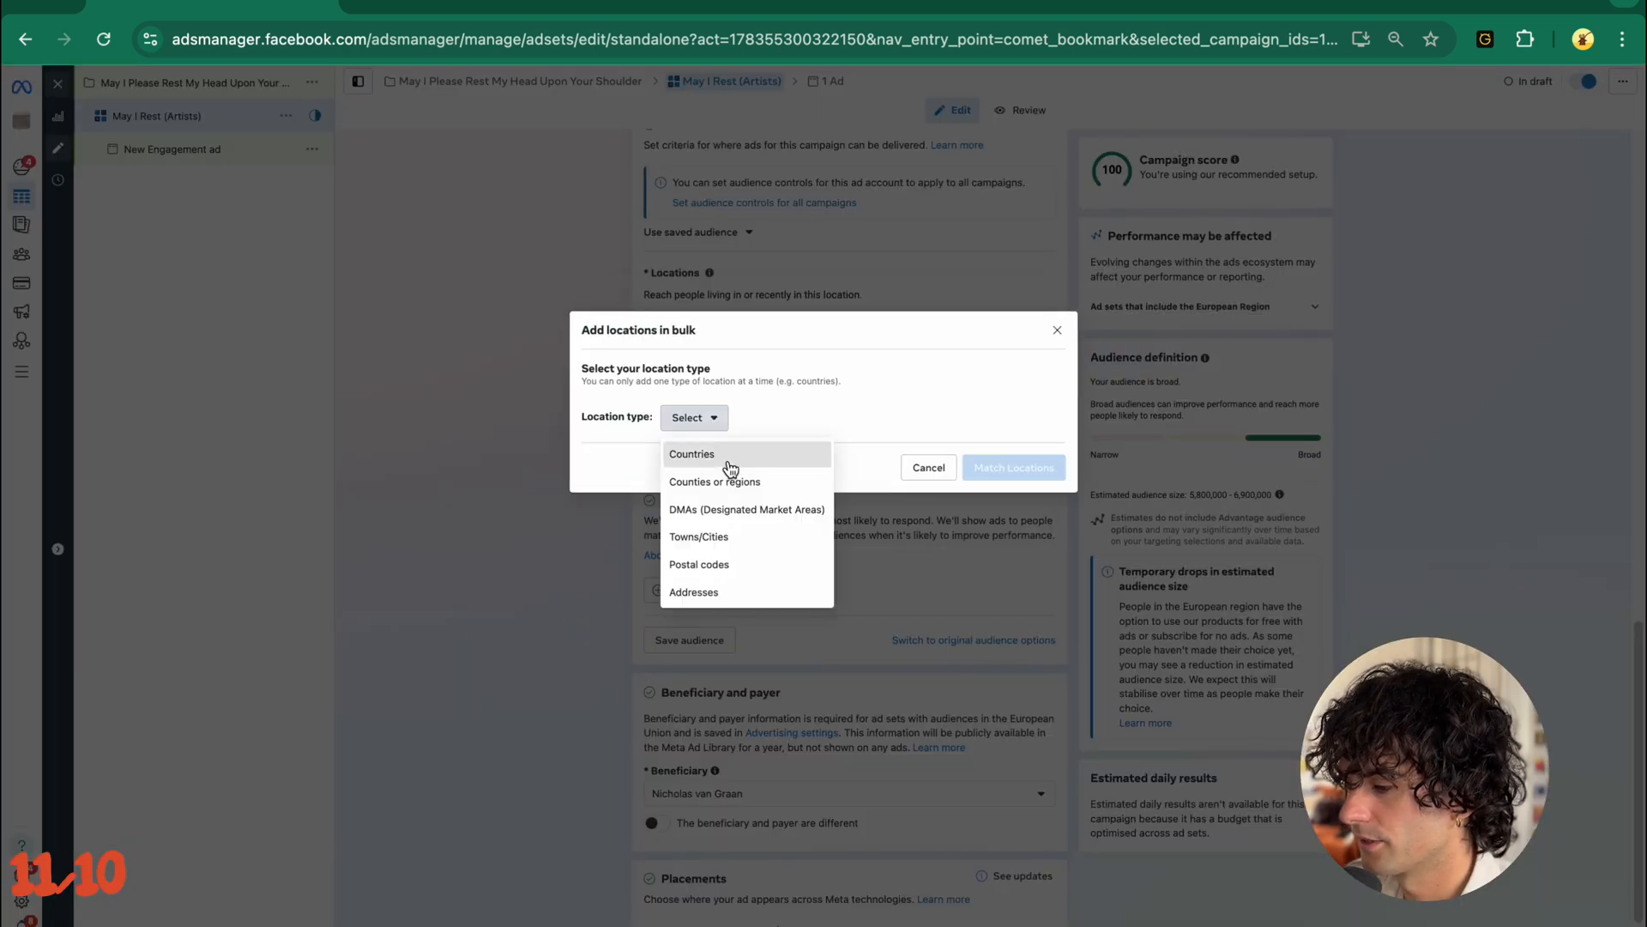
click(728, 460)
click(728, 461)
- Switch to Notes and copy the COUNTRIES (NO ASIA) list, Australia through Uruguay, into the bulk locations dialog
key(ctrl+Left)
key(ctrl+Left)
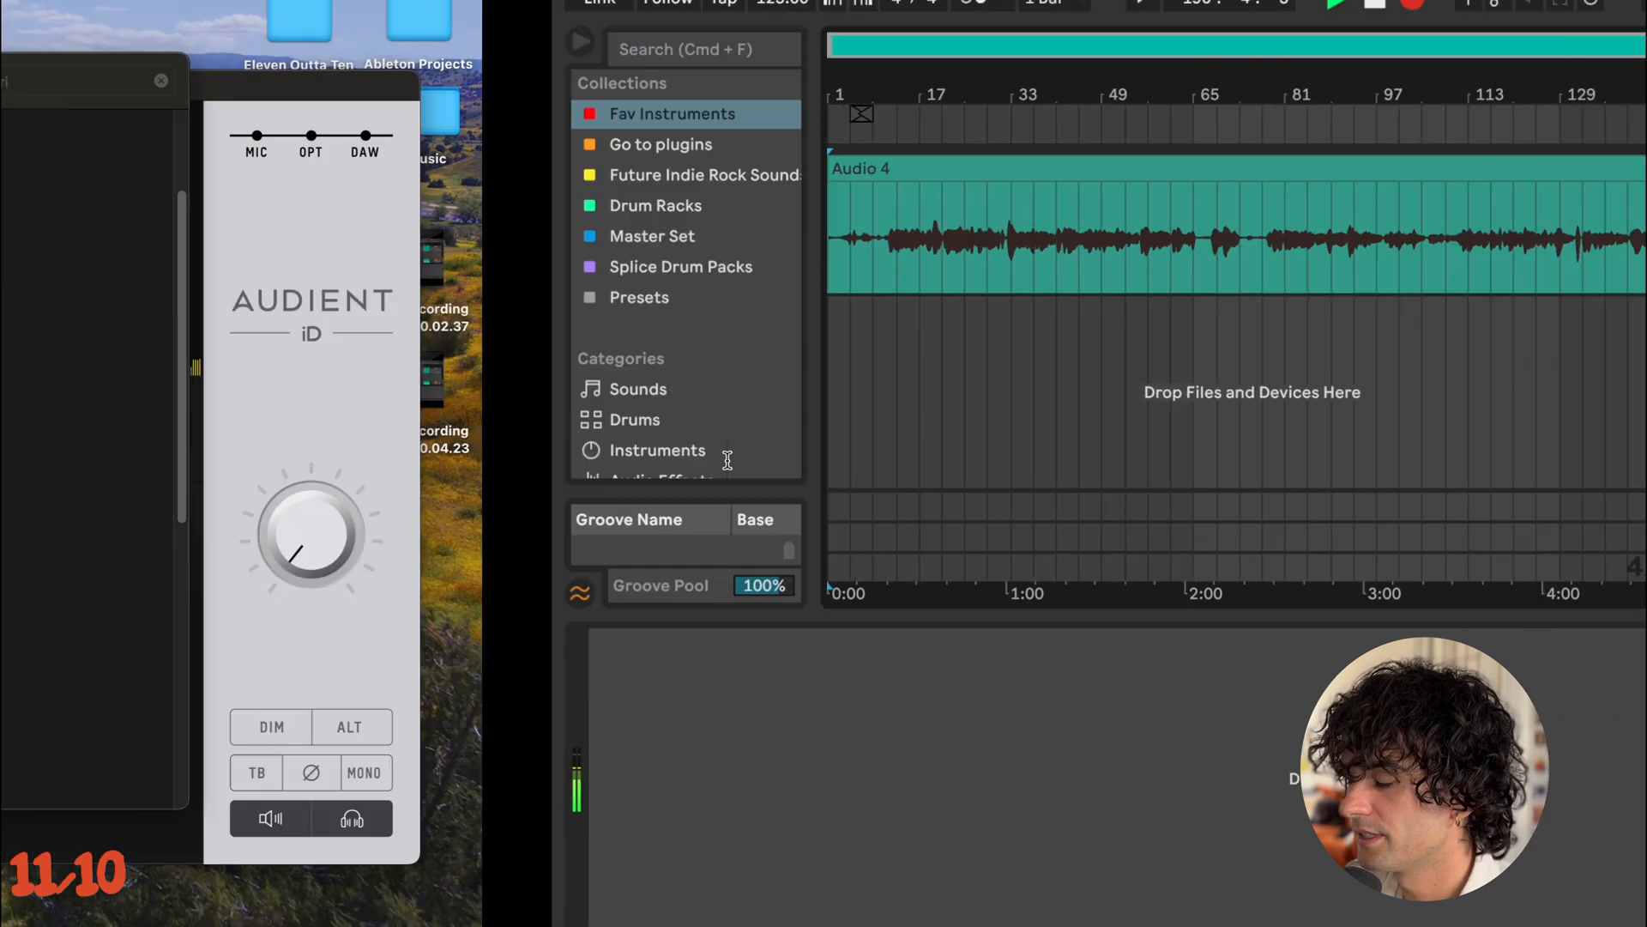
scroll(1097, 581, down, 2)
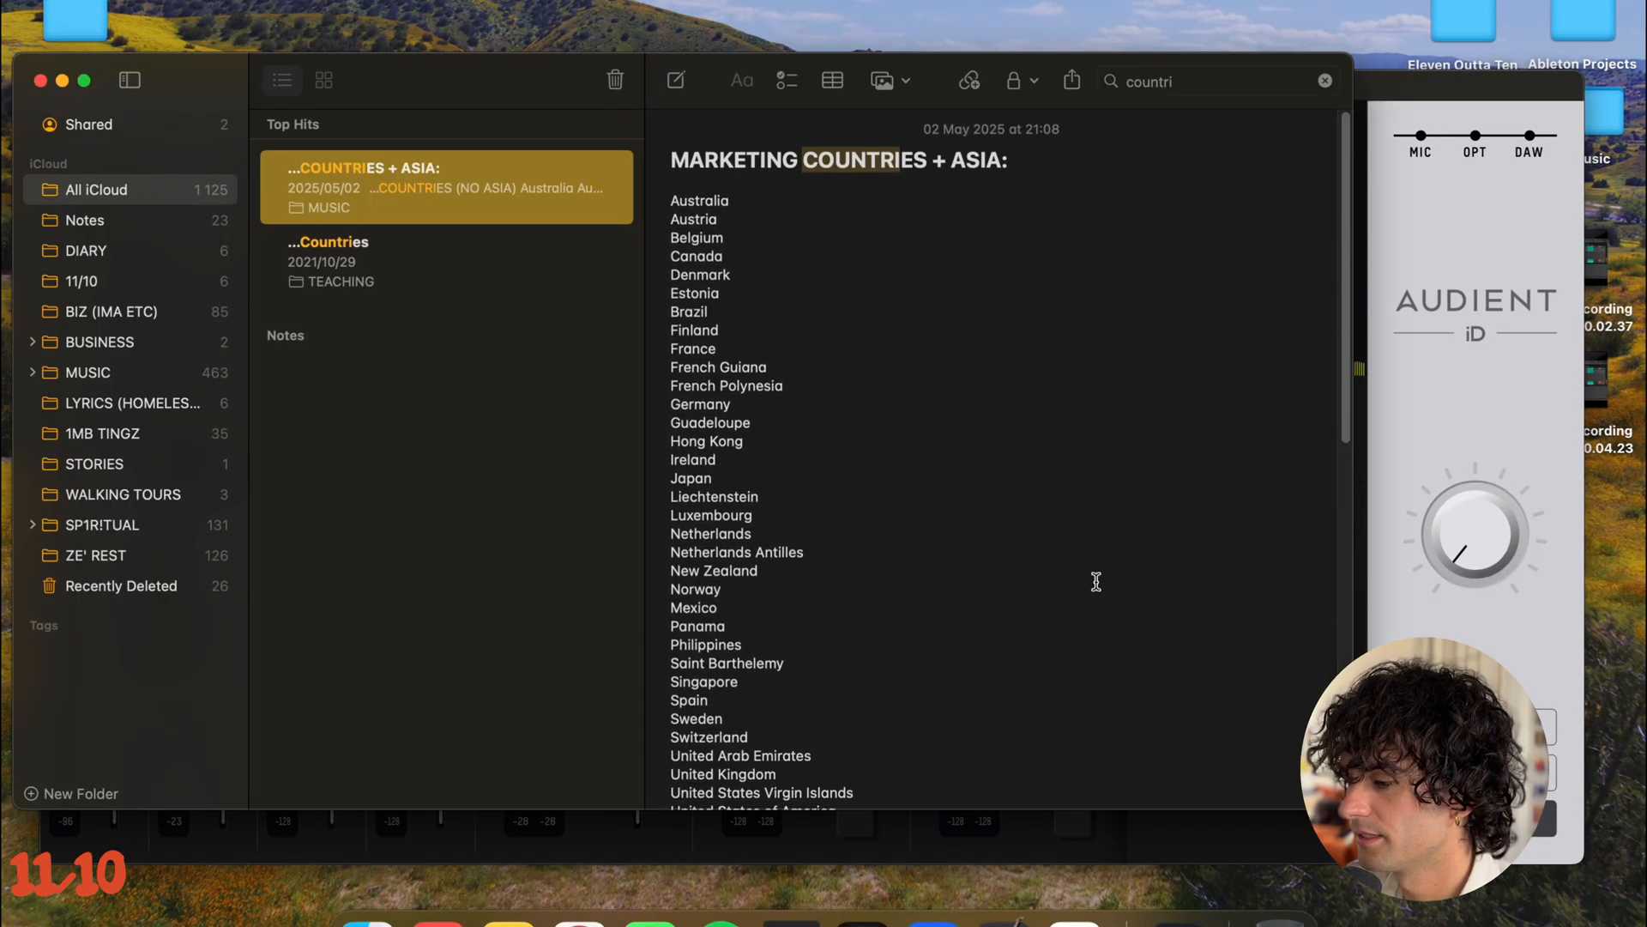
click(969, 335)
scroll(828, 224, down, 1)
scroll(828, 225, up, 1)
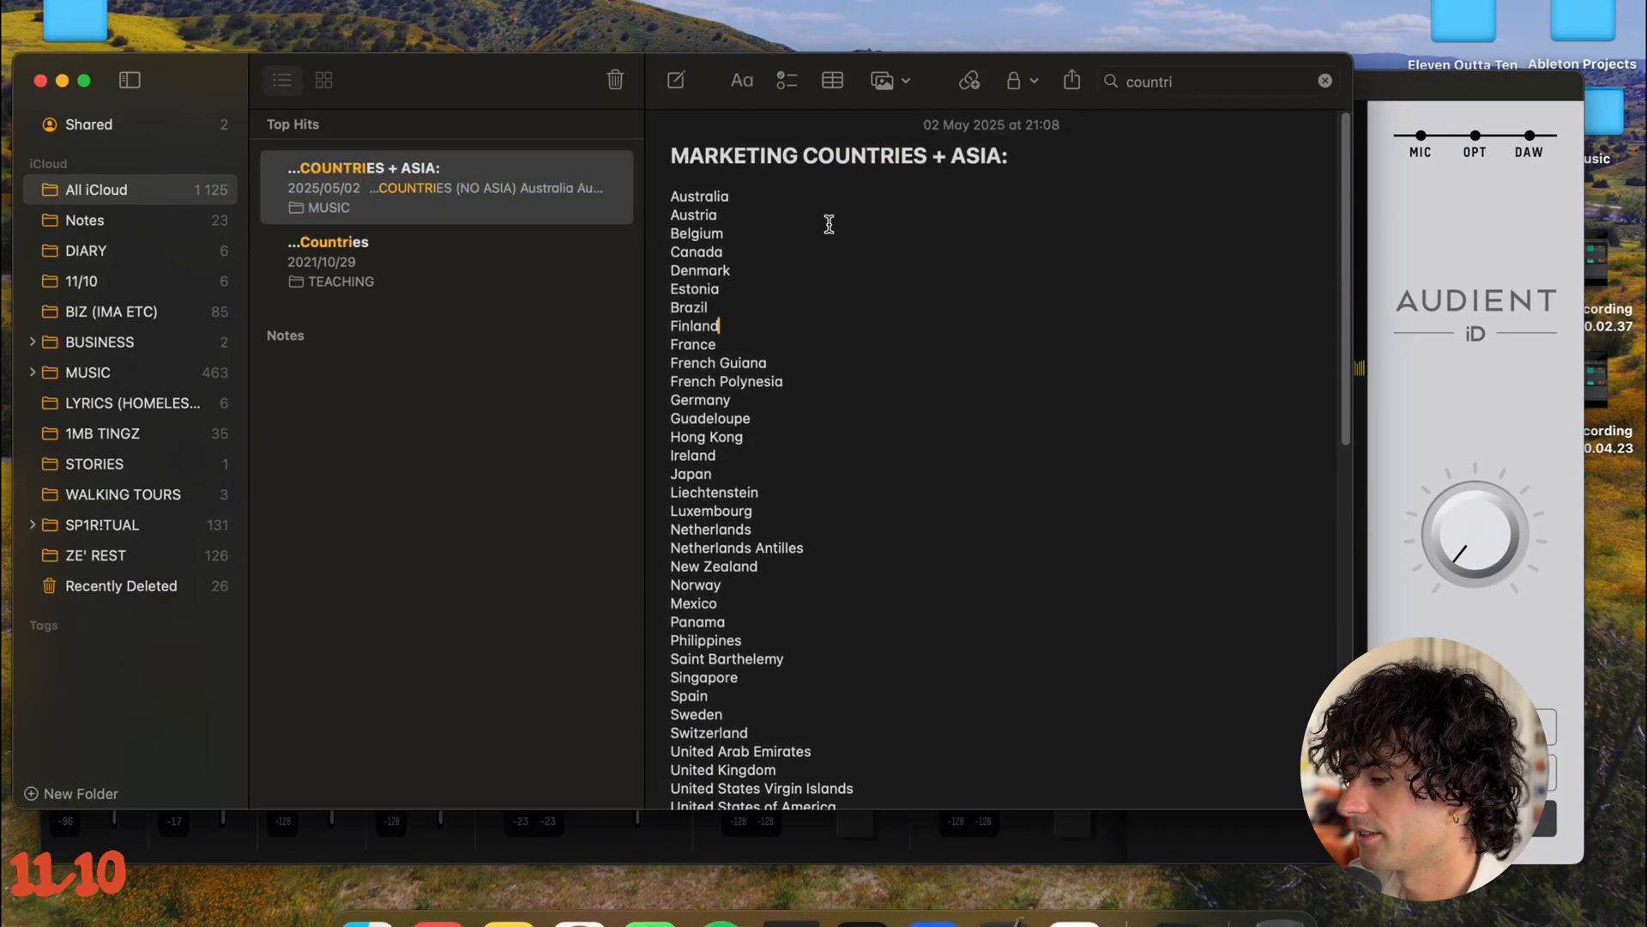
scroll(772, 204, down, 2)
scroll(772, 204, up, 2)
scroll(773, 204, down, 1)
scroll(772, 203, down, 5)
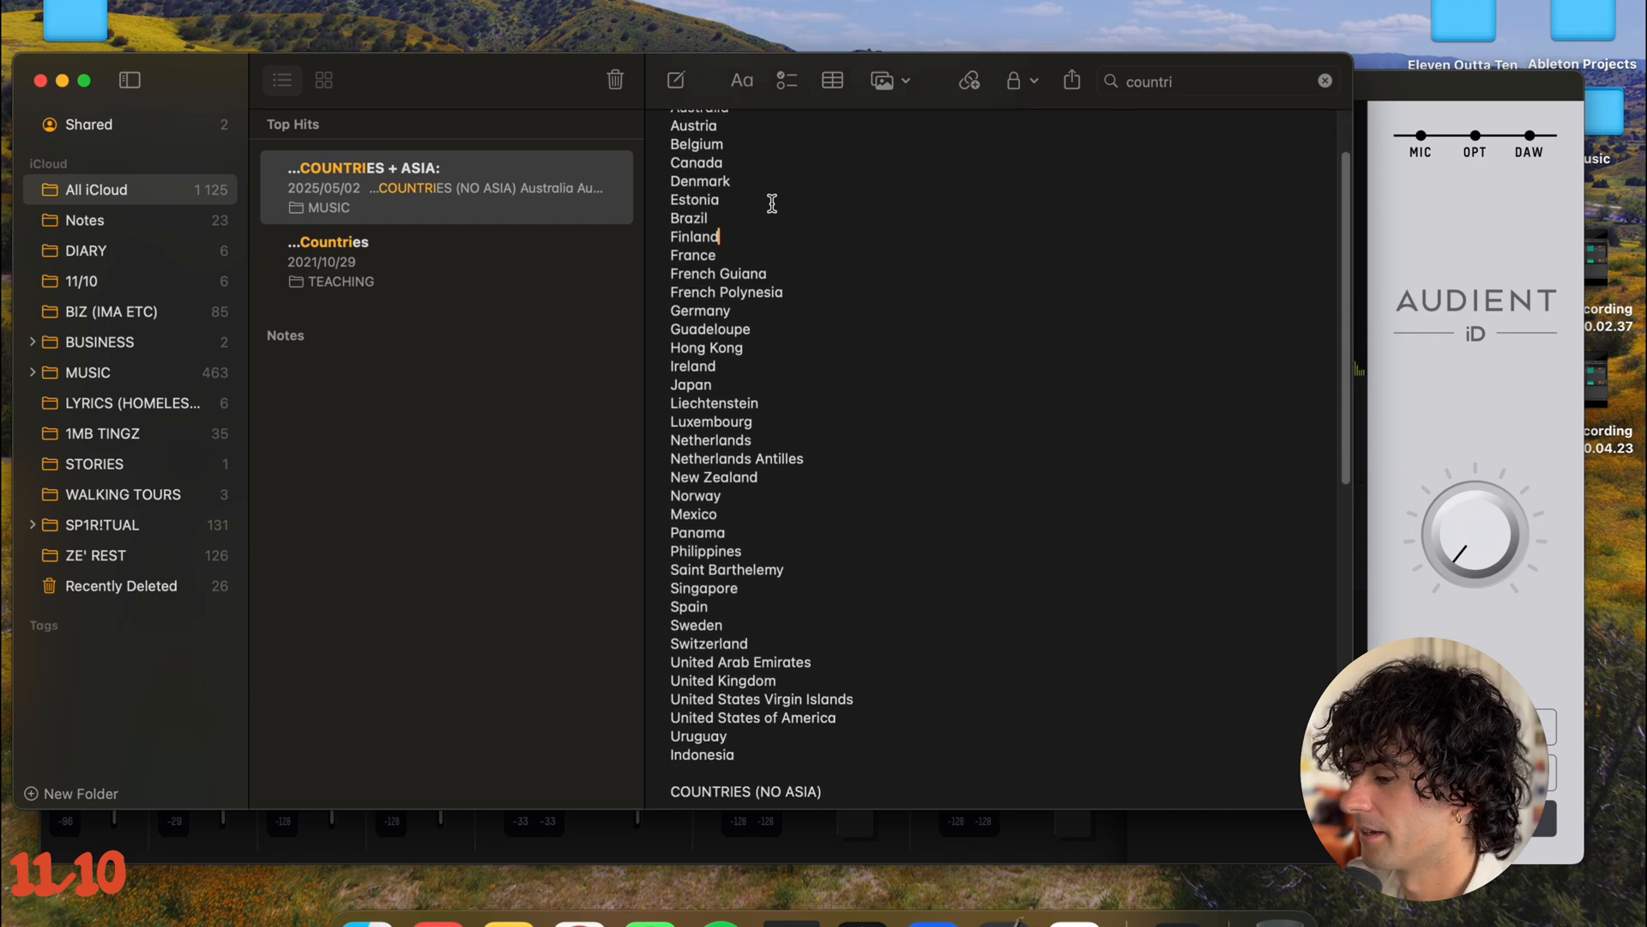
scroll(773, 203, up, 5)
scroll(772, 203, down, 3)
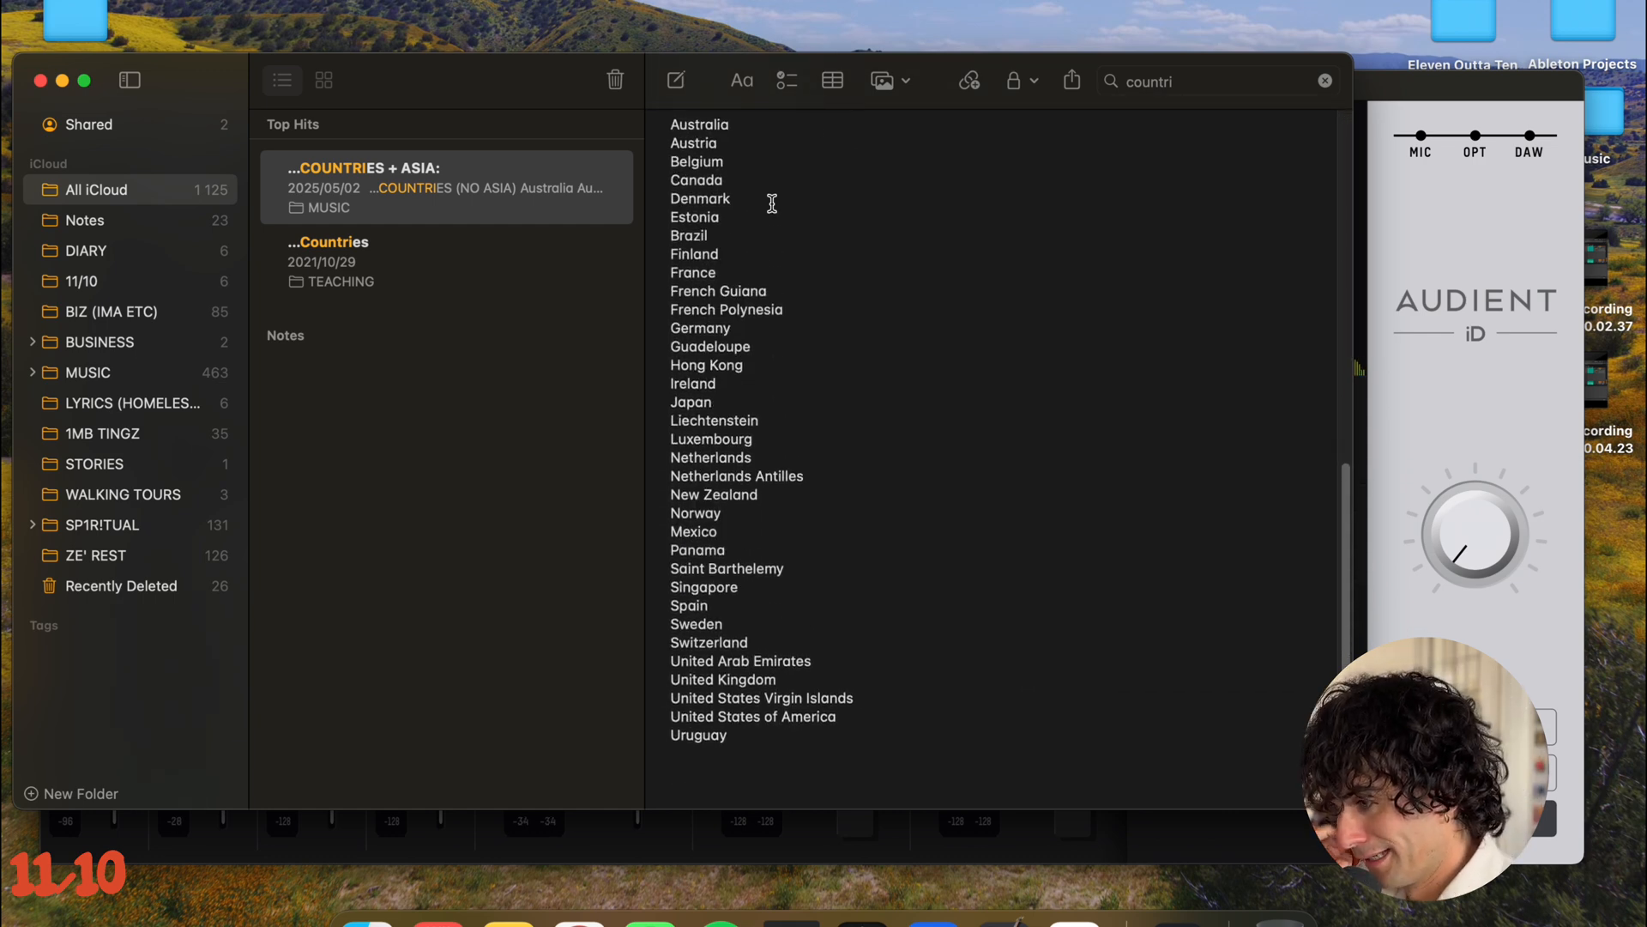
drag(753, 750, 671, 128)
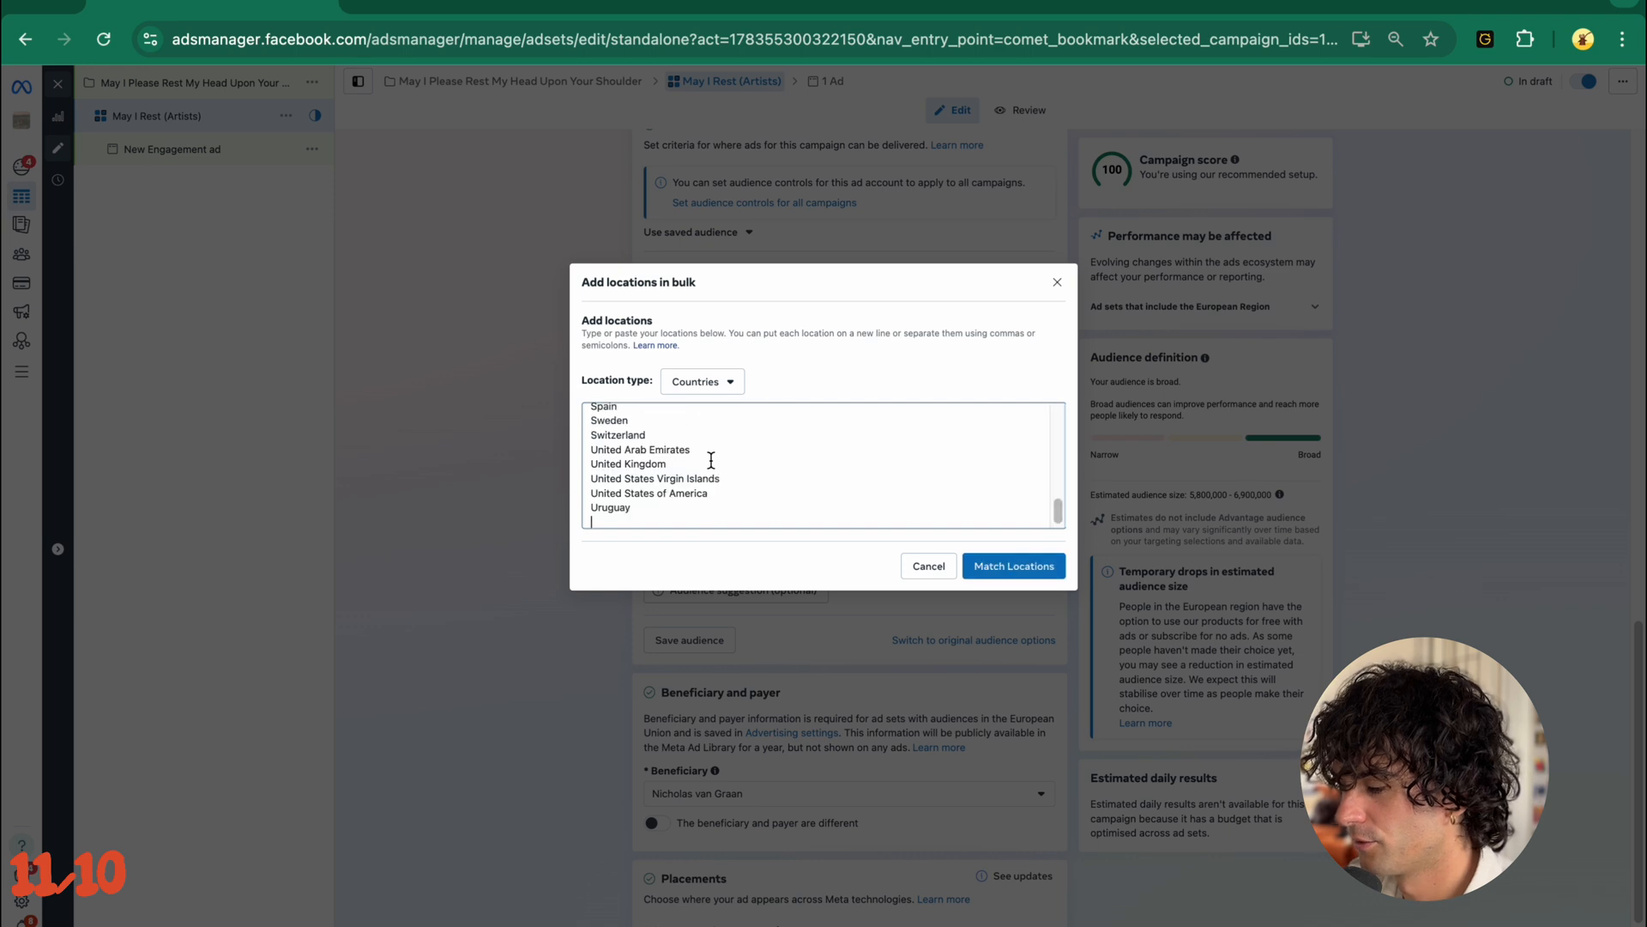
- Match the pasted countries, review the resulting list through United States, and add the matched locations to the ad set
click(1015, 565)
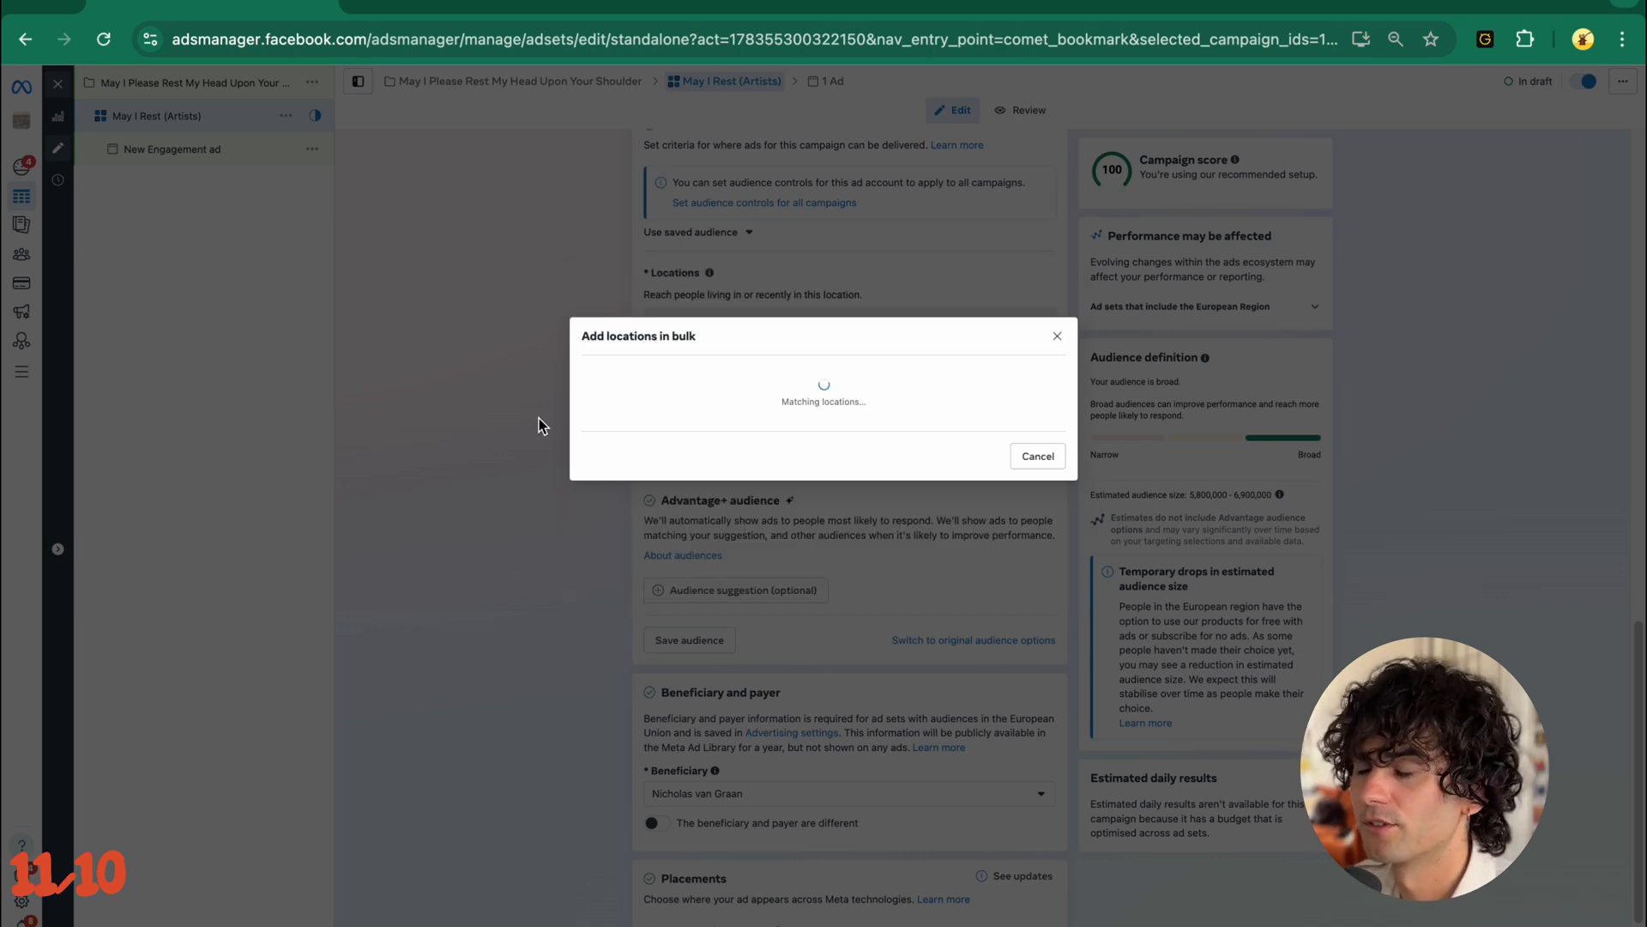
scroll(796, 557, down, 3)
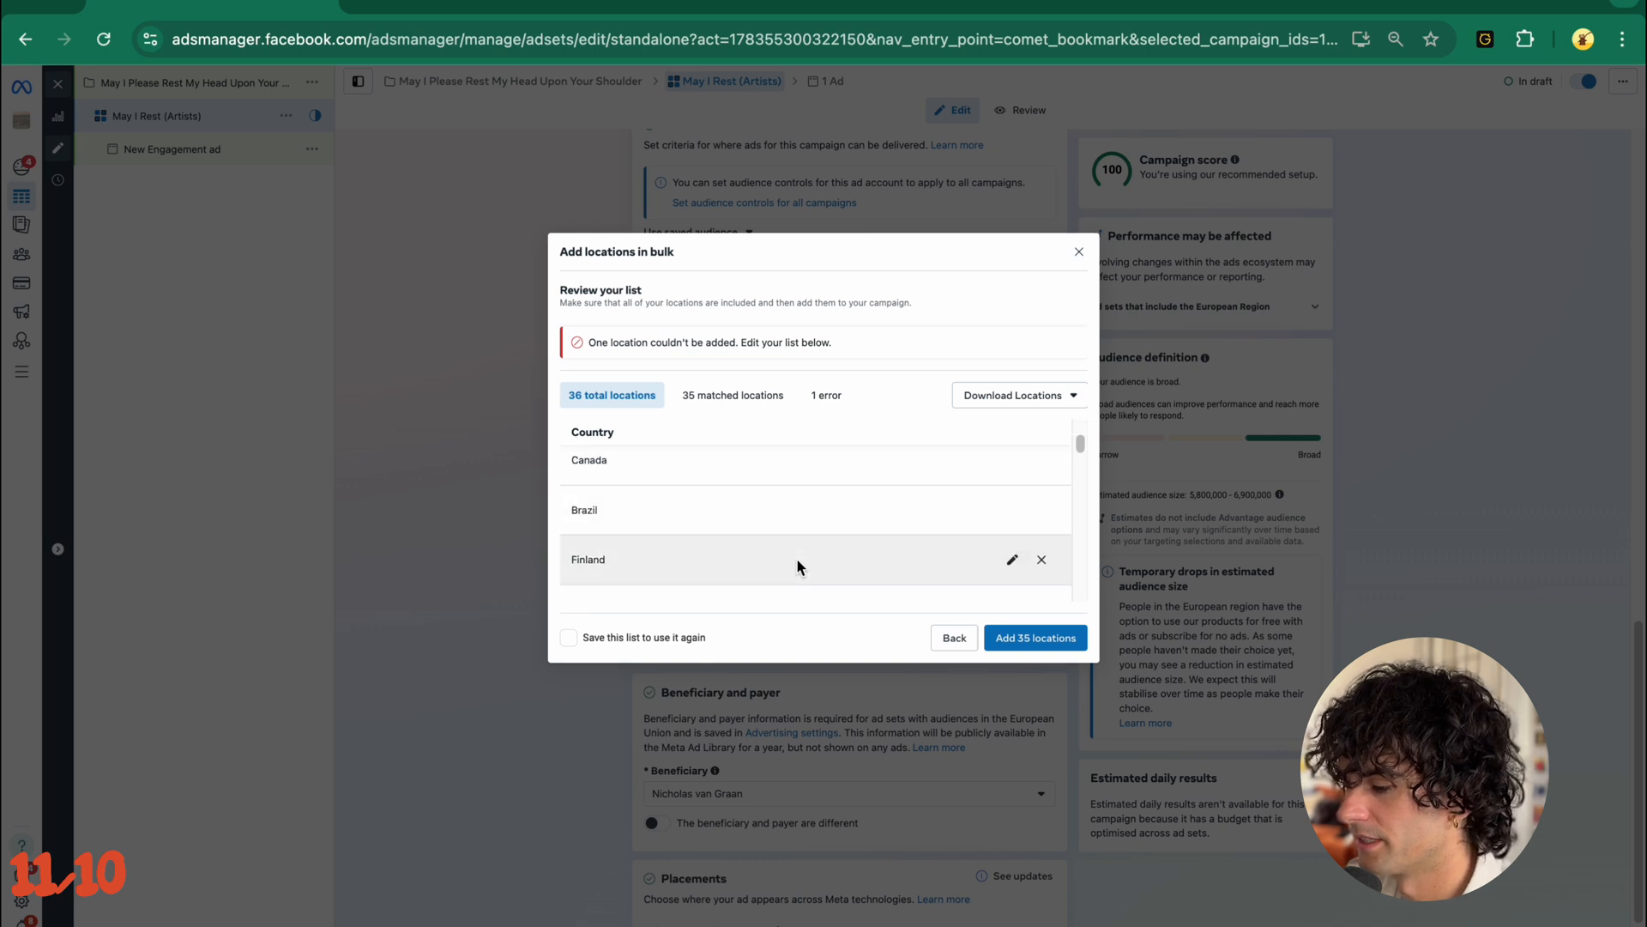
scroll(796, 558, down, 5)
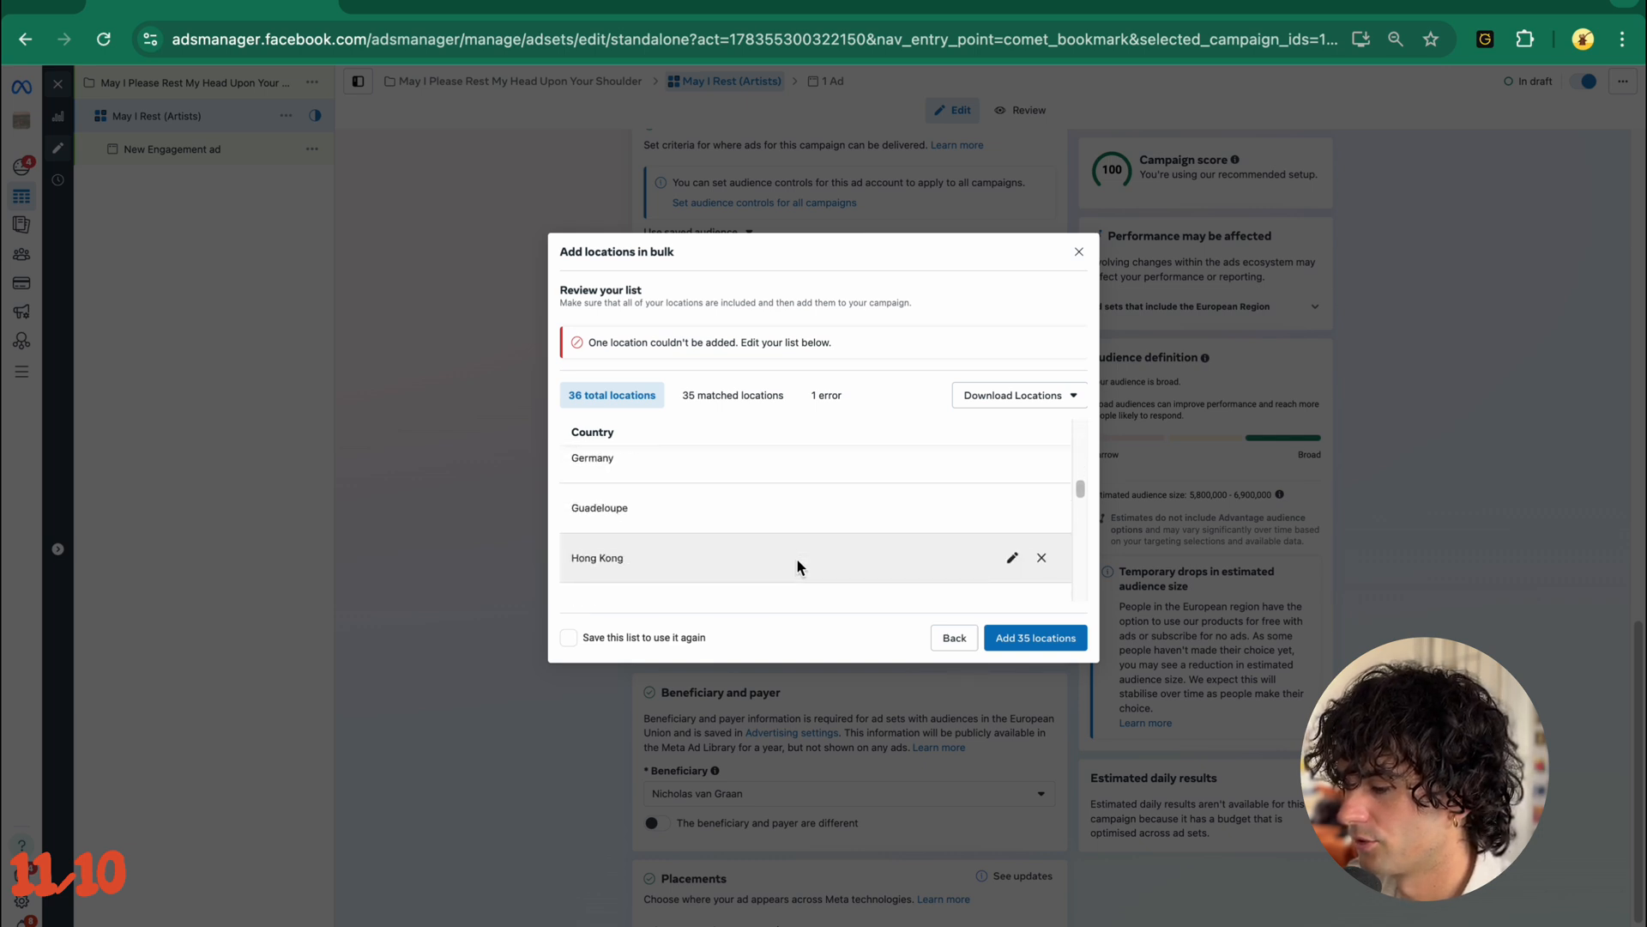
scroll(796, 558, down, 6)
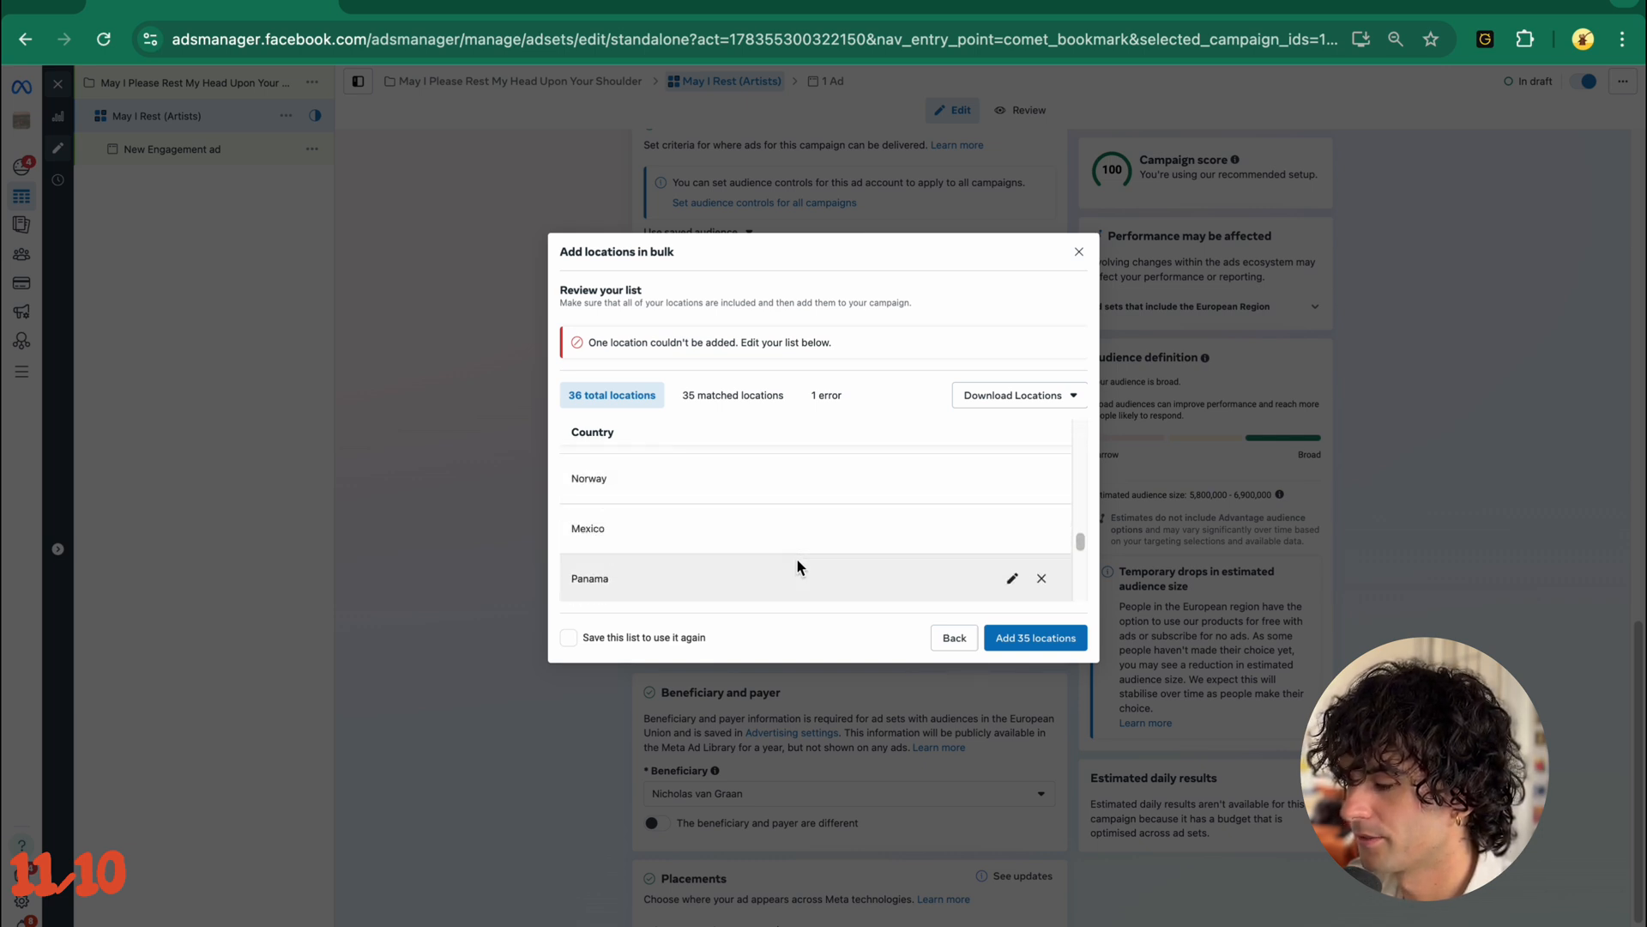
scroll(796, 566, down, 6)
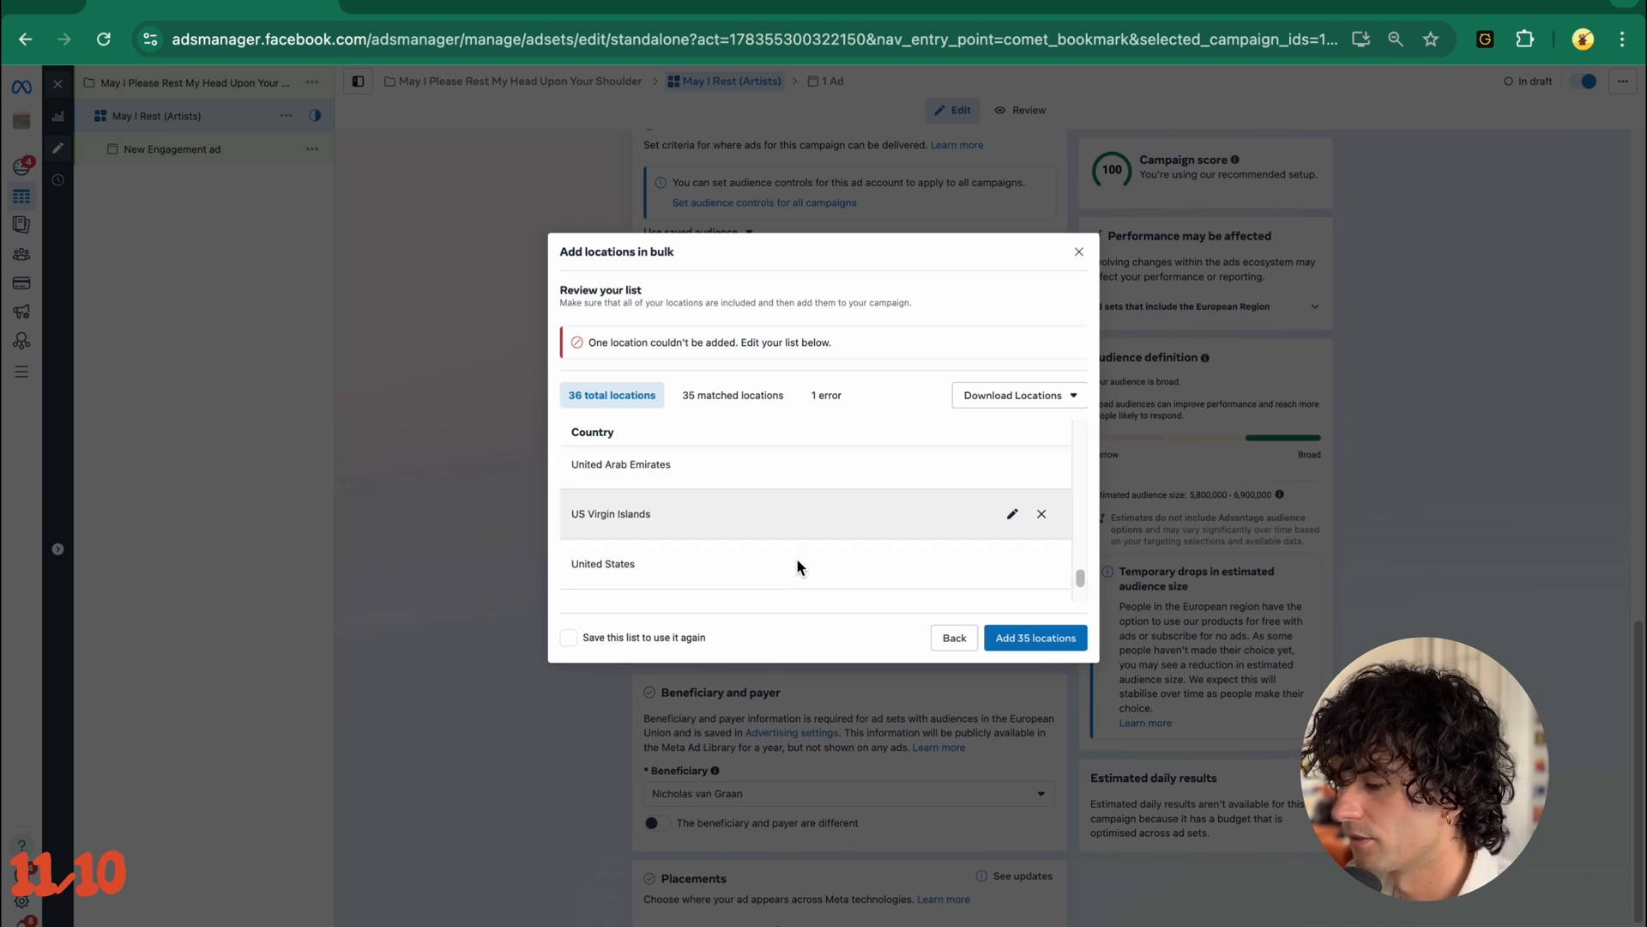
scroll(797, 562, down, 2)
click(1035, 638)
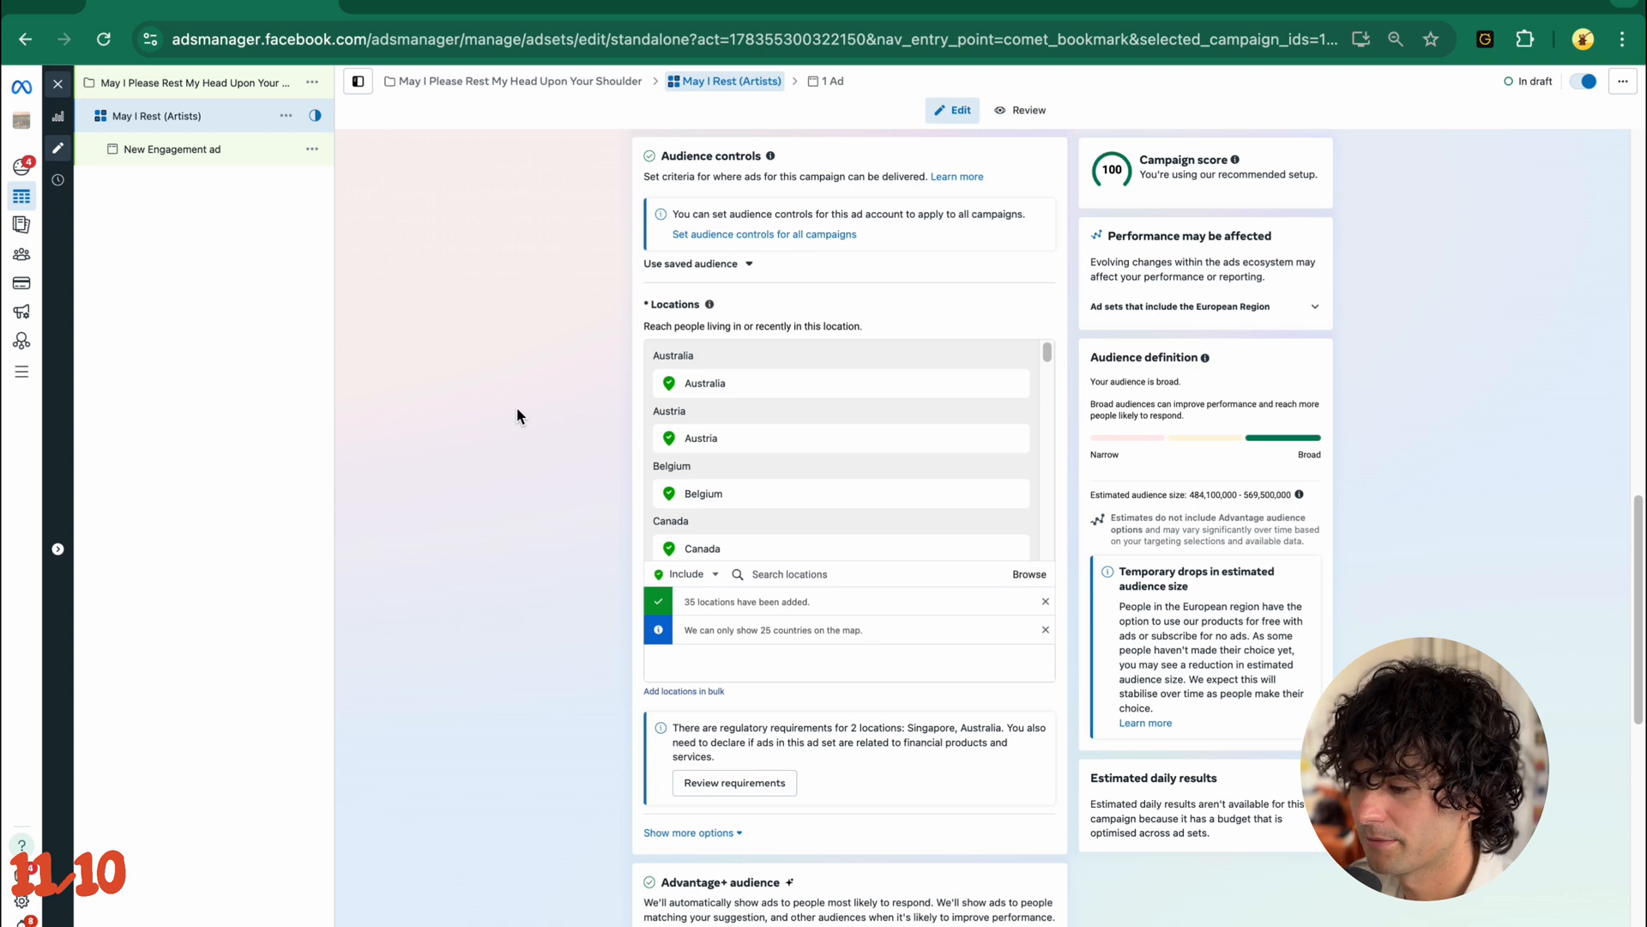
- Expand the additional audience controls and review the minimum age, custom audience exclusions and languages
scroll(517, 415, down, 1)
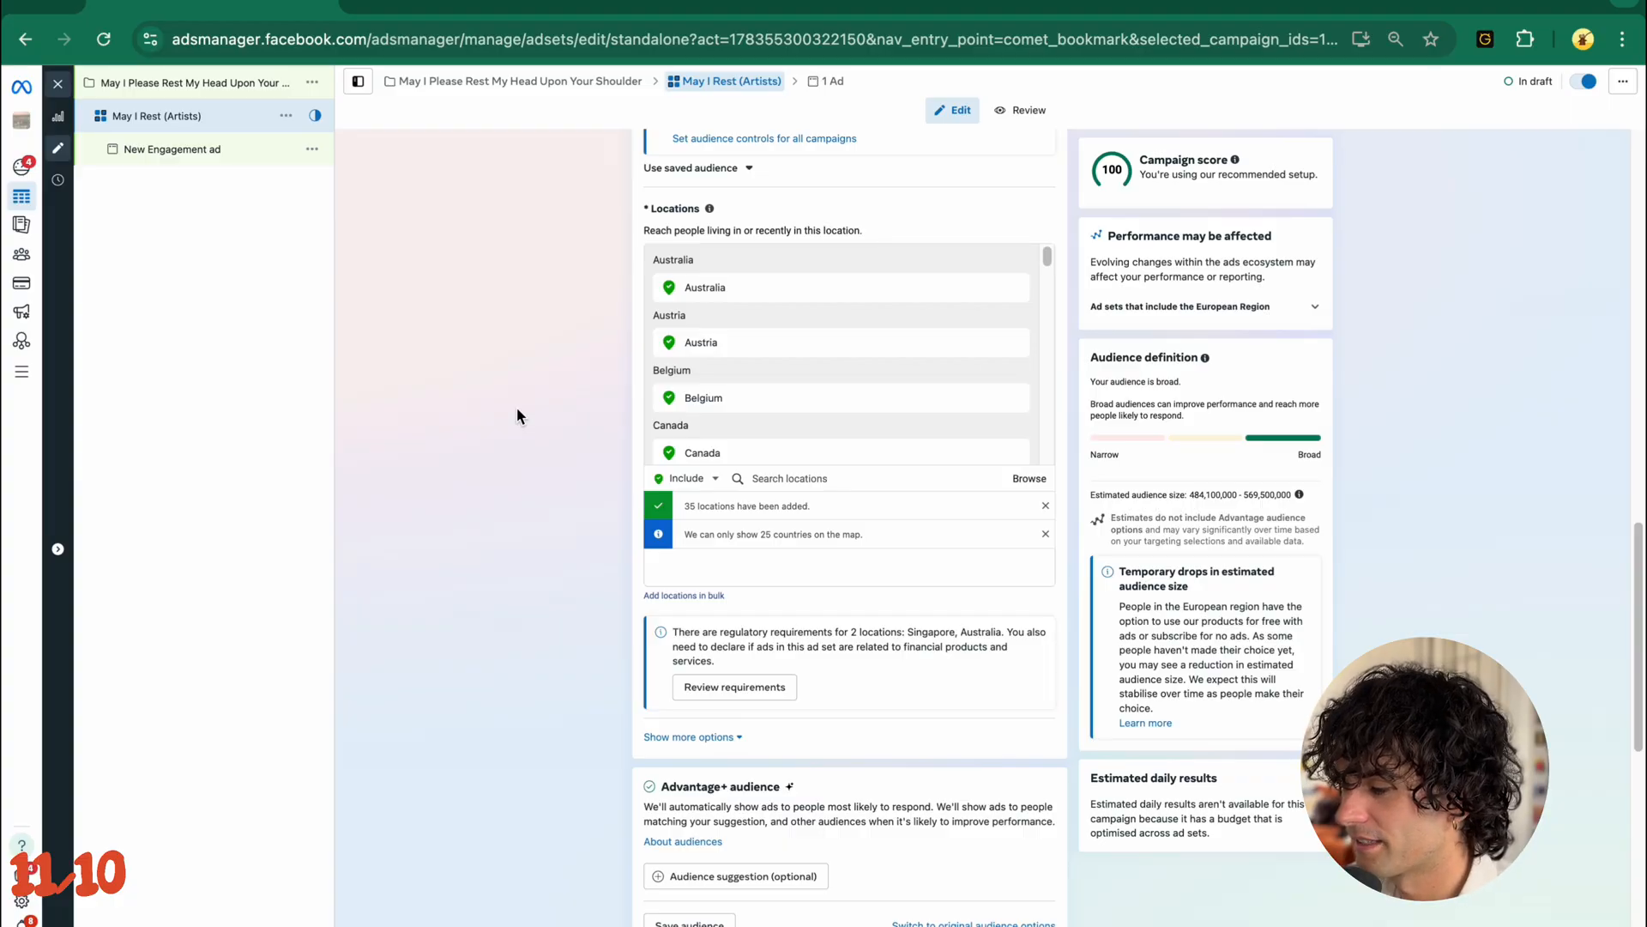
scroll(772, 686, down, 3)
click(723, 550)
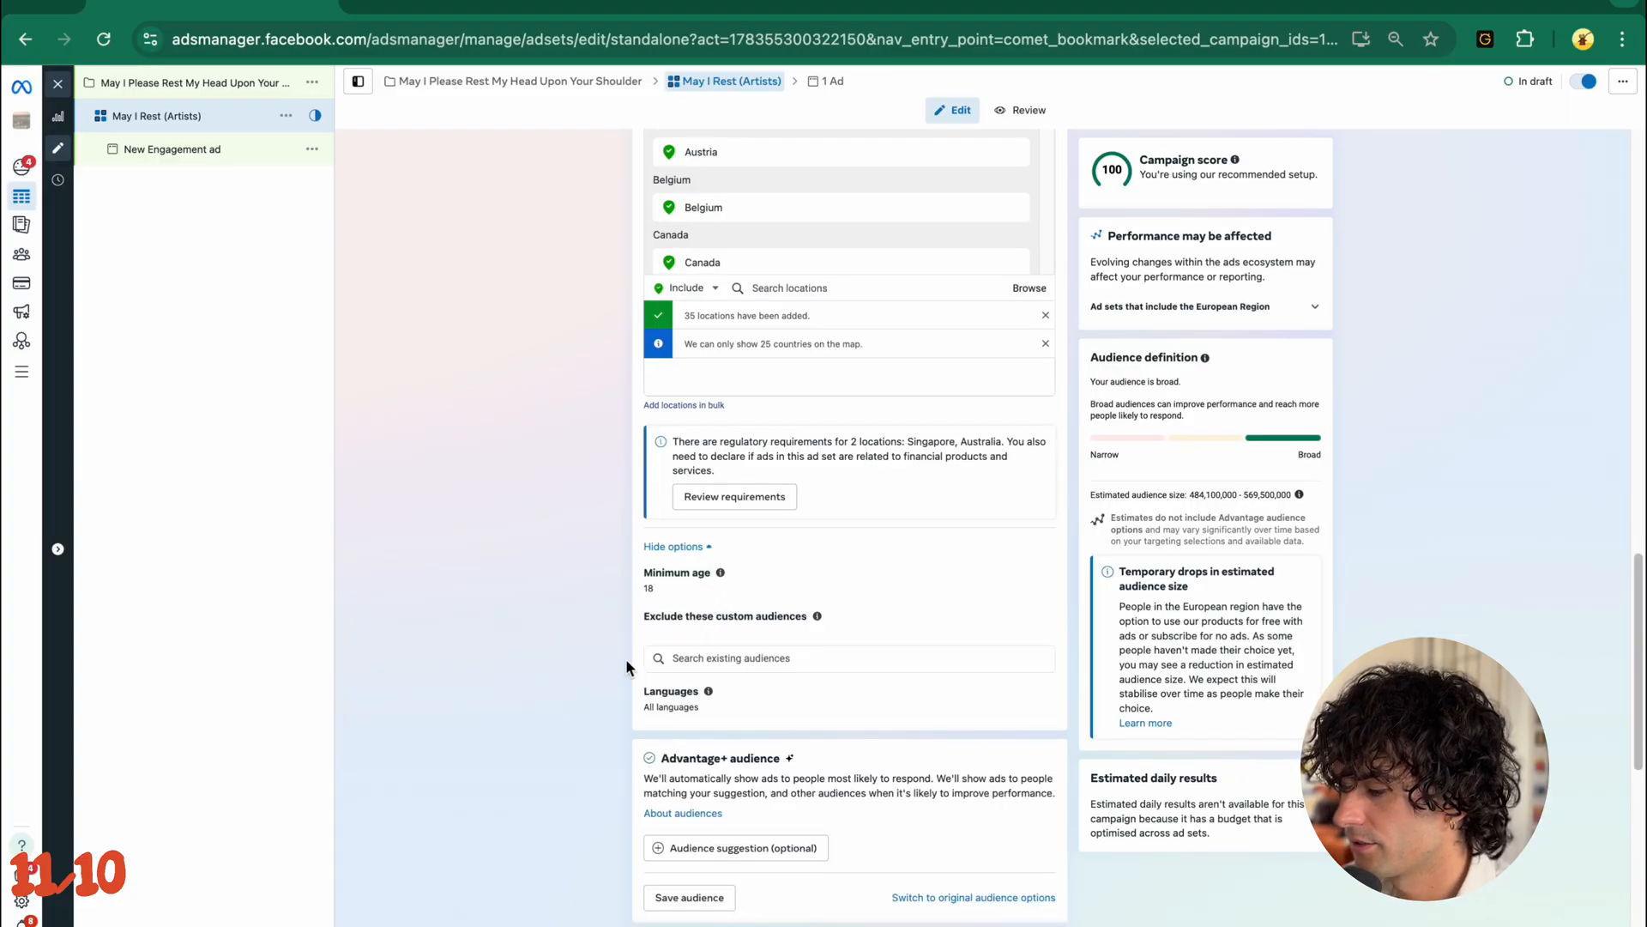
scroll(626, 662, down, 1)
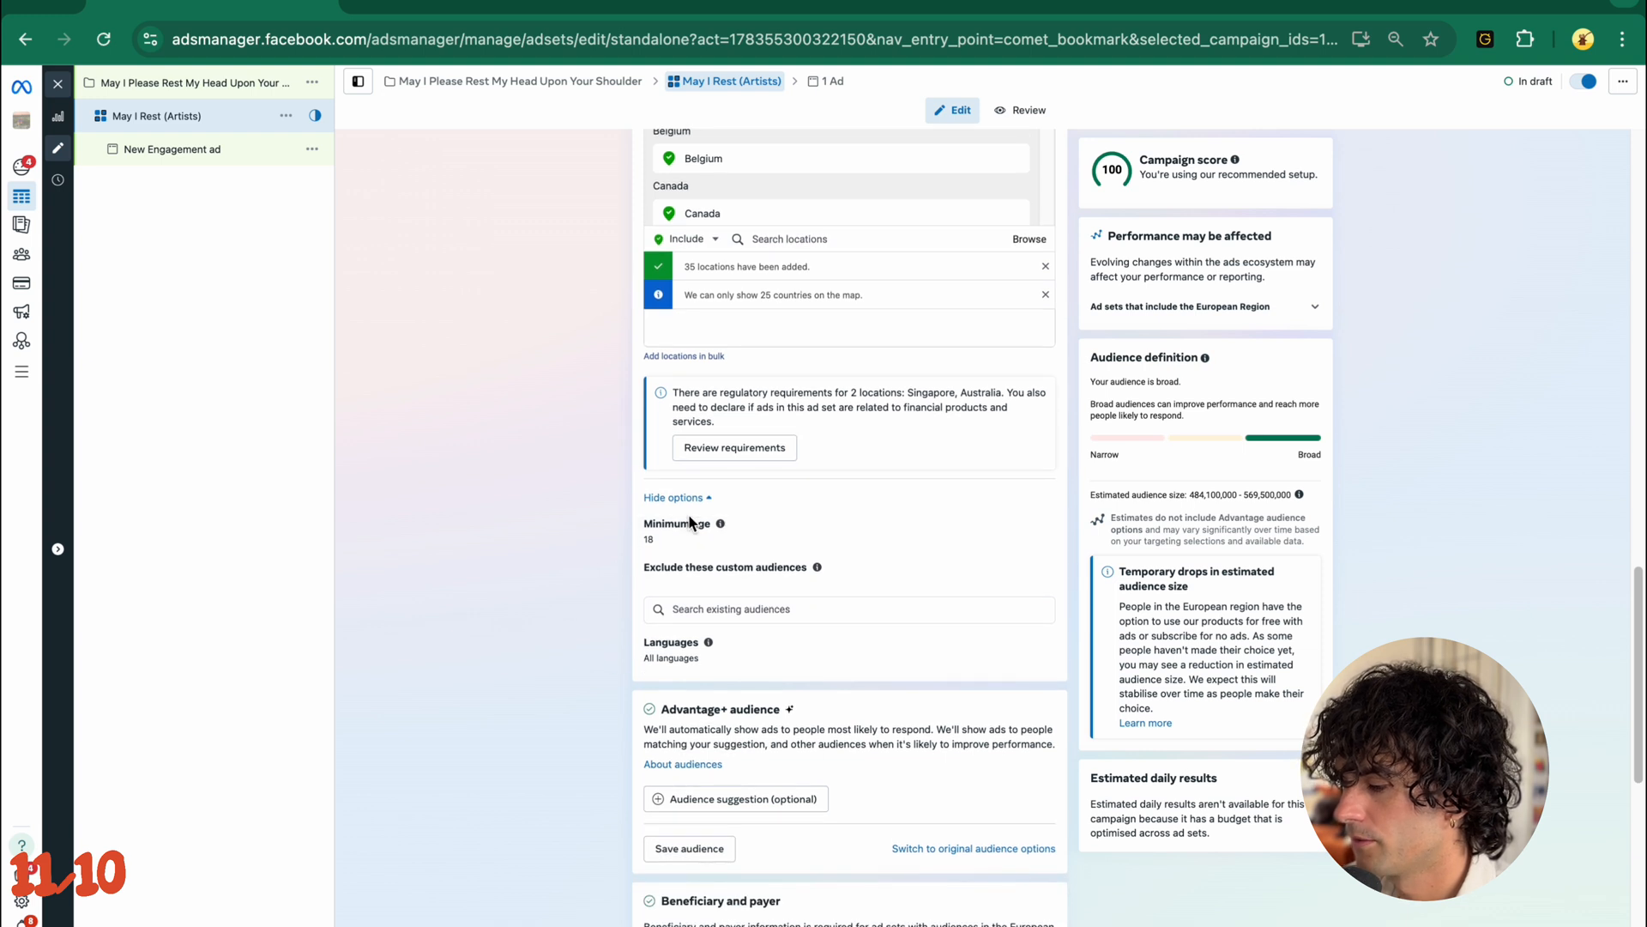
scroll(701, 548, down, 5)
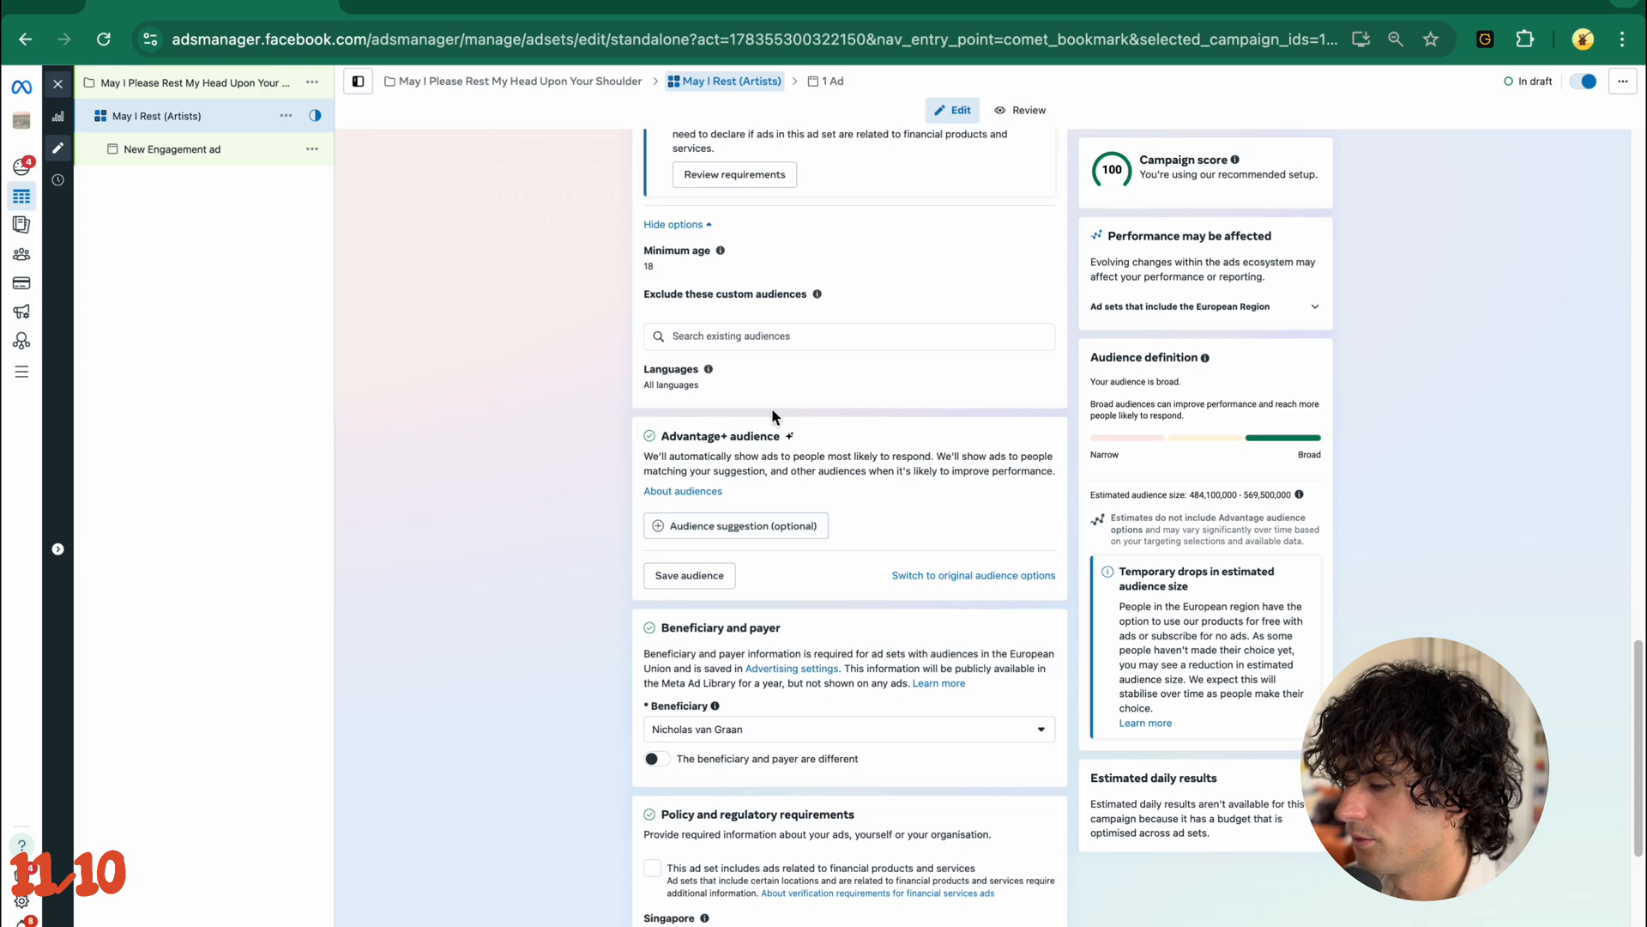
- Add an audience suggestion under Advantage+ audience and set its maximum age to 45
scroll(772, 408, down, 3)
click(712, 345)
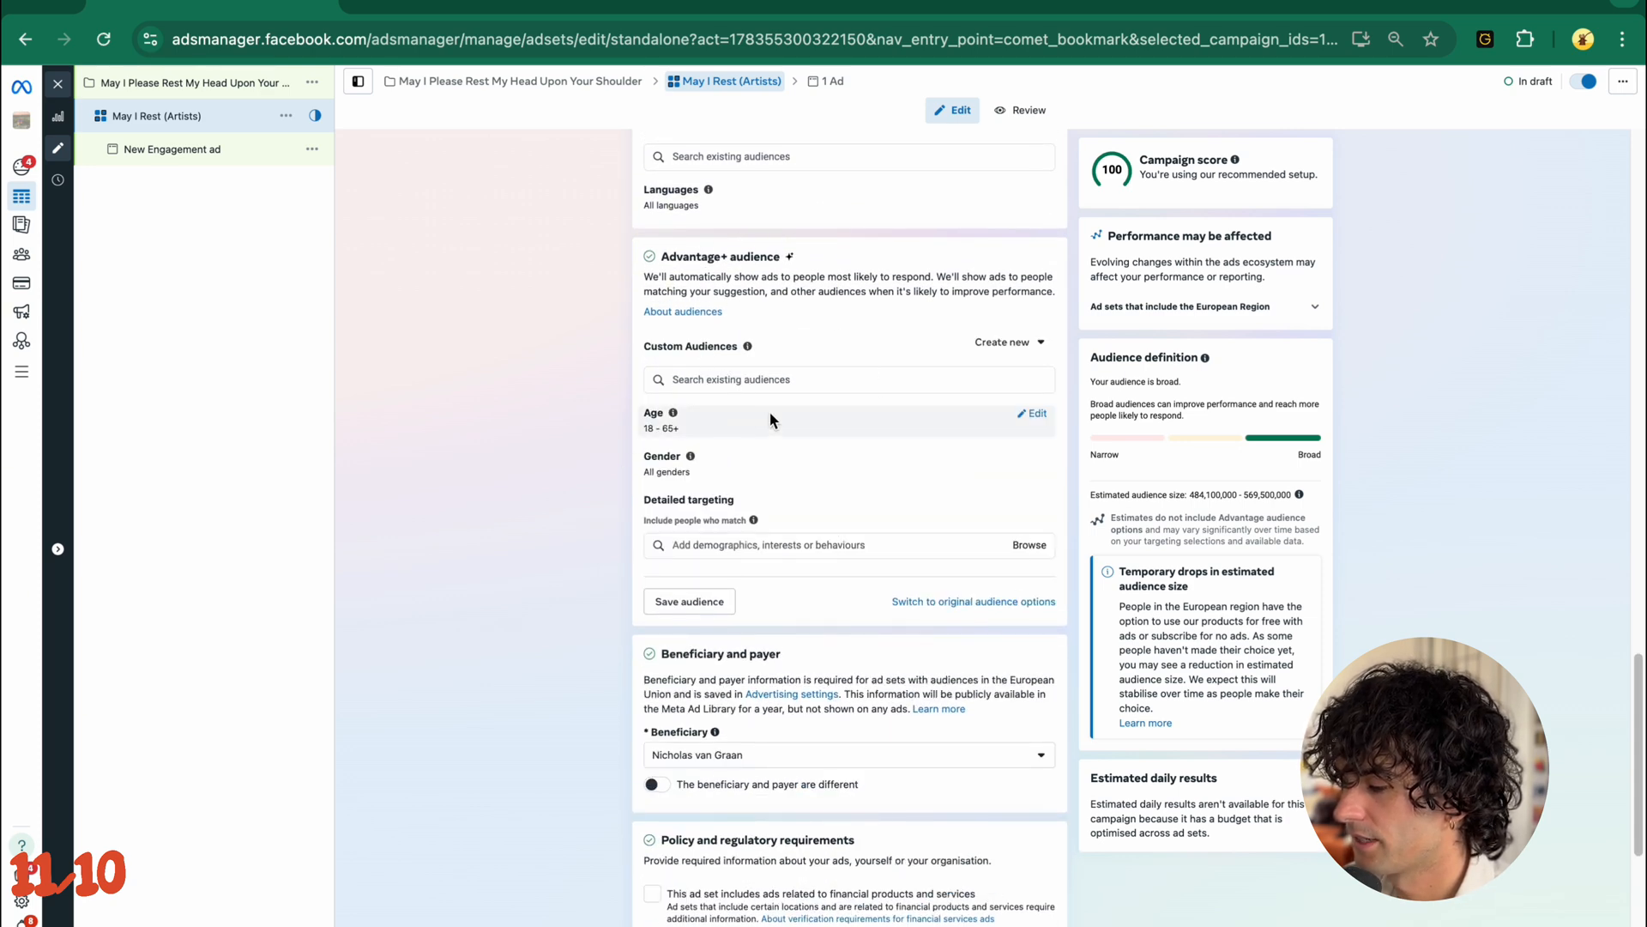
click(1035, 415)
click(751, 435)
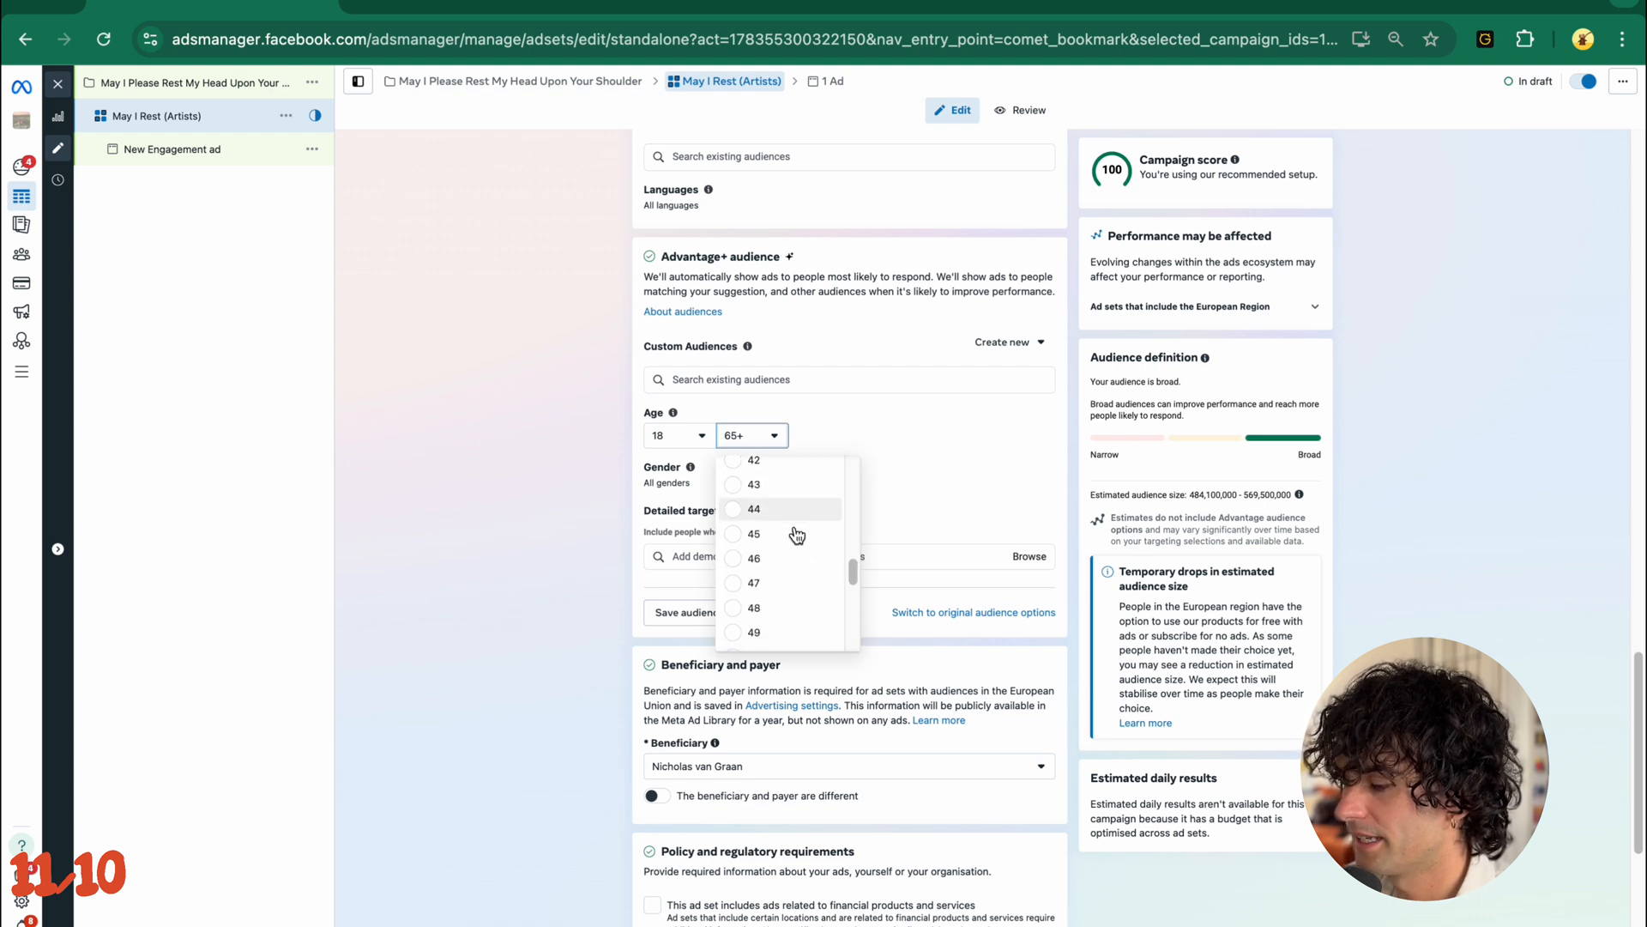
click(792, 532)
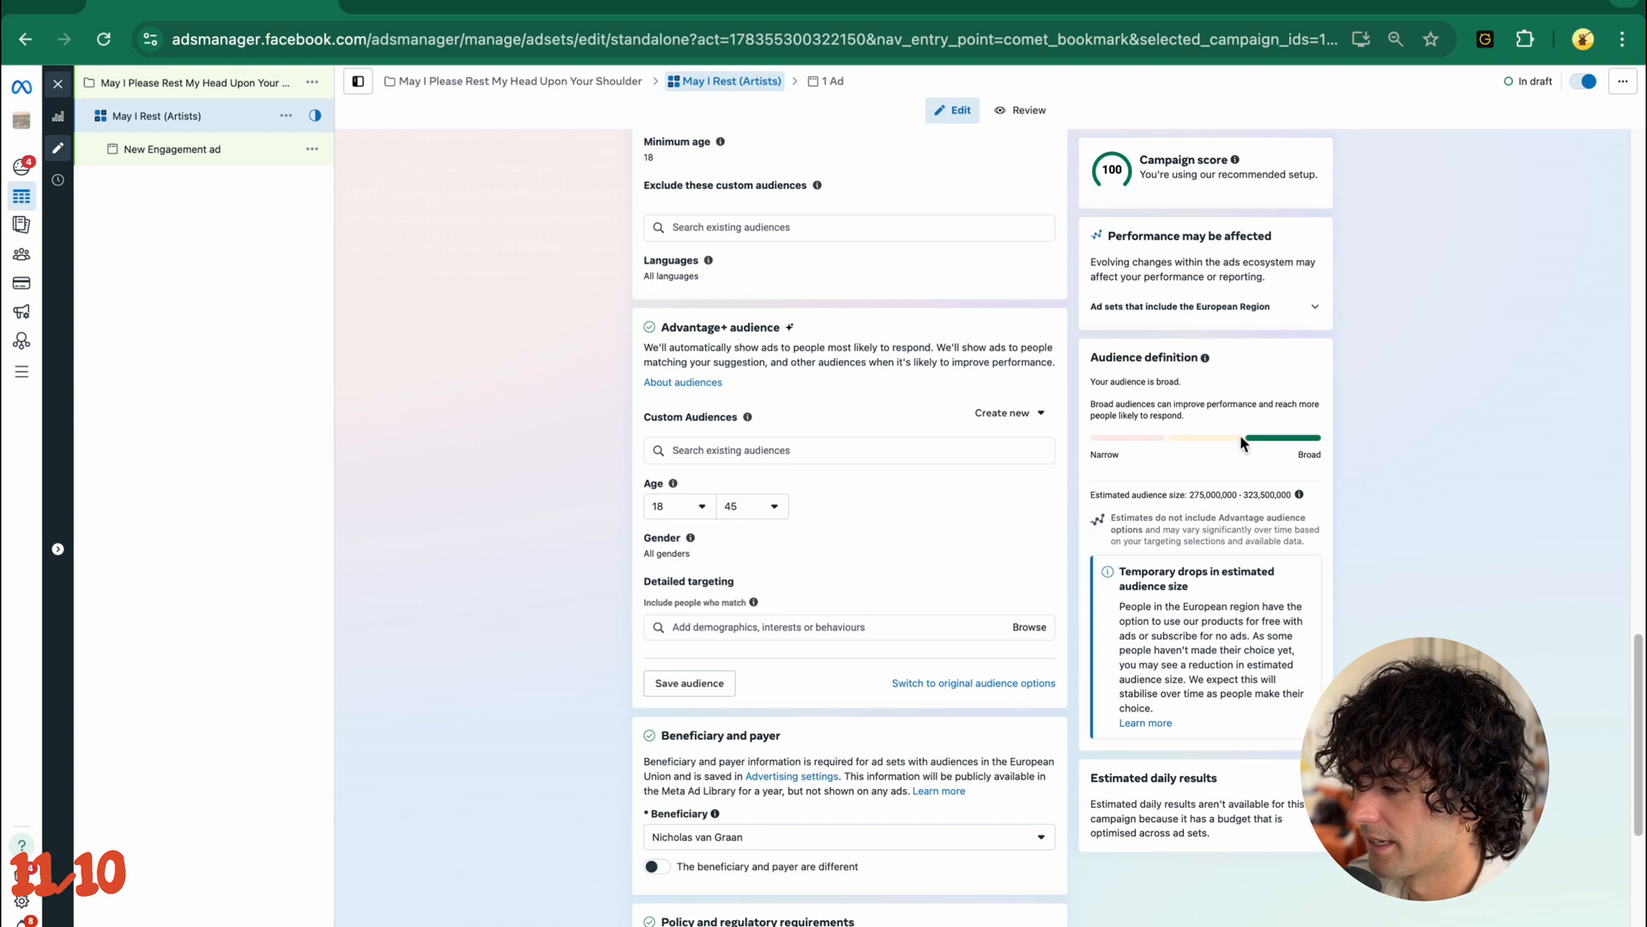
scroll(839, 612, down, 2)
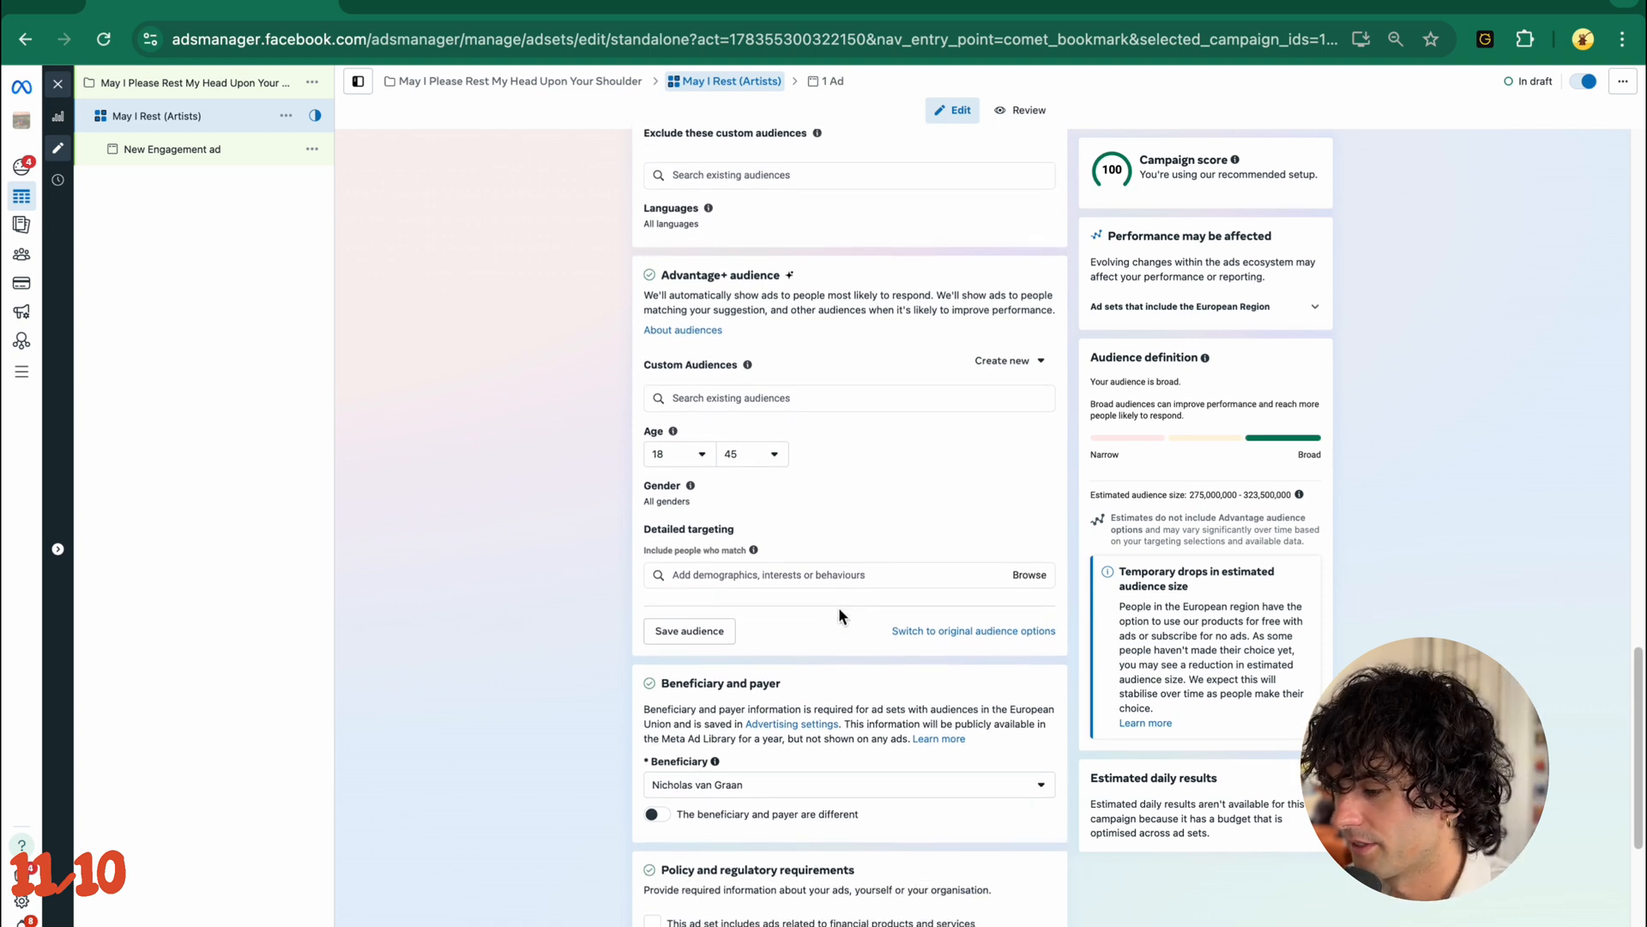
click(827, 533)
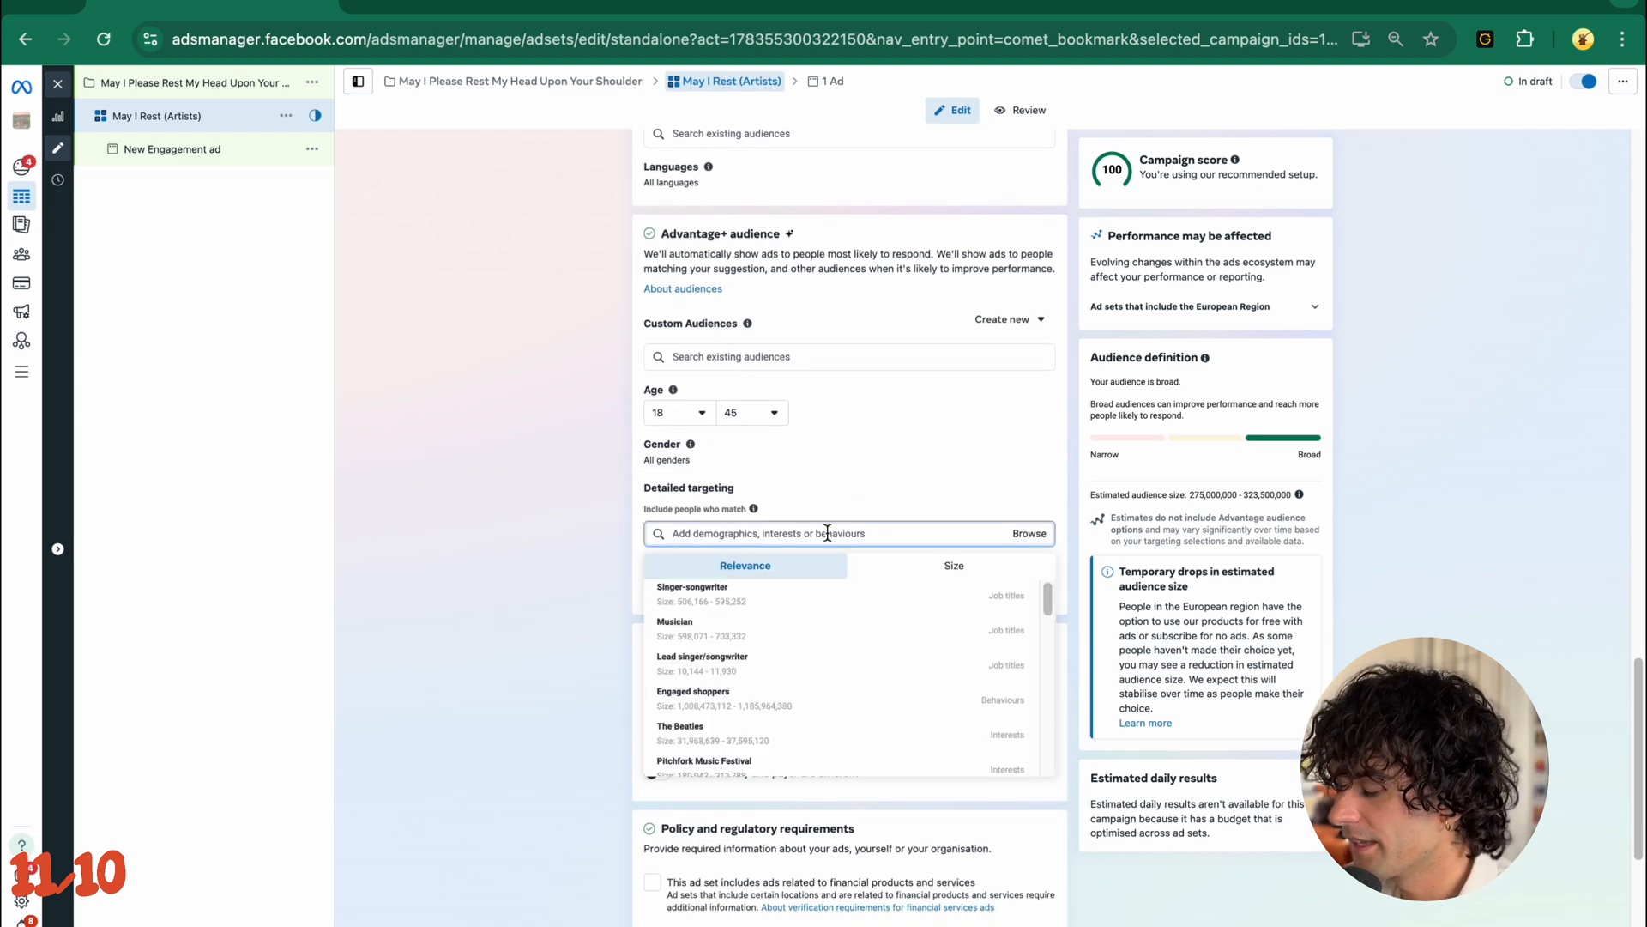
click(466, 528)
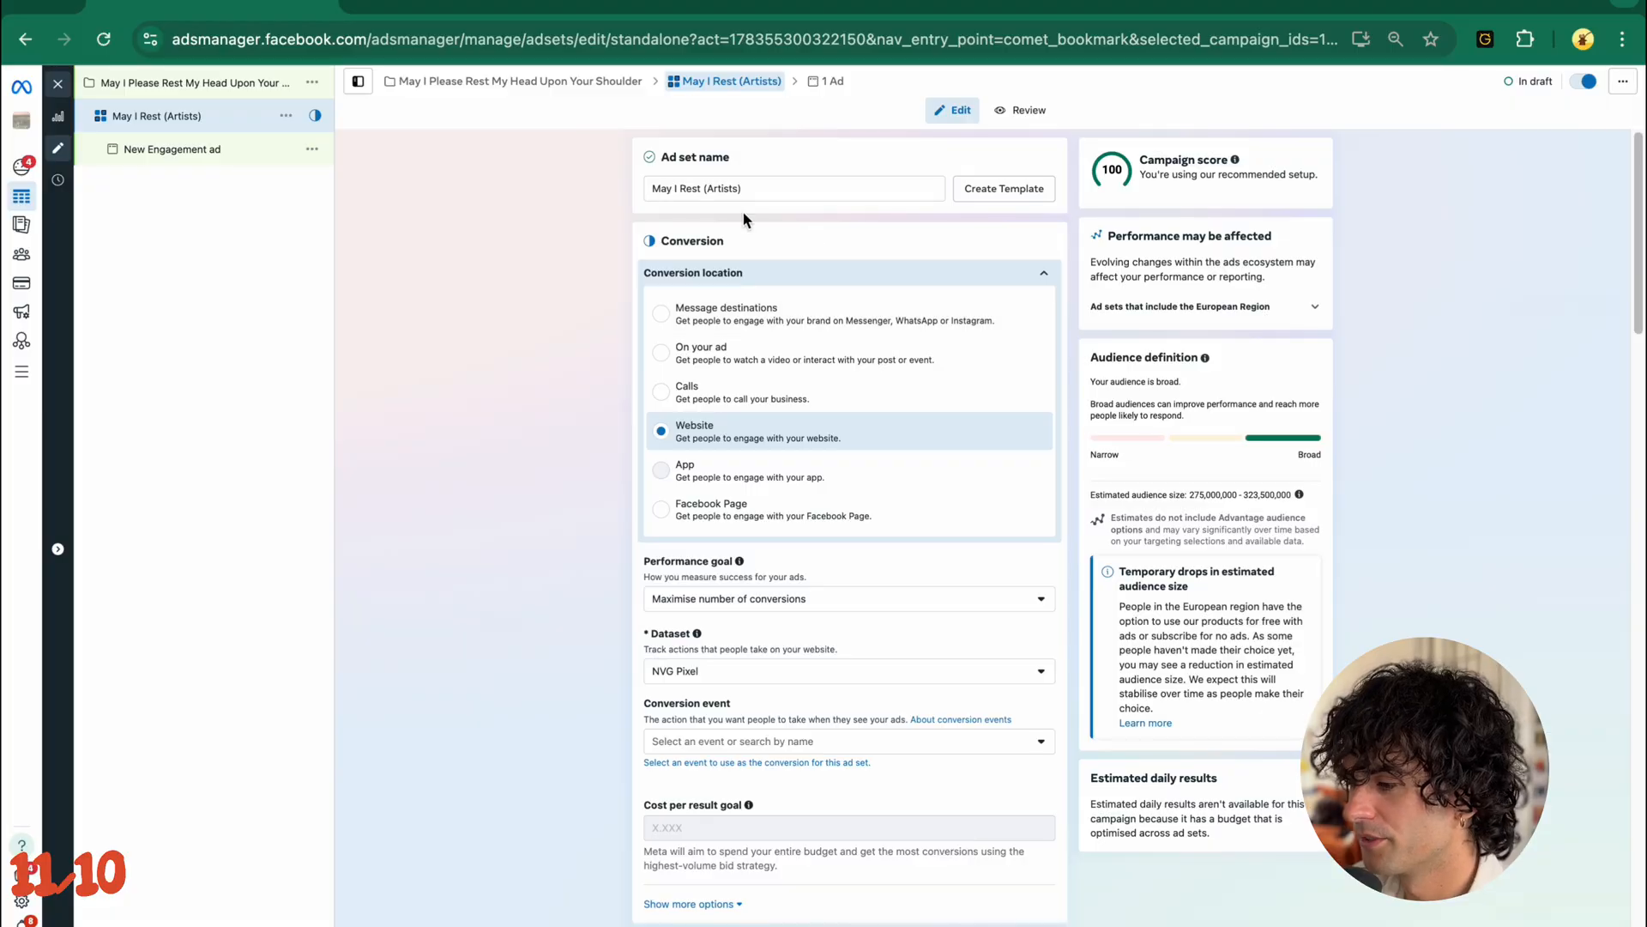
scroll(597, 291, down, 20)
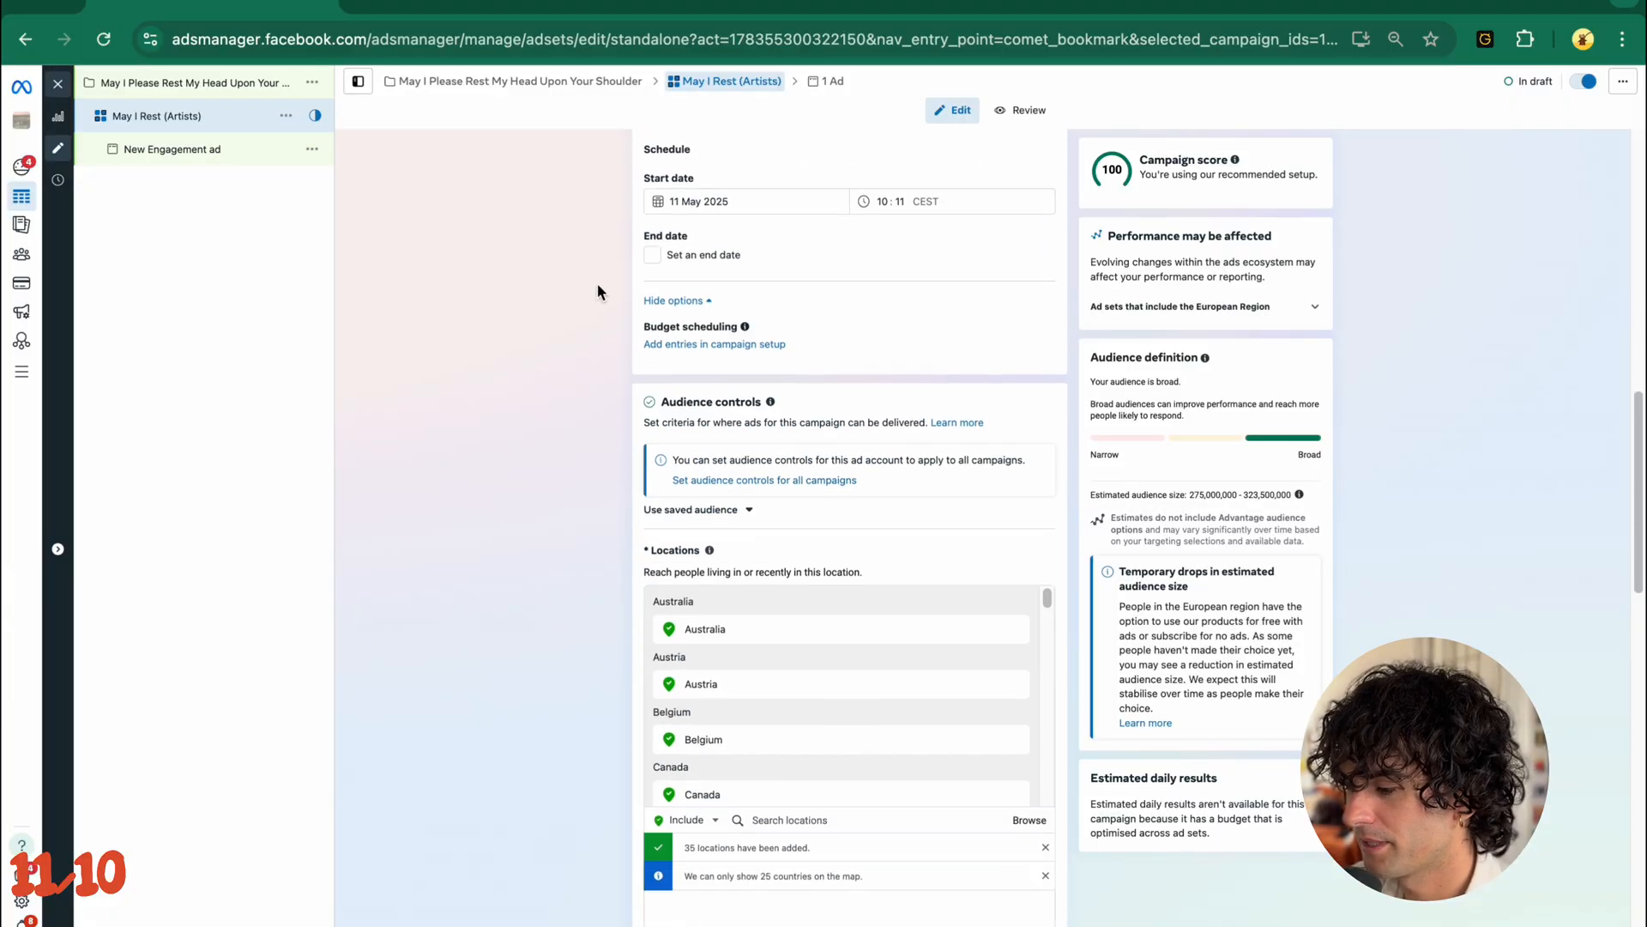
scroll(586, 665, down, 2)
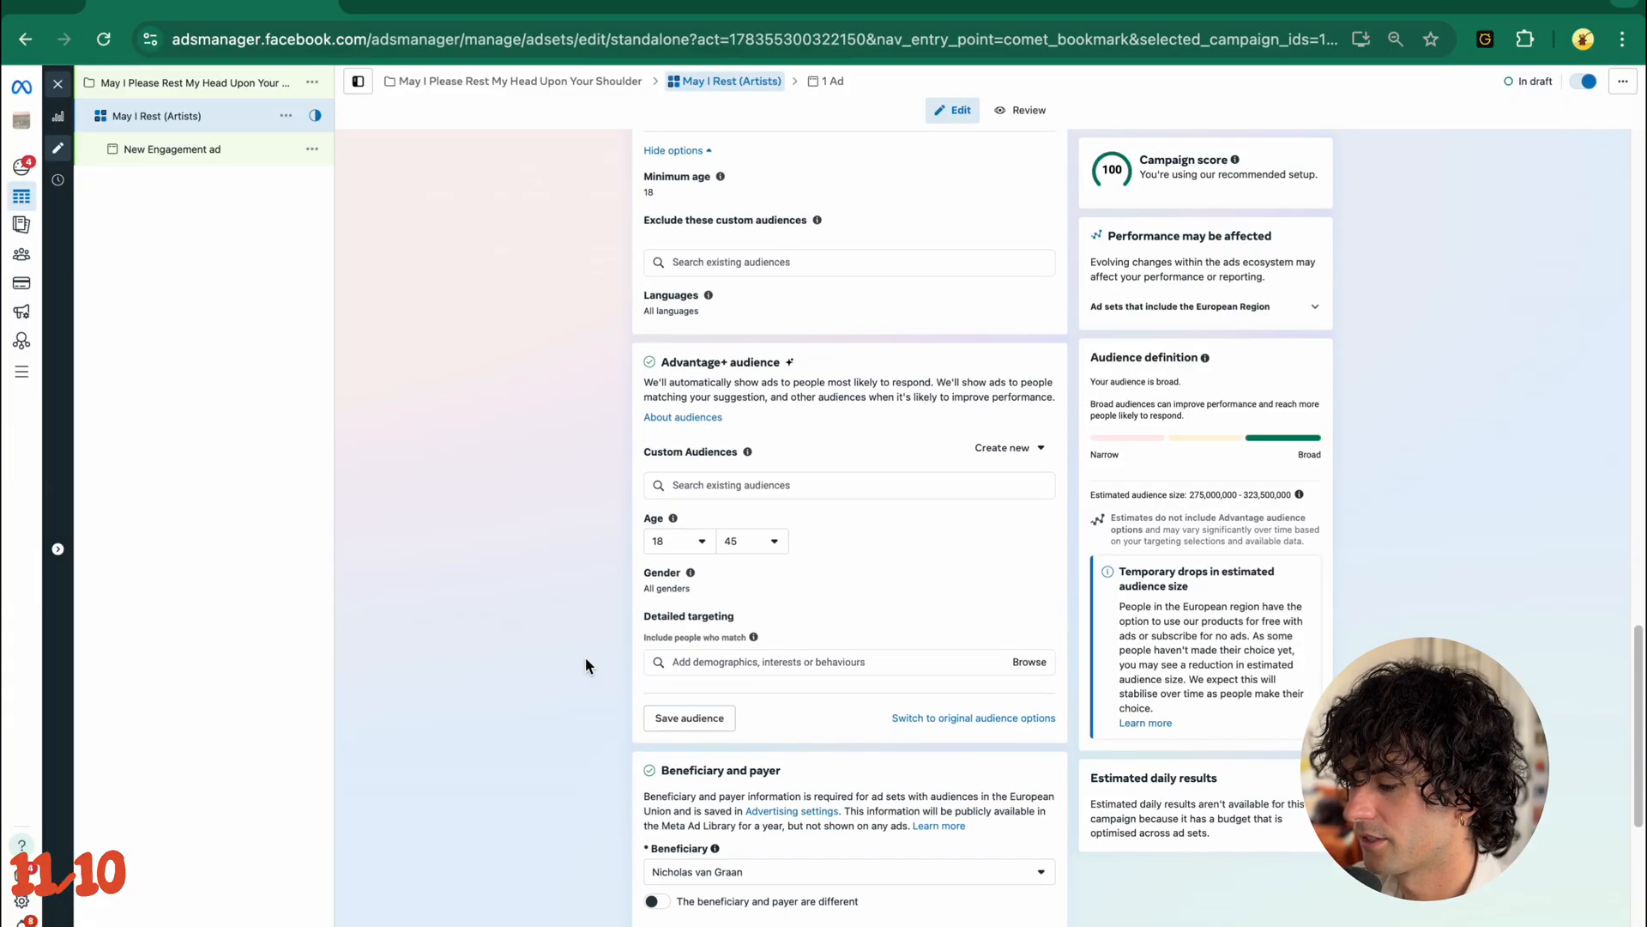
- Add Tame Impala and Mac DeMarco as interests in the detailed targeting of the Advantage+ audience
click(755, 662)
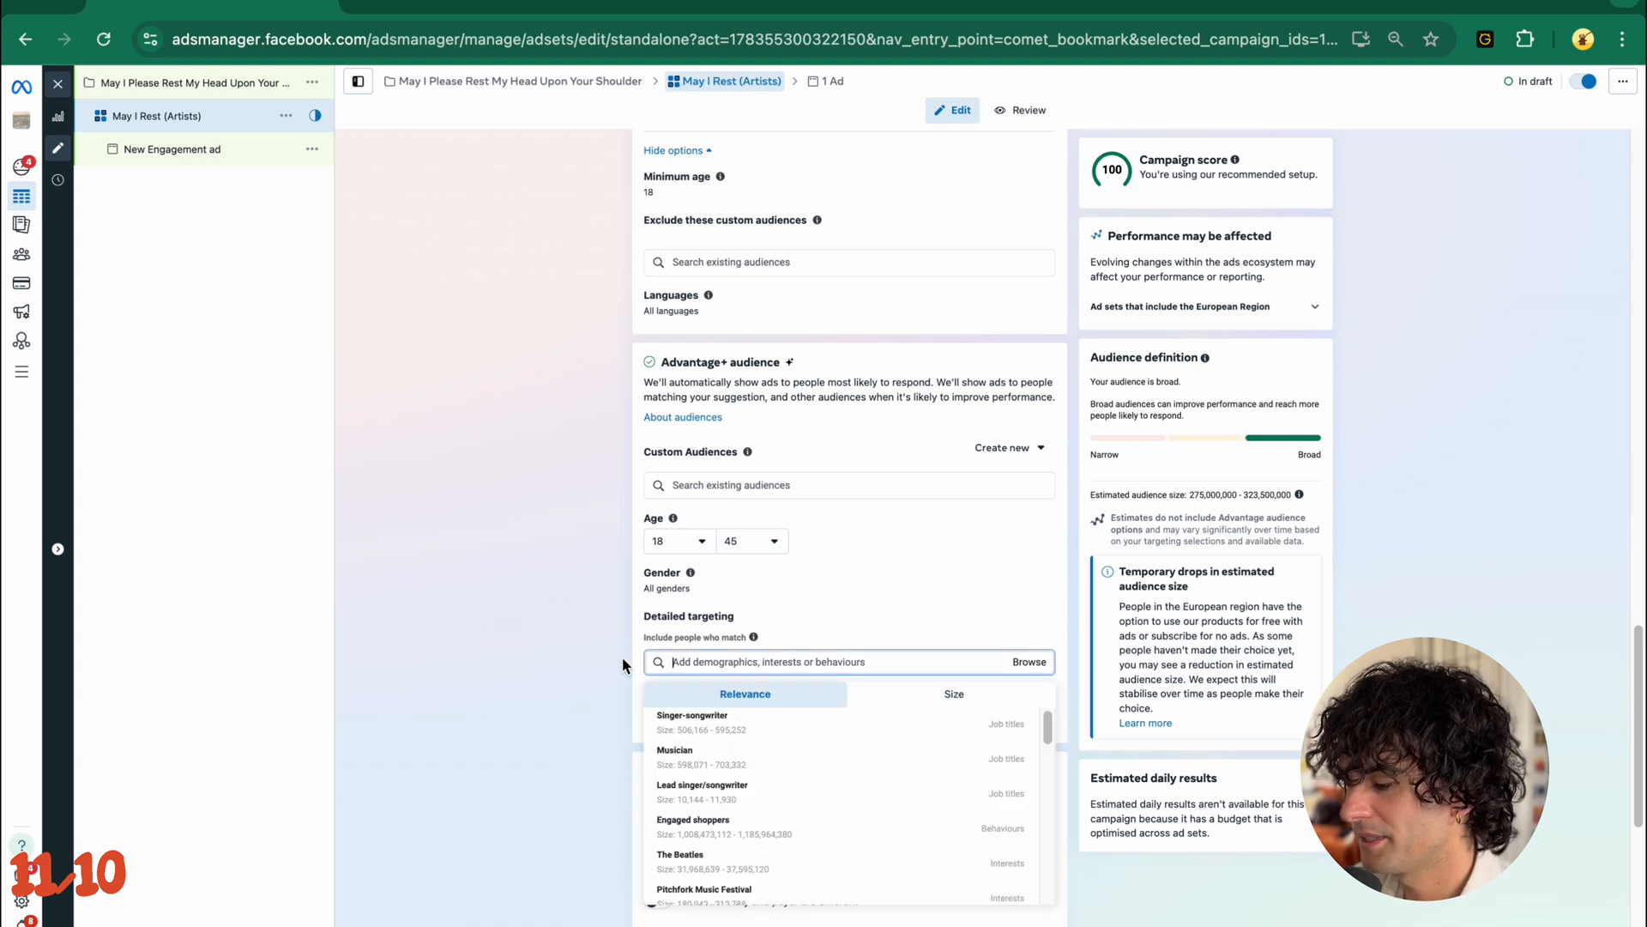
text(tame)
click(729, 725)
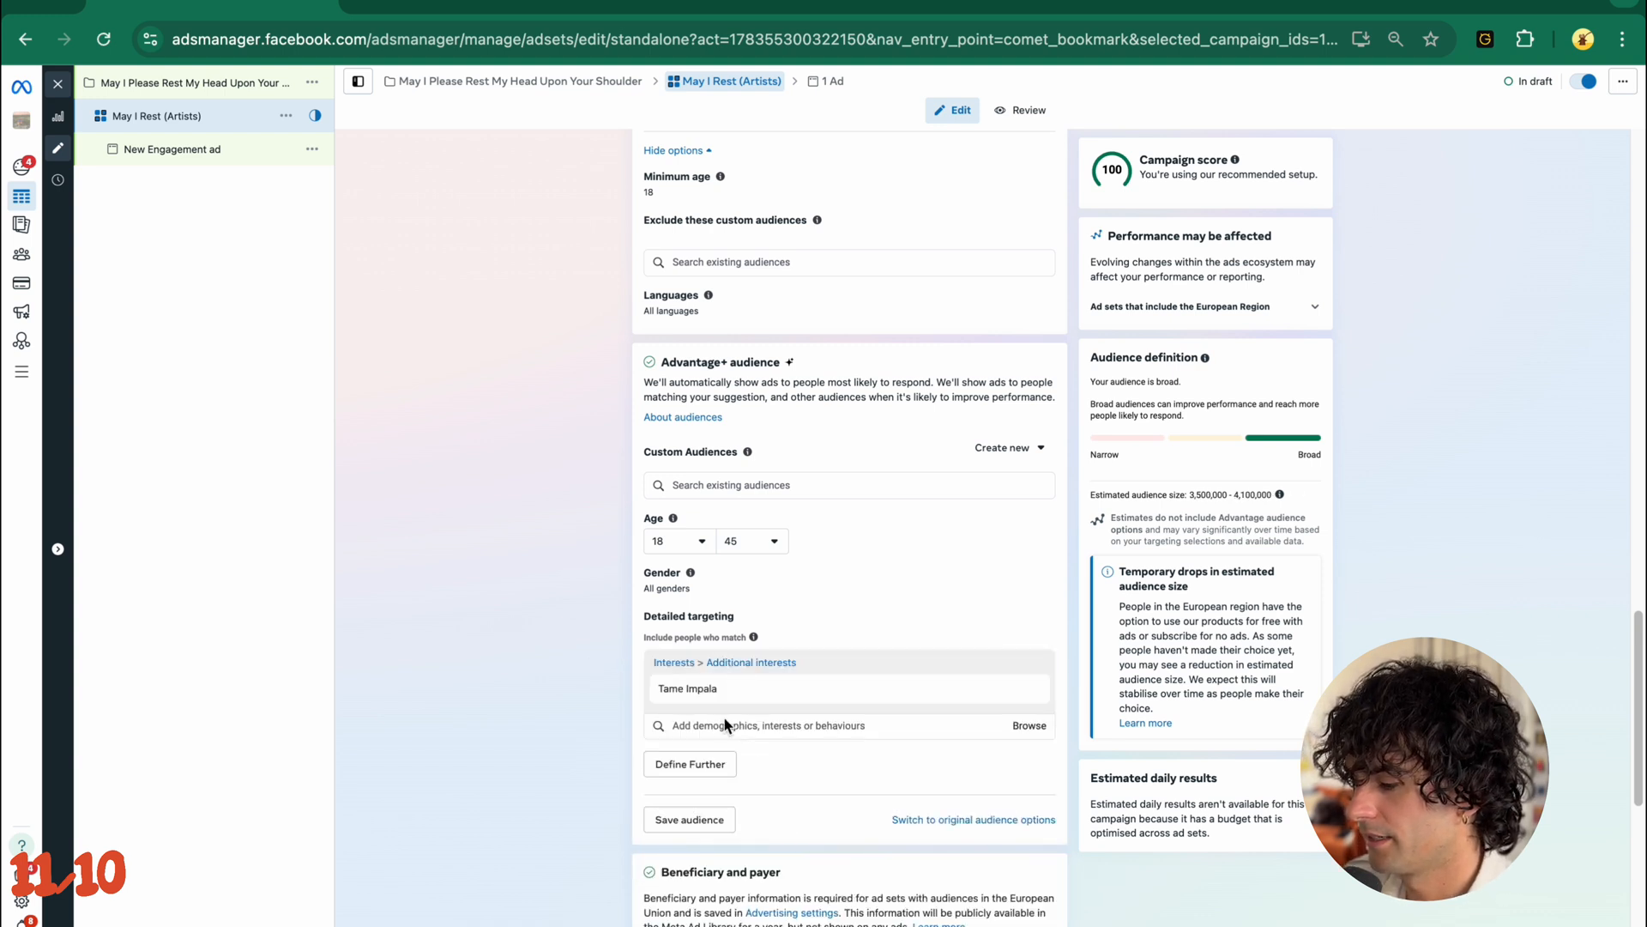
click(725, 725)
text(Mac de)
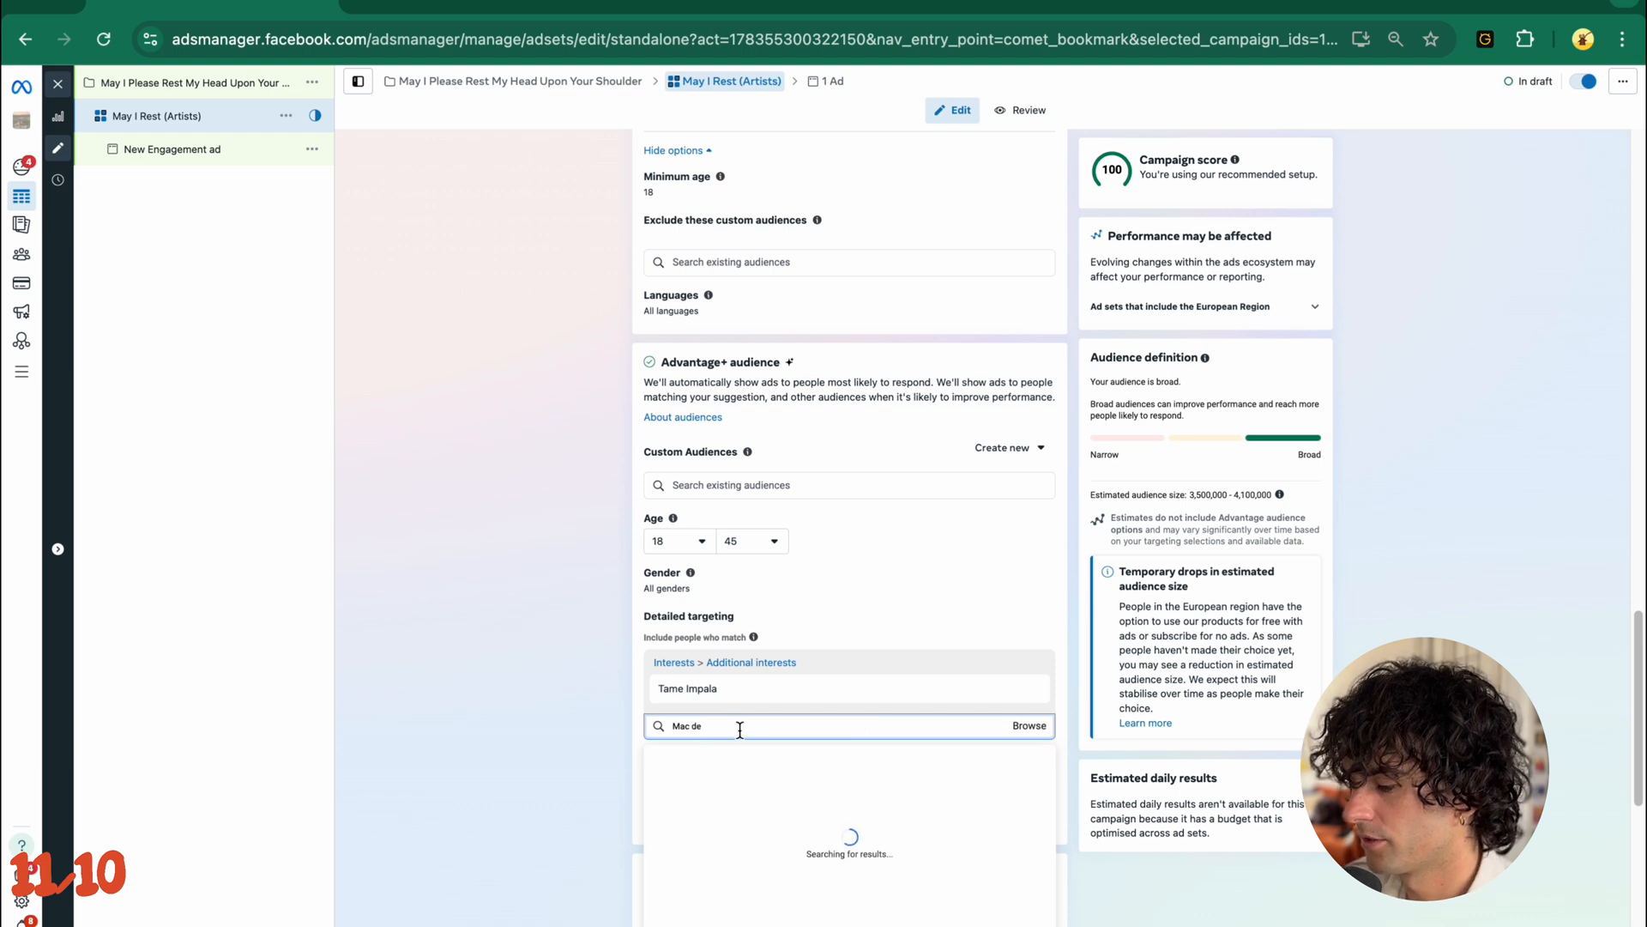
click(738, 773)
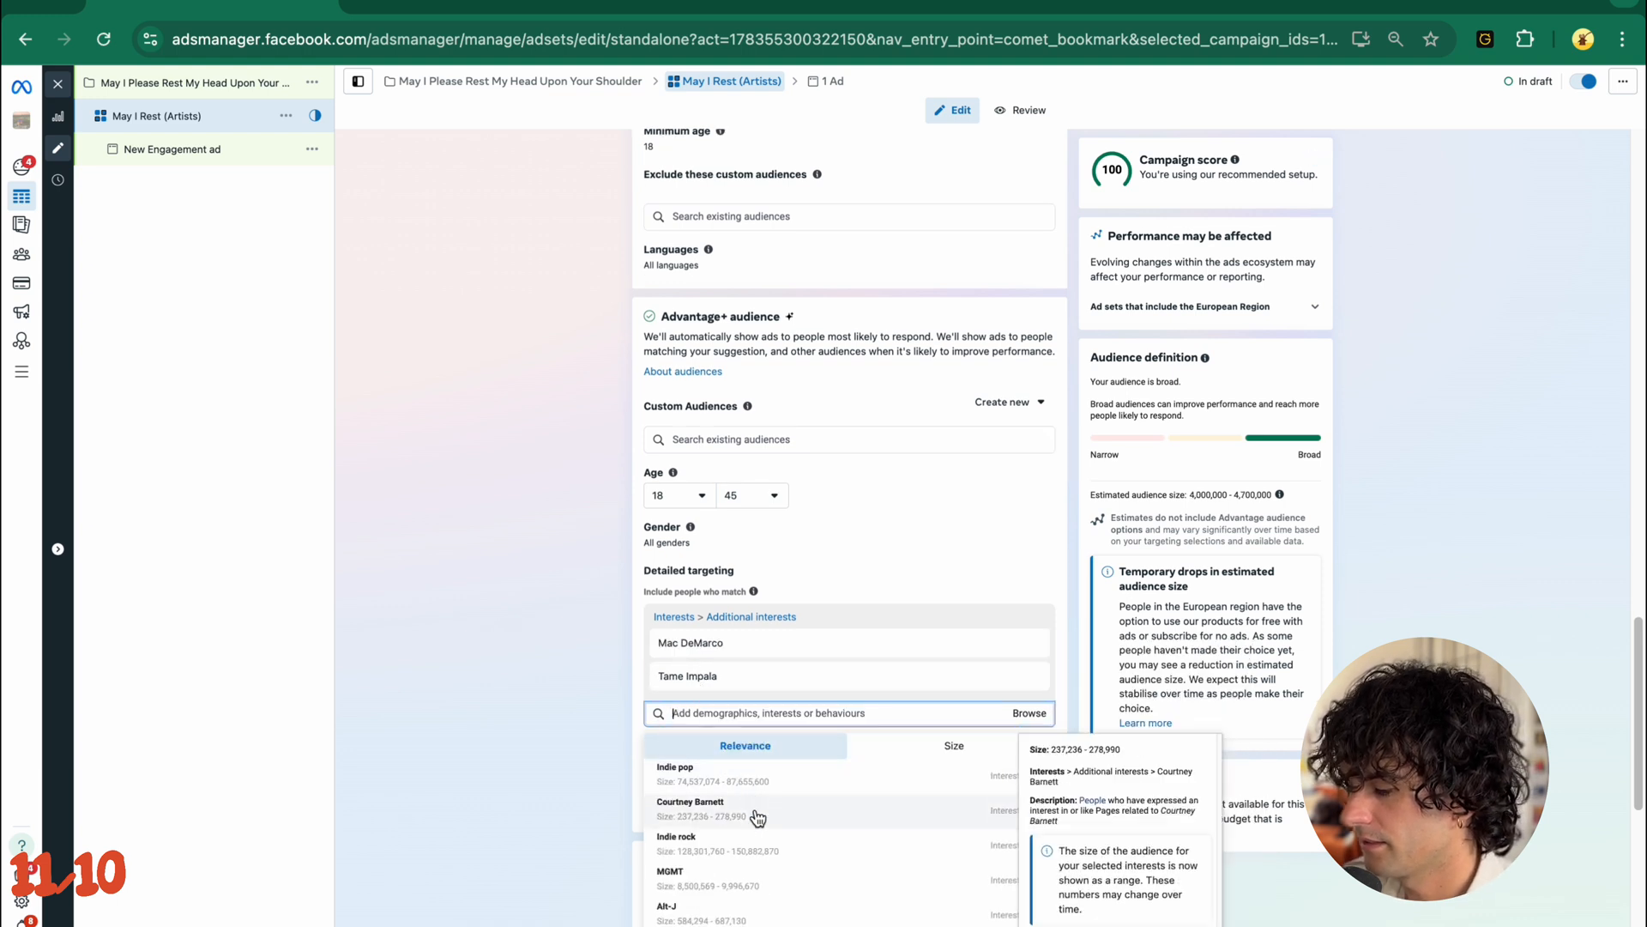
- Add MGMT from the suggested interests to the detailed targeting
scroll(762, 837, down, 1)
scroll(764, 842, up, 1)
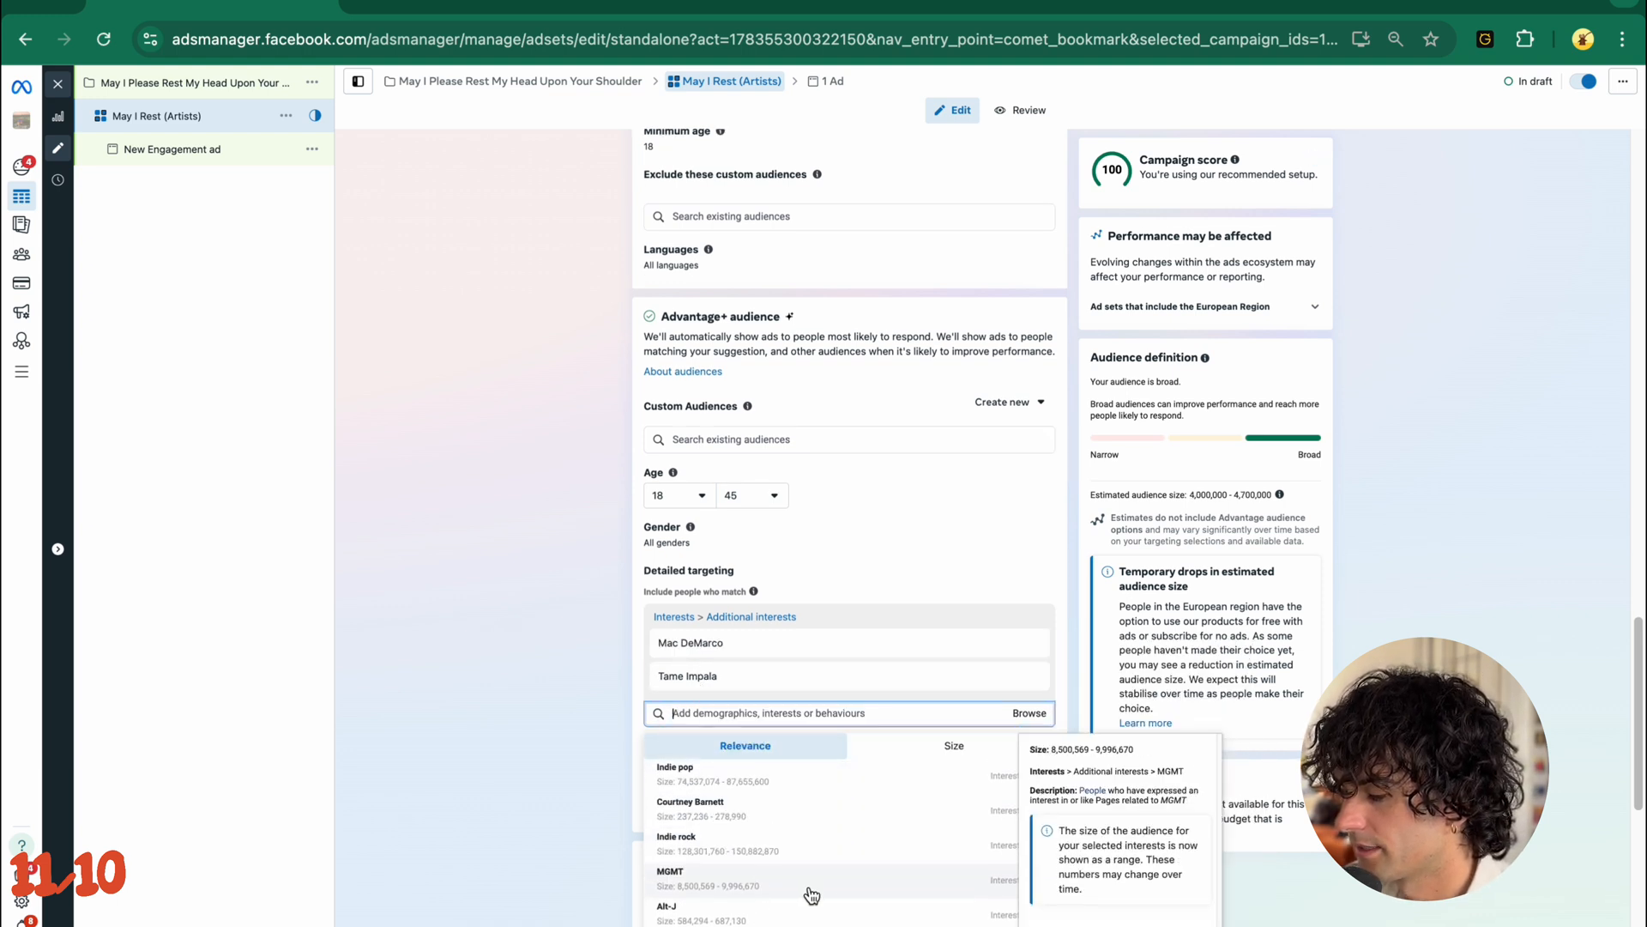
click(854, 884)
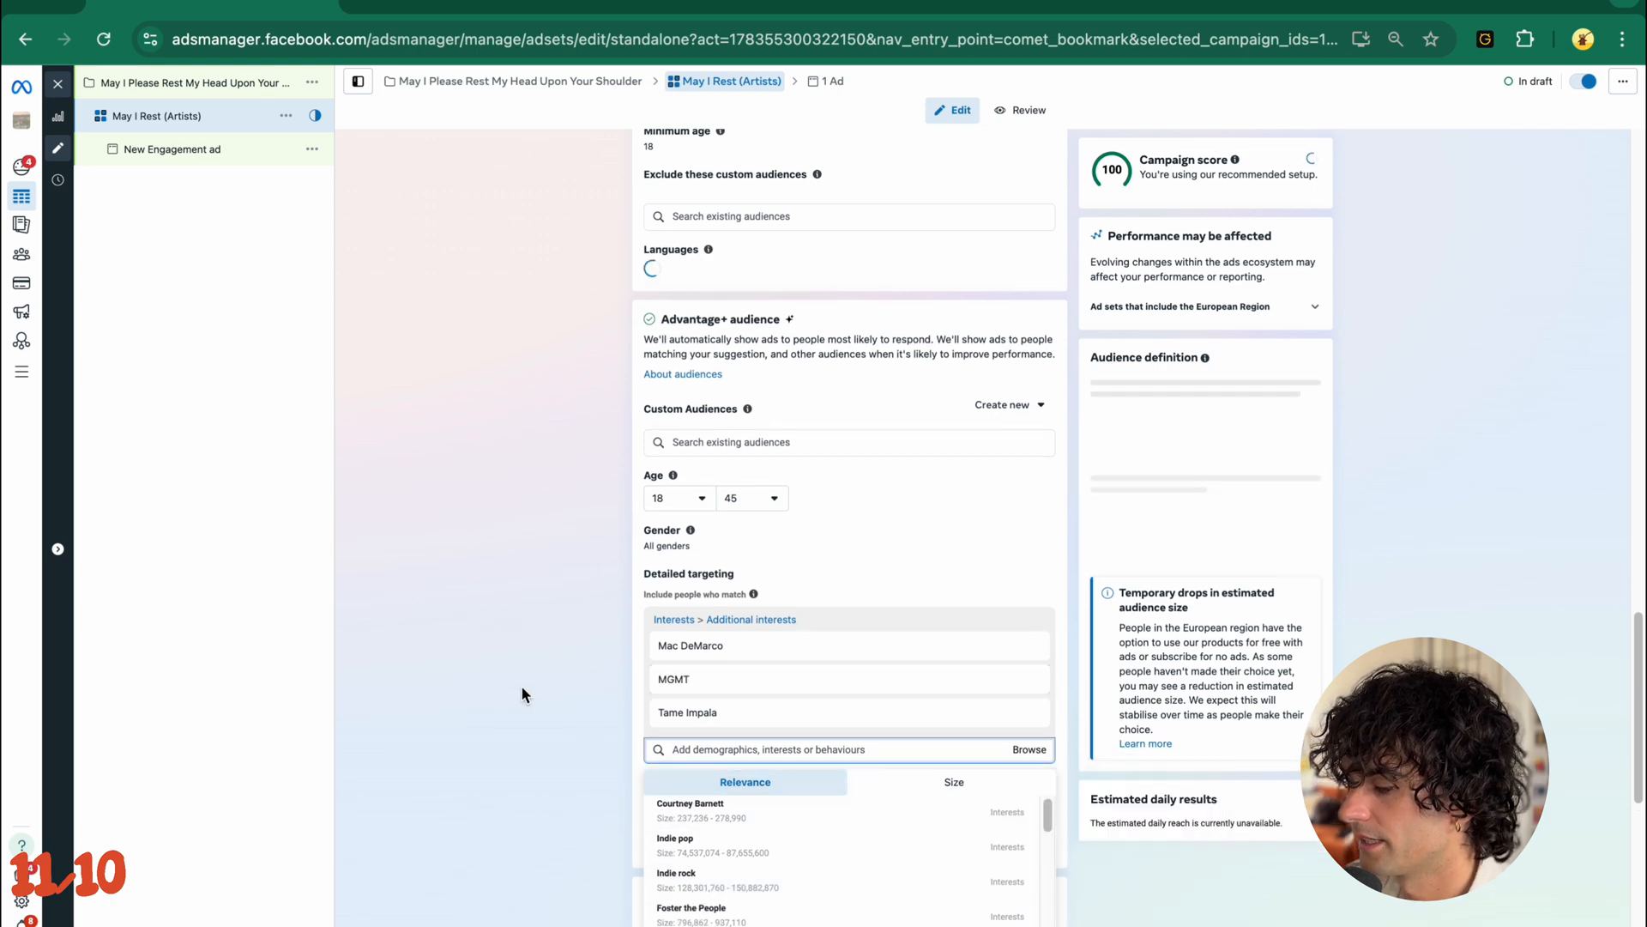
click(522, 685)
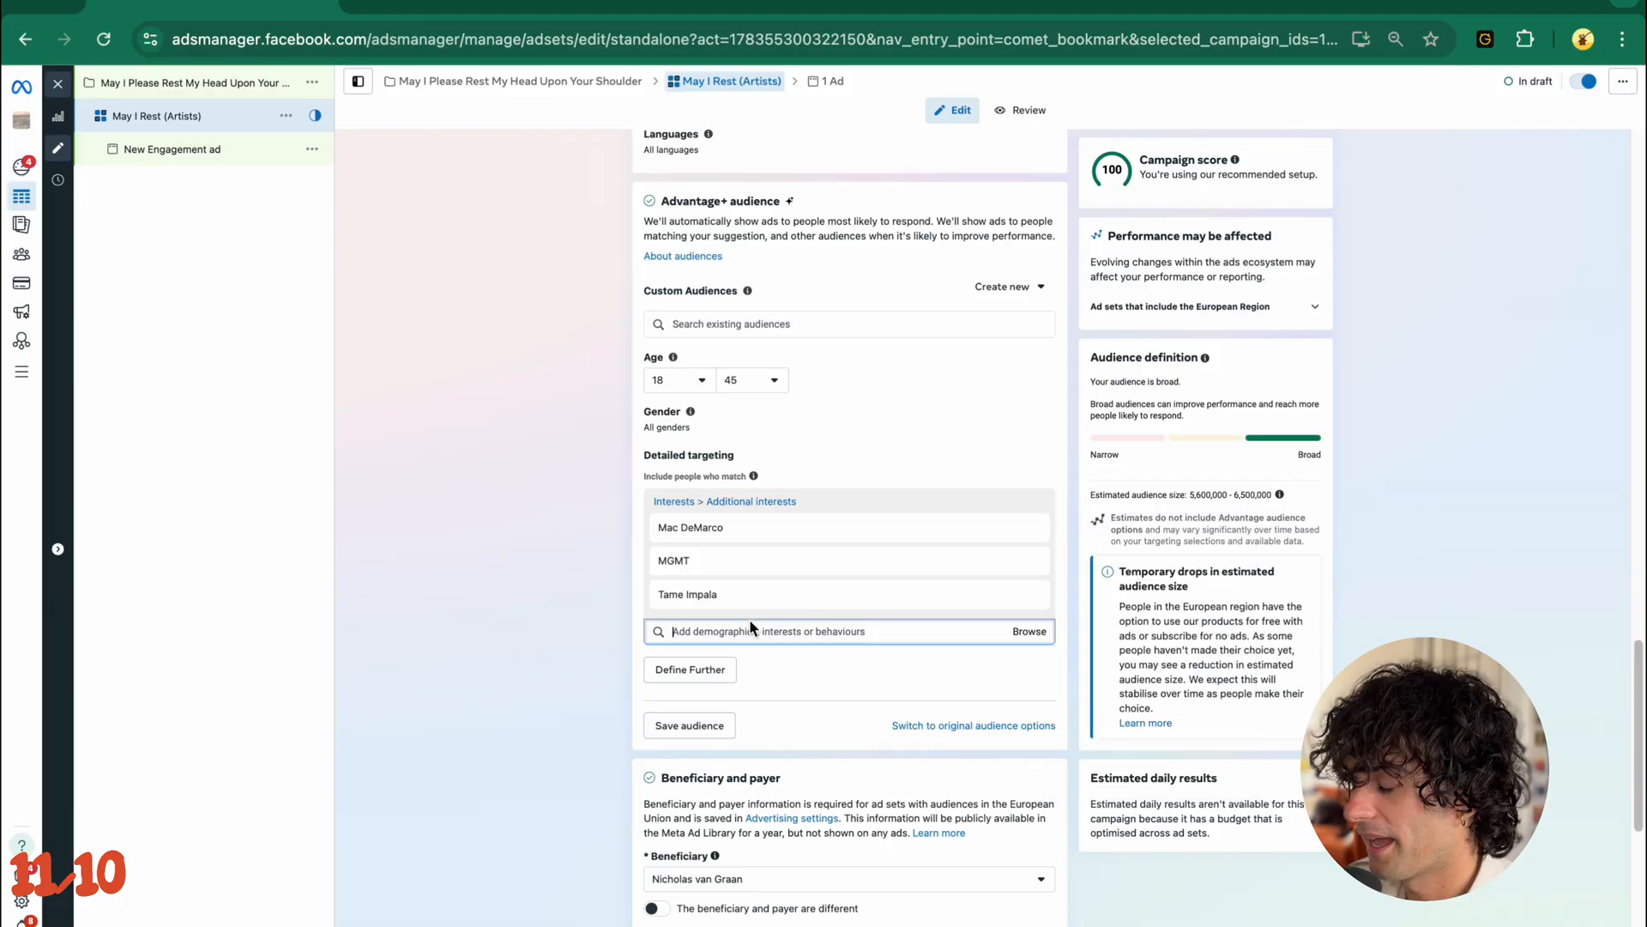
- Define the detailed targeting further so that people must also match the Spotify interest
click(705, 669)
scroll(496, 704, down, 1)
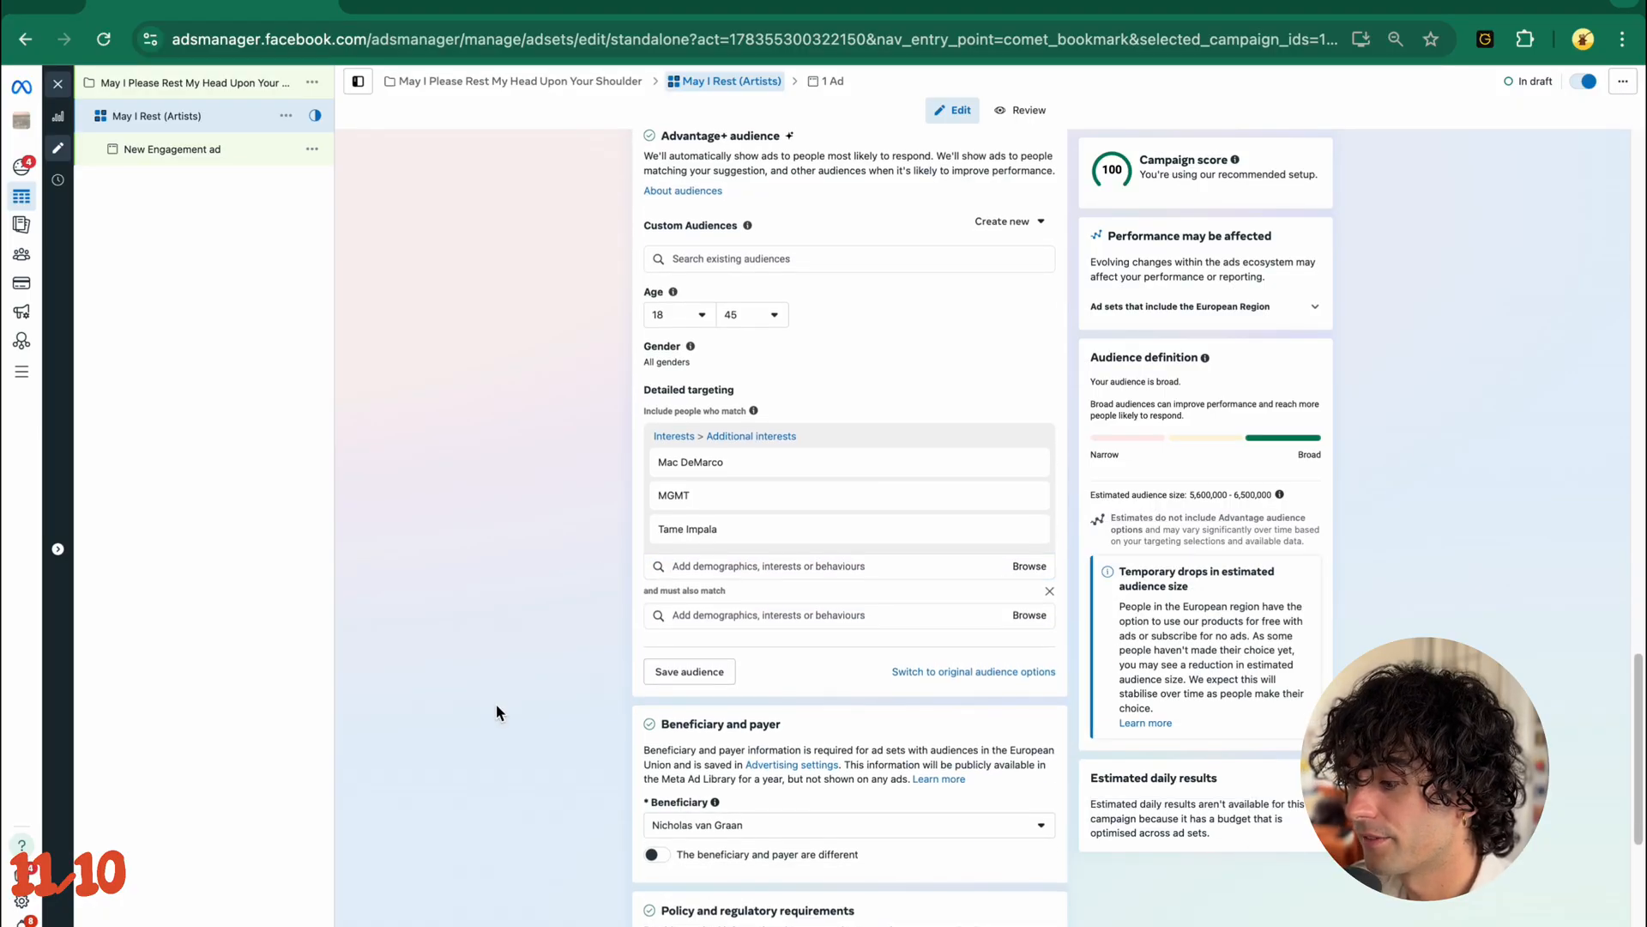
click(700, 612)
text(Spotif)
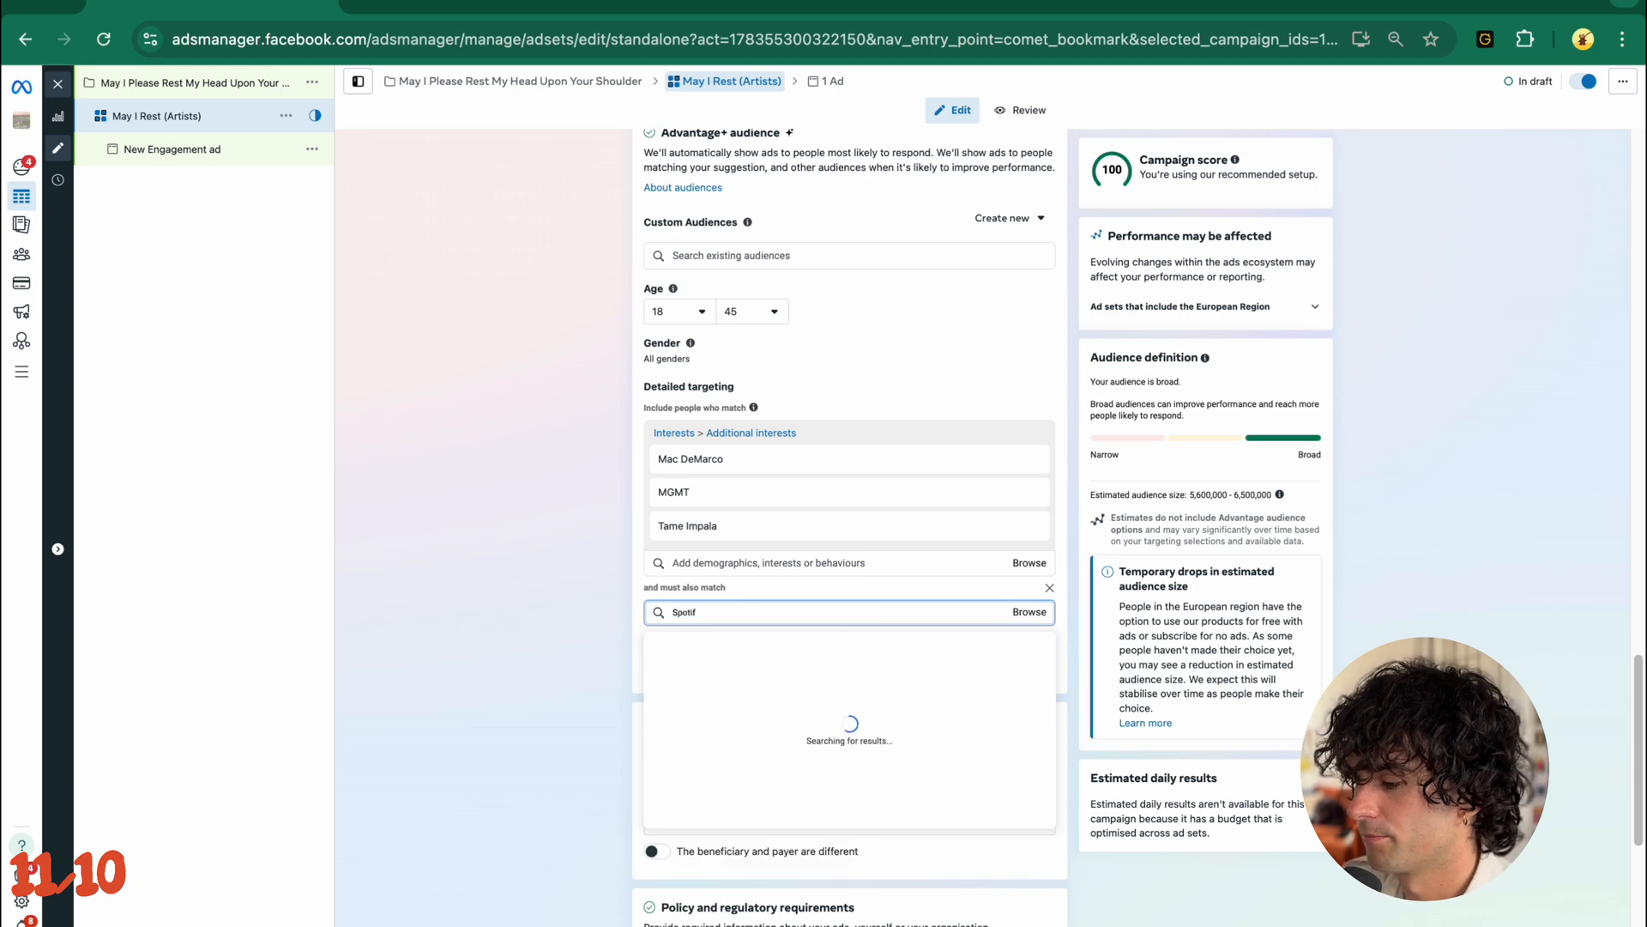
click(790, 690)
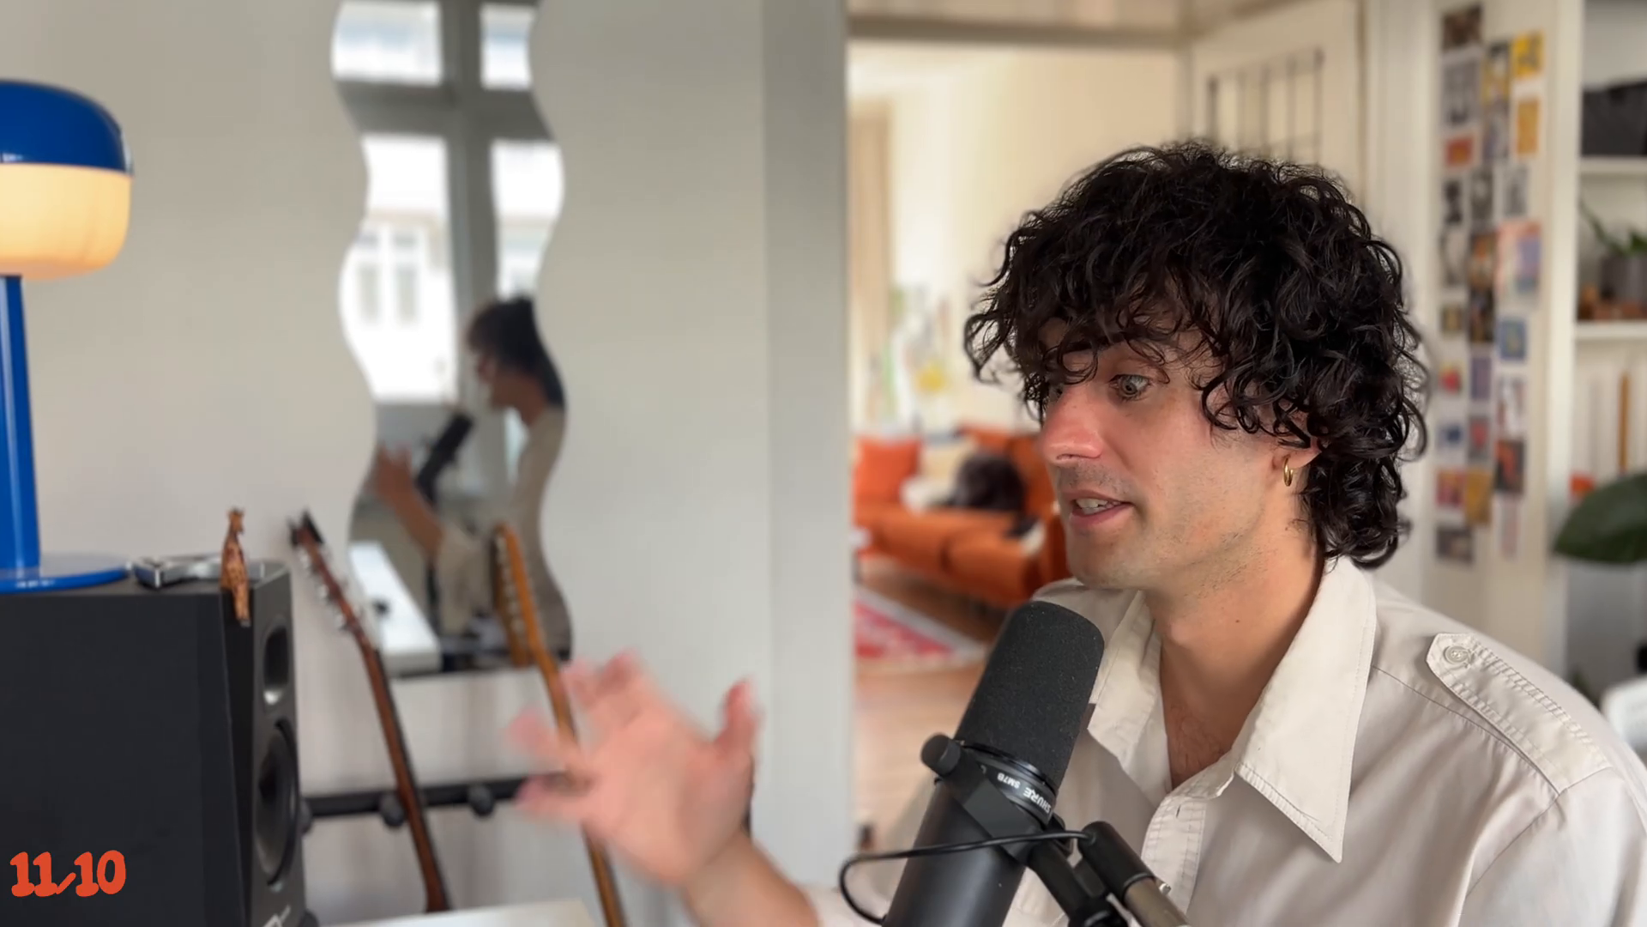
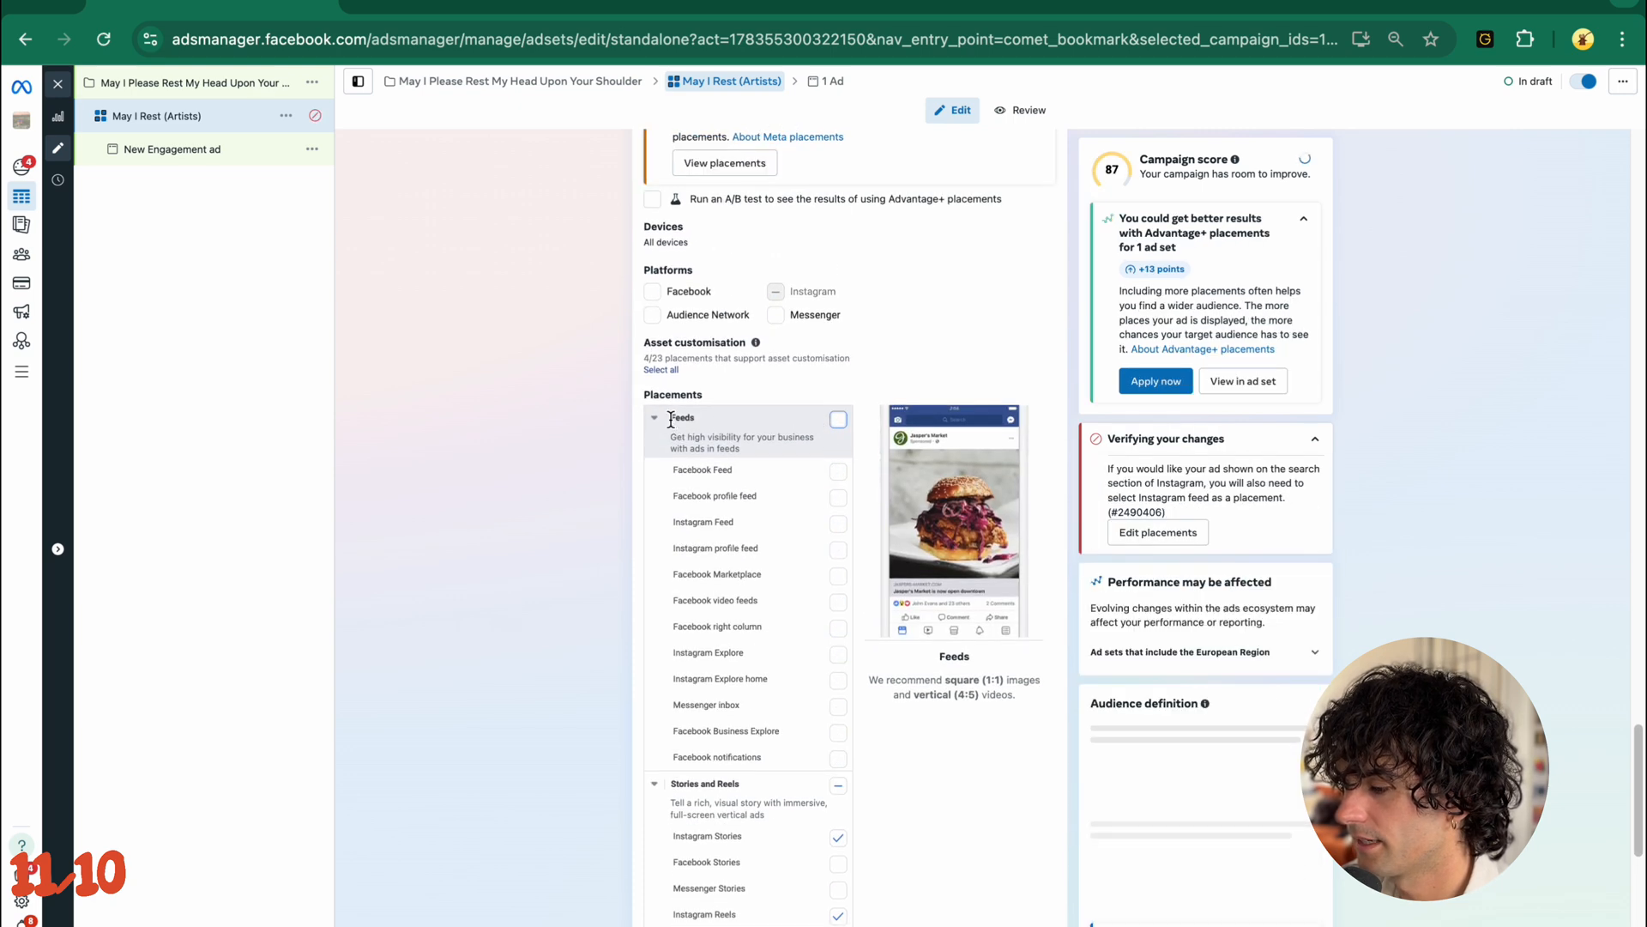
- Exclude Instagram profile reels and all search results from the ad set's manual placements, leaving Instagram Stories and Instagram Reels selected
click(817, 422)
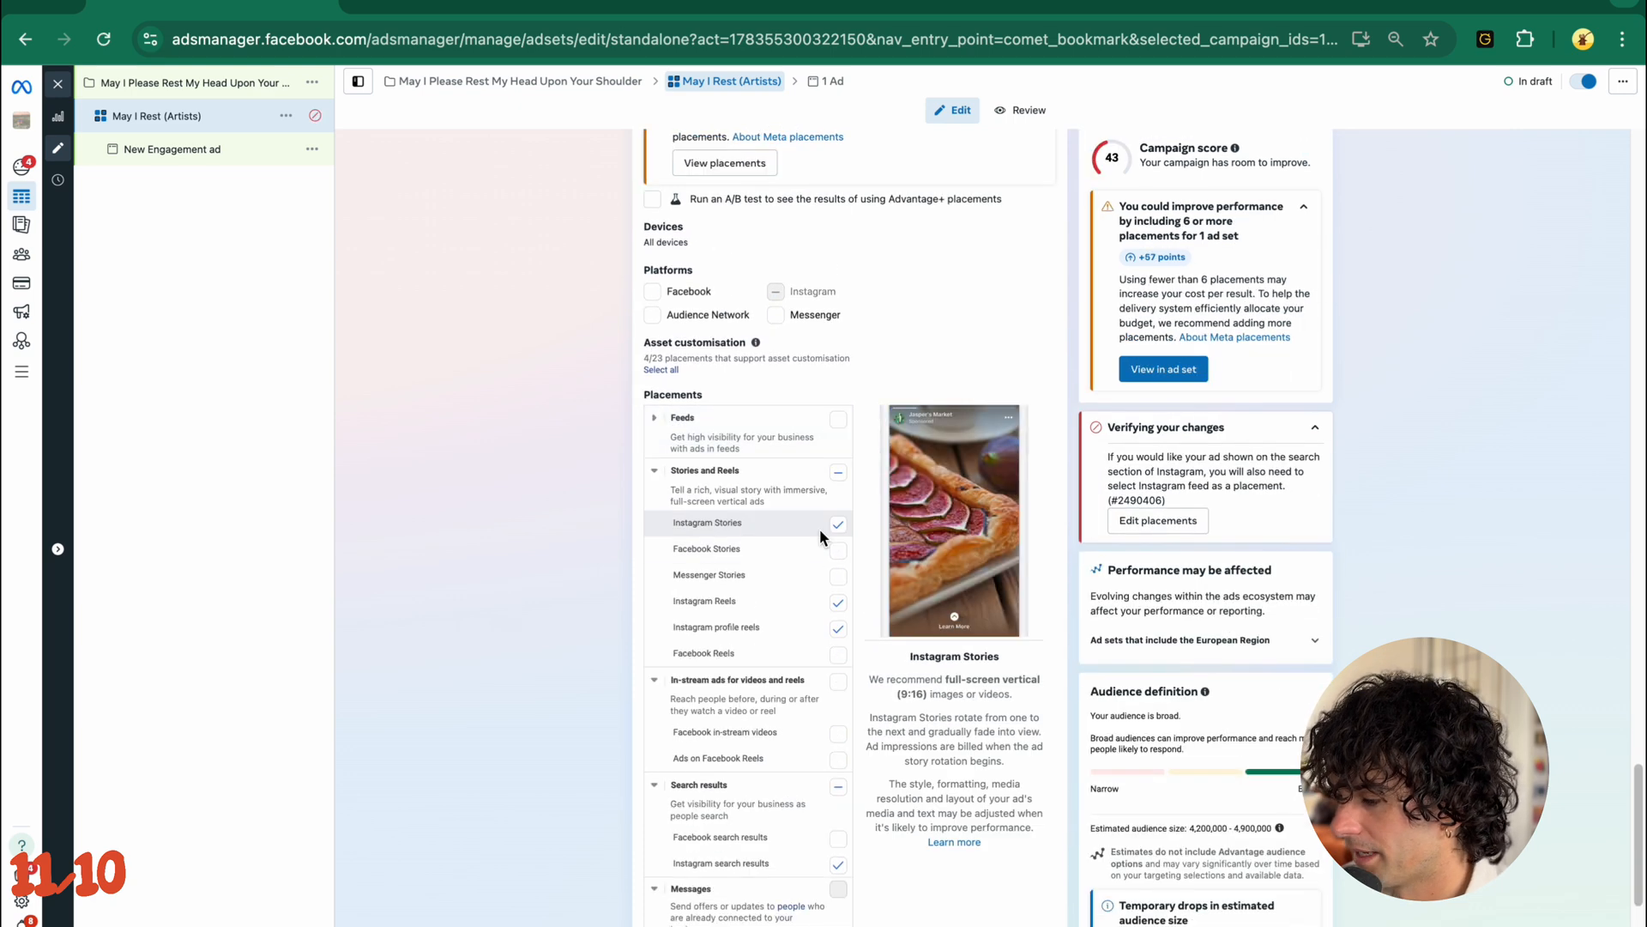
click(838, 629)
click(837, 787)
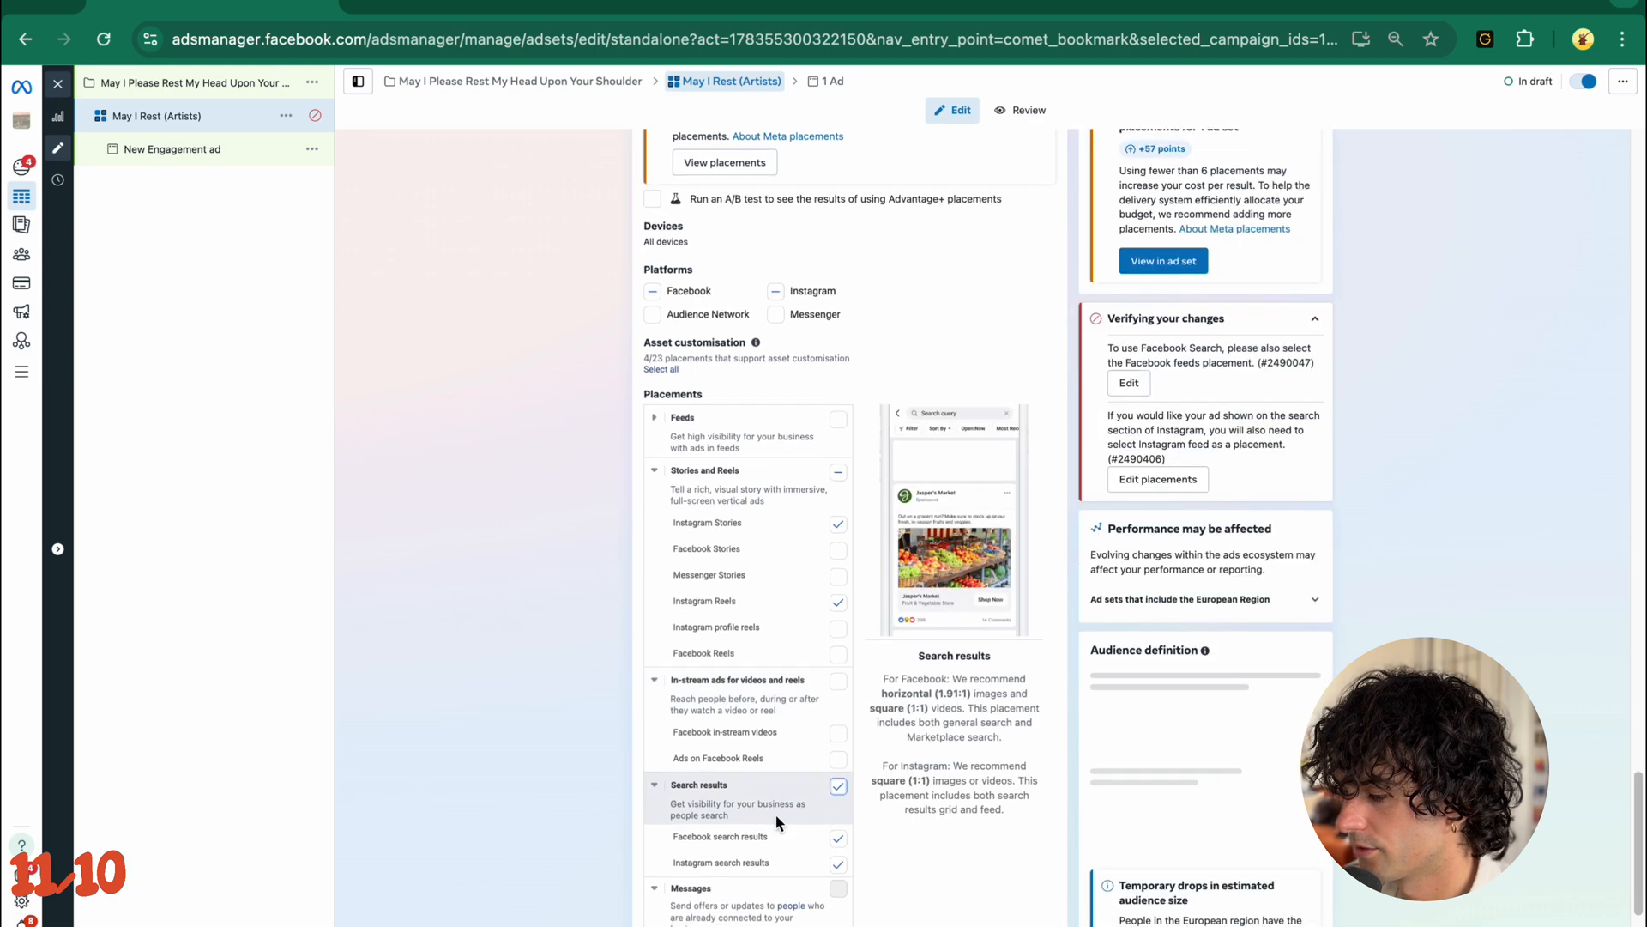
scroll(839, 750, down, 2)
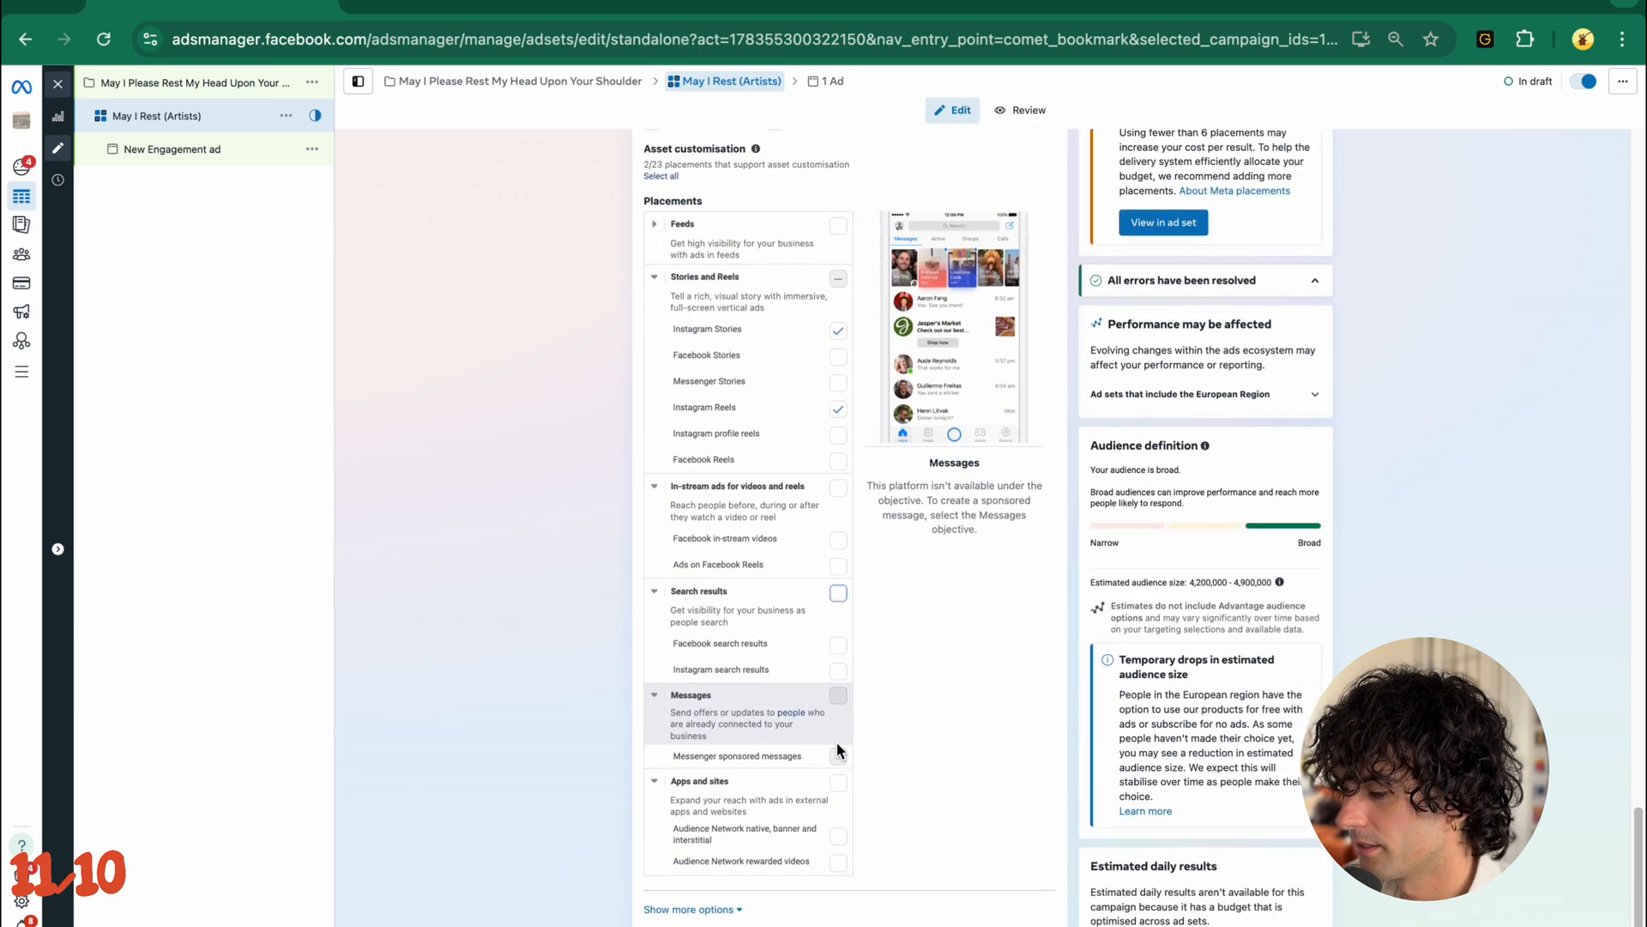
- Collapse the Apps and sites, Search results, In-stream ads and Messages groups in the placements list
click(653, 781)
click(657, 651)
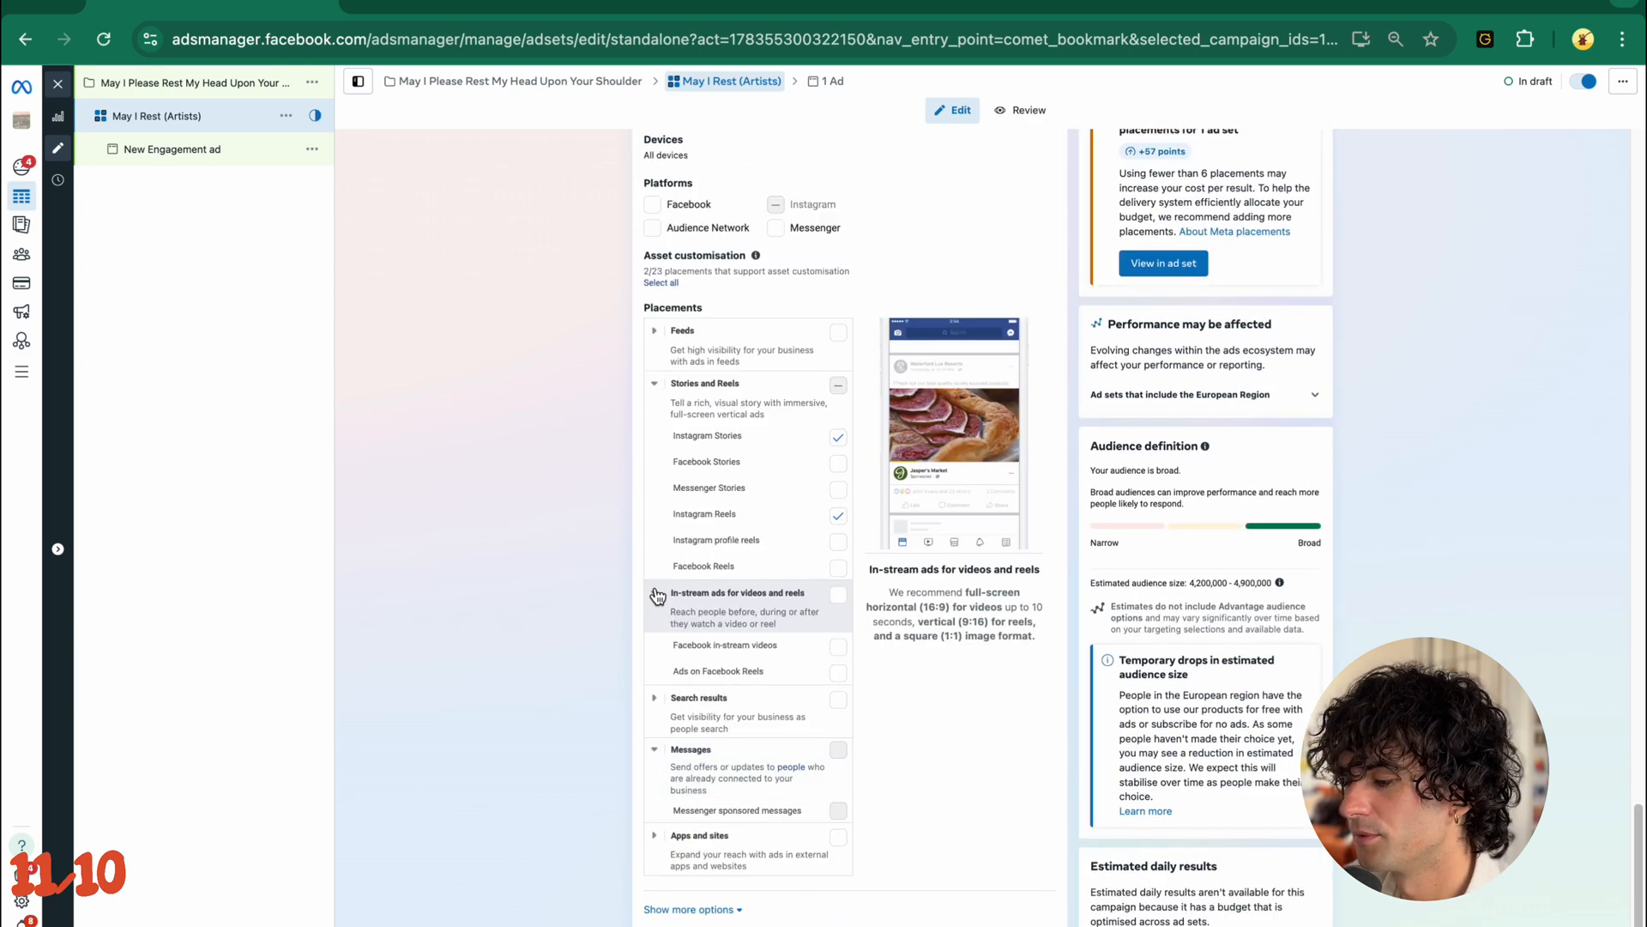
click(656, 585)
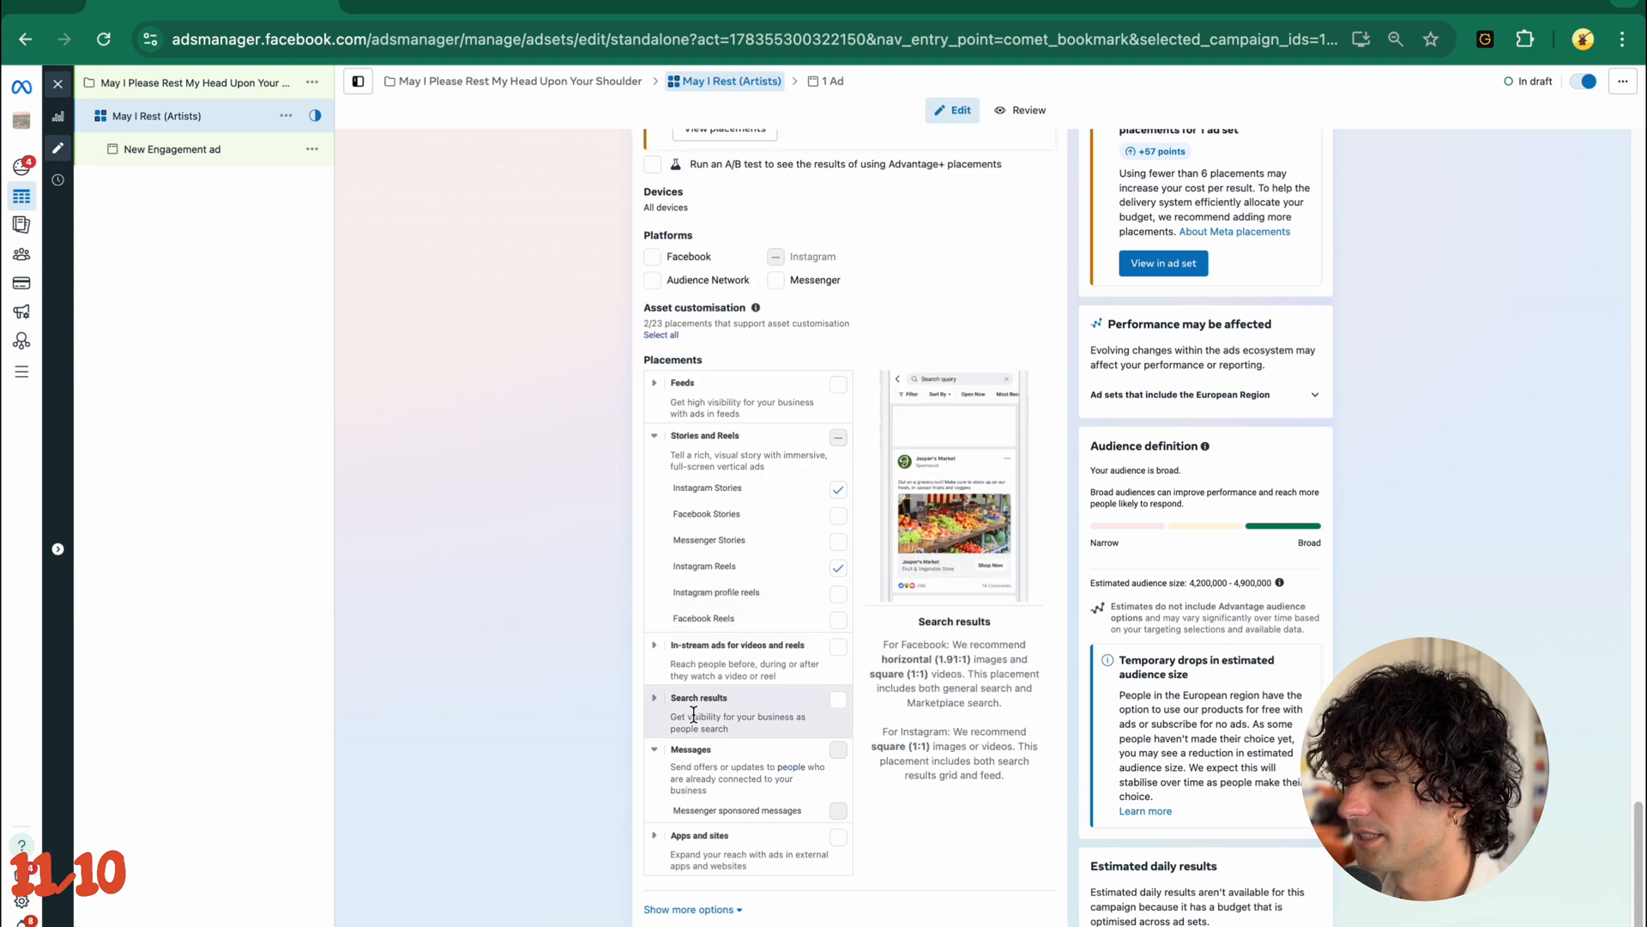
click(656, 745)
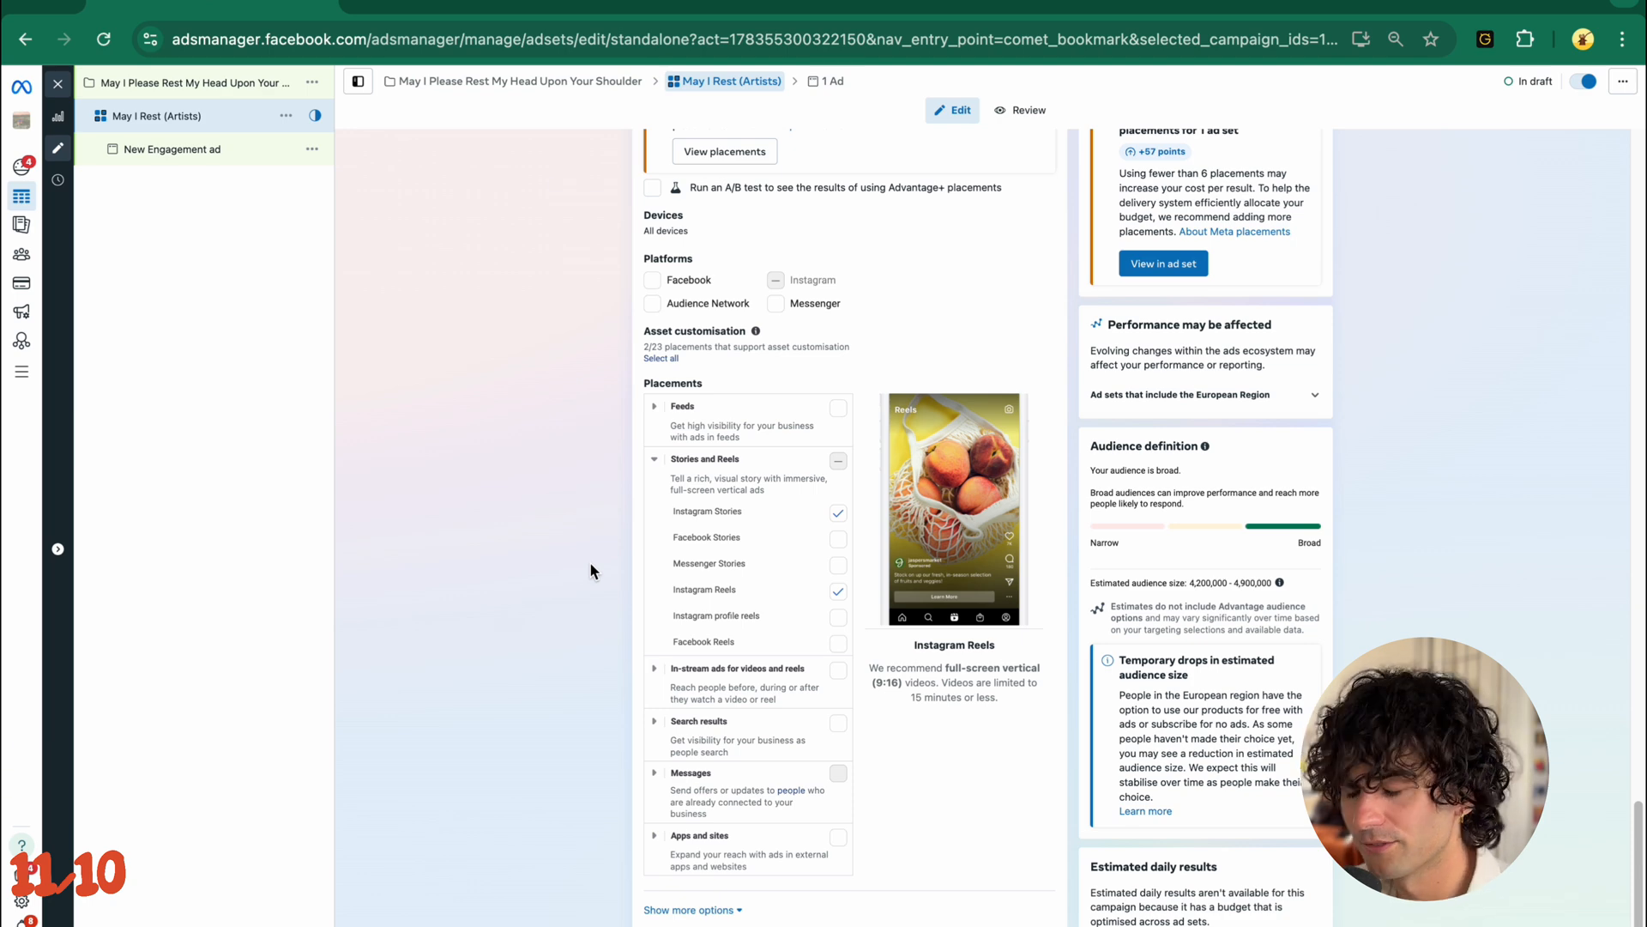
scroll(589, 561, up, 2)
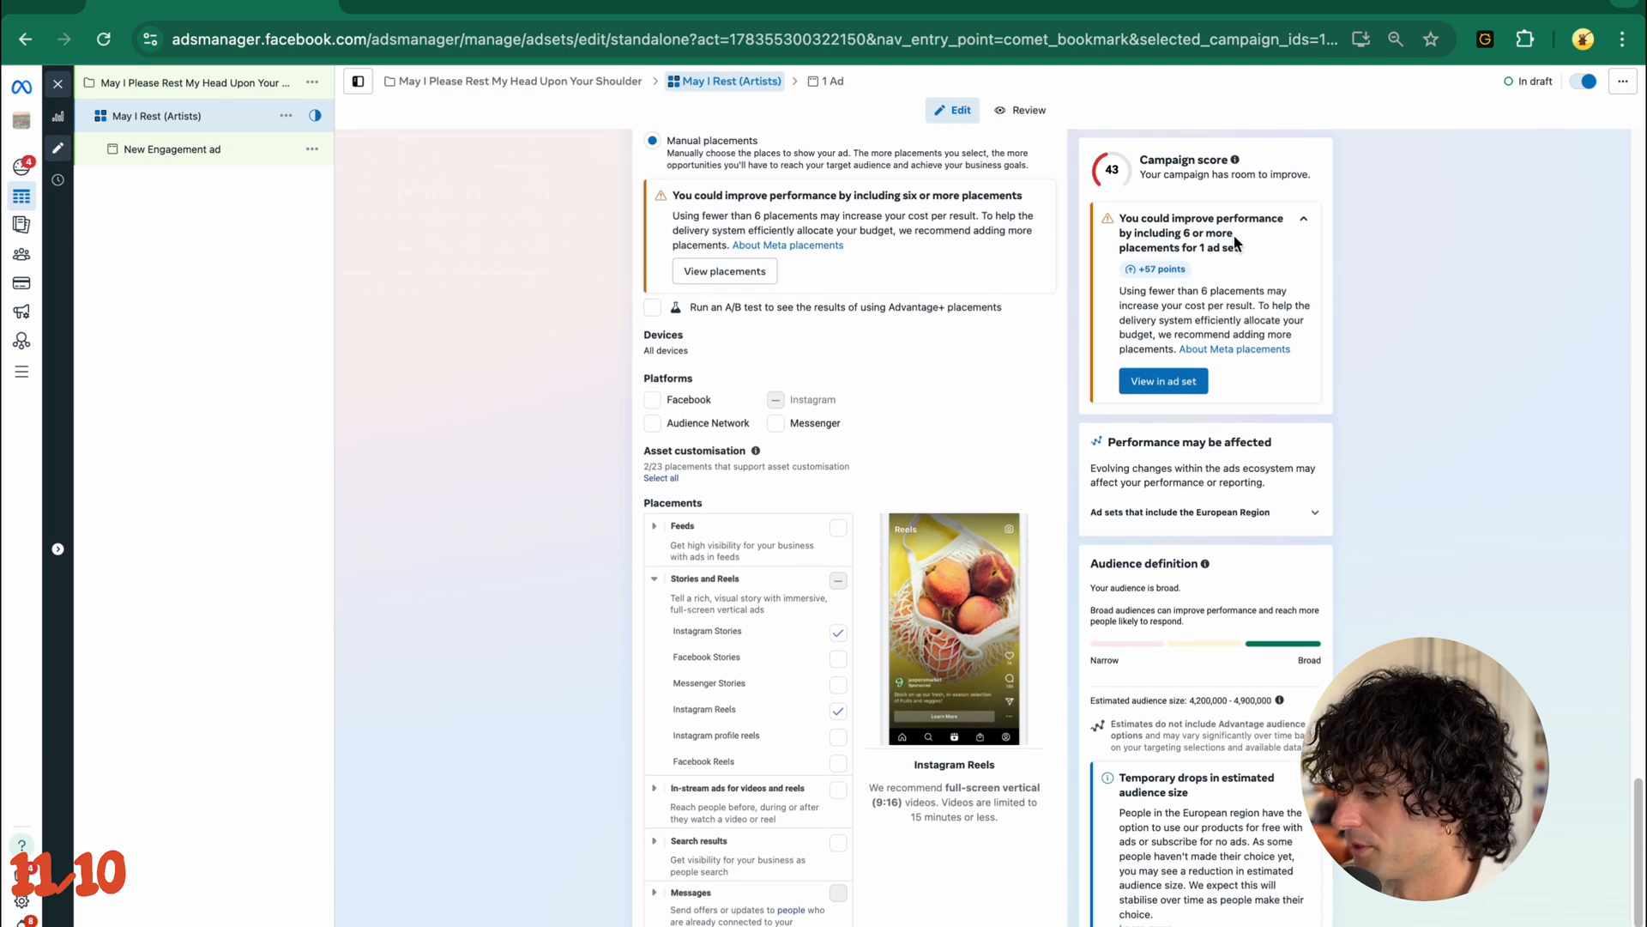
scroll(1236, 245, up, 5)
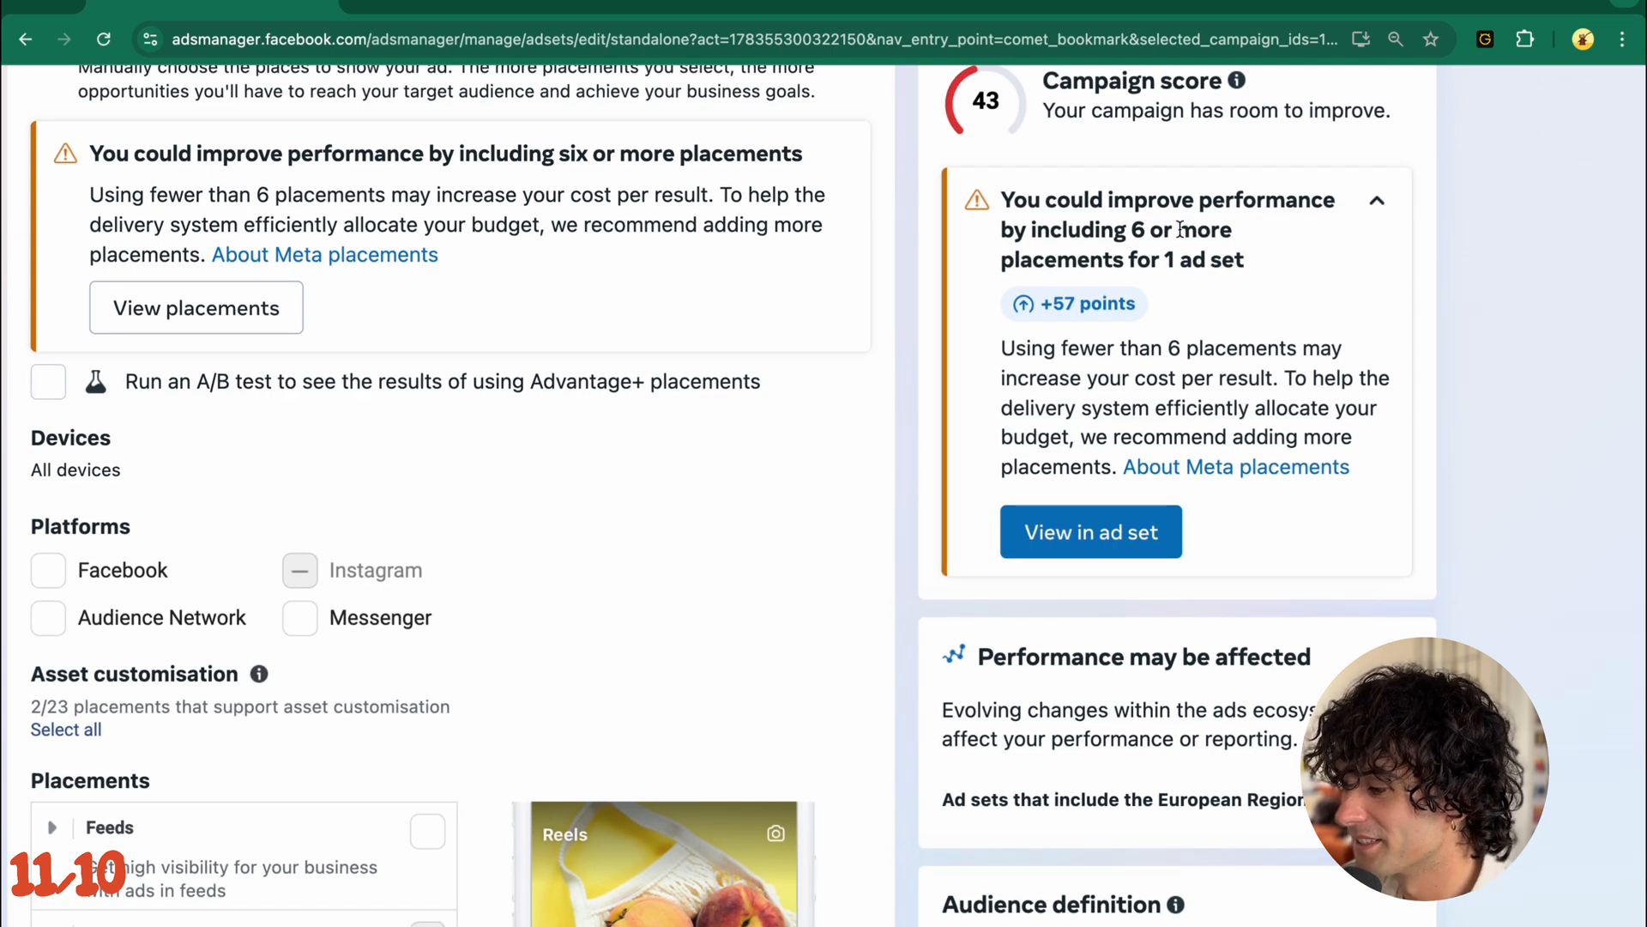
scroll(1180, 229, down, 5)
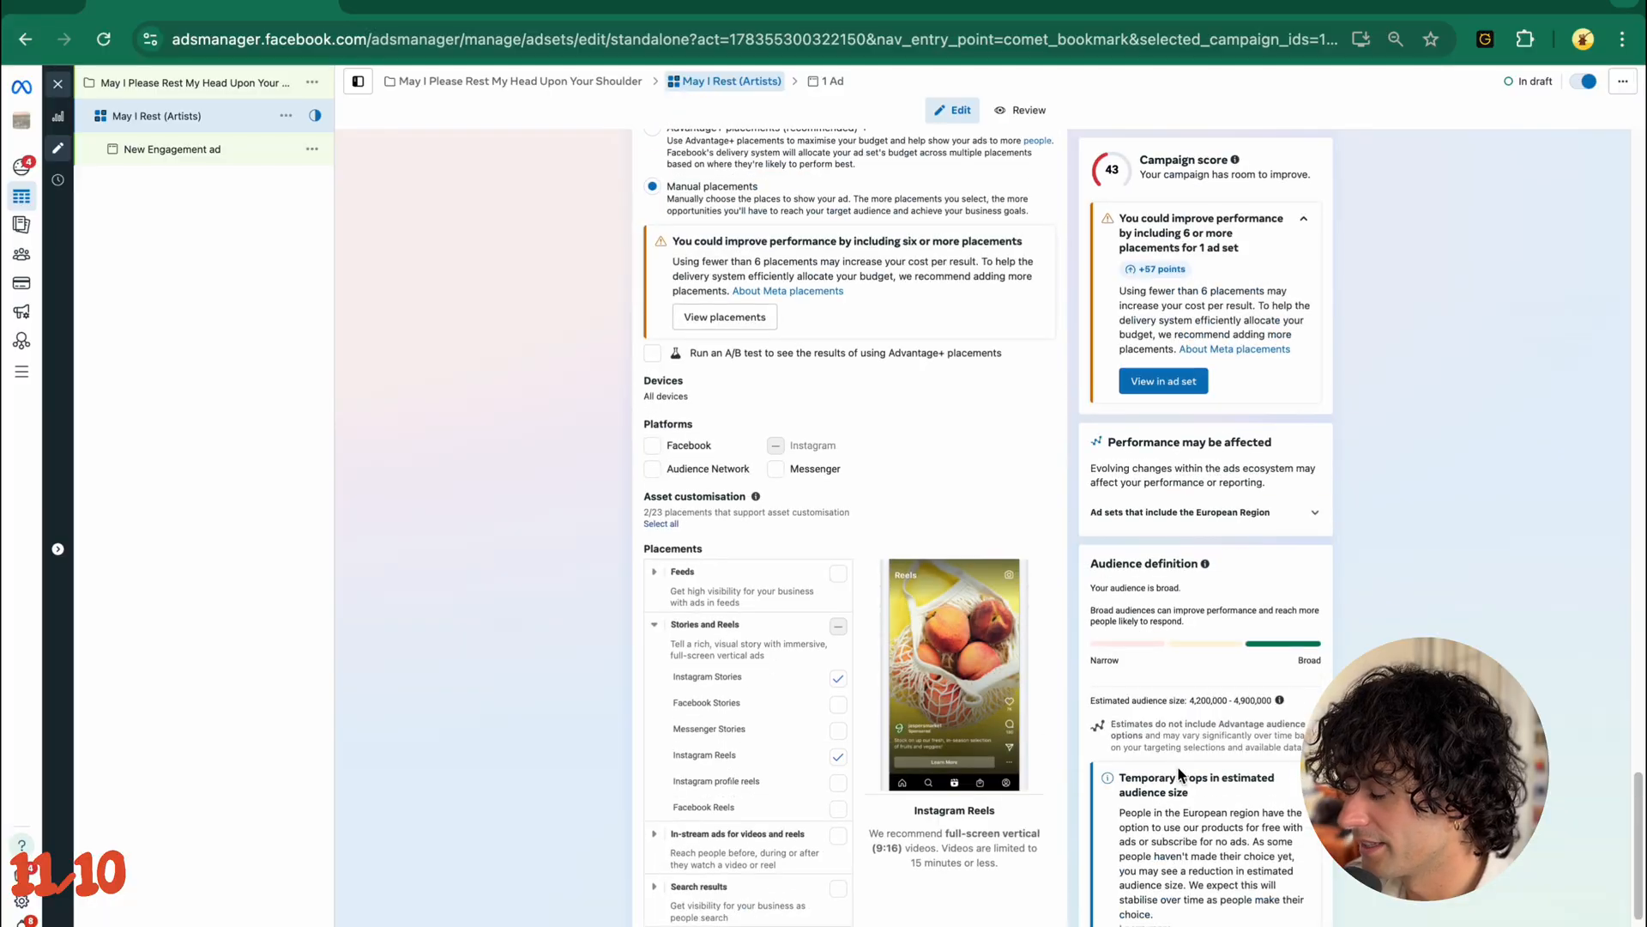
scroll(850, 514, down, 3)
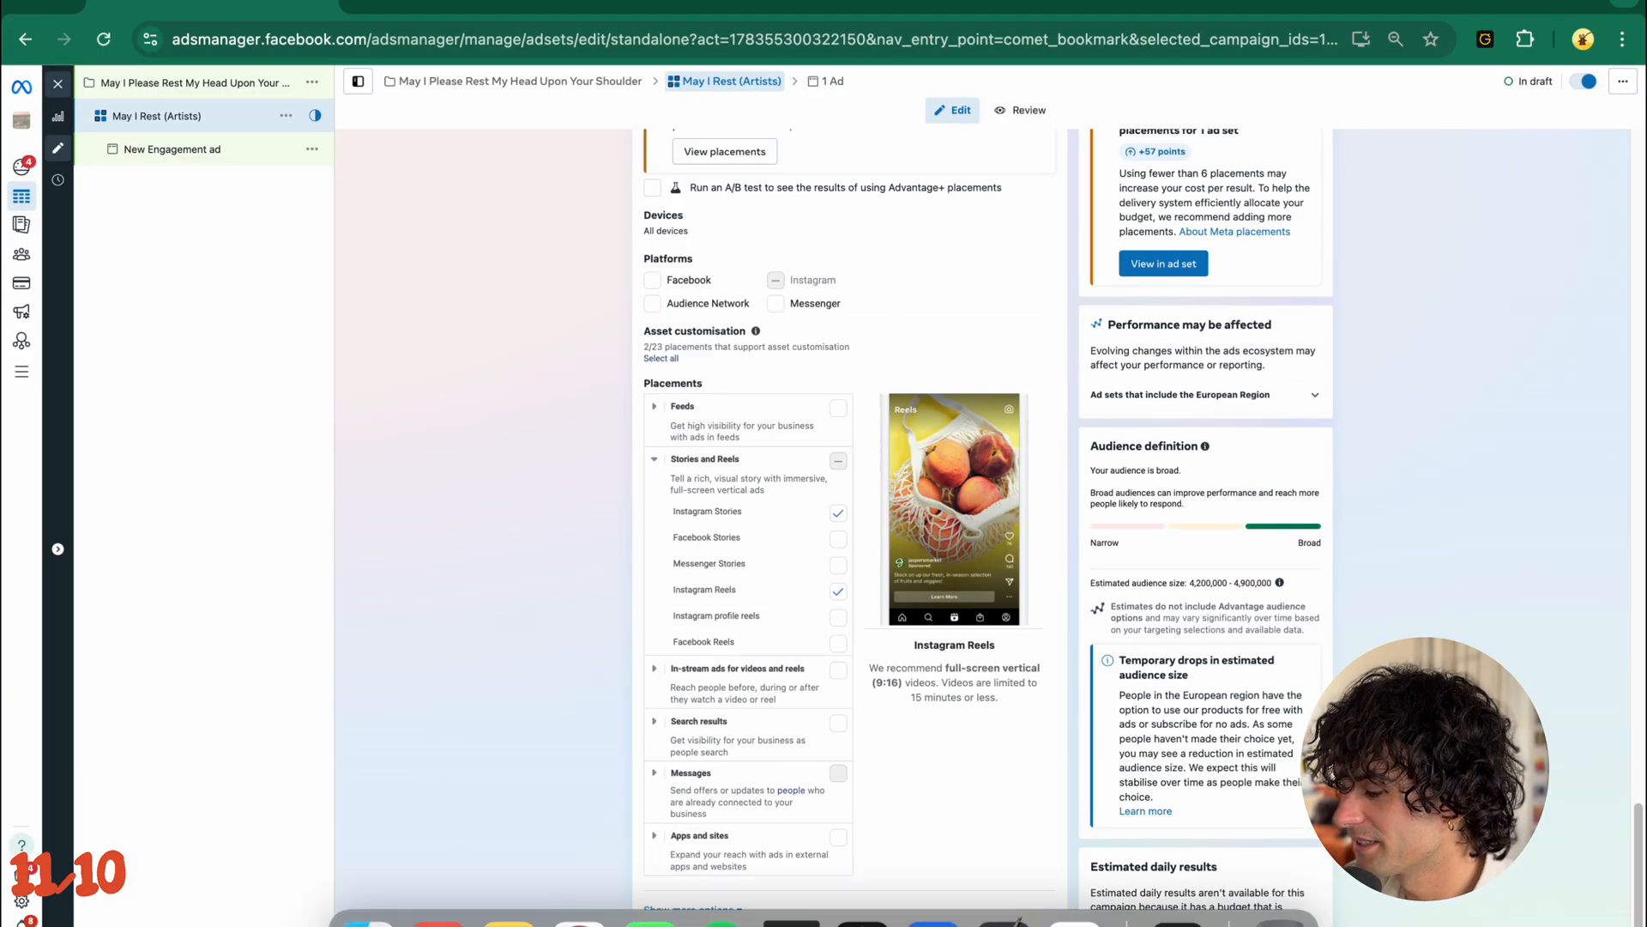
- Rename the New Engagement ad as Chorus Section and start setting up a video ad as its creative
click(172, 149)
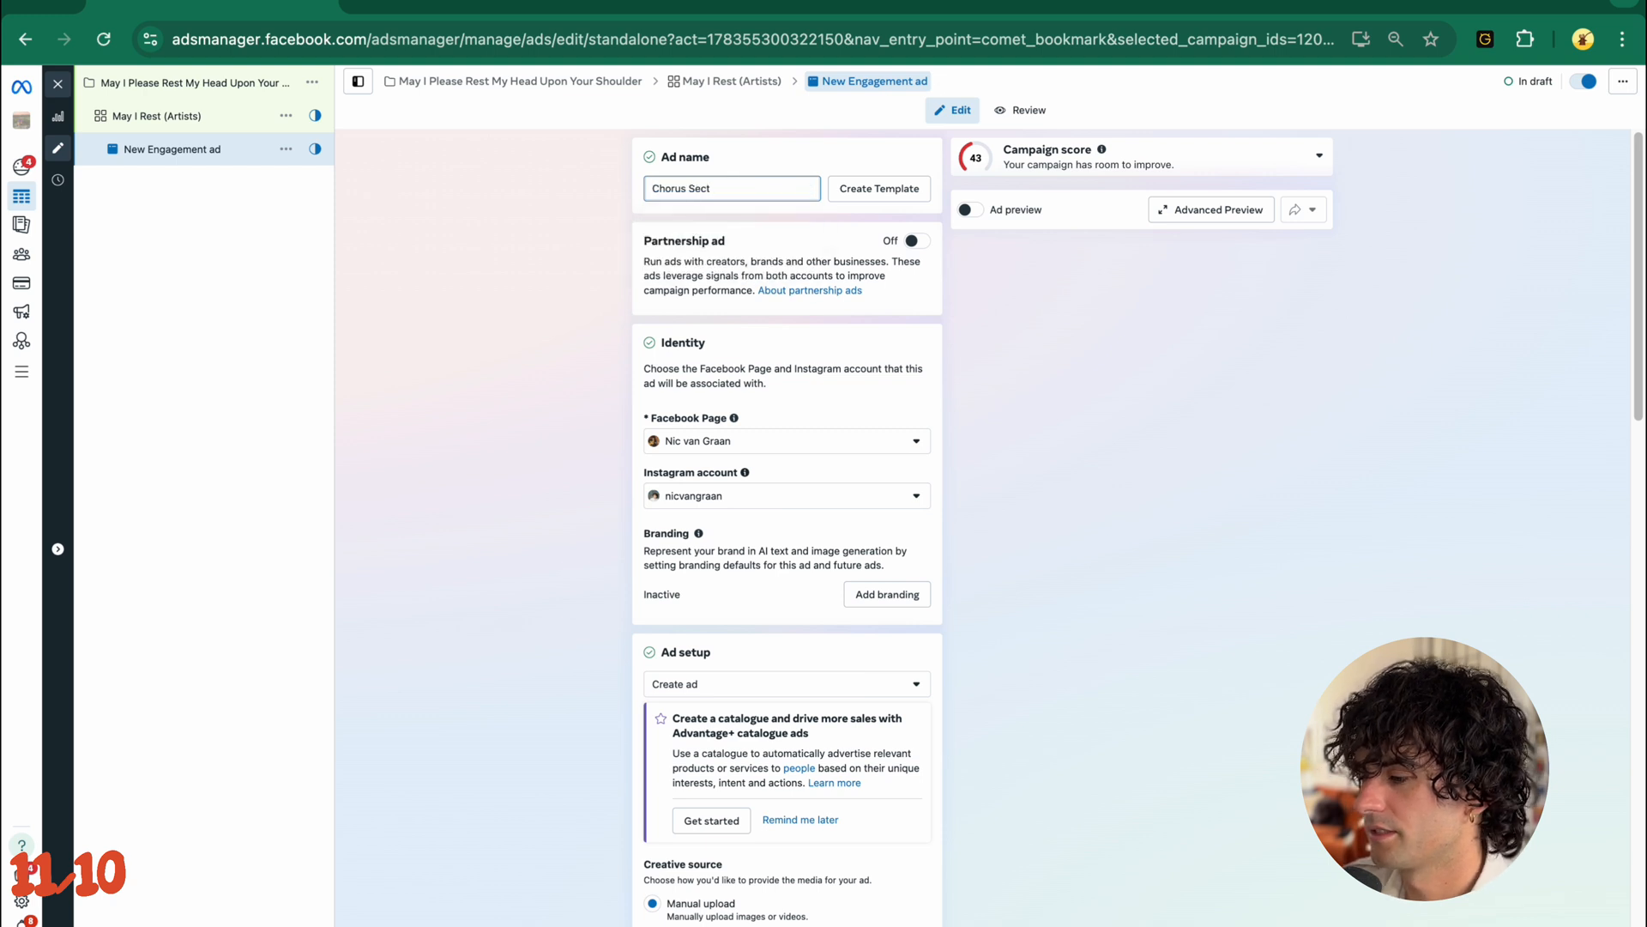
scroll(582, 298, down, 1)
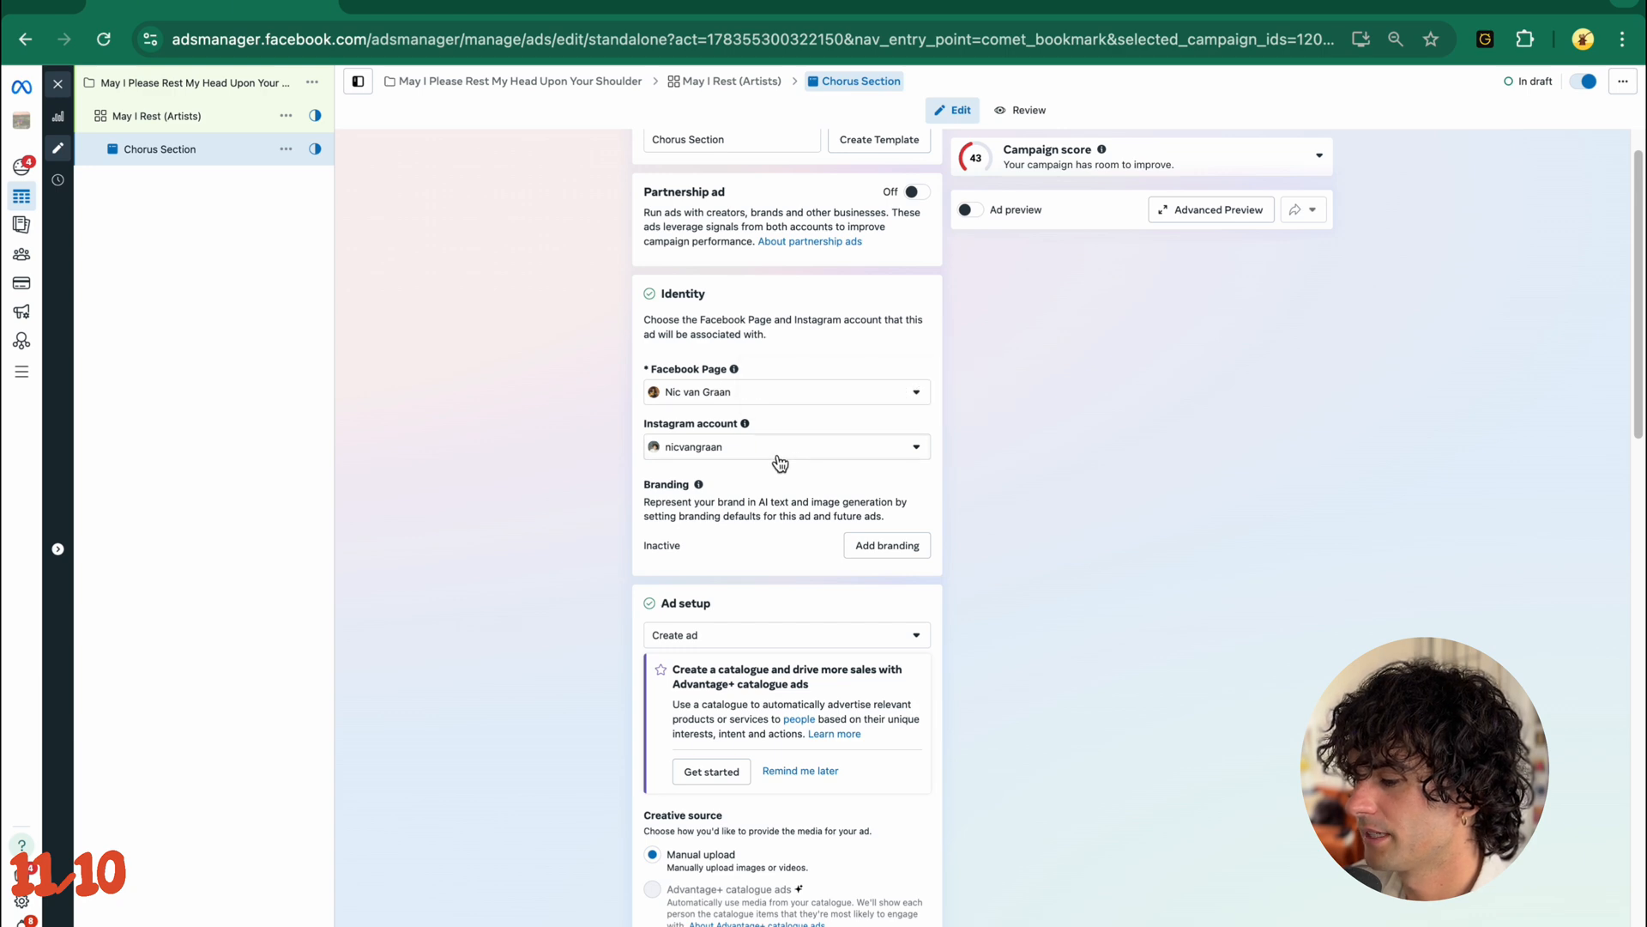
scroll(754, 445, down, 5)
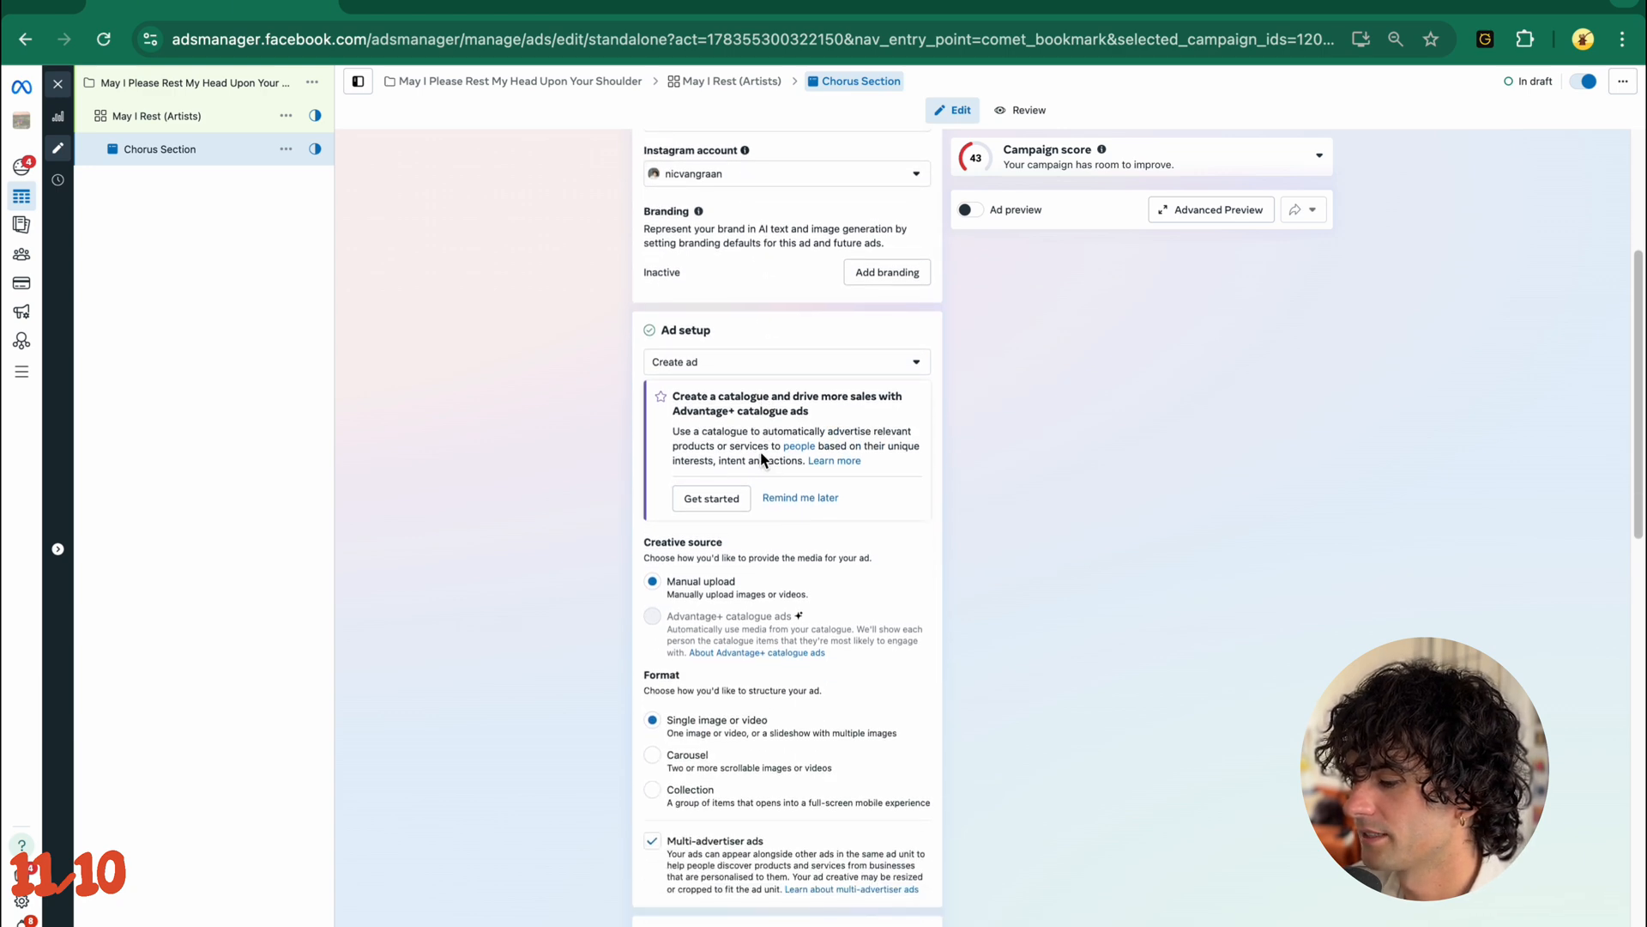
scroll(709, 542, down, 2)
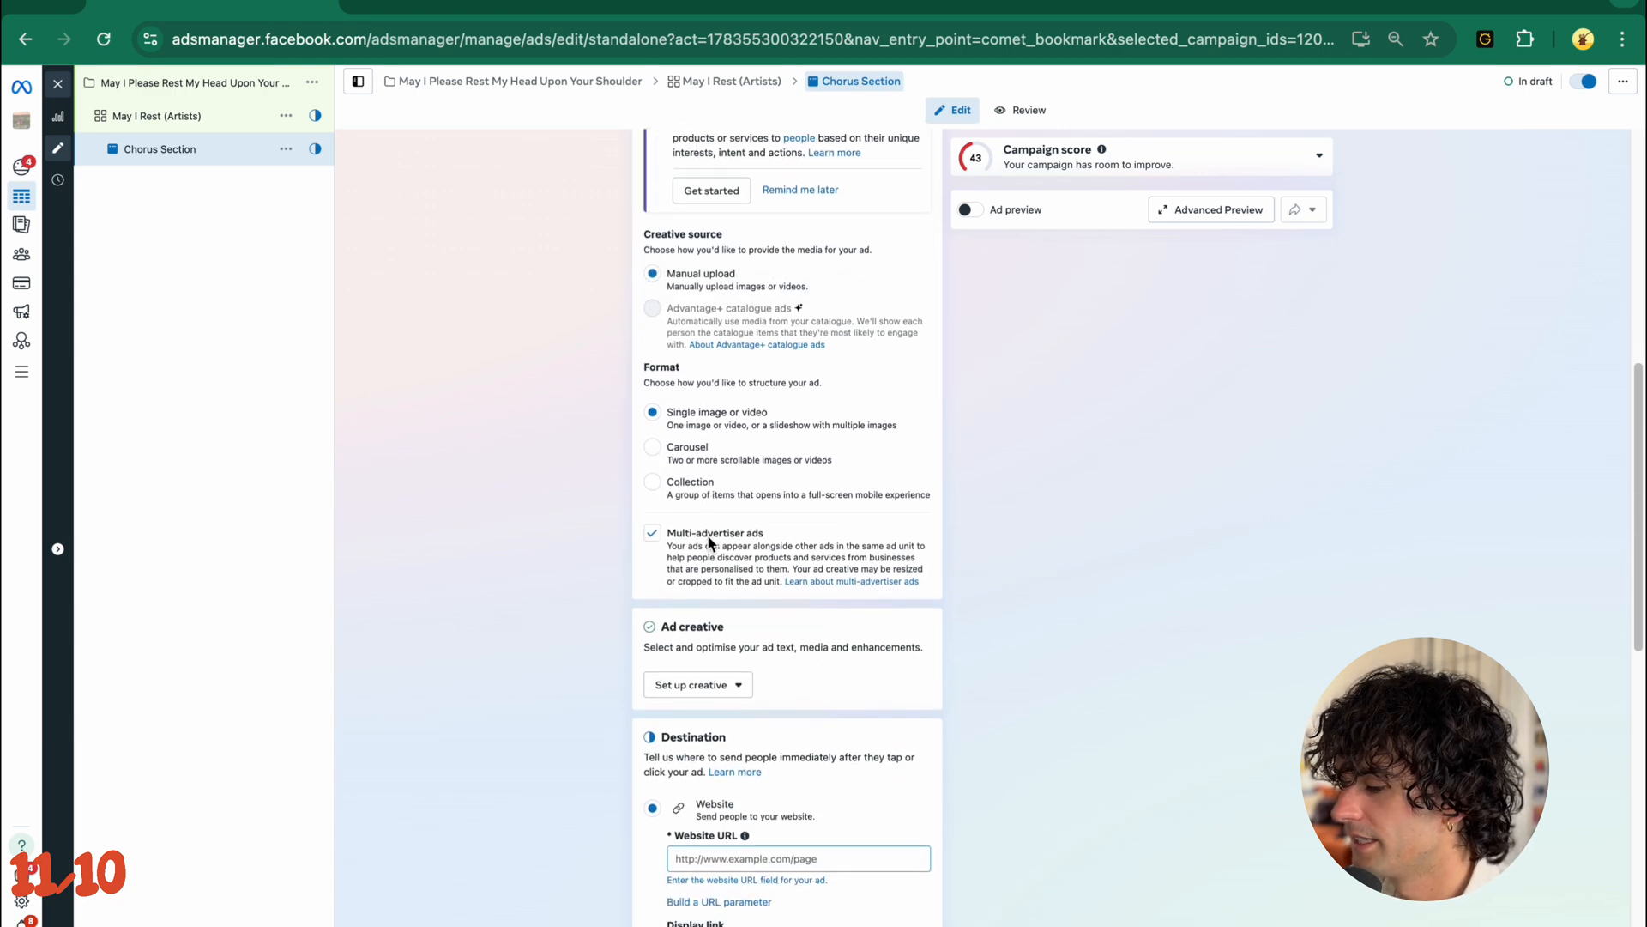
scroll(732, 415, down, 1)
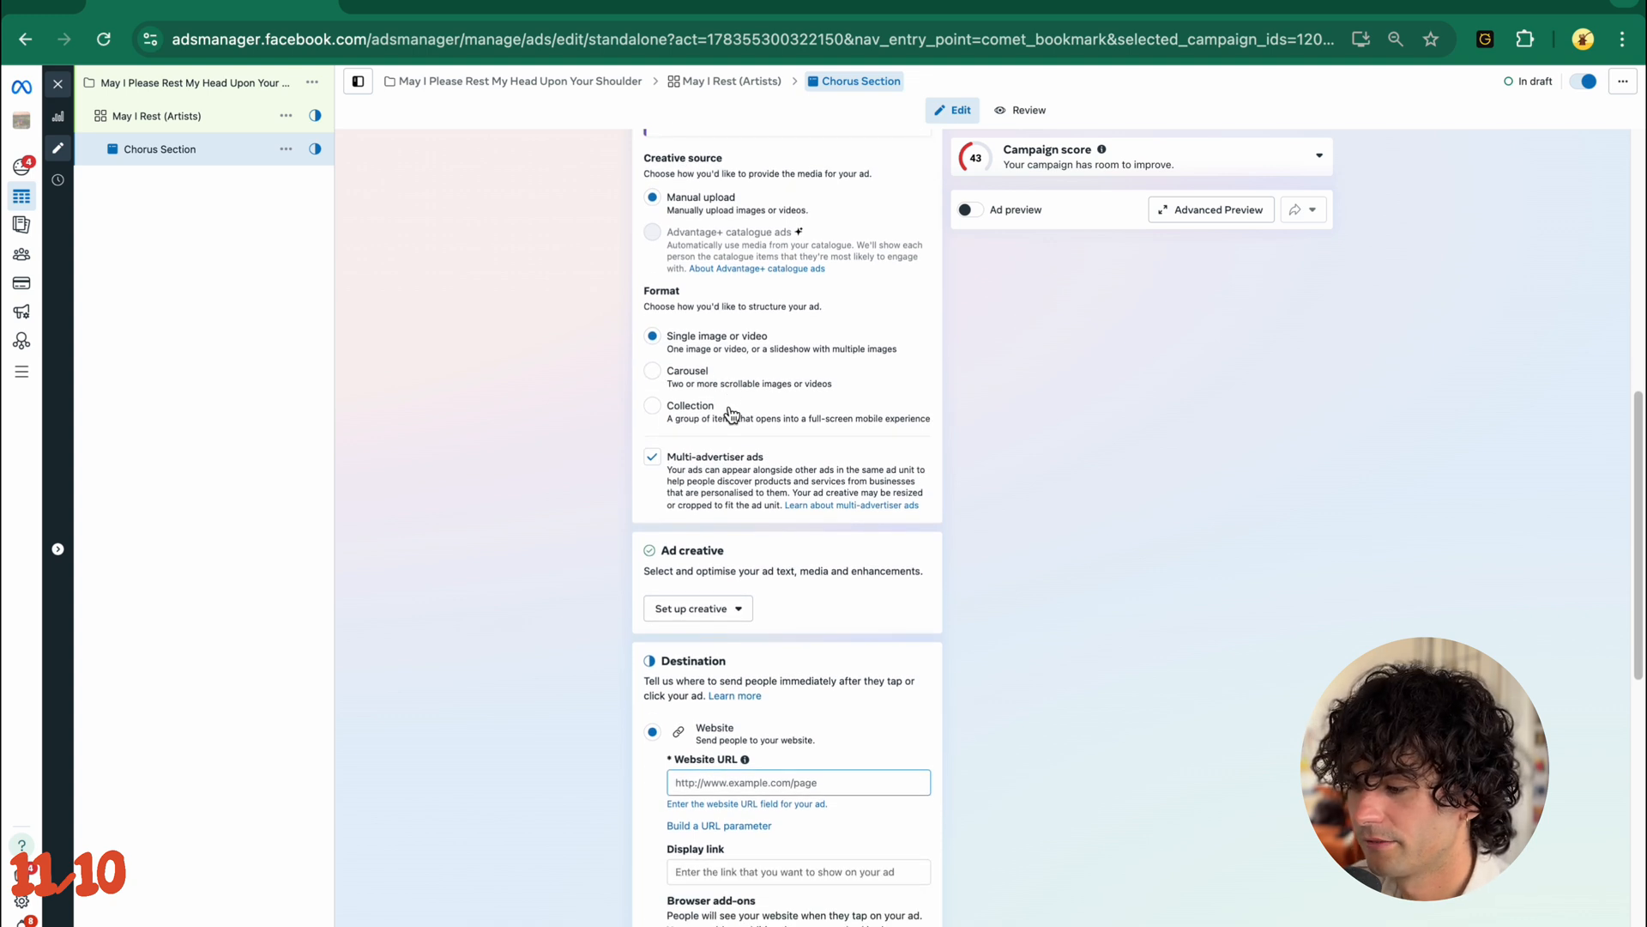
scroll(734, 446, down, 4)
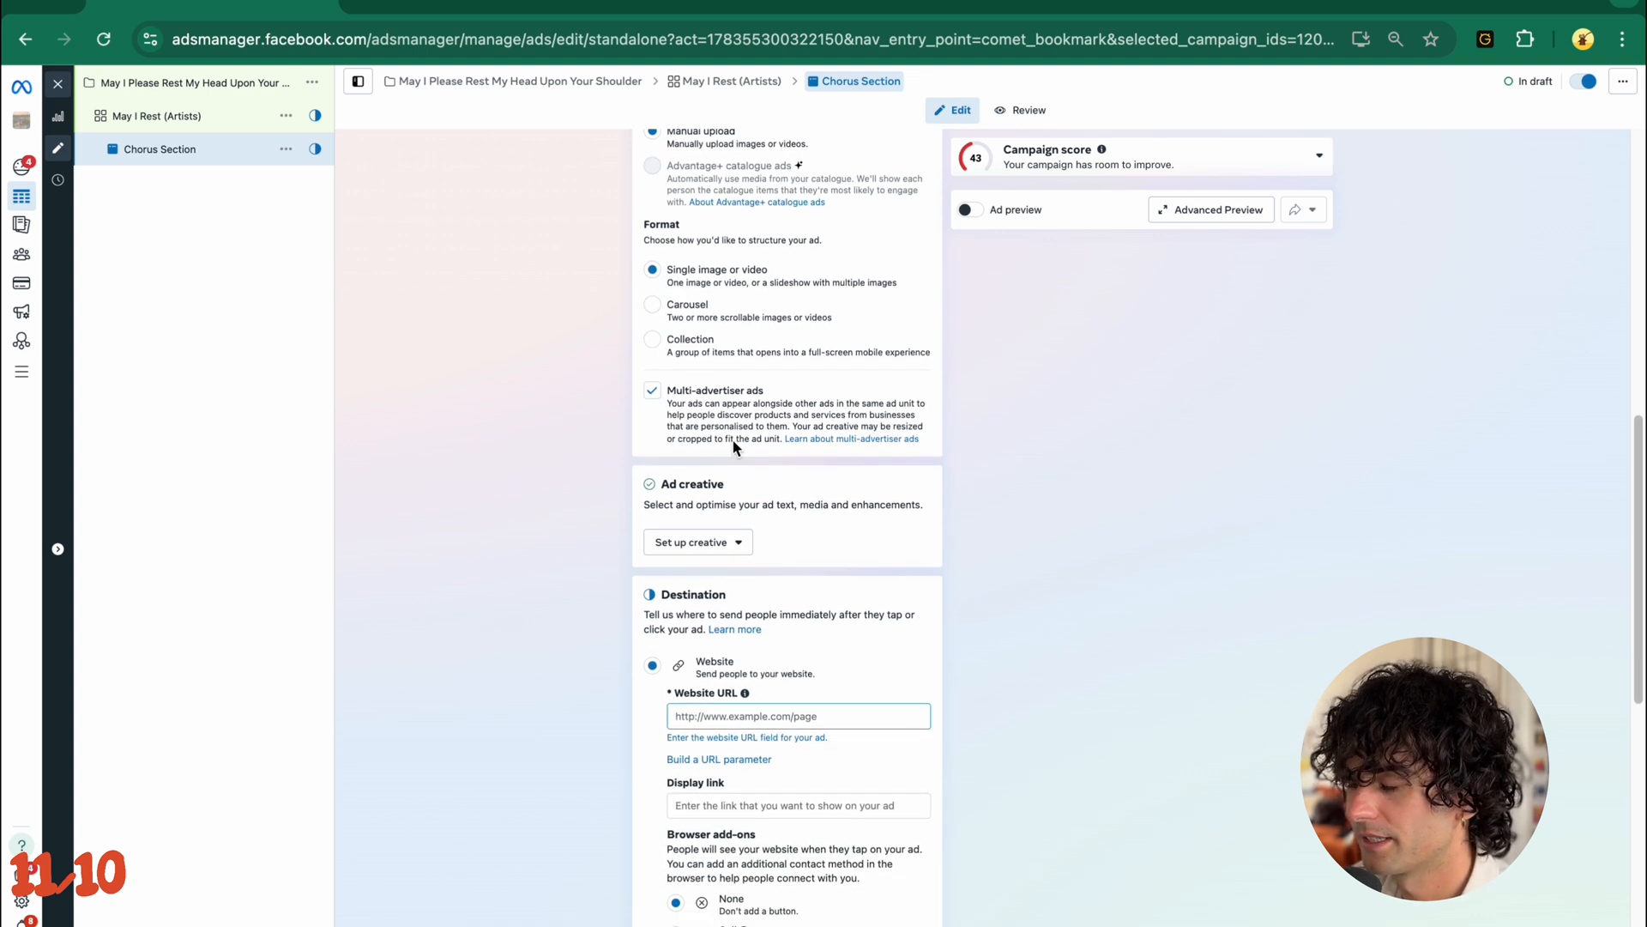
click(733, 389)
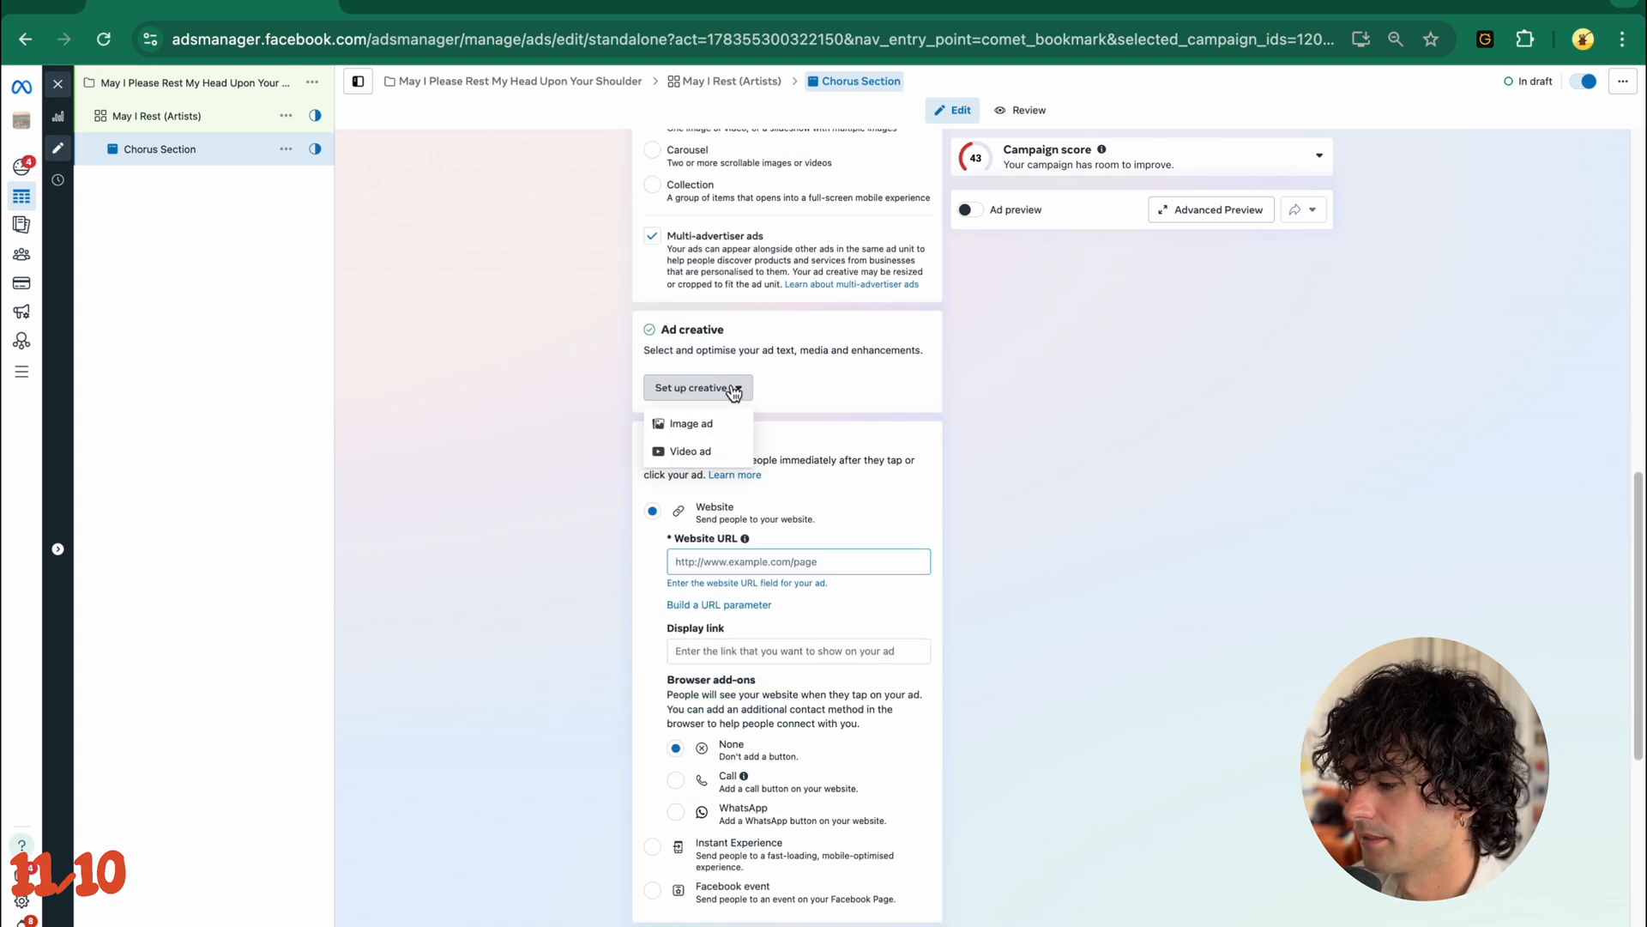
click(708, 452)
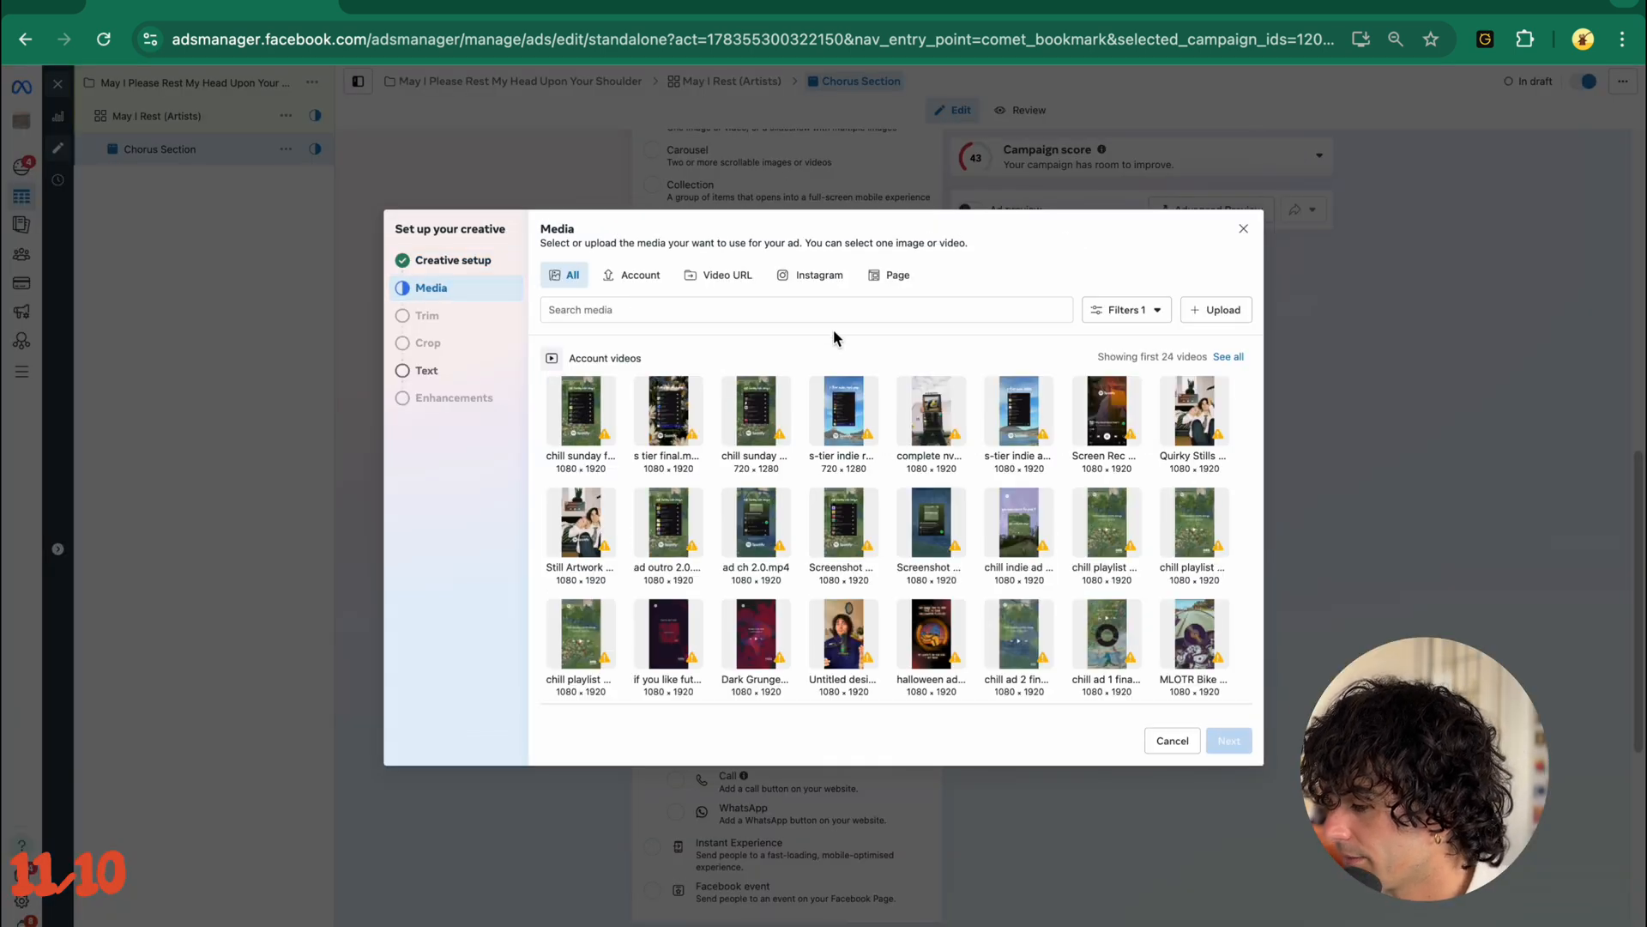
- Choose the Still Artwork video from the account's media for the ad and proceed to the media crop
scroll(942, 534, down, 3)
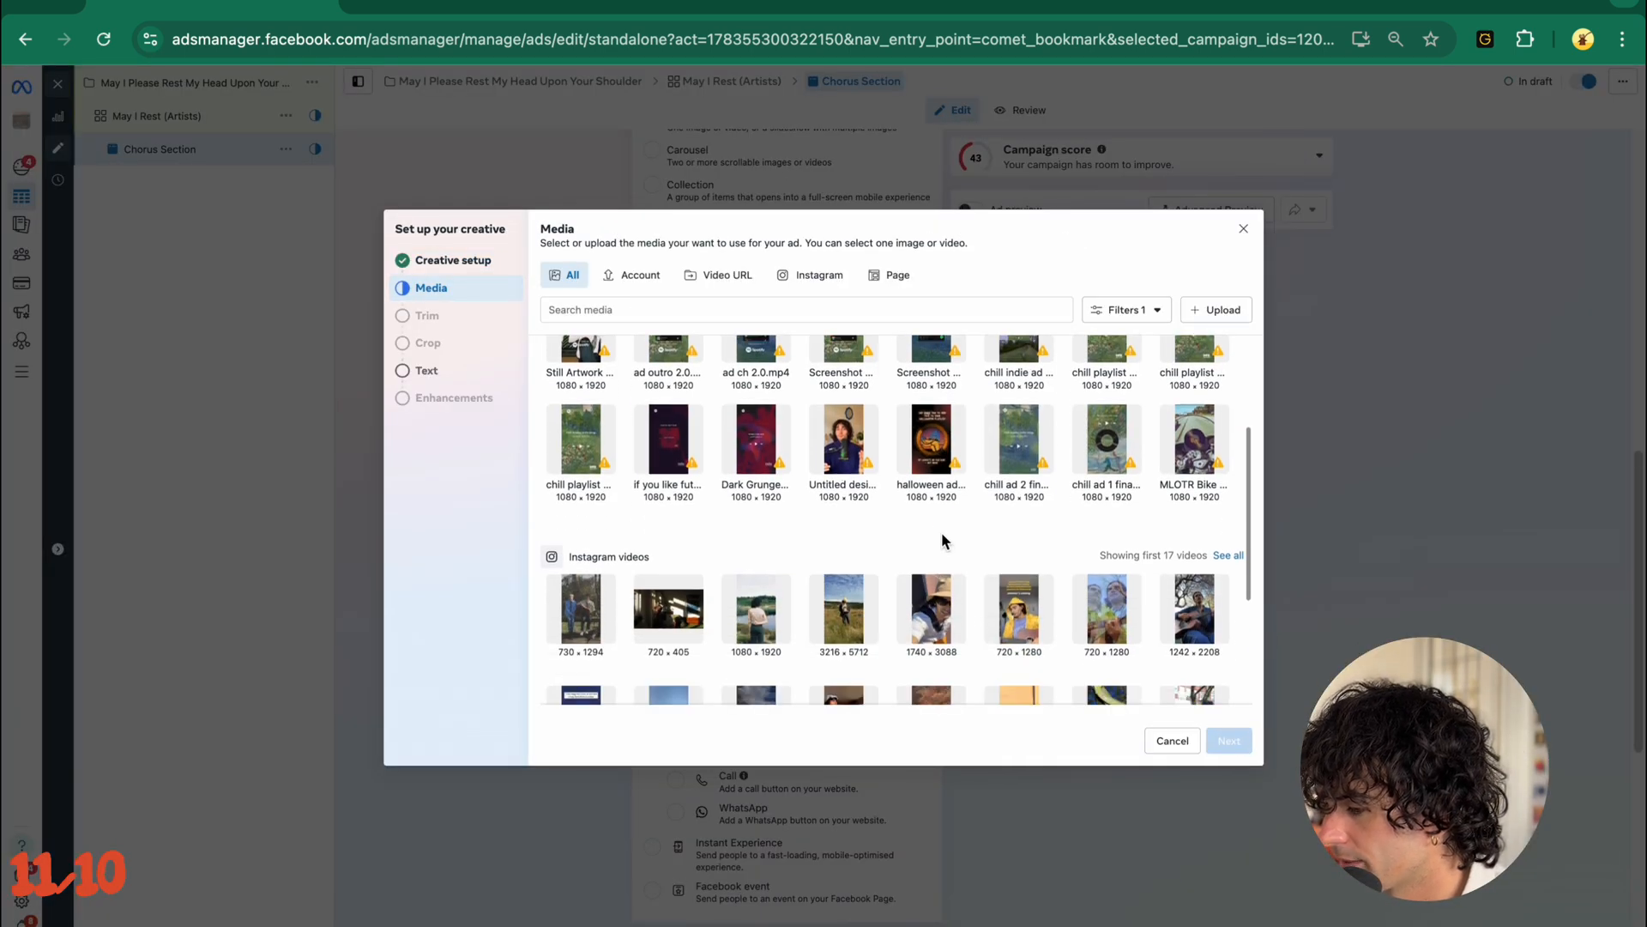
scroll(941, 539, down, 3)
scroll(944, 541, up, 6)
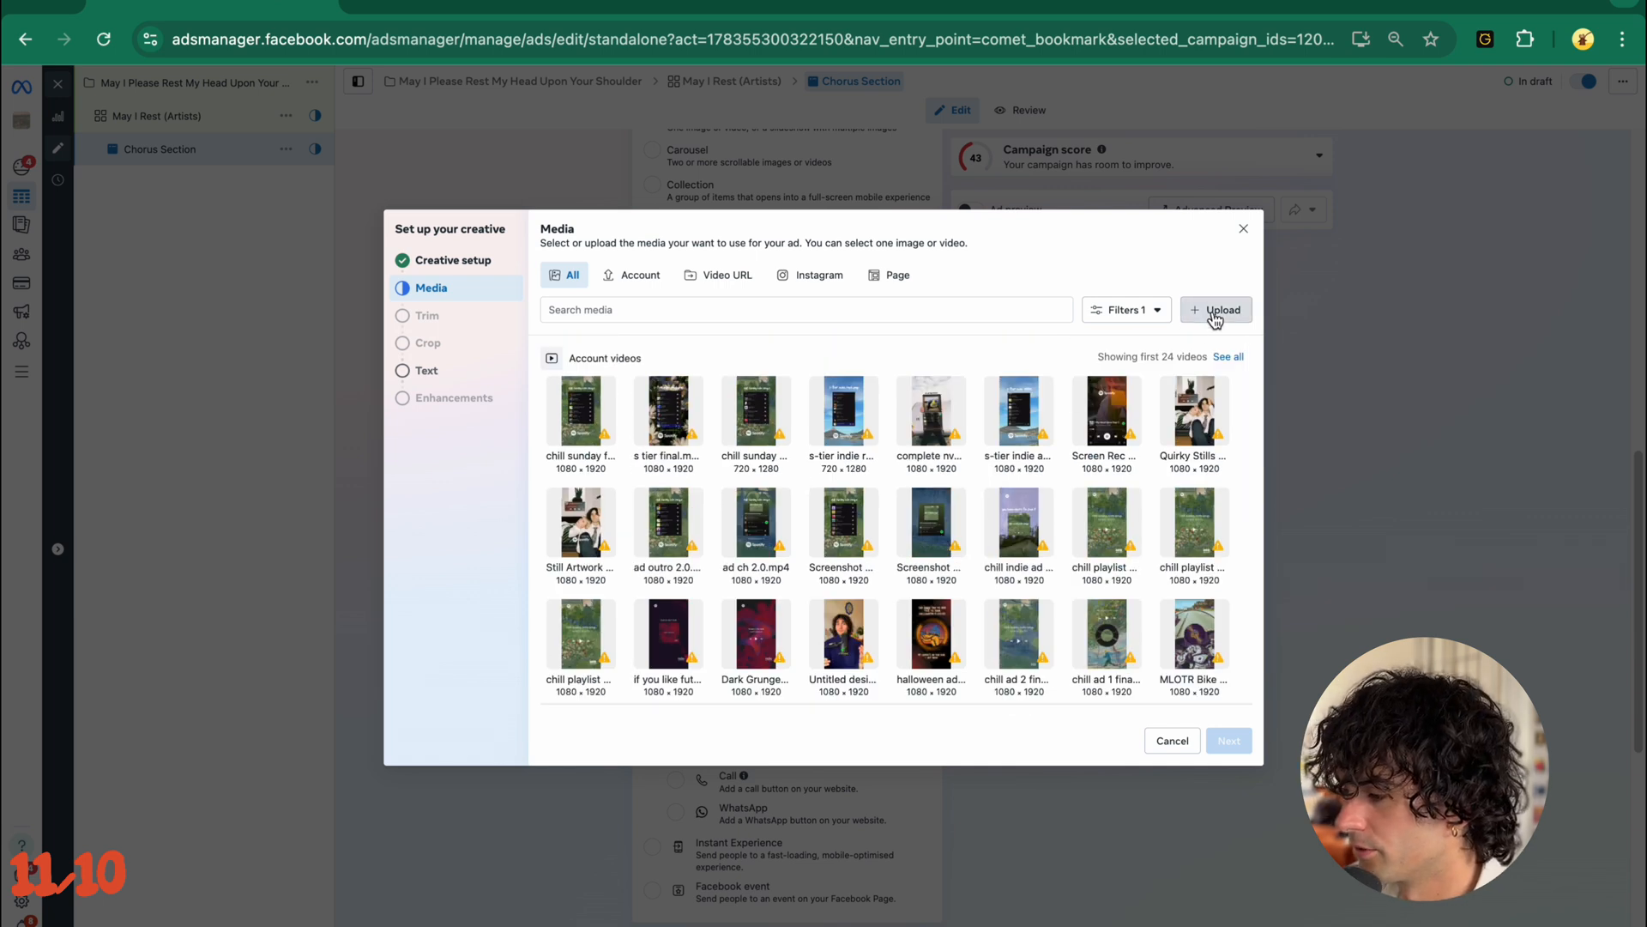
click(632, 275)
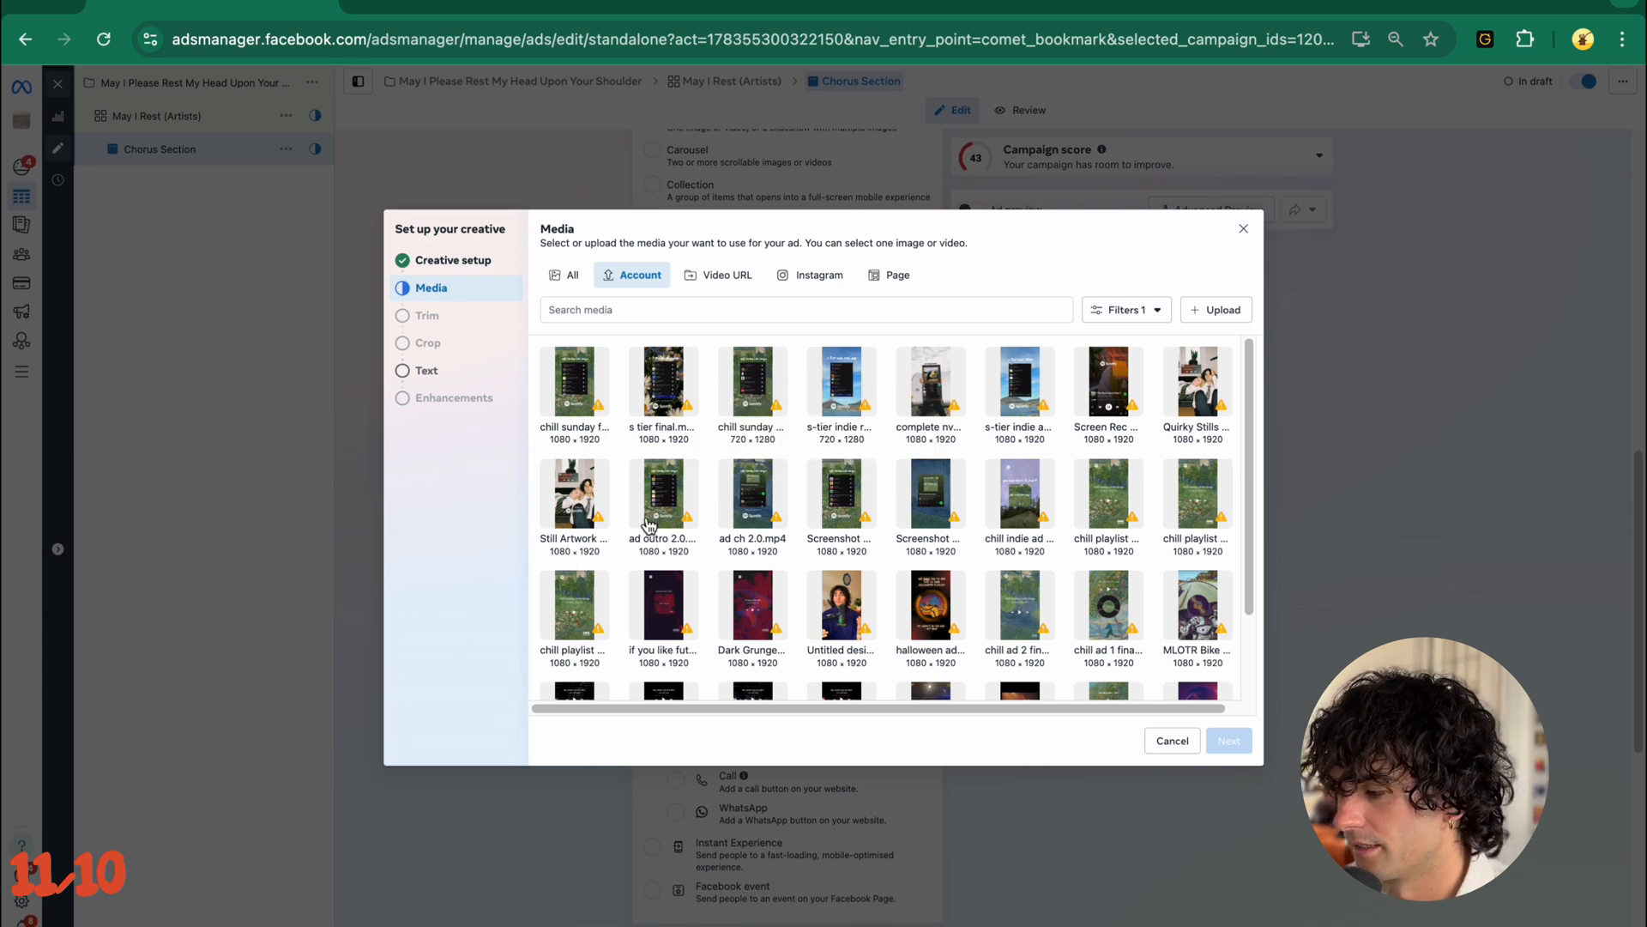
click(575, 504)
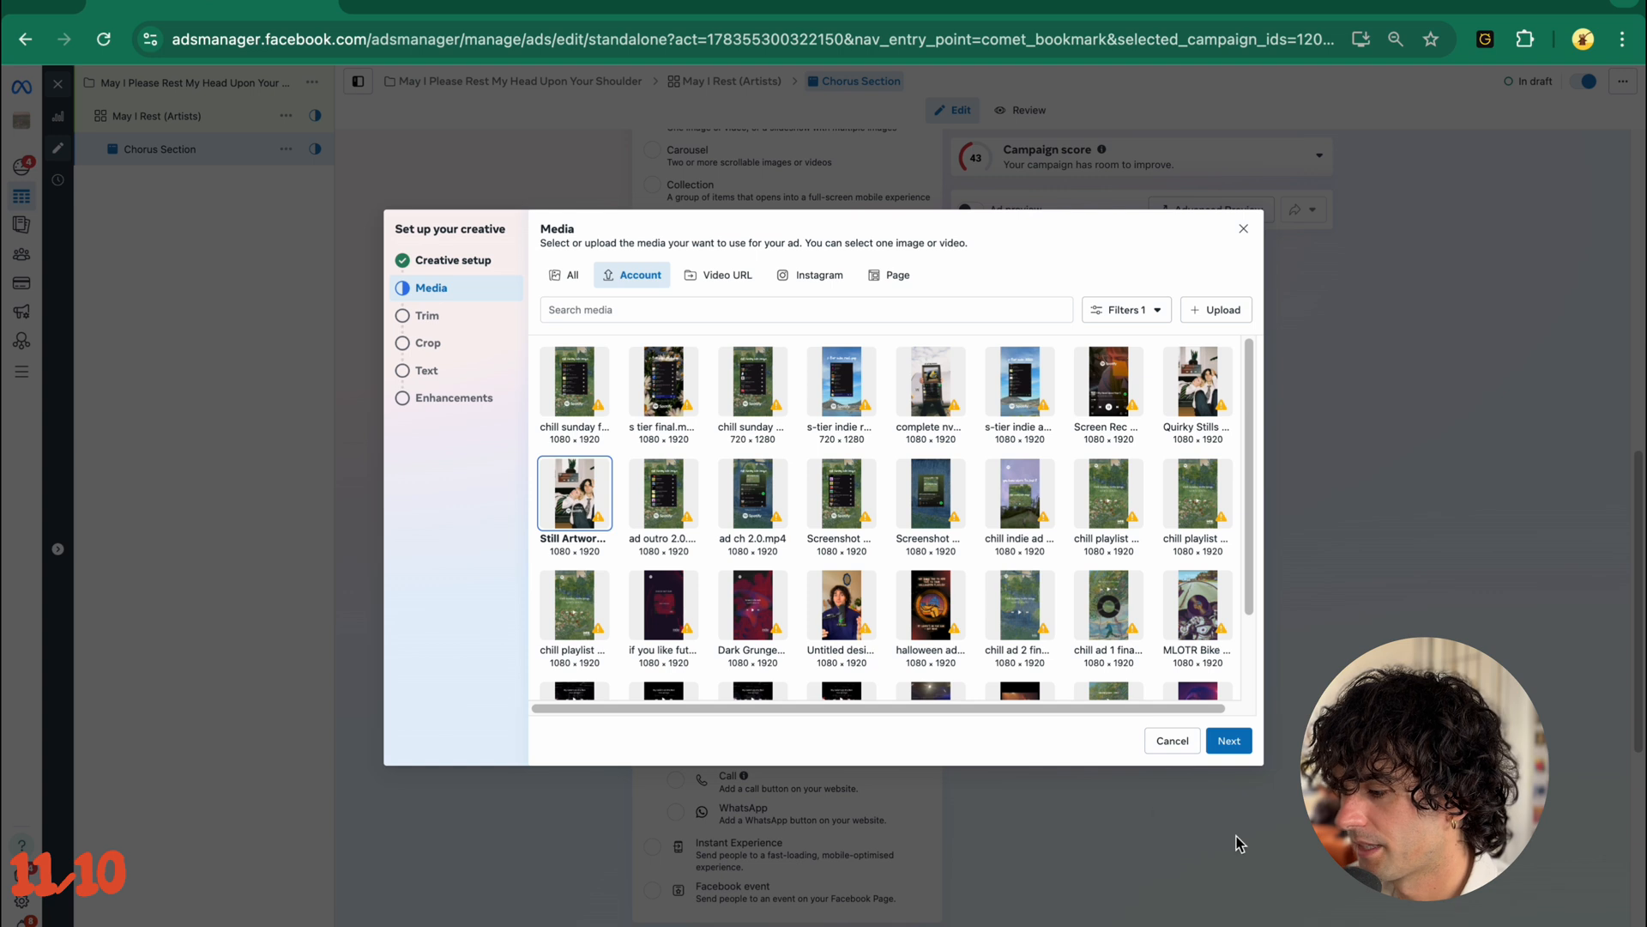
click(1229, 741)
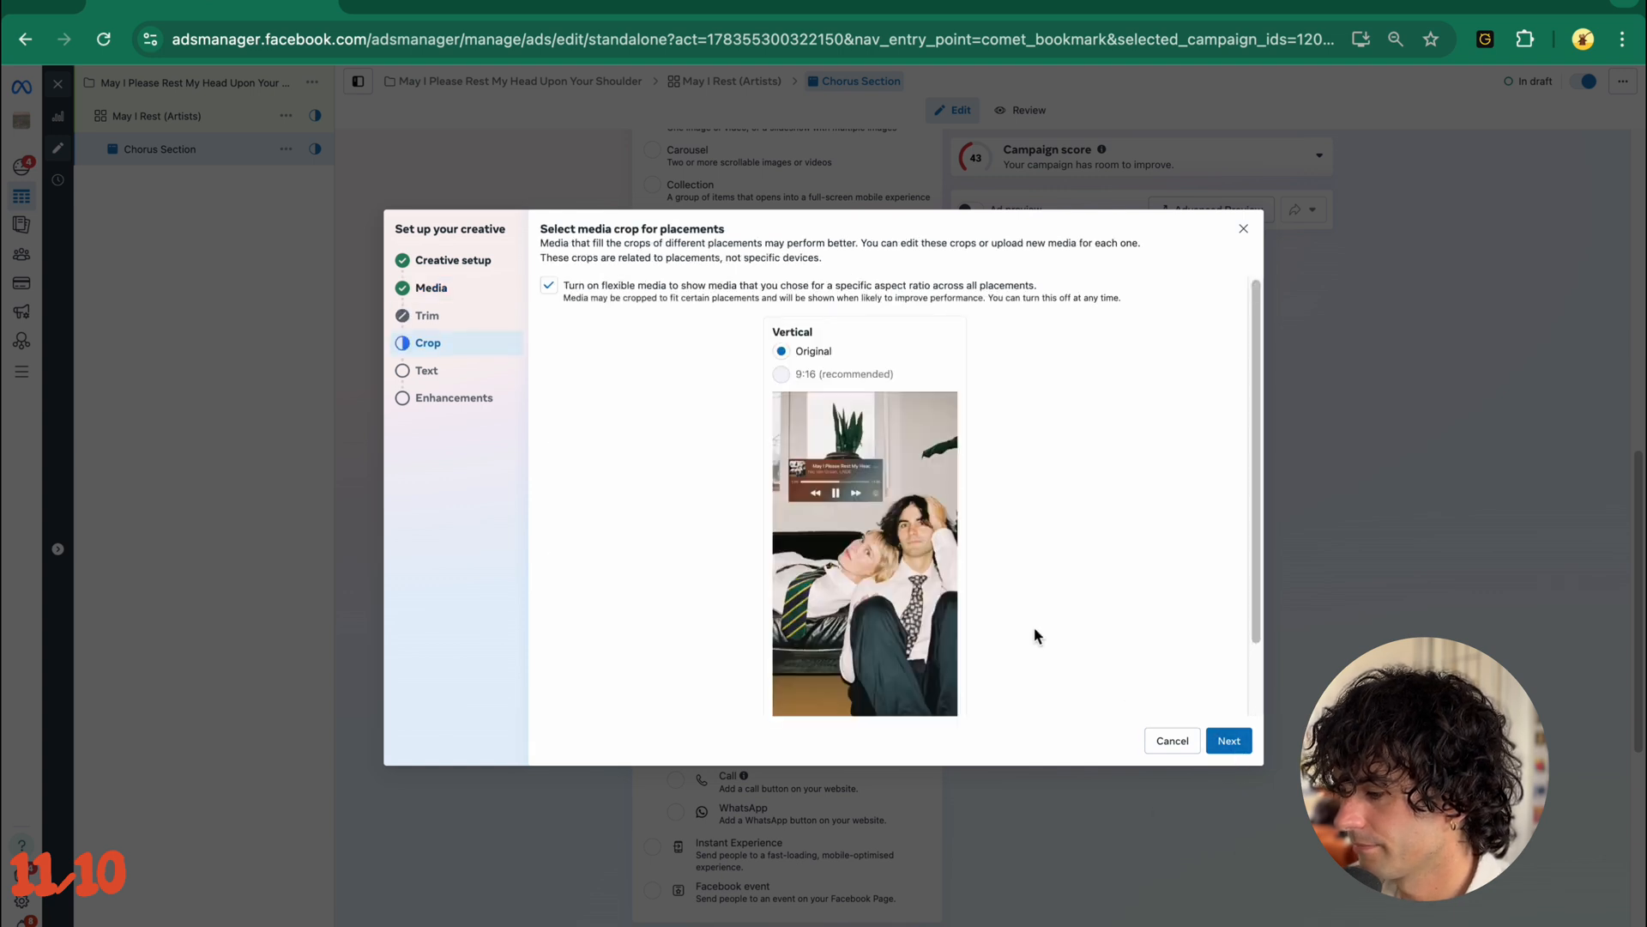
- Keep the video's original vertical crop with flexible media on and complete the creative setup
scroll(918, 611, down, 2)
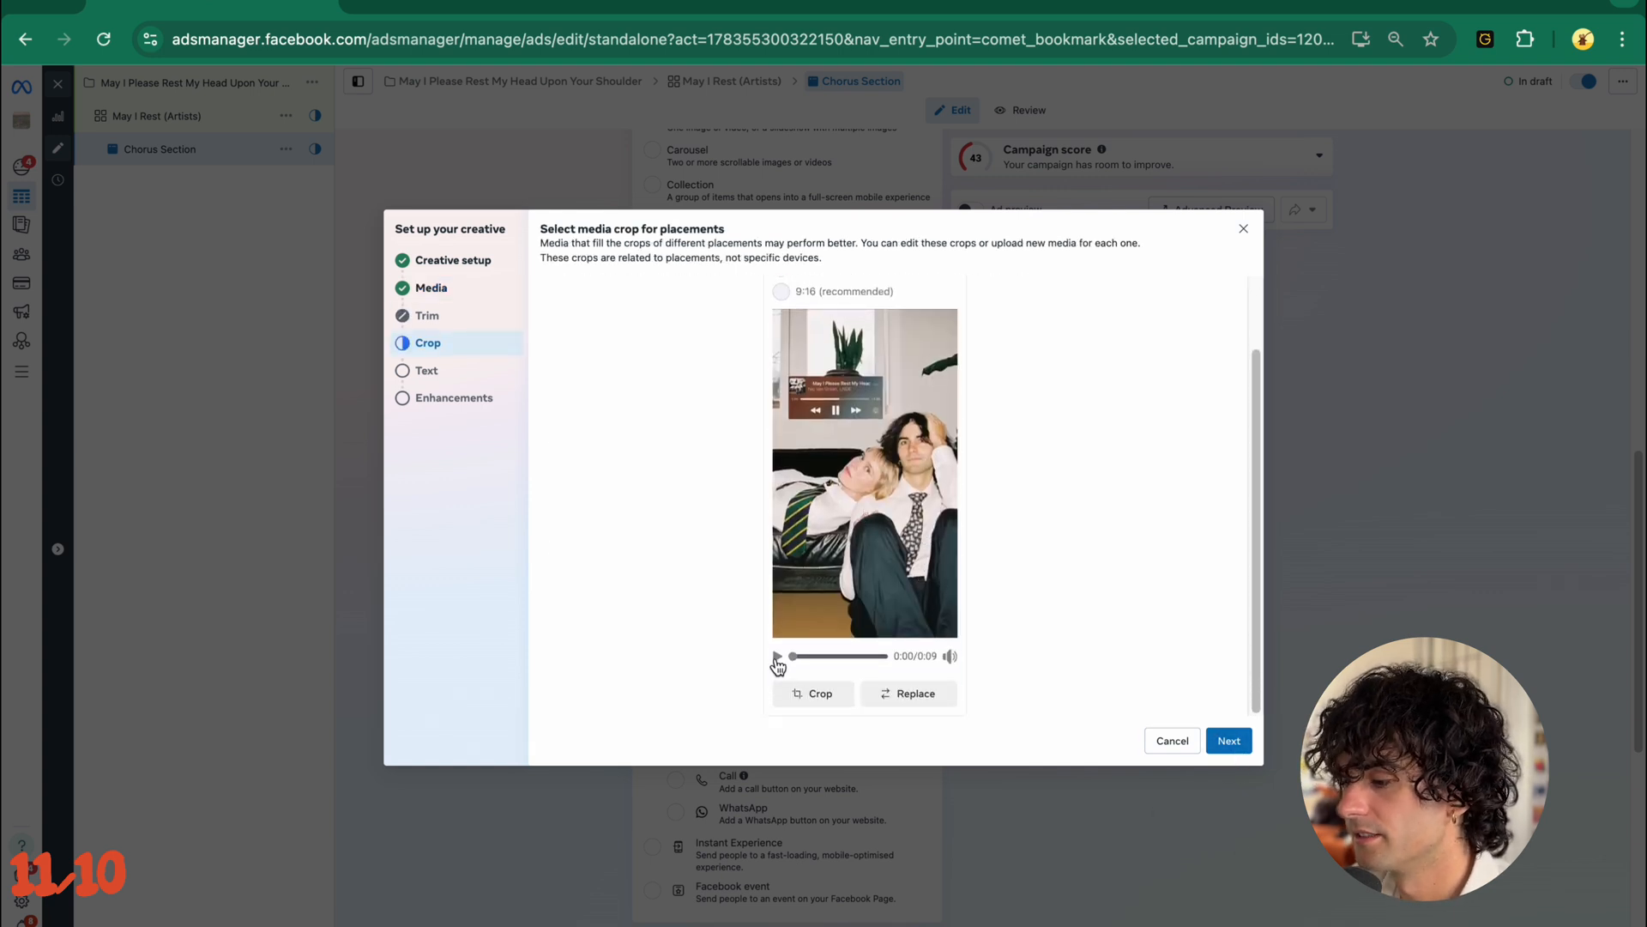
scroll(697, 606, up, 1)
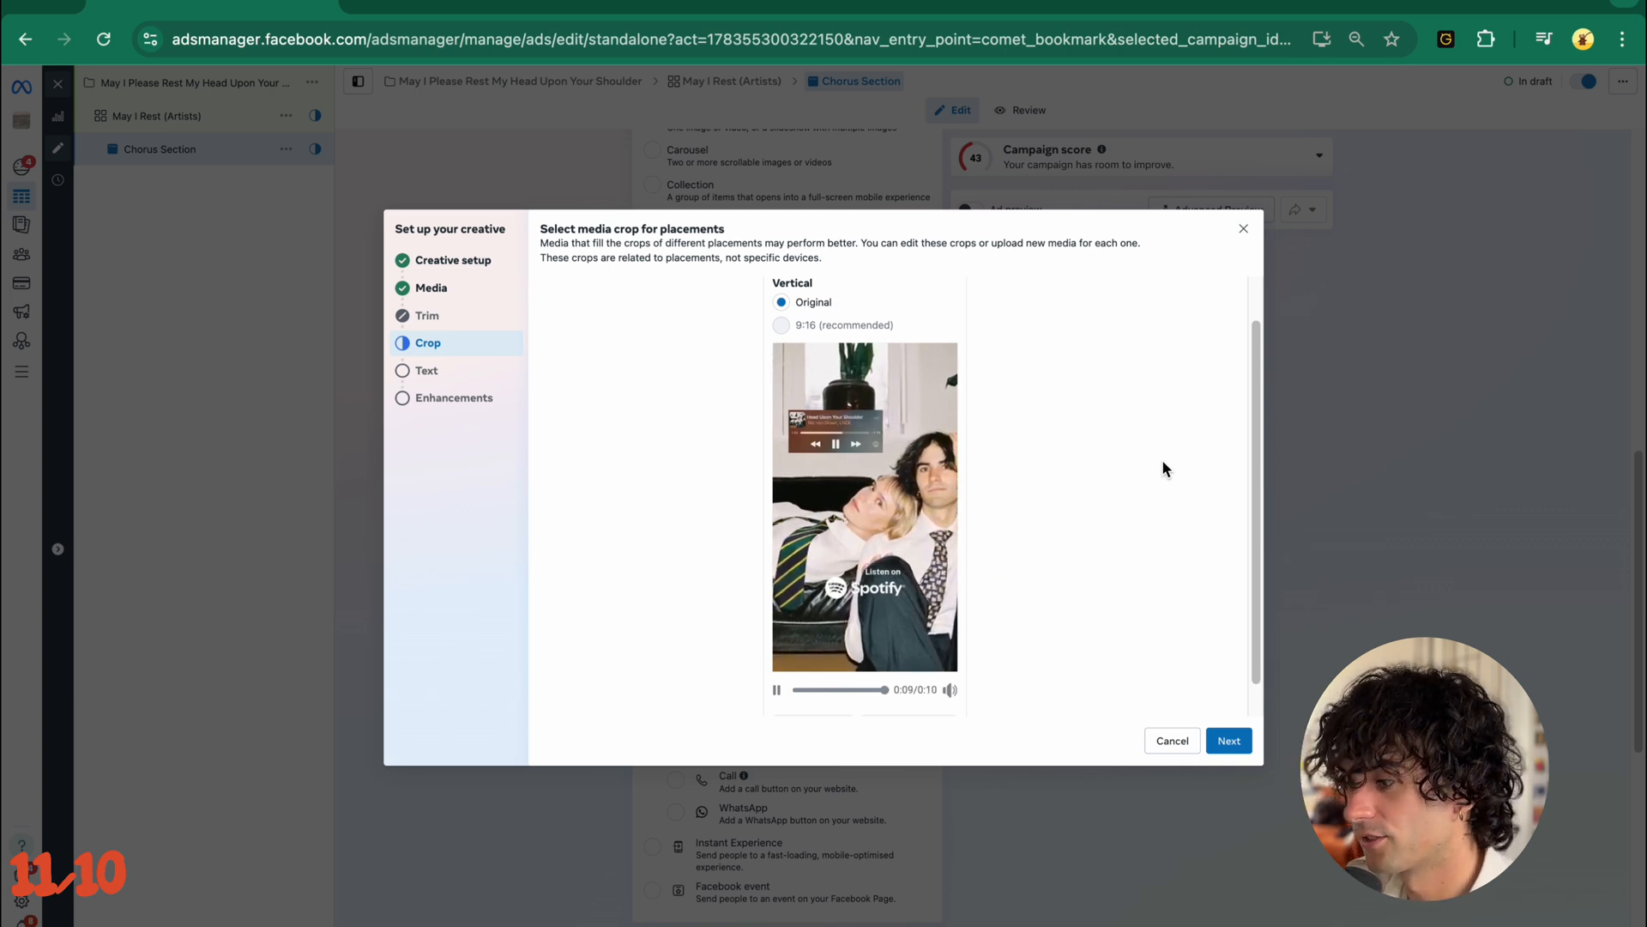
click(1232, 748)
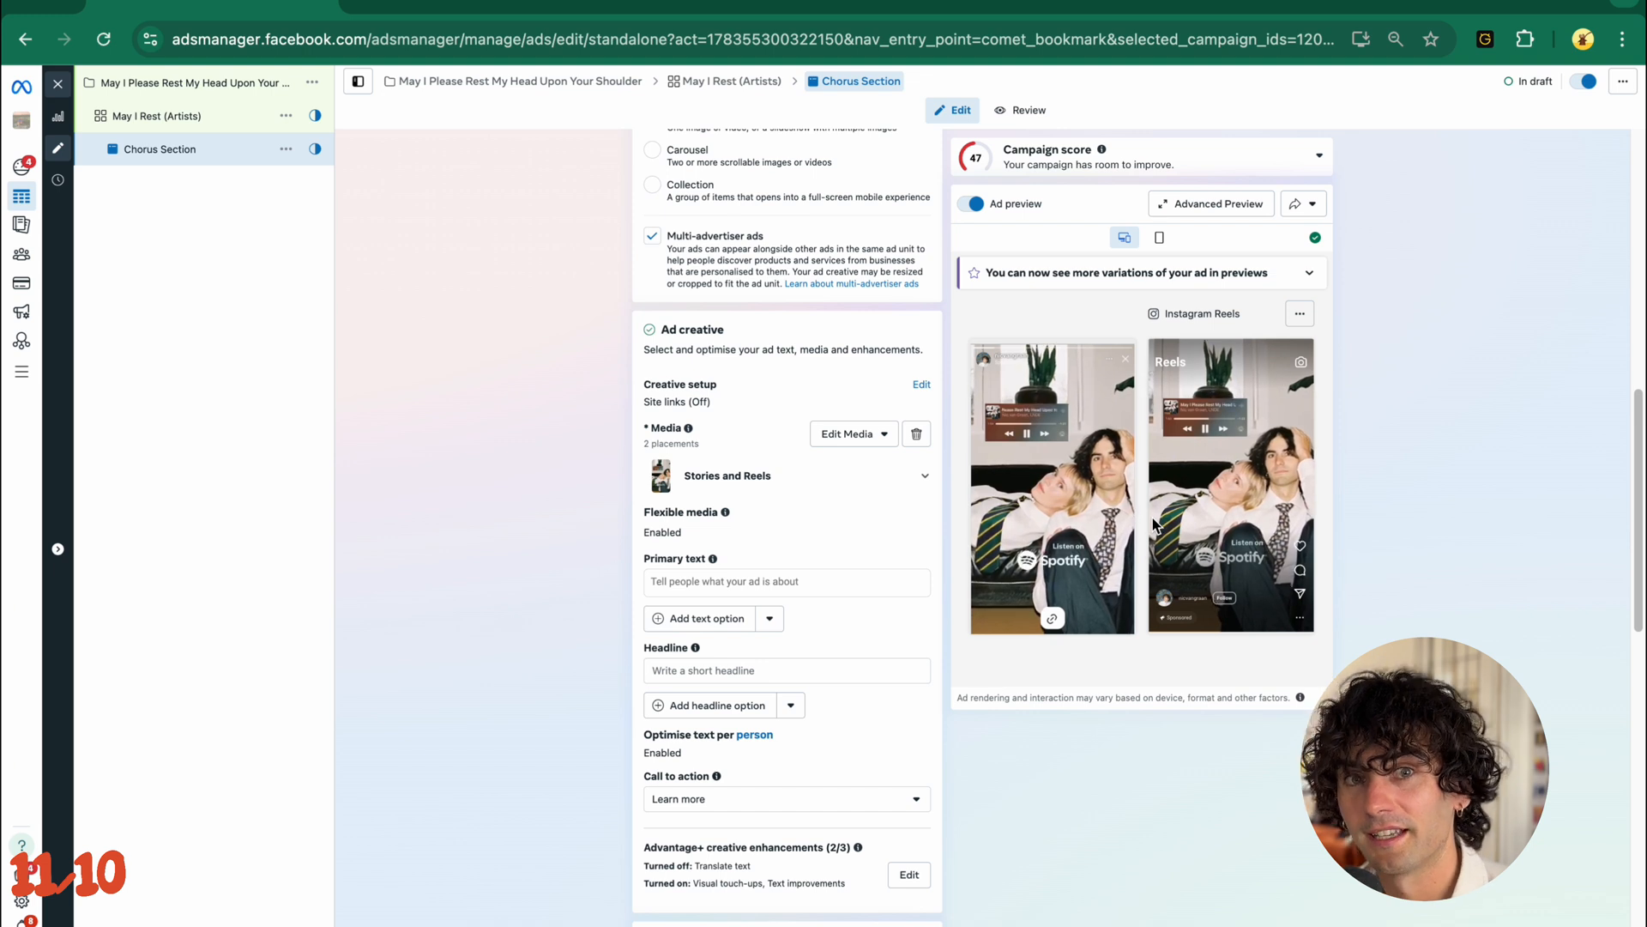
- Enter the primary text "May I Please Rest My Head Upon Your Shoulder - OUT NOW!" and end it with a crescent moon emoji
click(774, 717)
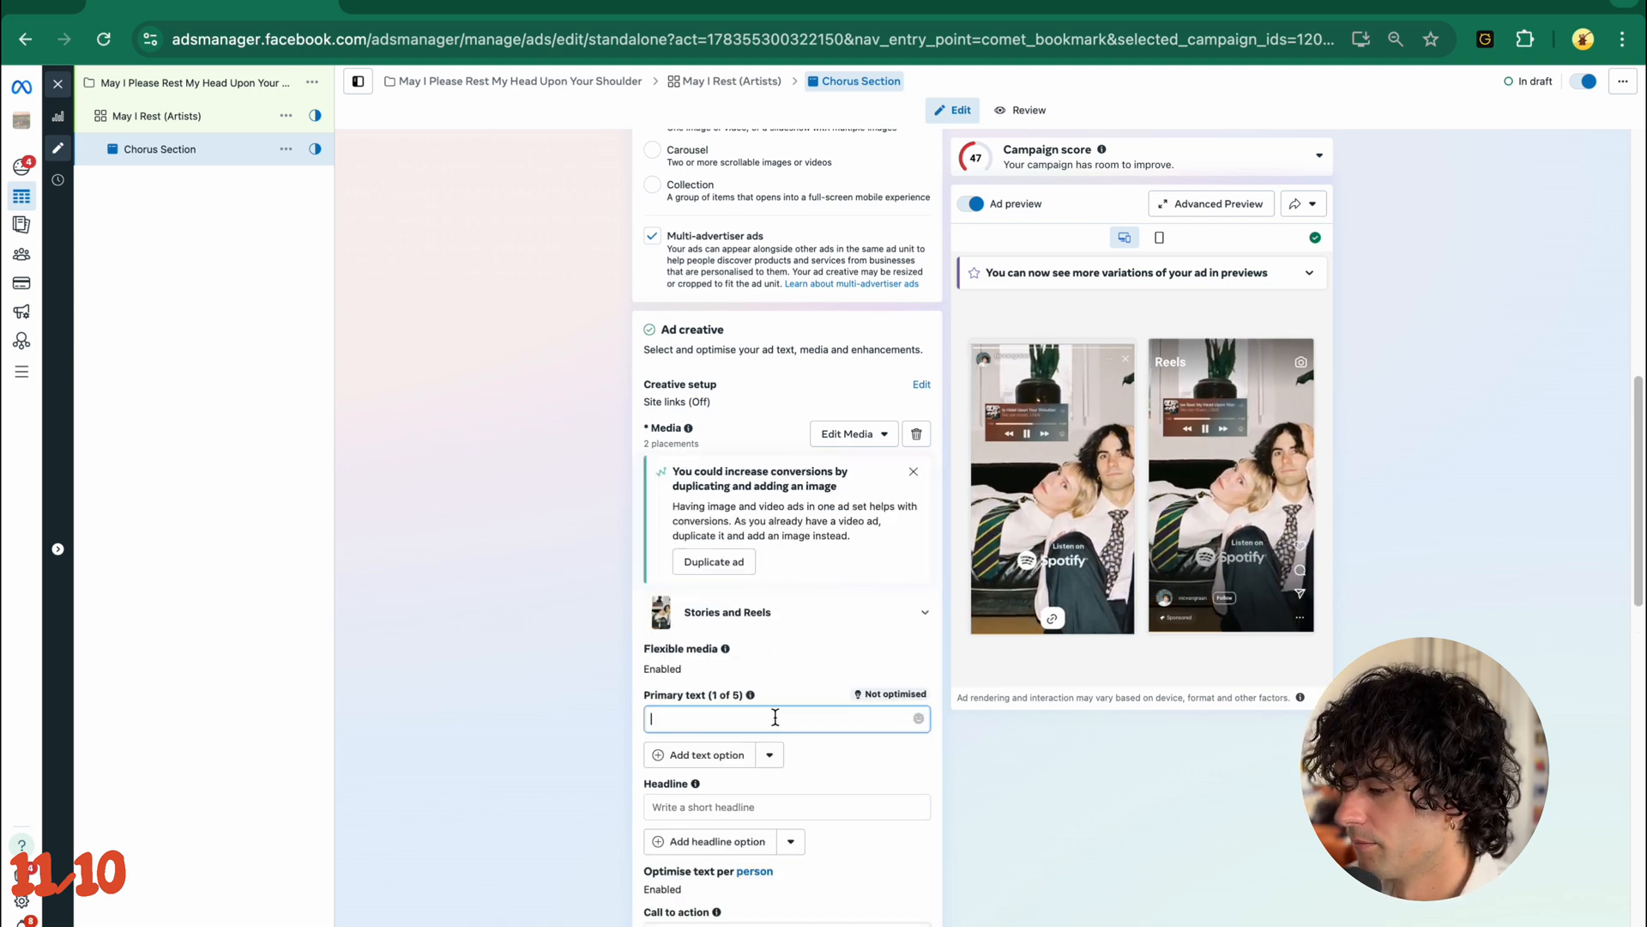
text(May I Ple)
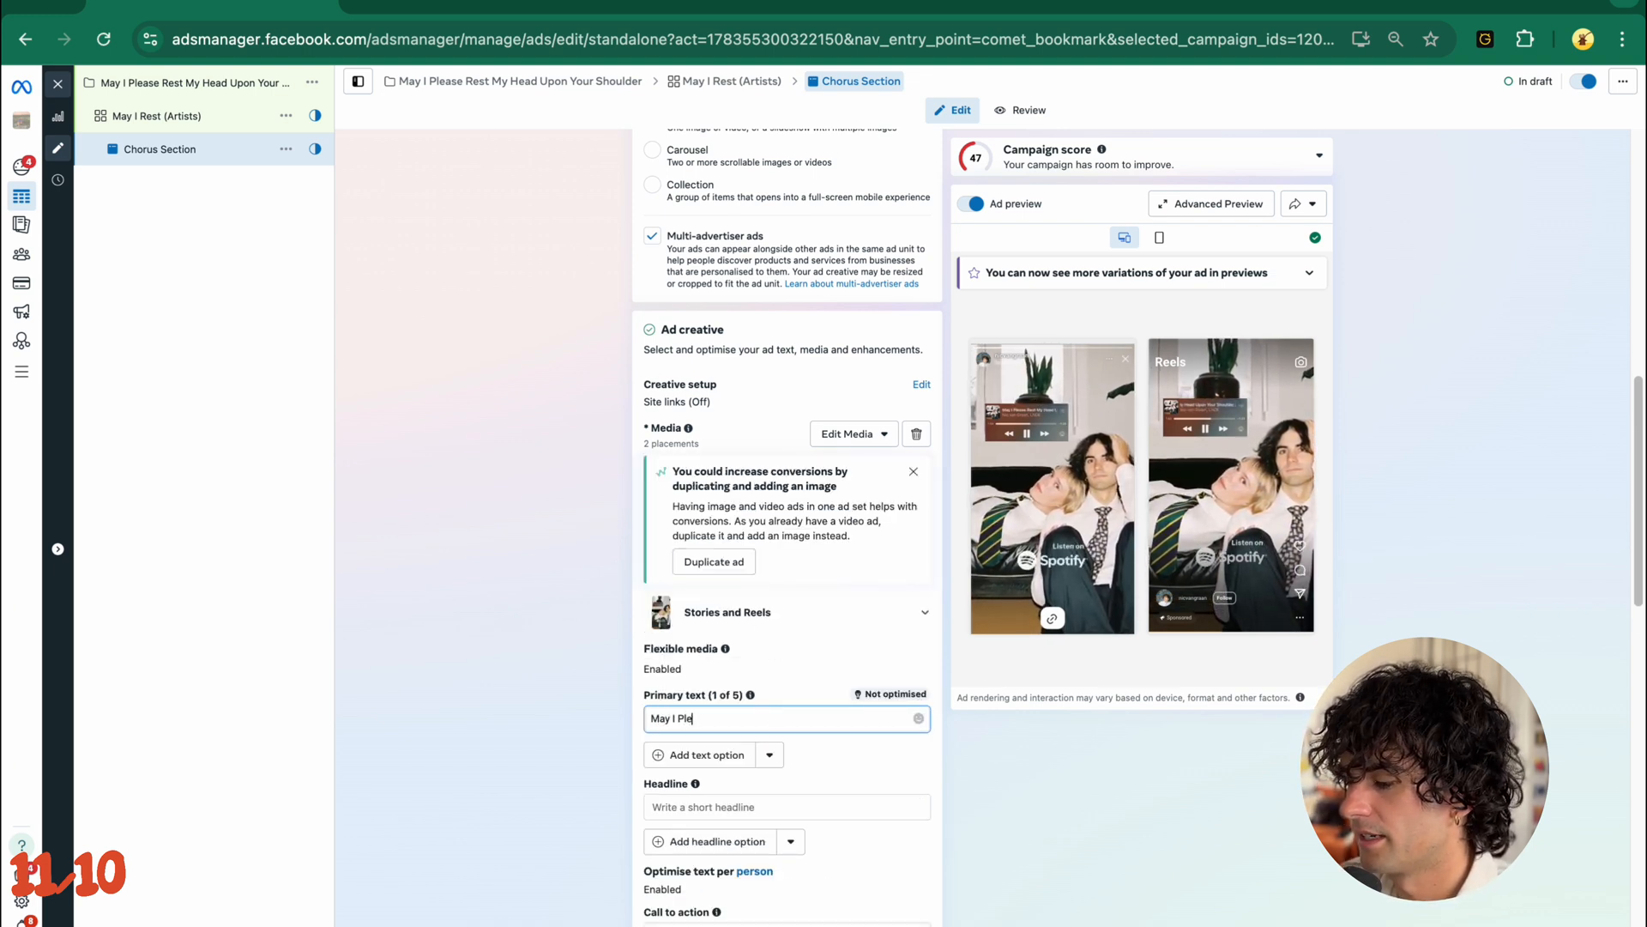
text(ase Rest My He)
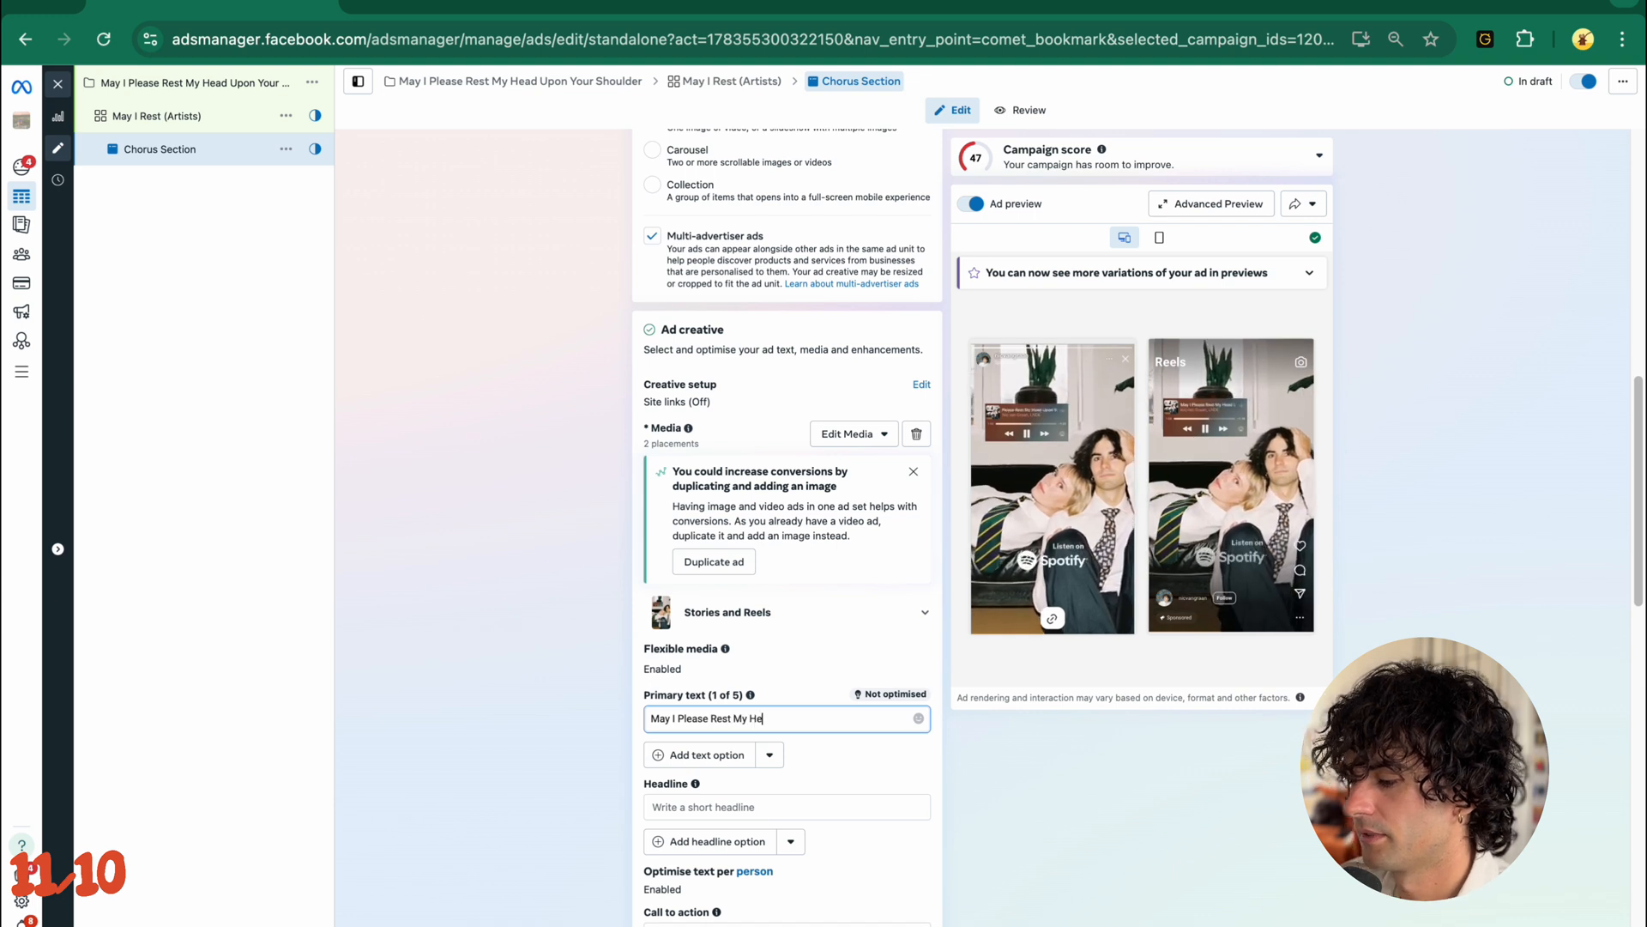
text(ad Upon Your SHou)
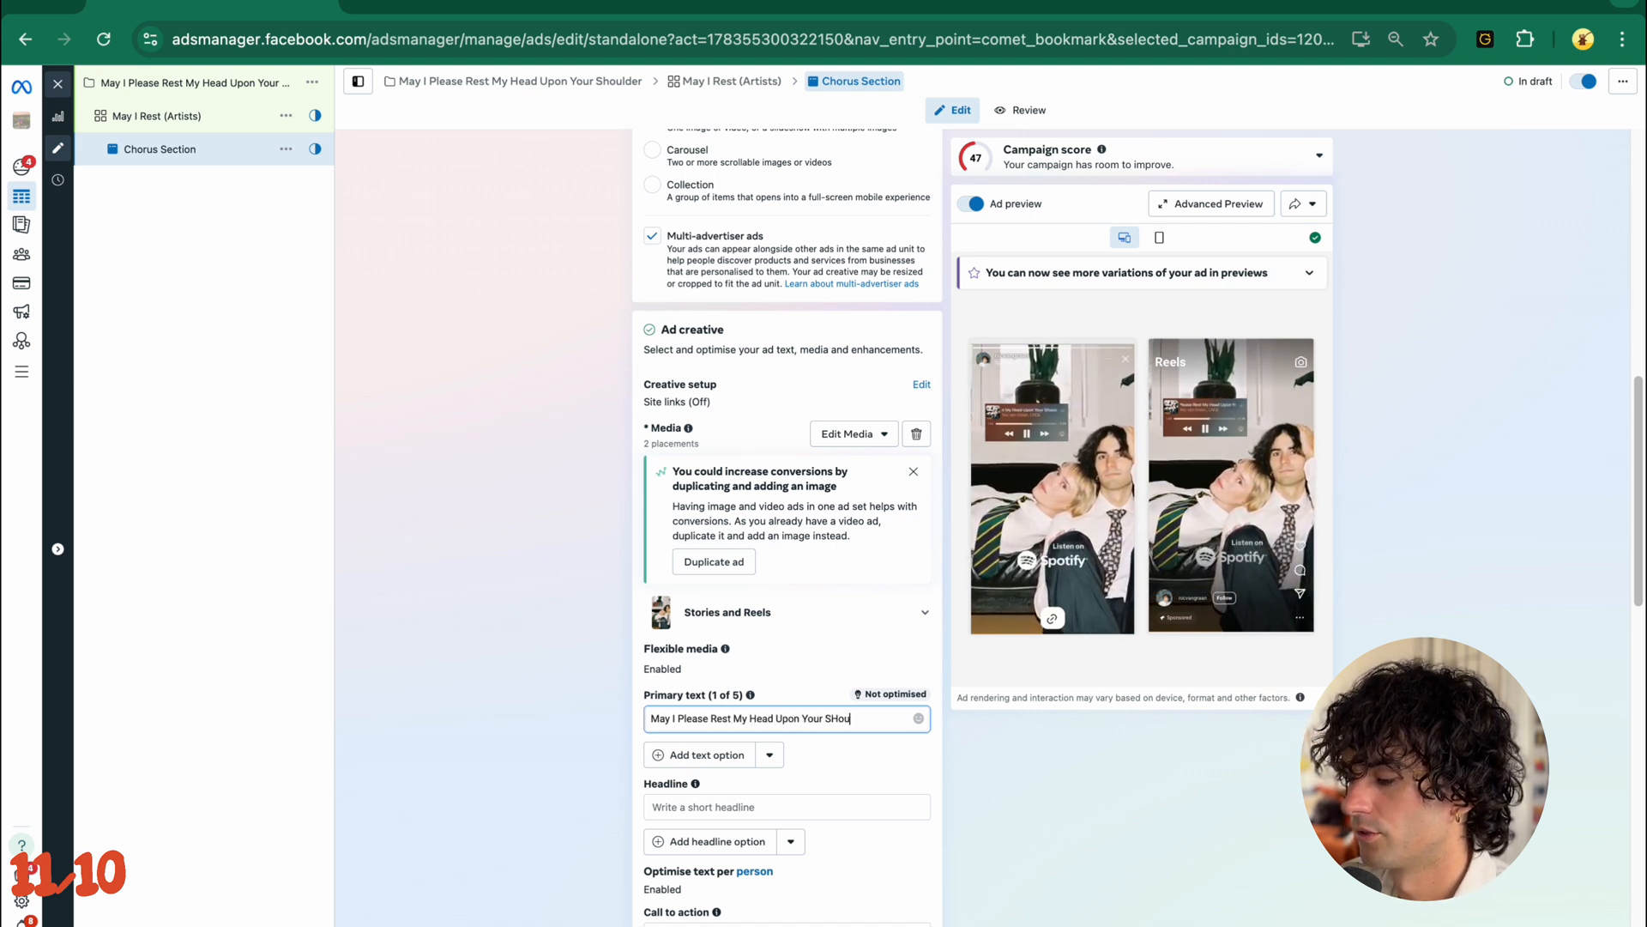
text(houlder - OUT NOW!)
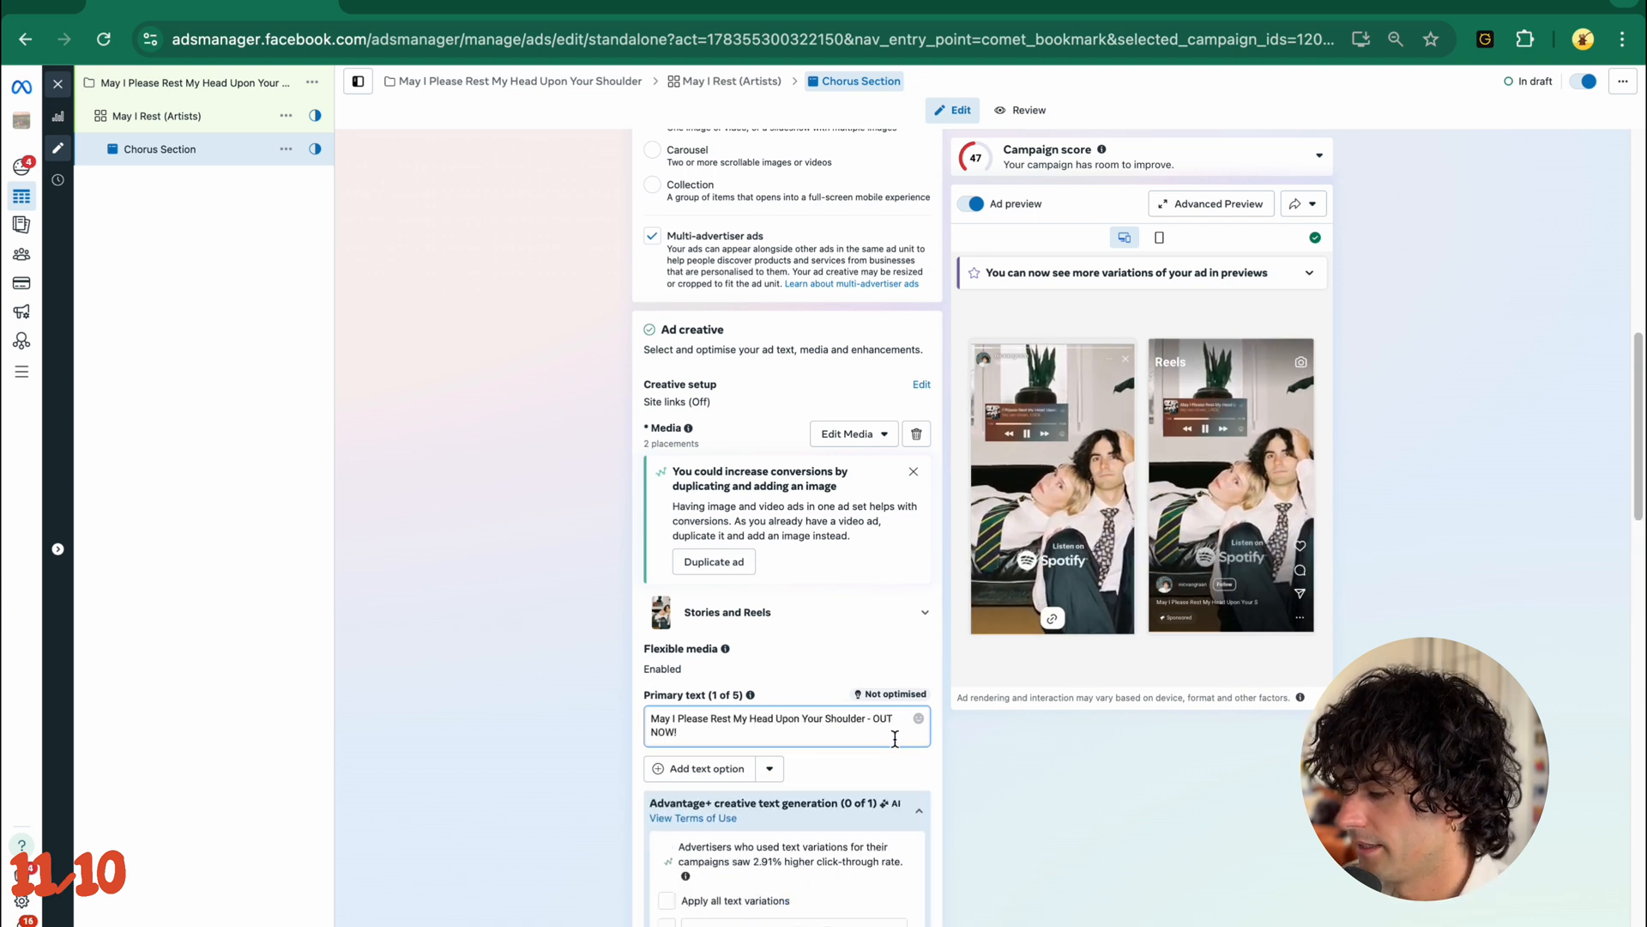
scroll(897, 733, down, 1)
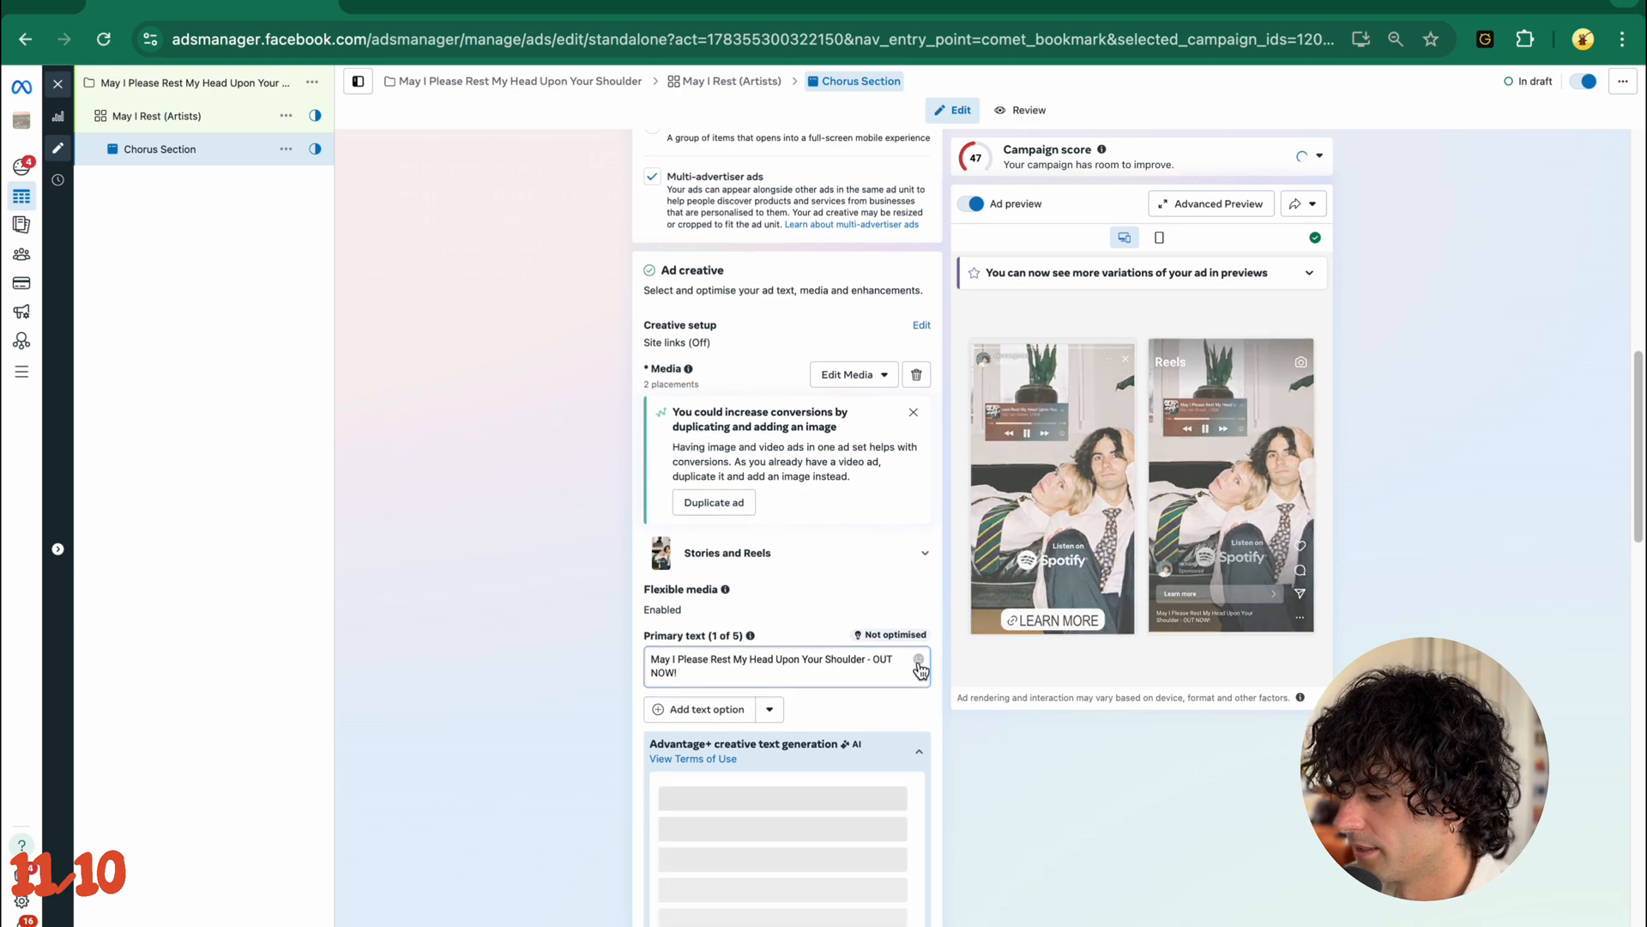
click(919, 665)
click(746, 453)
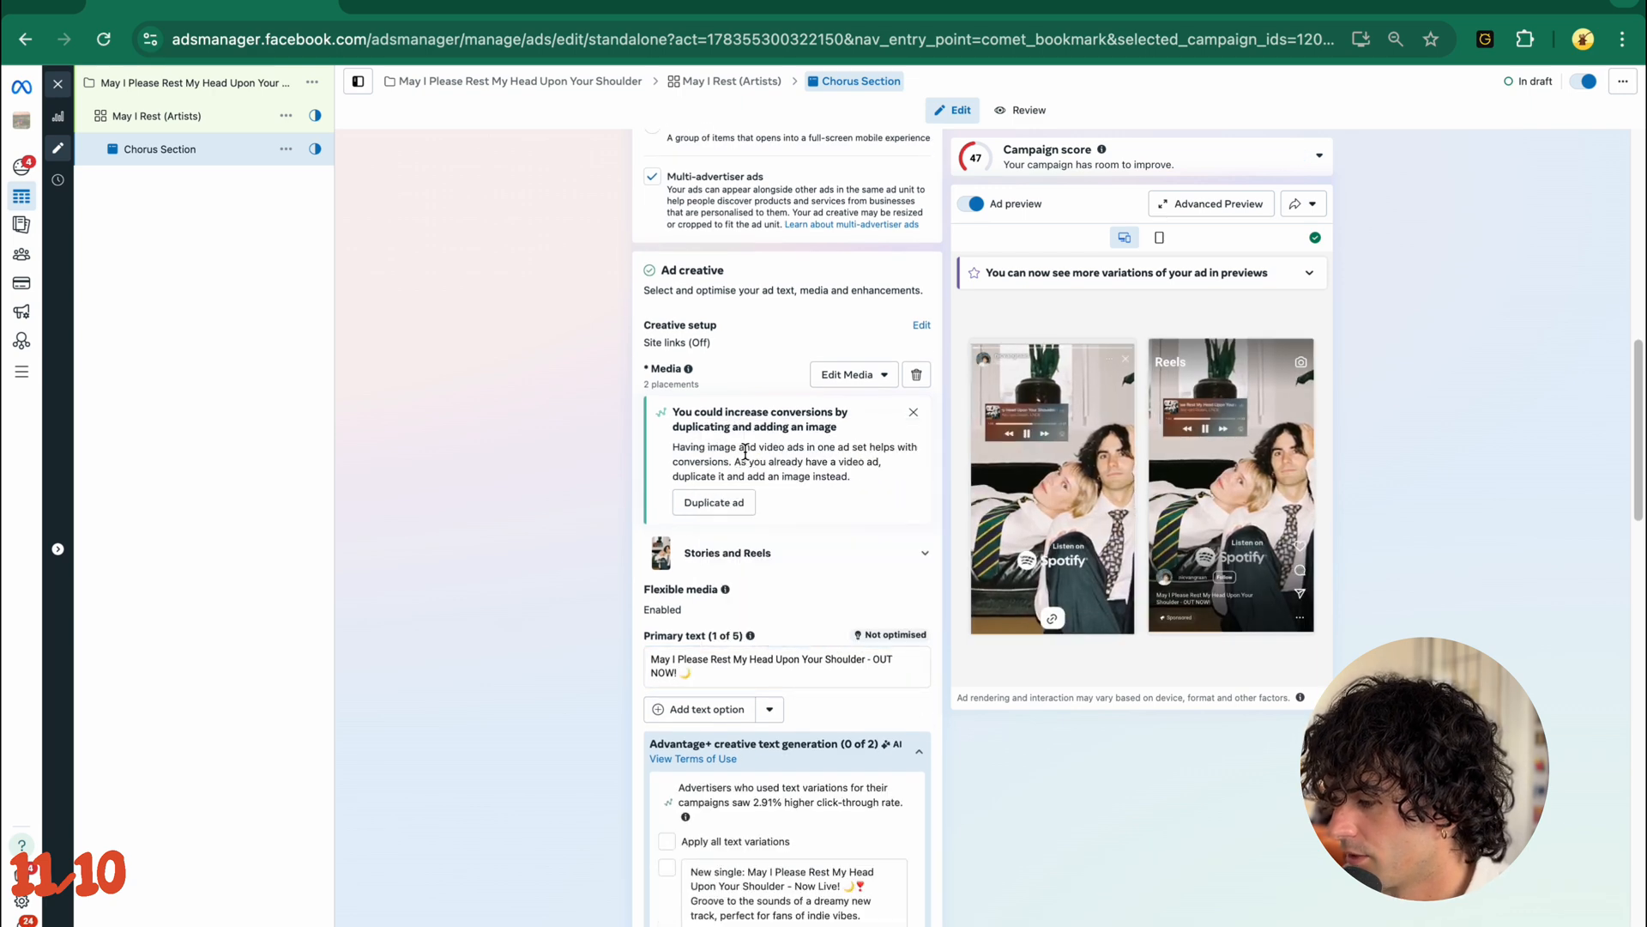
scroll(534, 632, down, 3)
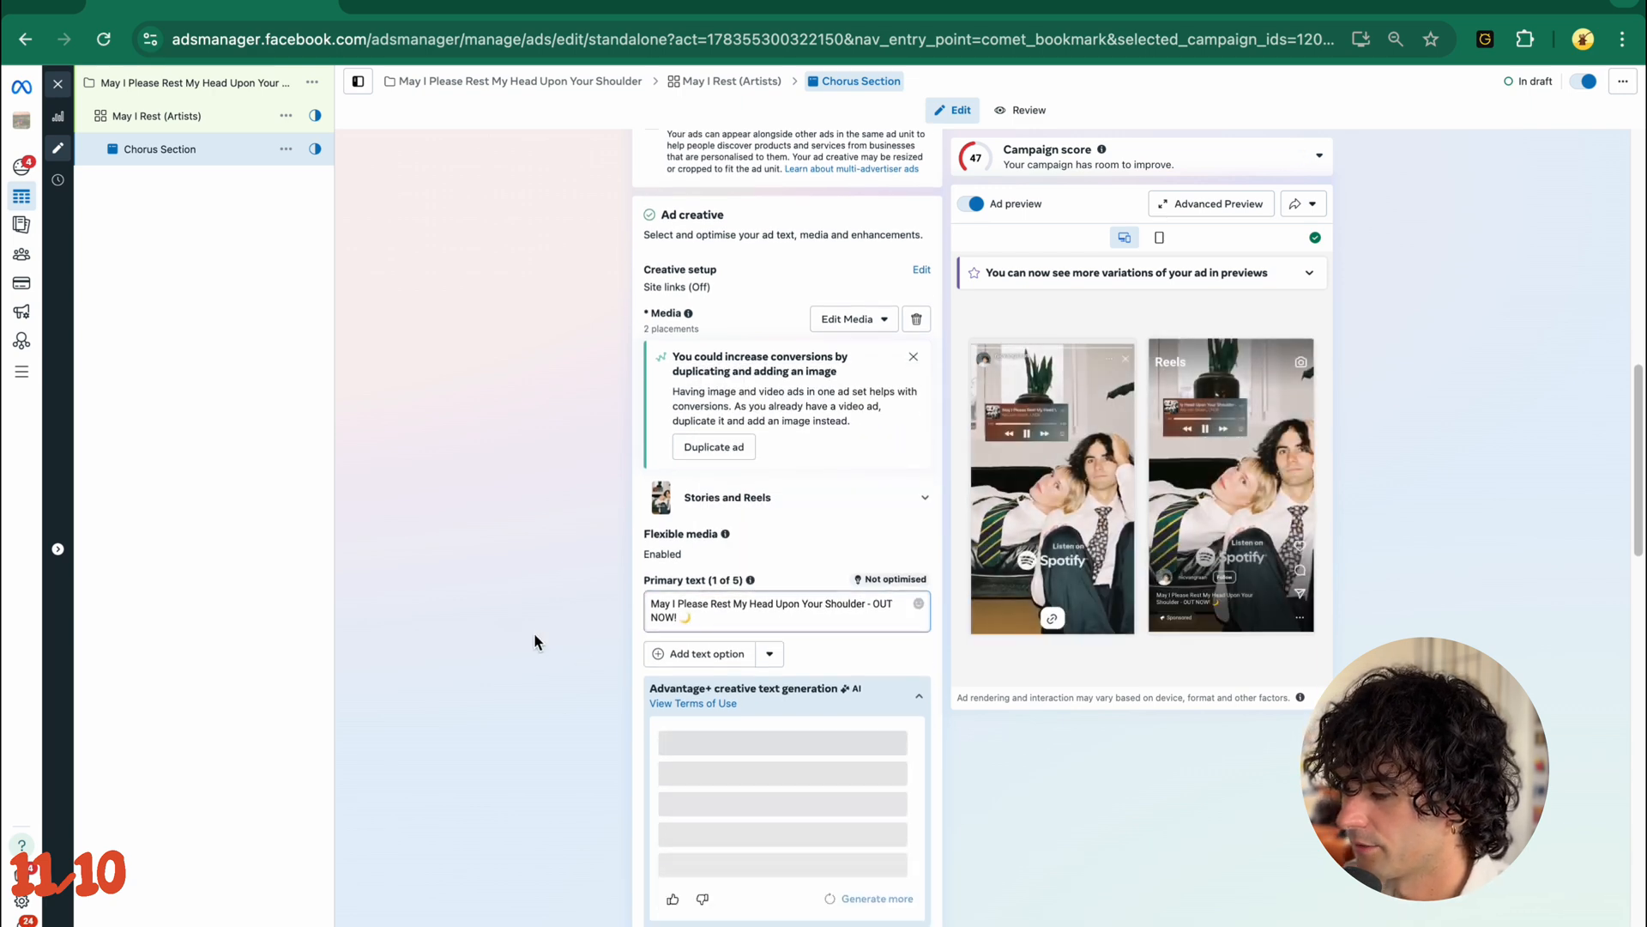
scroll(533, 633, down, 3)
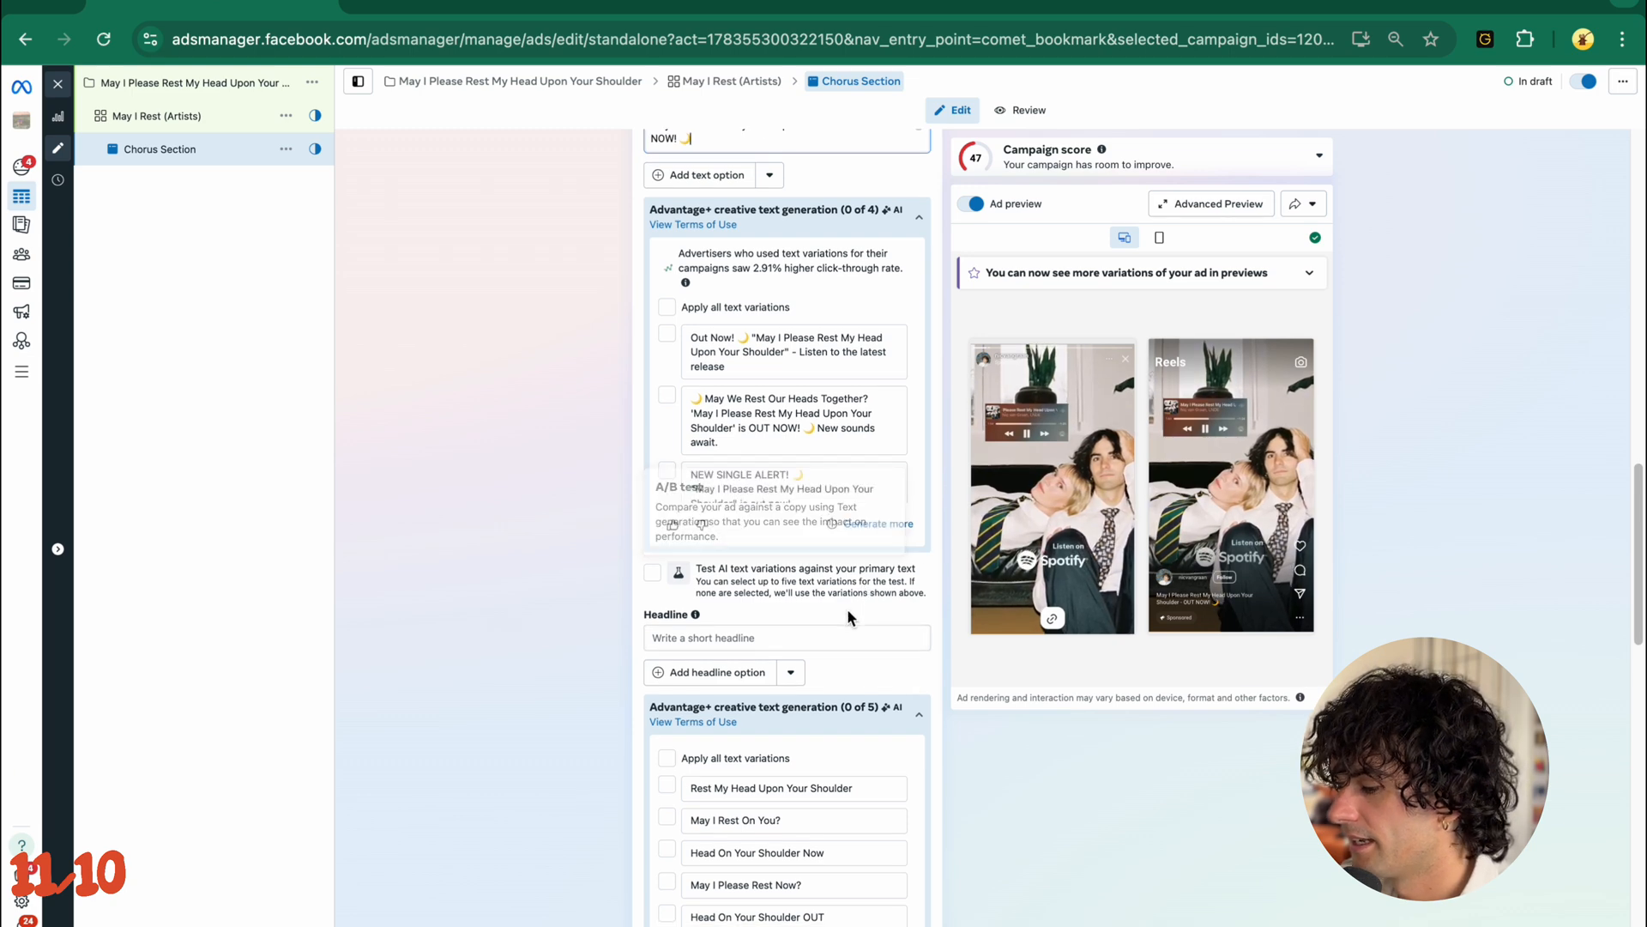
scroll(847, 611, up, 3)
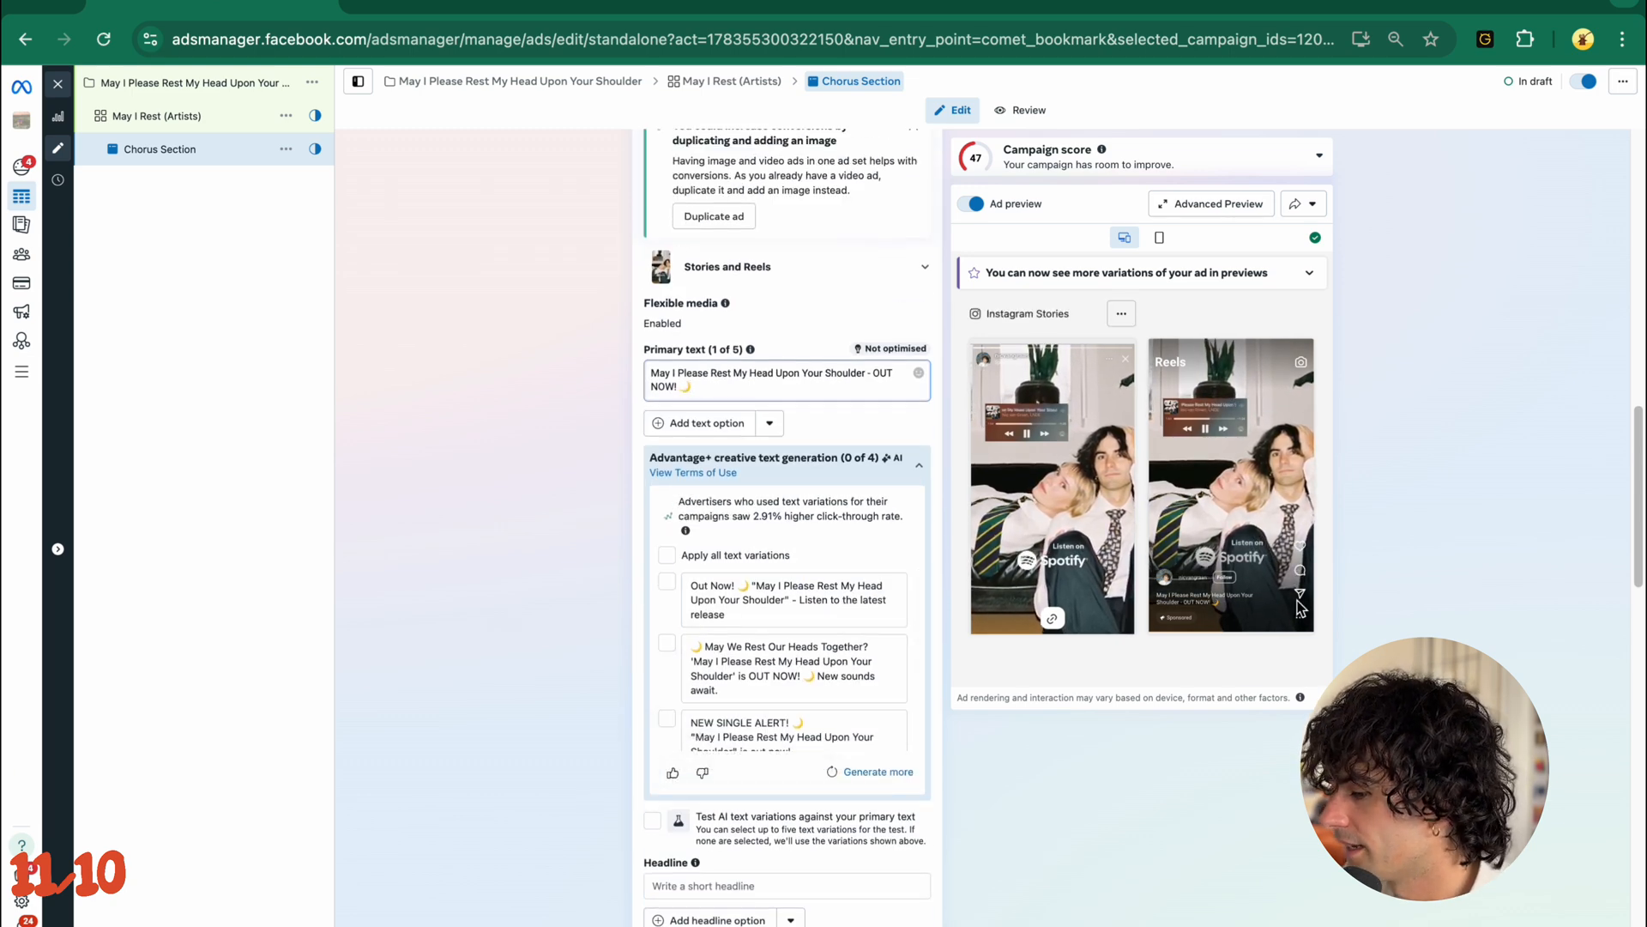
- Leave the headline empty and set the ad's call to action to Listen now
scroll(1243, 621, up, 5)
scroll(1243, 621, down, 5)
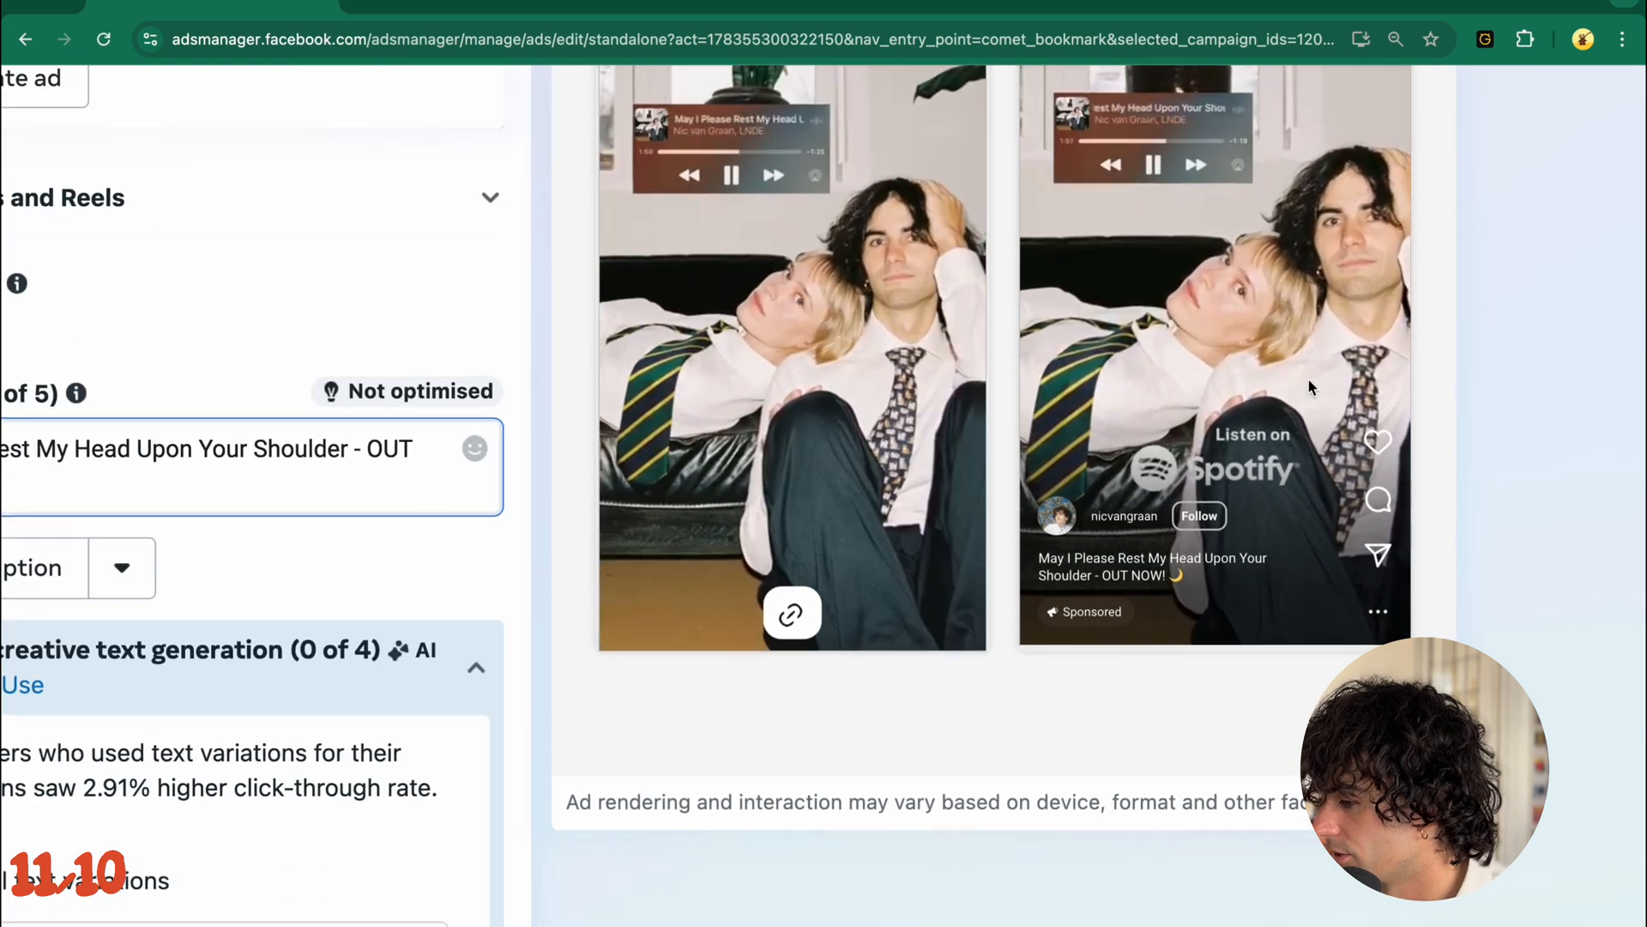
scroll(378, 709, down, 10)
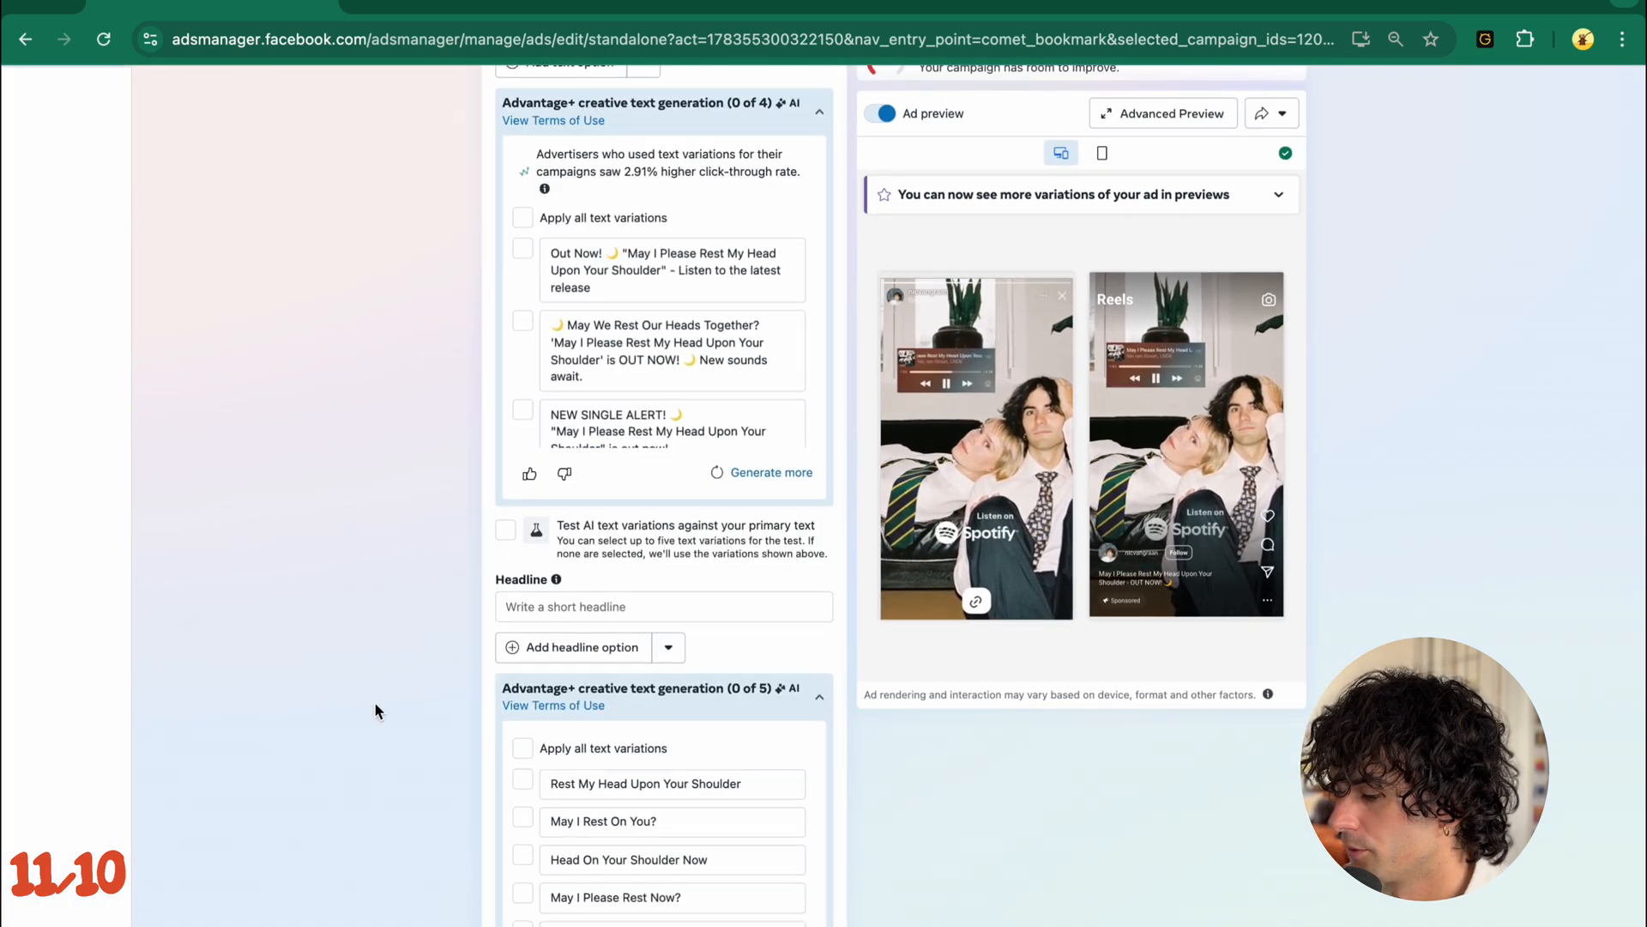
click(608, 657)
scroll(610, 662, down, 2)
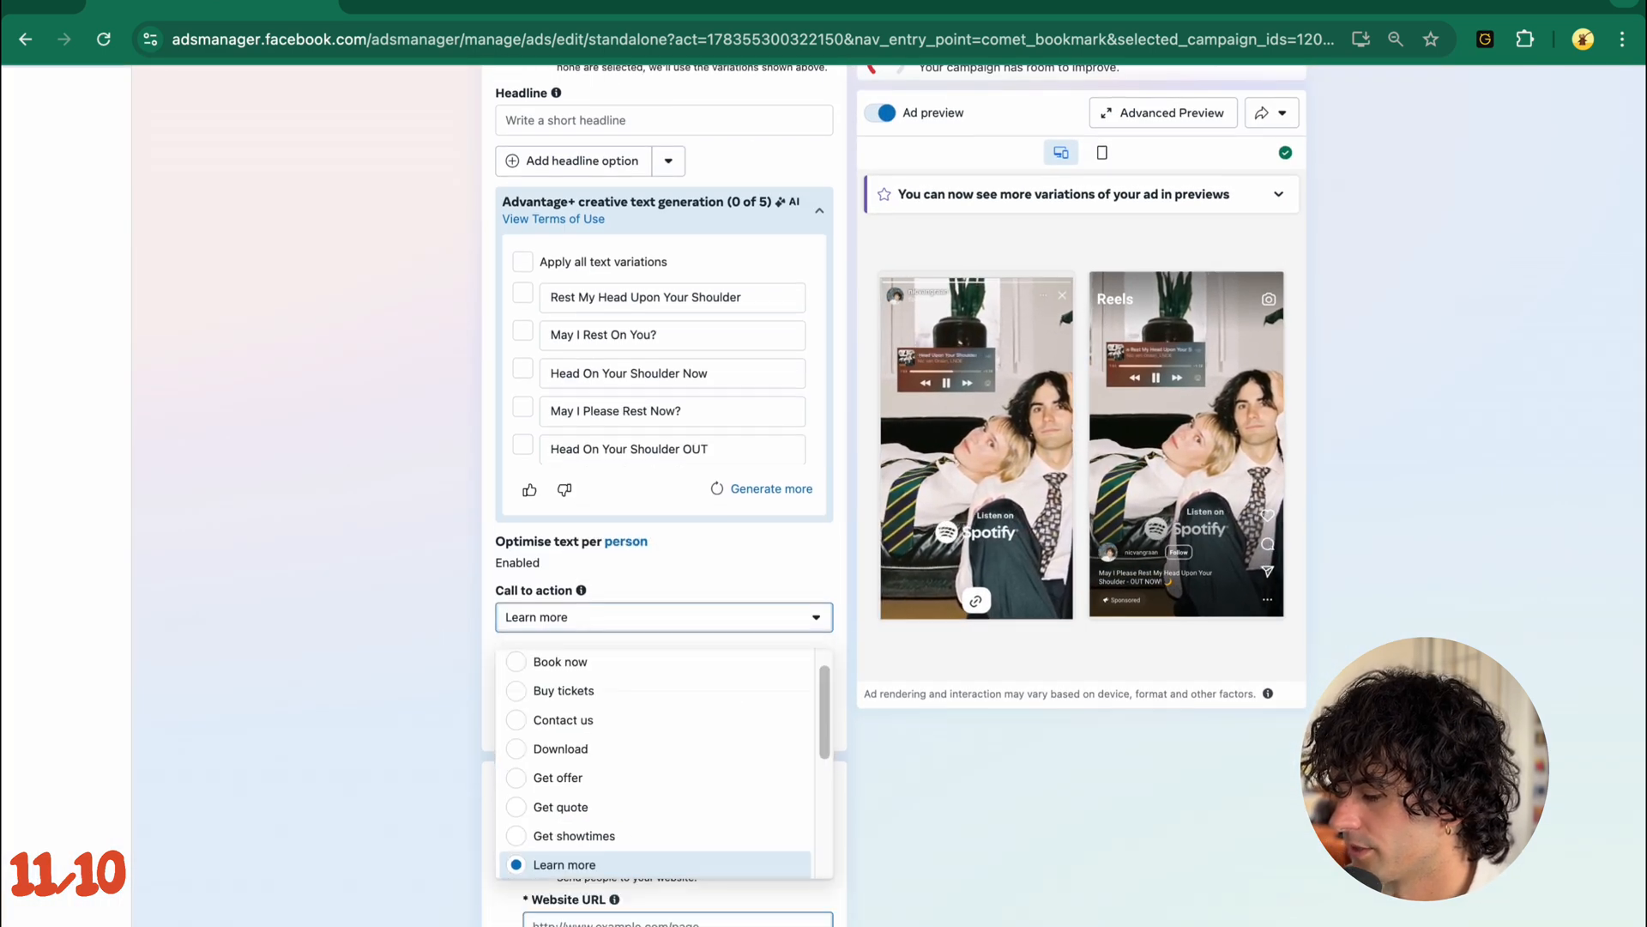
scroll(614, 592, up, 1)
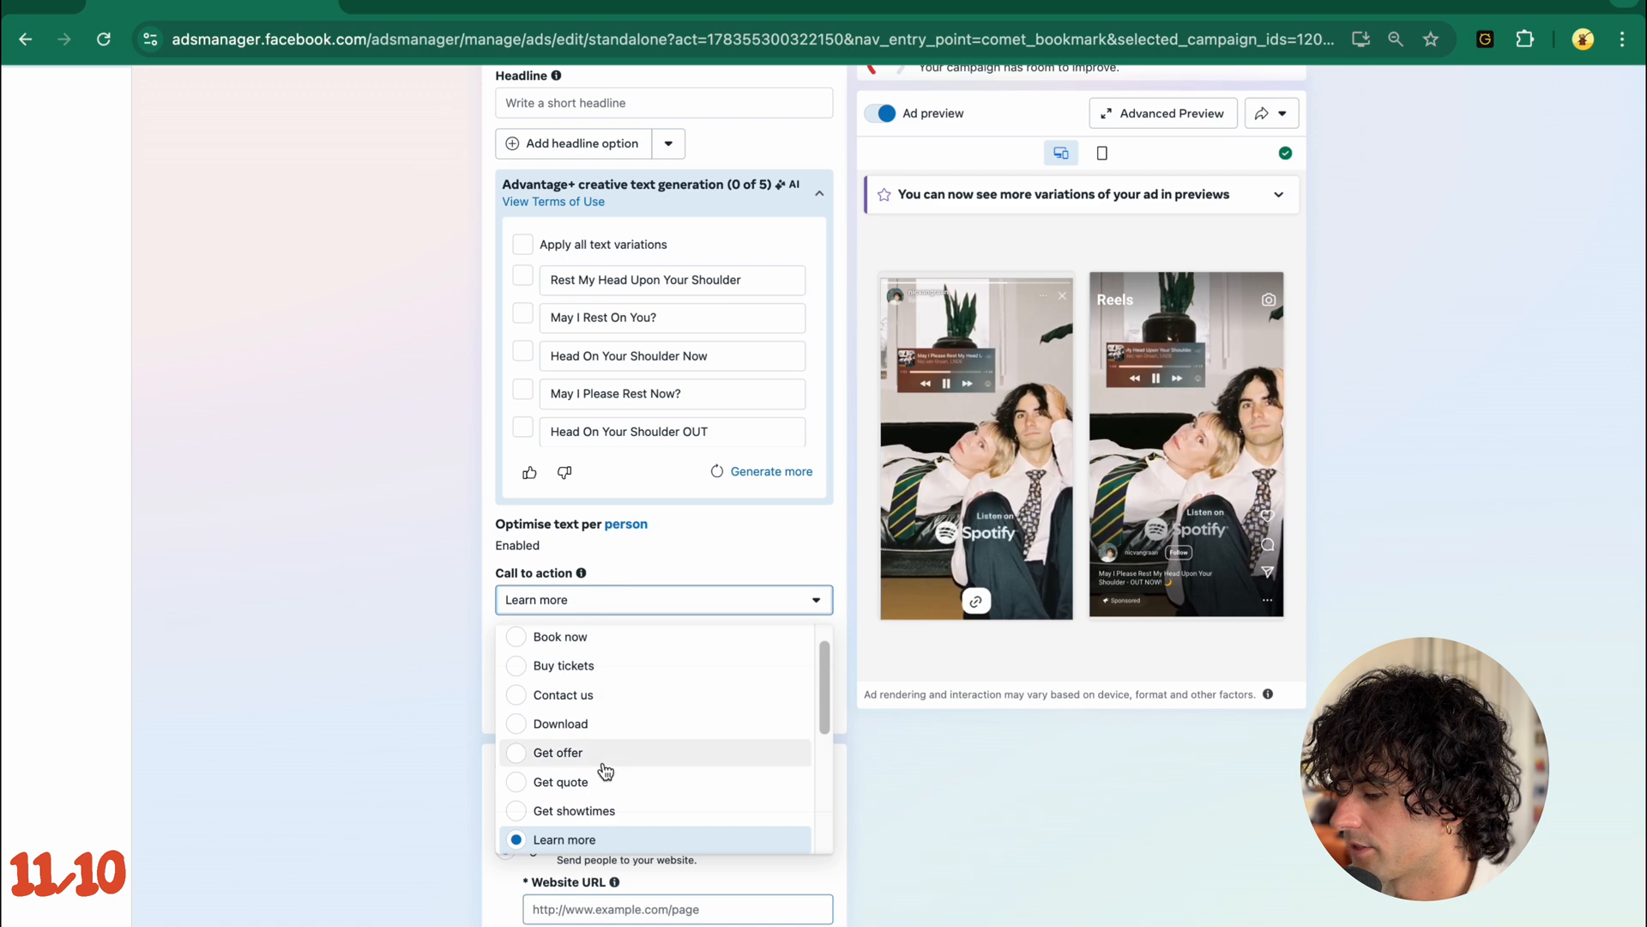
scroll(607, 770, up, 1)
scroll(607, 770, down, 2)
drag(817, 564, 825, 618)
click(615, 590)
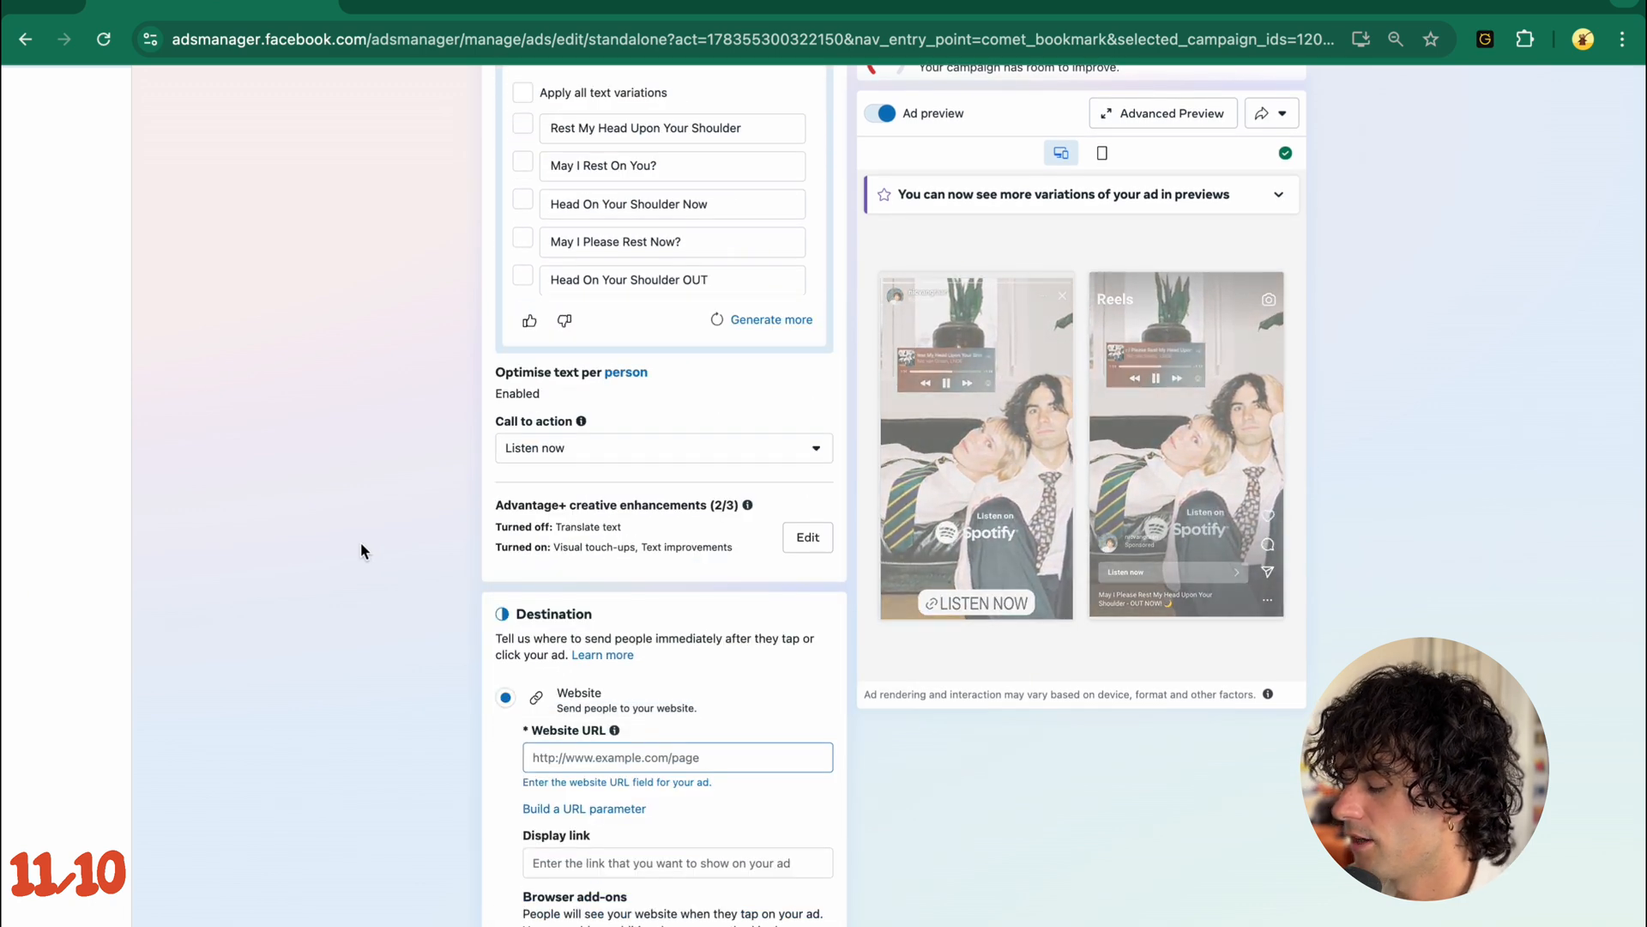
- Examine the ad's Destination, Languages and Tracking sections and return to the empty Website URL
scroll(361, 543, down, 2)
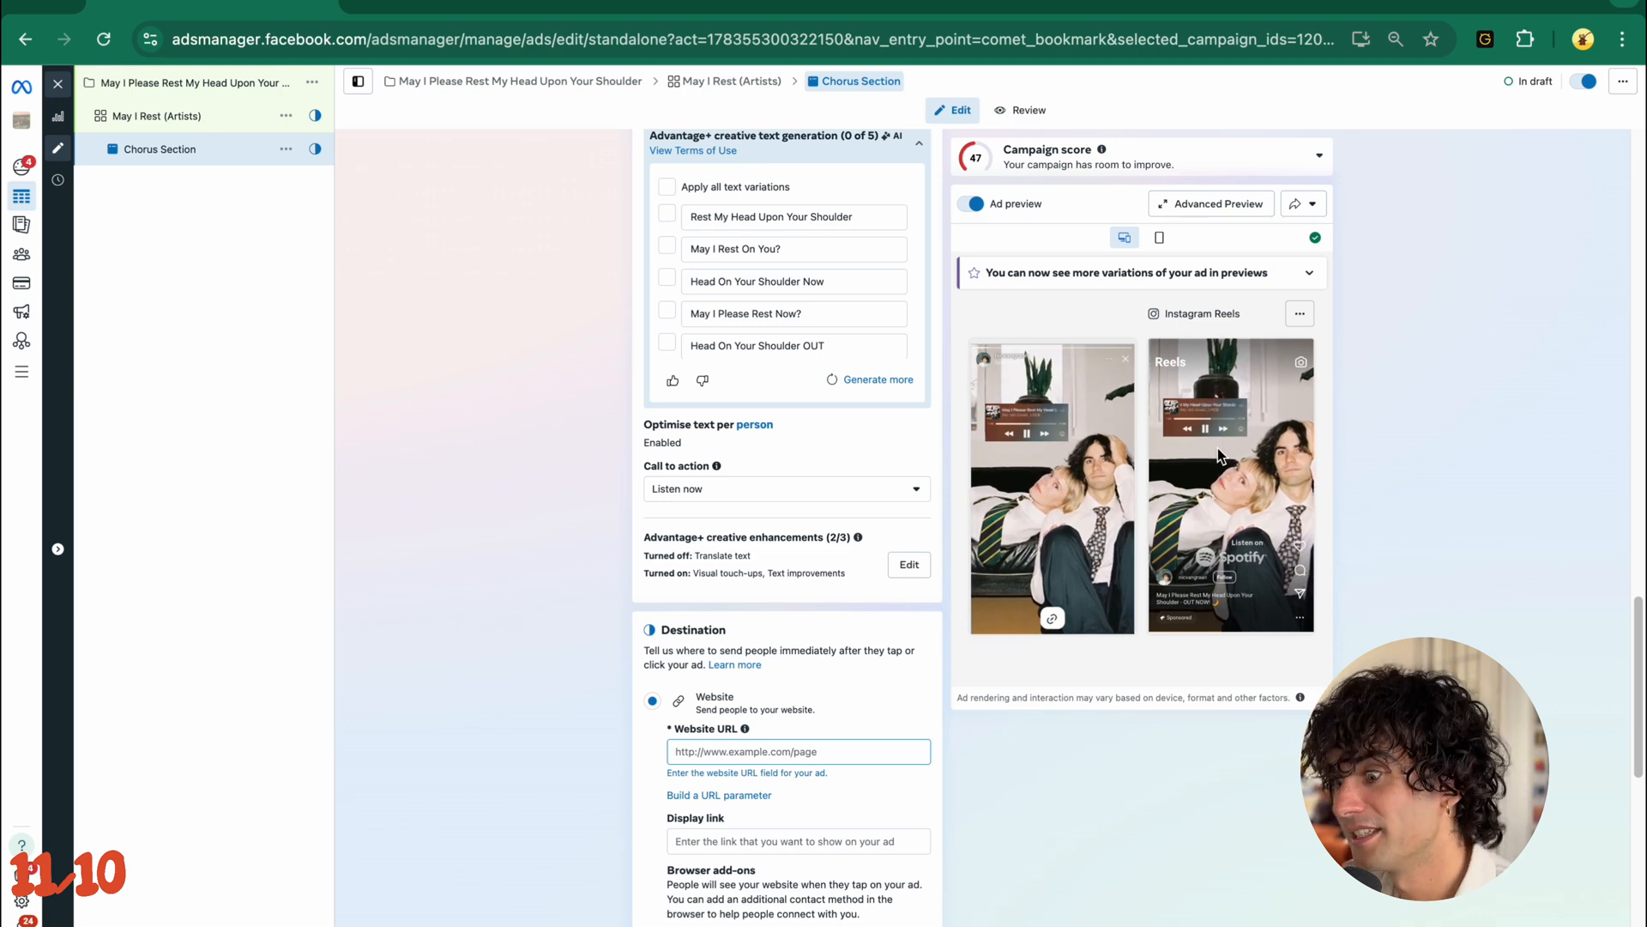
scroll(593, 673, down, 5)
scroll(597, 674, up, 2)
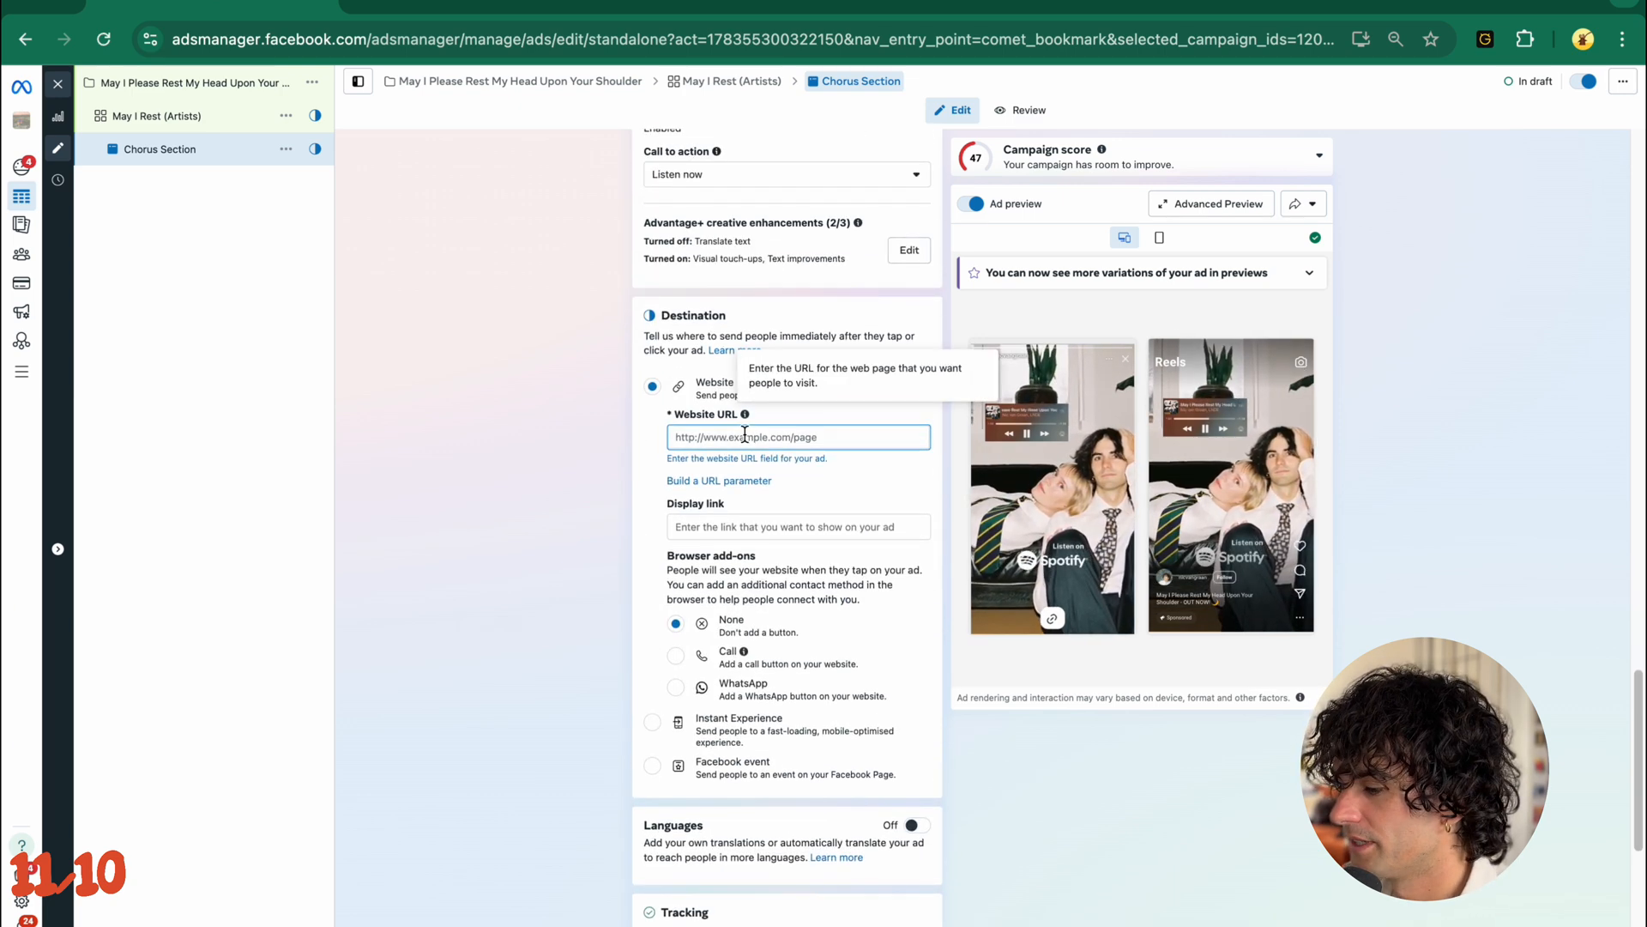
click(745, 435)
scroll(560, 527, down, 4)
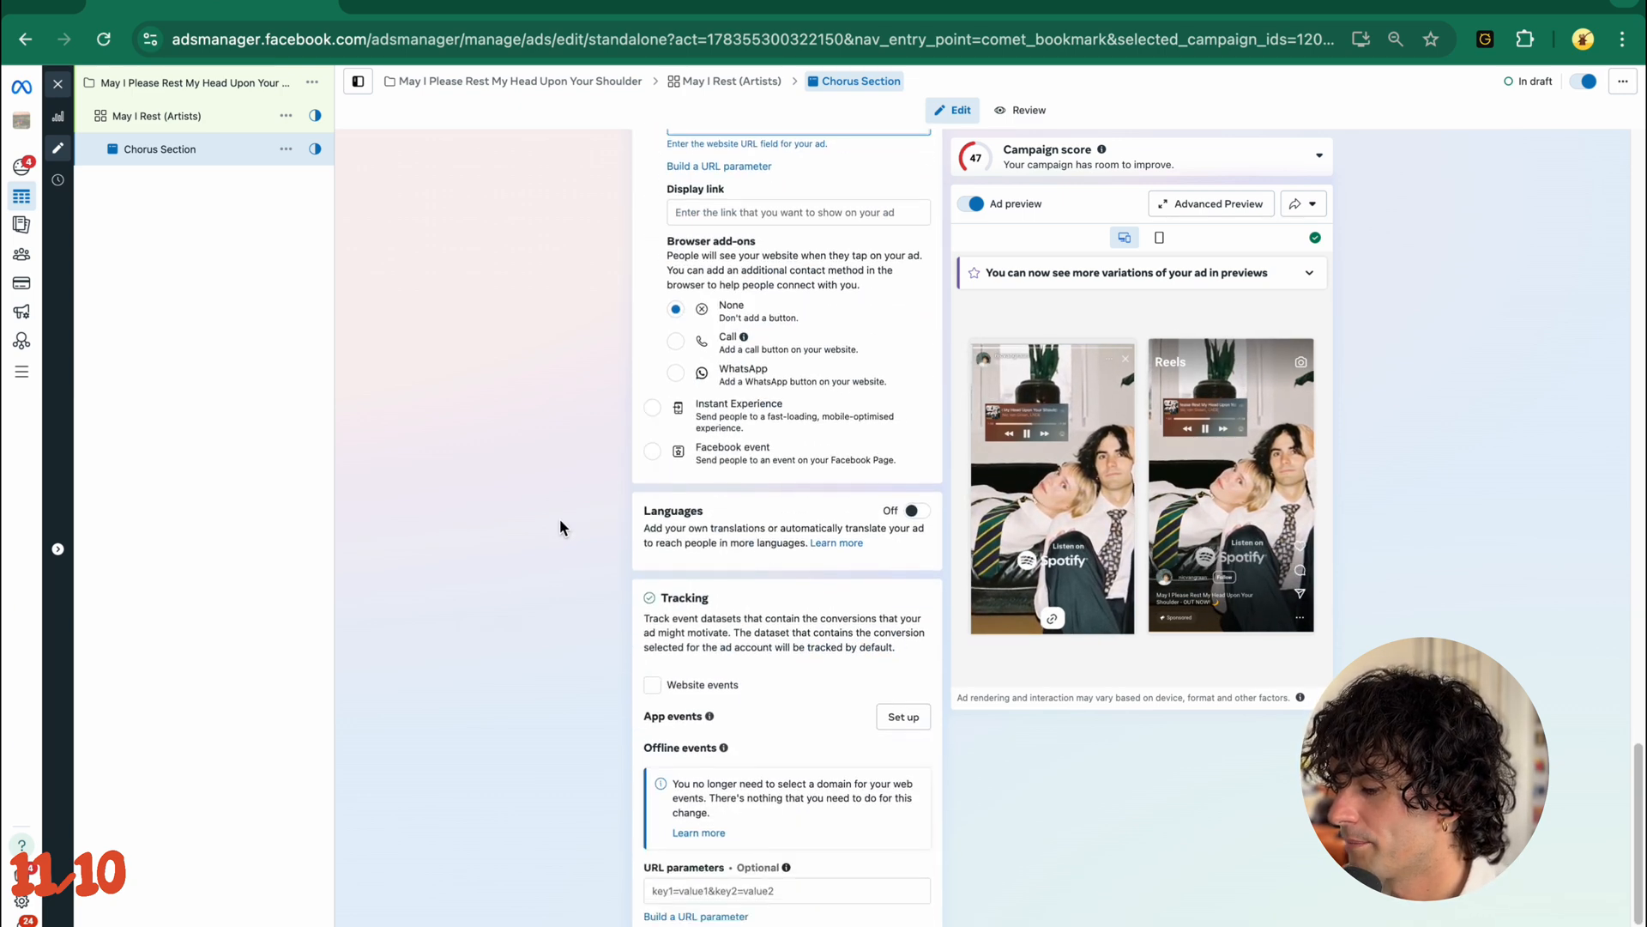
scroll(559, 526, up, 3)
scroll(559, 521, up, 1)
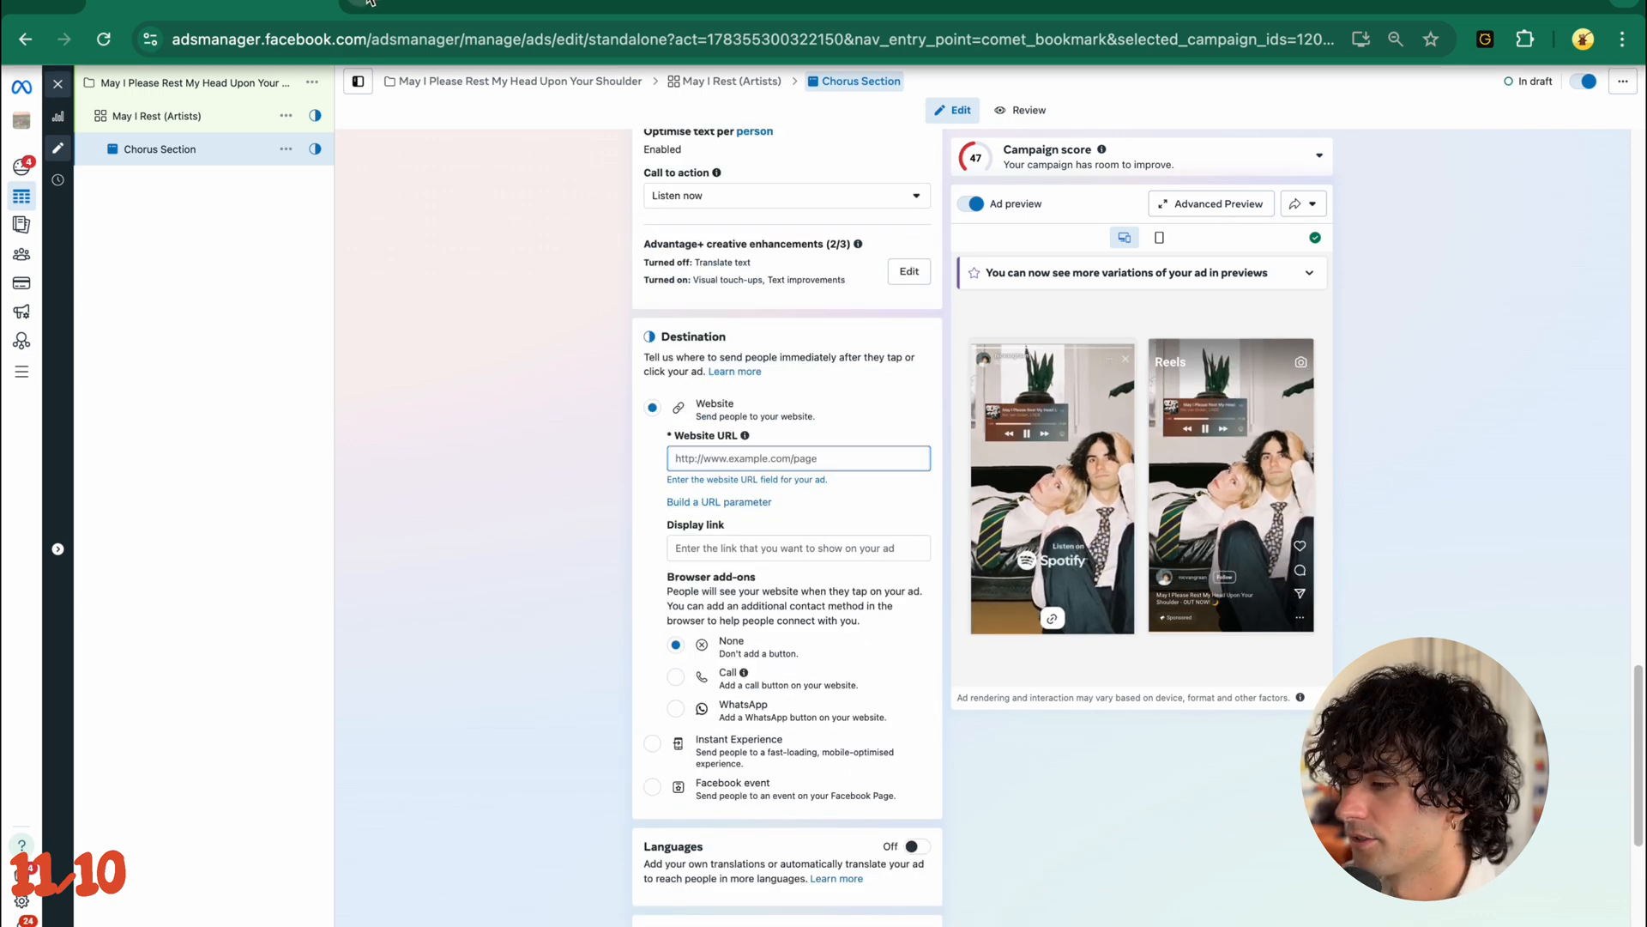
- Open SubmitHub in a new browser tab and go to its Links tool
key(super+t)
click(340, 91)
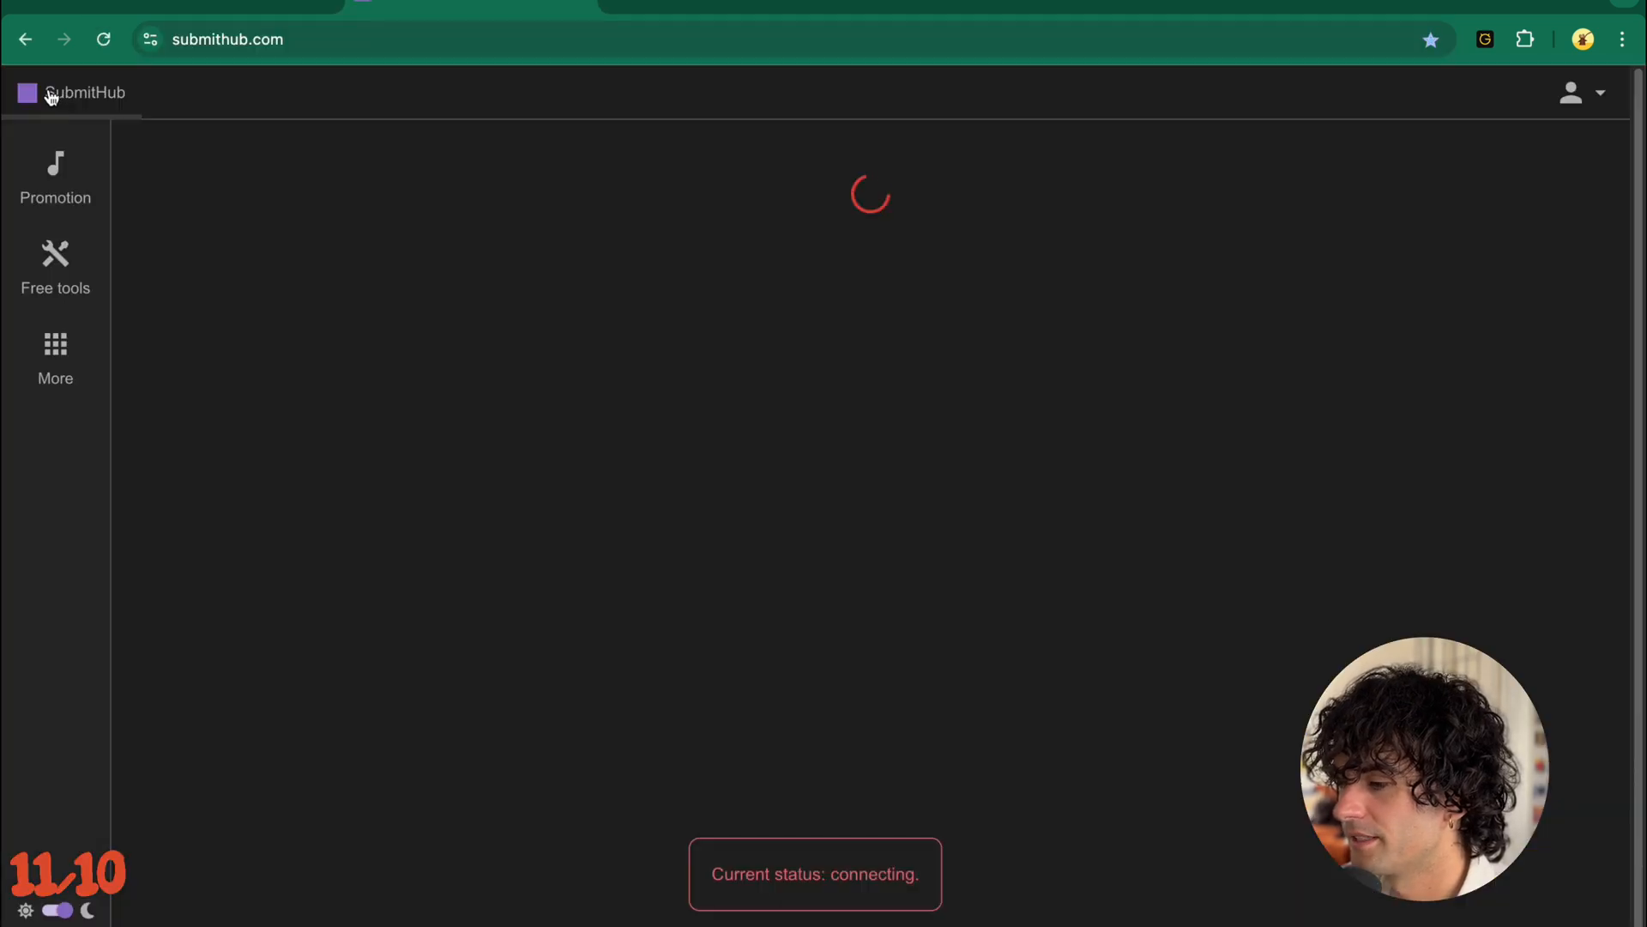
mouse_move(54, 171)
mouse_move(92, 254)
click(193, 236)
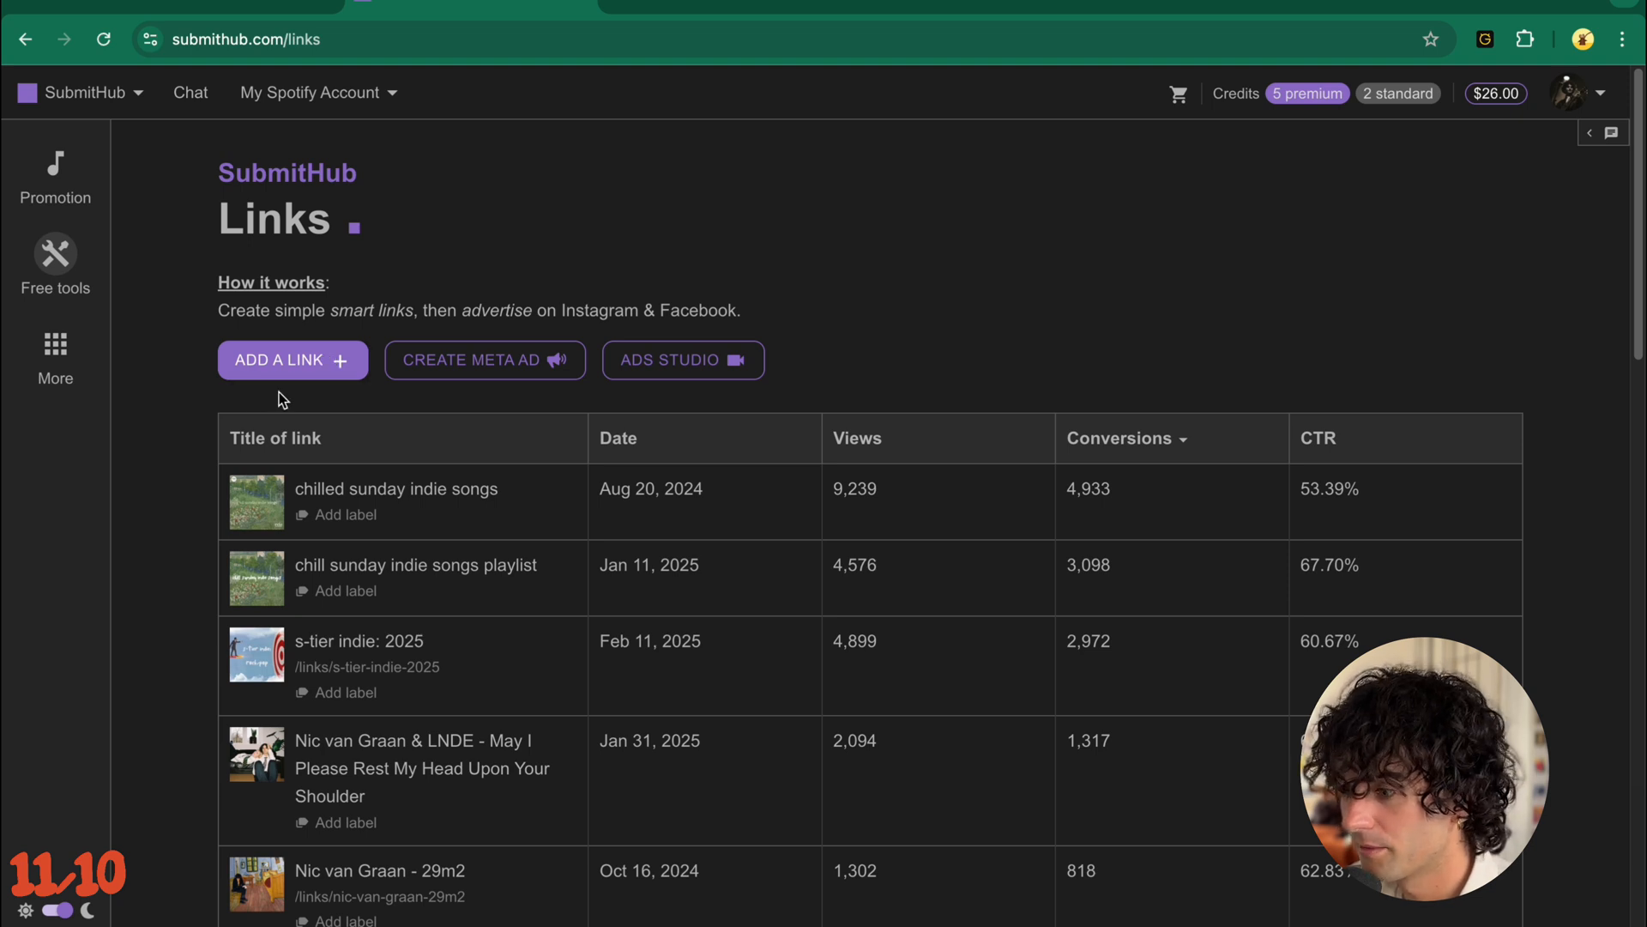
- Create a Spotify track smart link for "May I Please Rest My Head Upon Your Shoulder" from the listed tracks
click(316, 368)
click(576, 412)
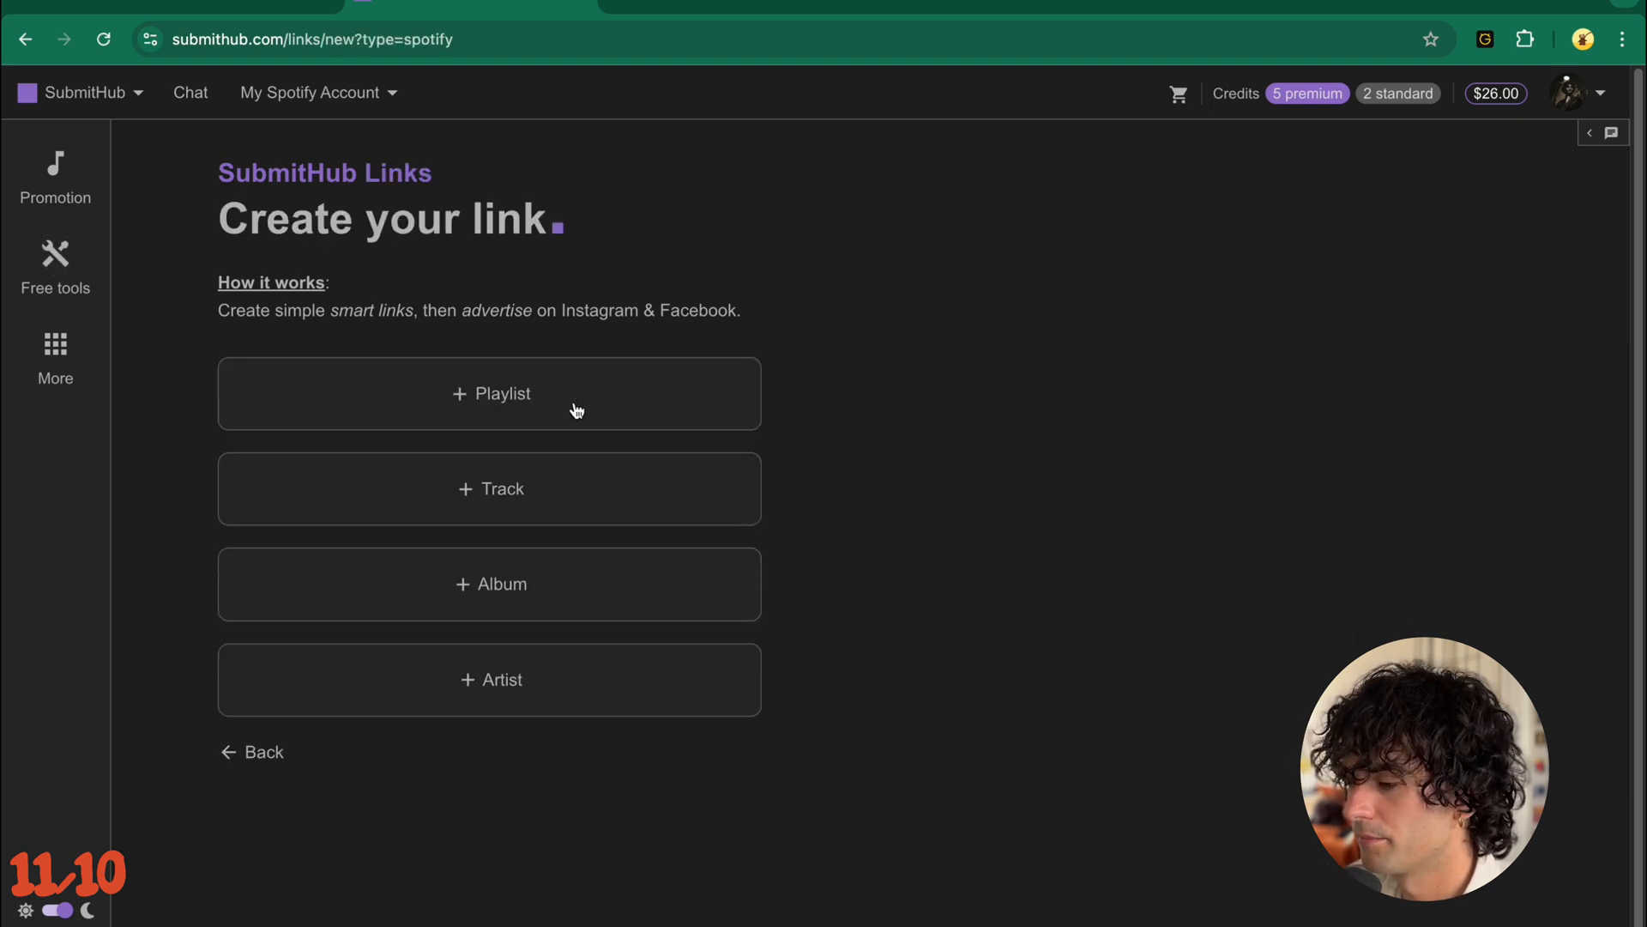
click(568, 491)
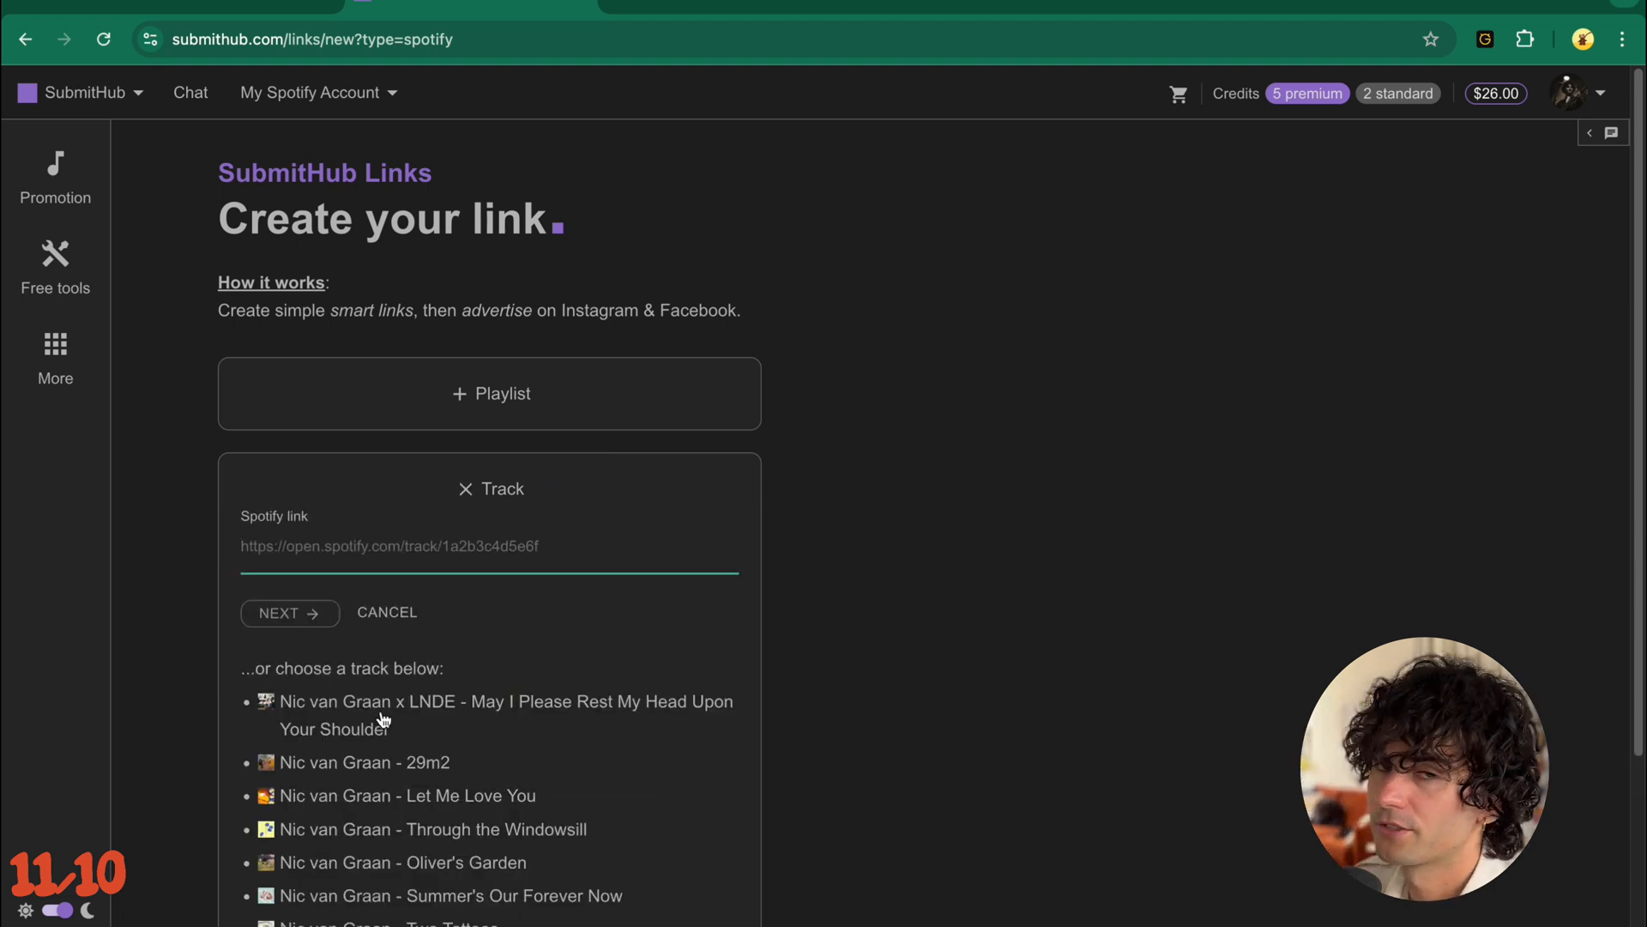
click(384, 720)
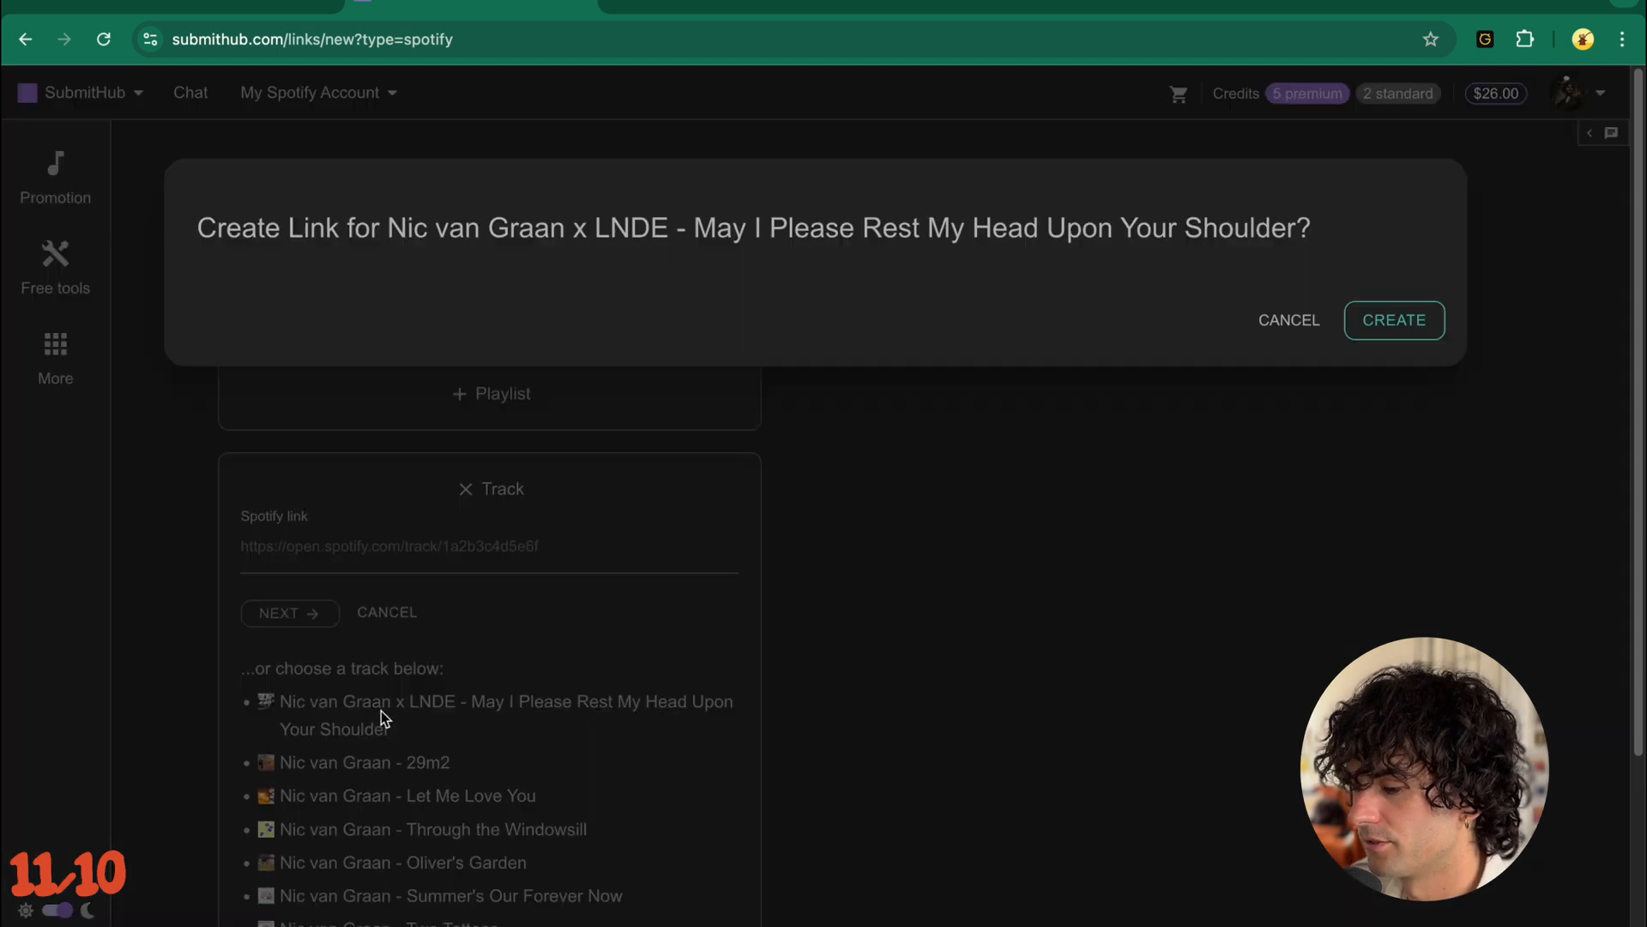
click(1391, 328)
- Edit the new smart link to include a Meta pixel and fill in the Meta Pixel ID
scroll(1107, 717, down, 5)
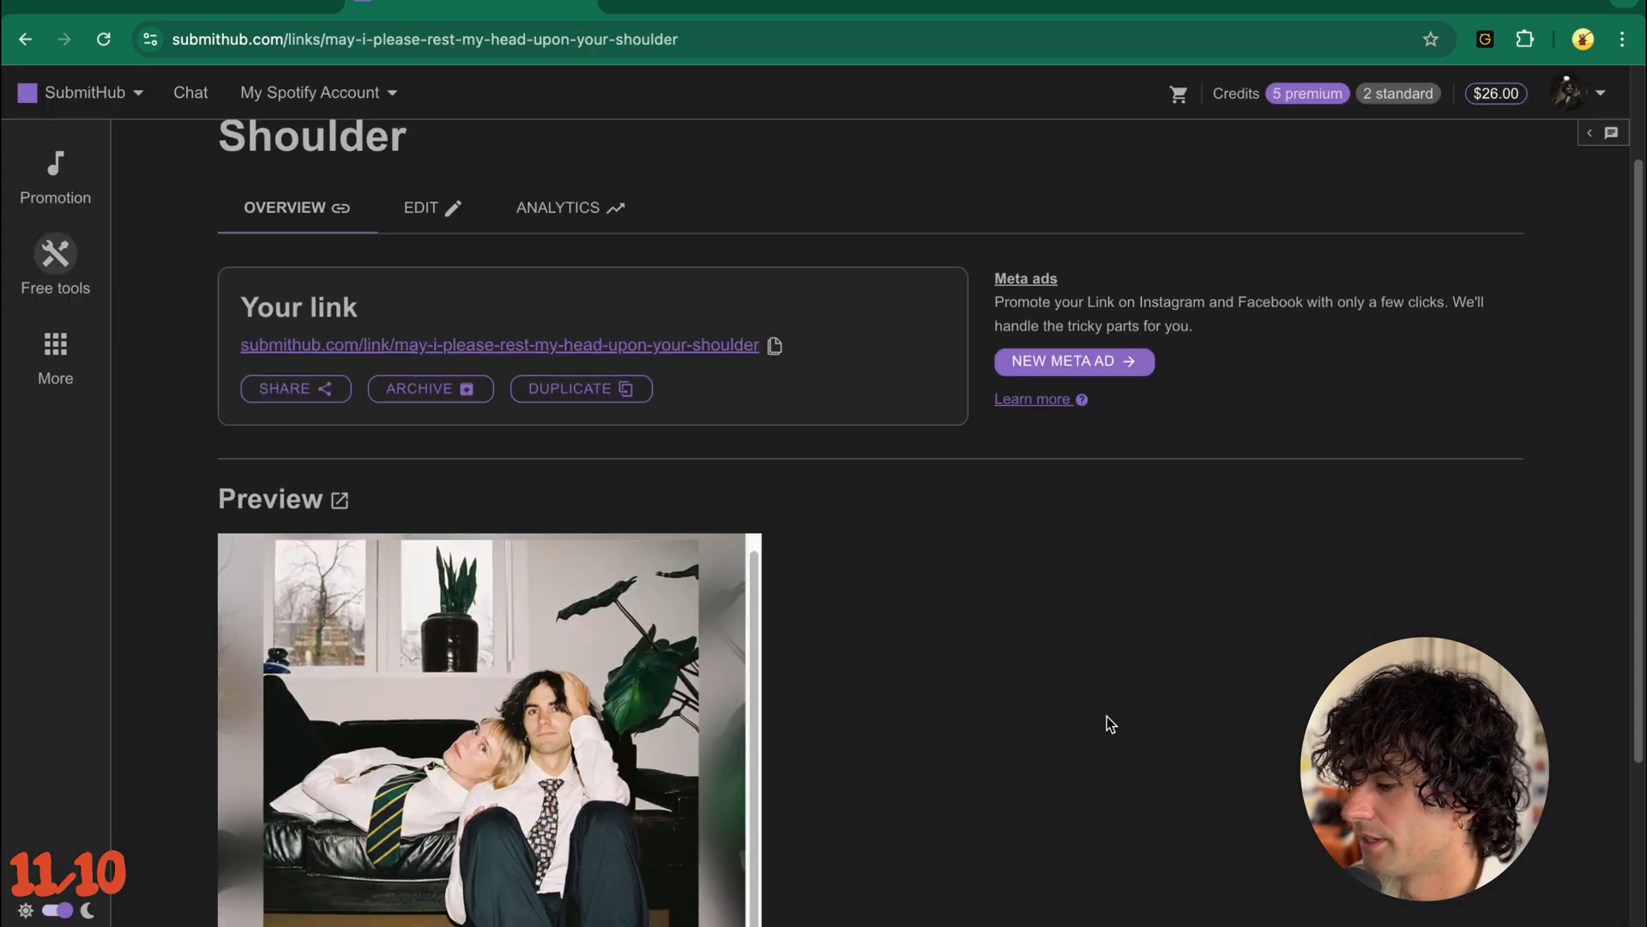
scroll(1107, 720, up, 3)
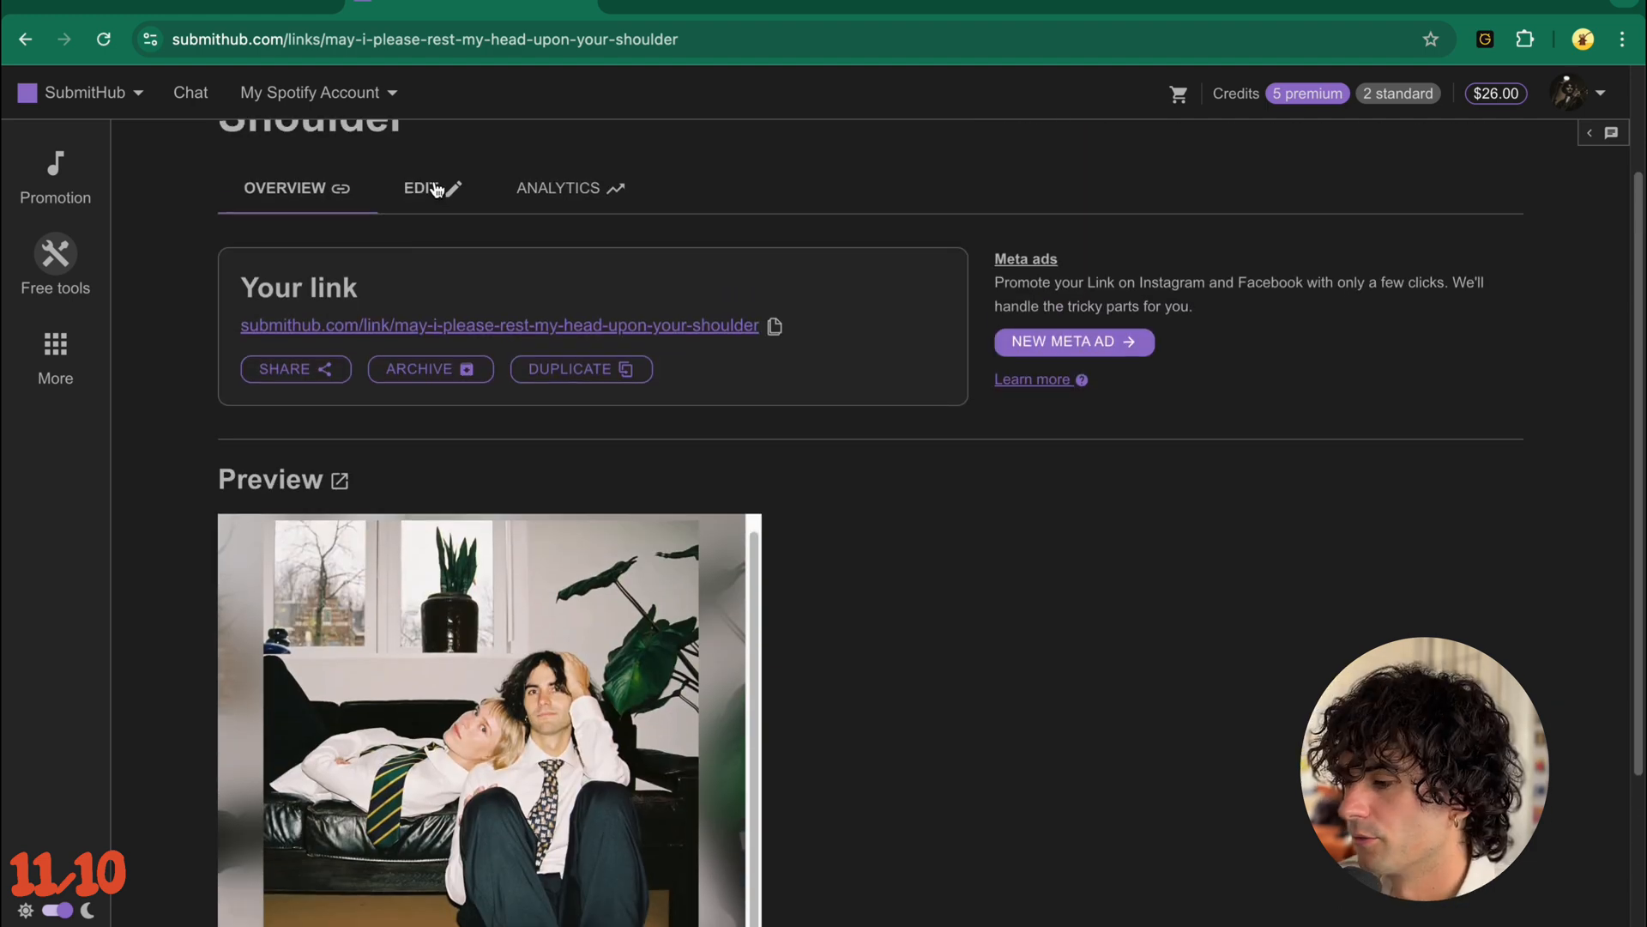
click(436, 189)
scroll(805, 669, down, 3)
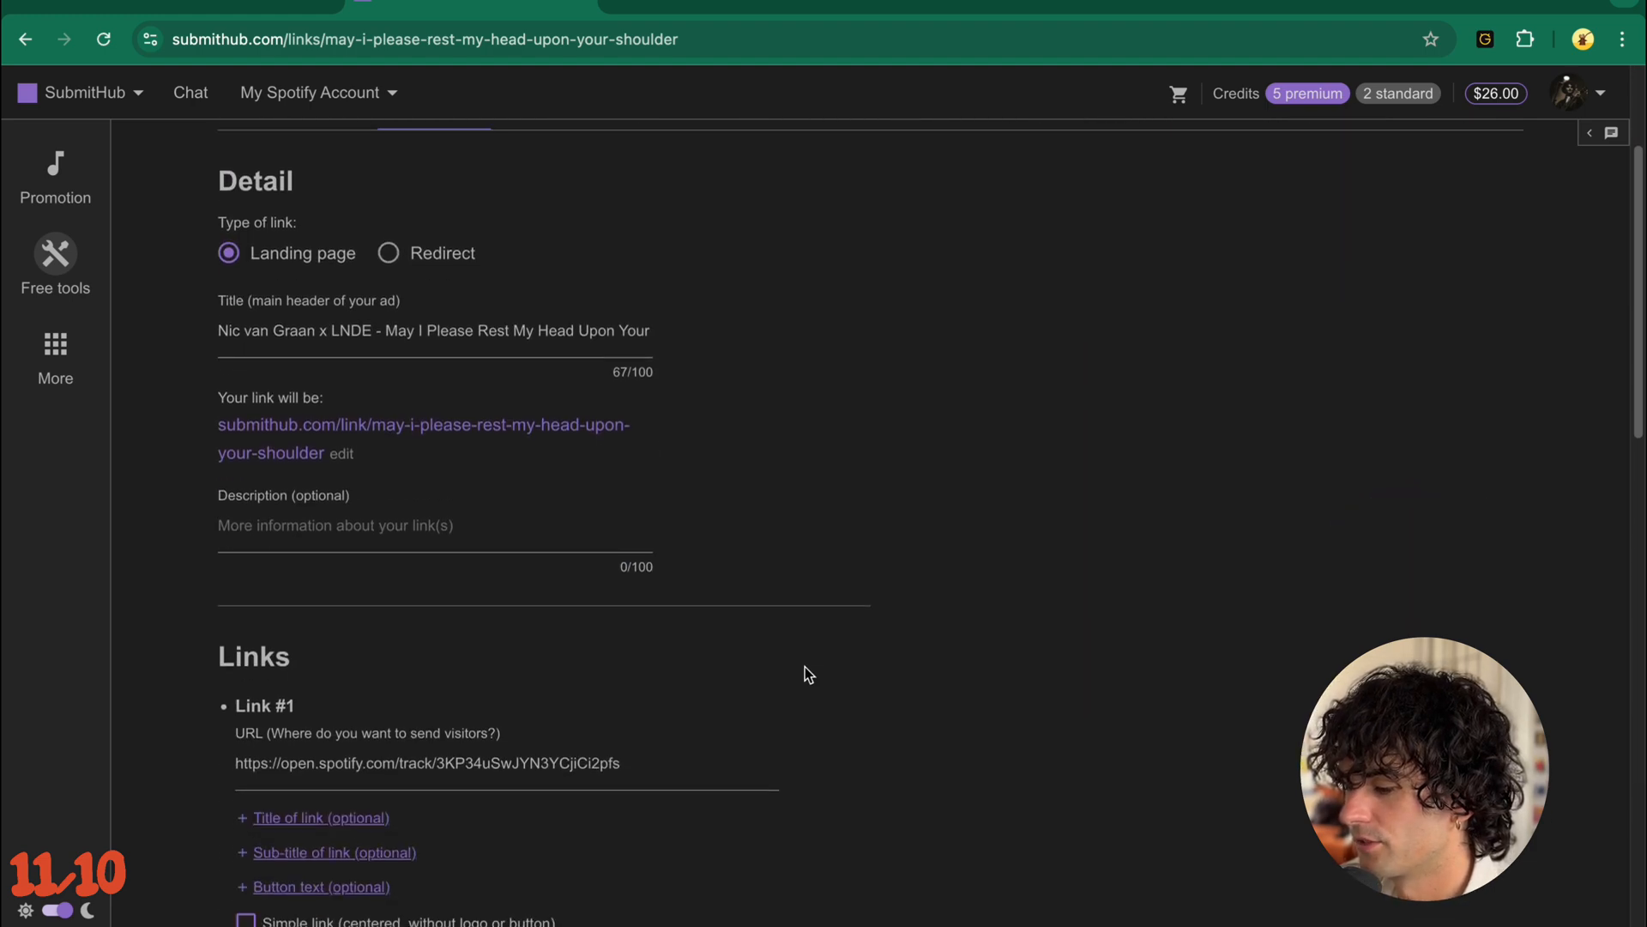
scroll(805, 673, down, 3)
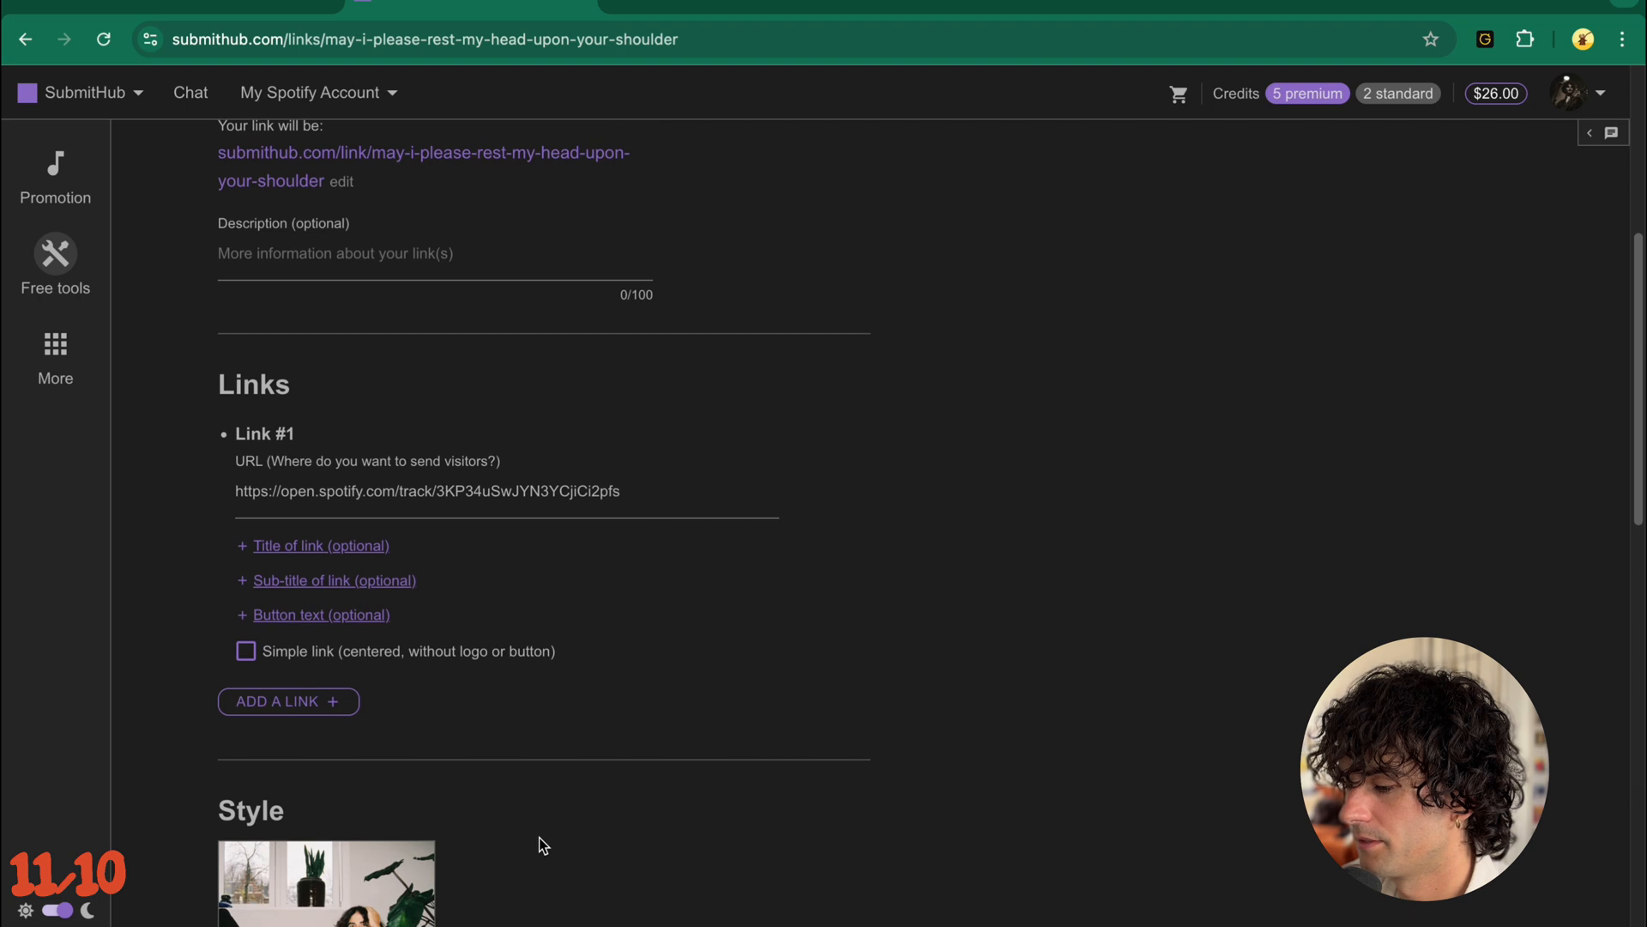
scroll(491, 566, down, 5)
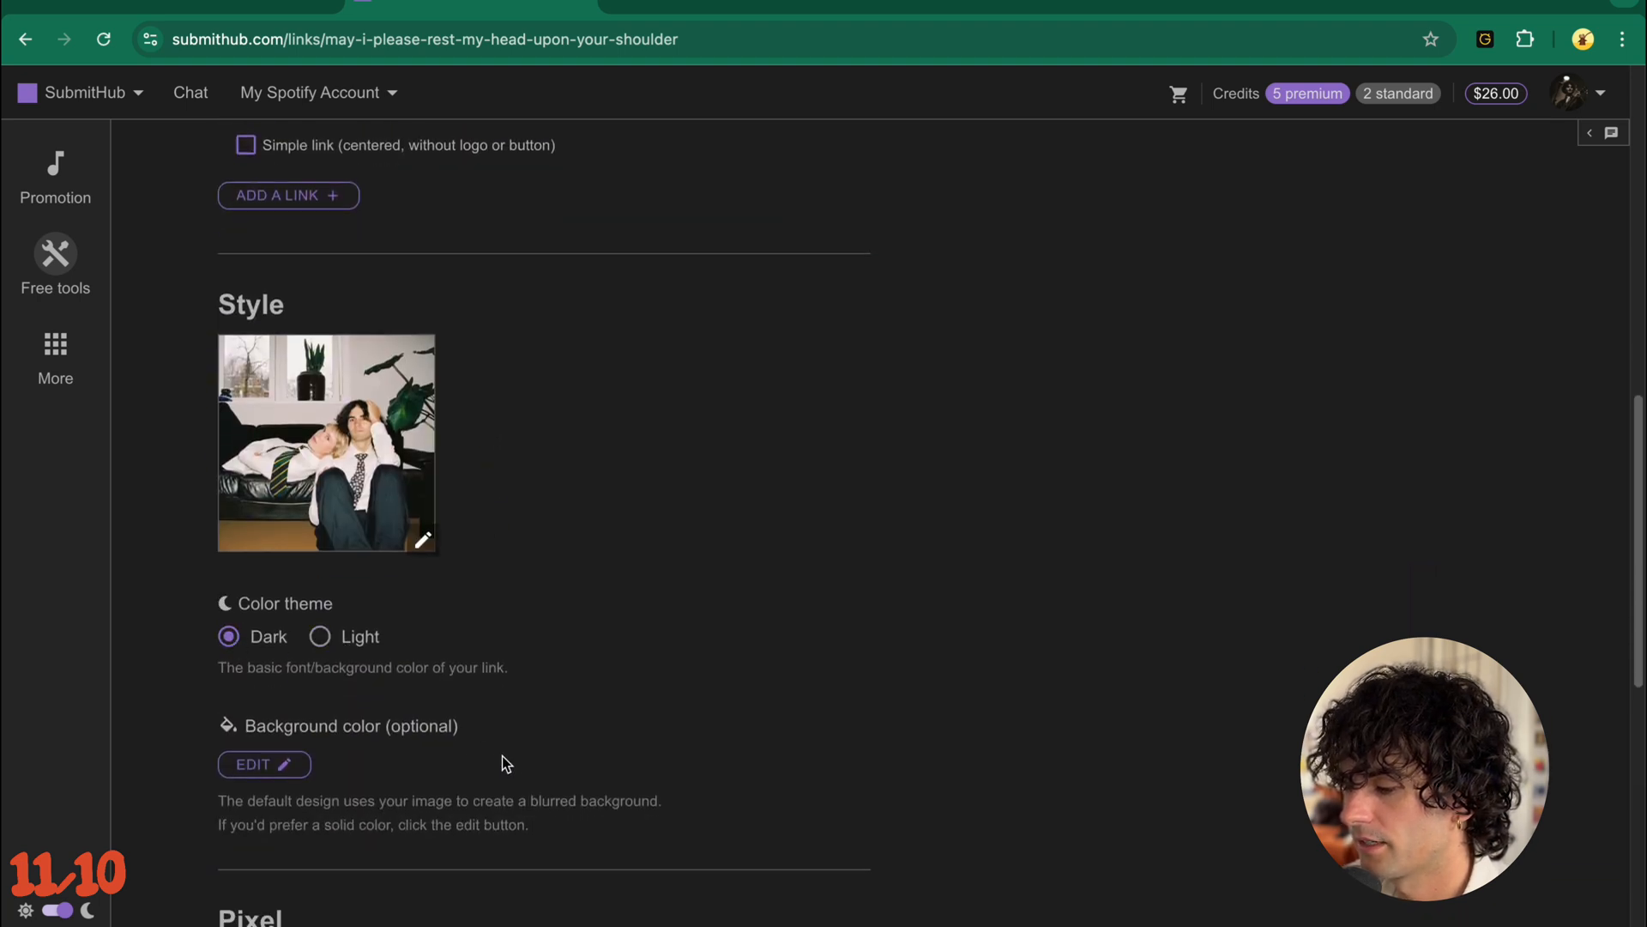
scroll(506, 758, down, 4)
click(356, 629)
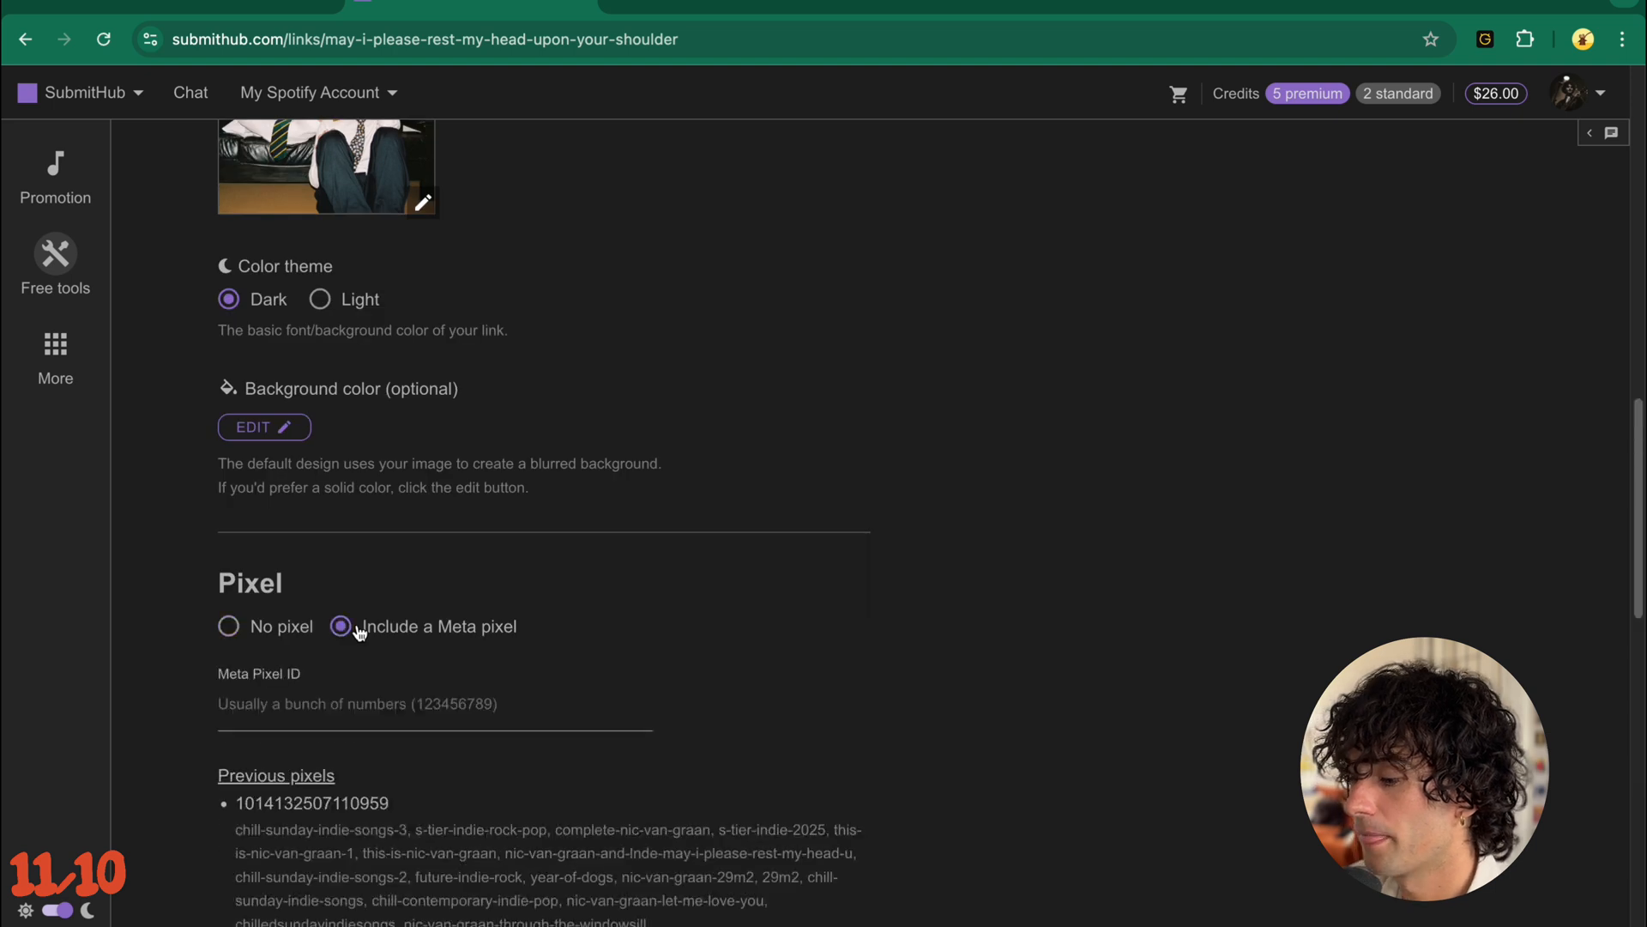
click(338, 702)
scroll(338, 707, down, 1)
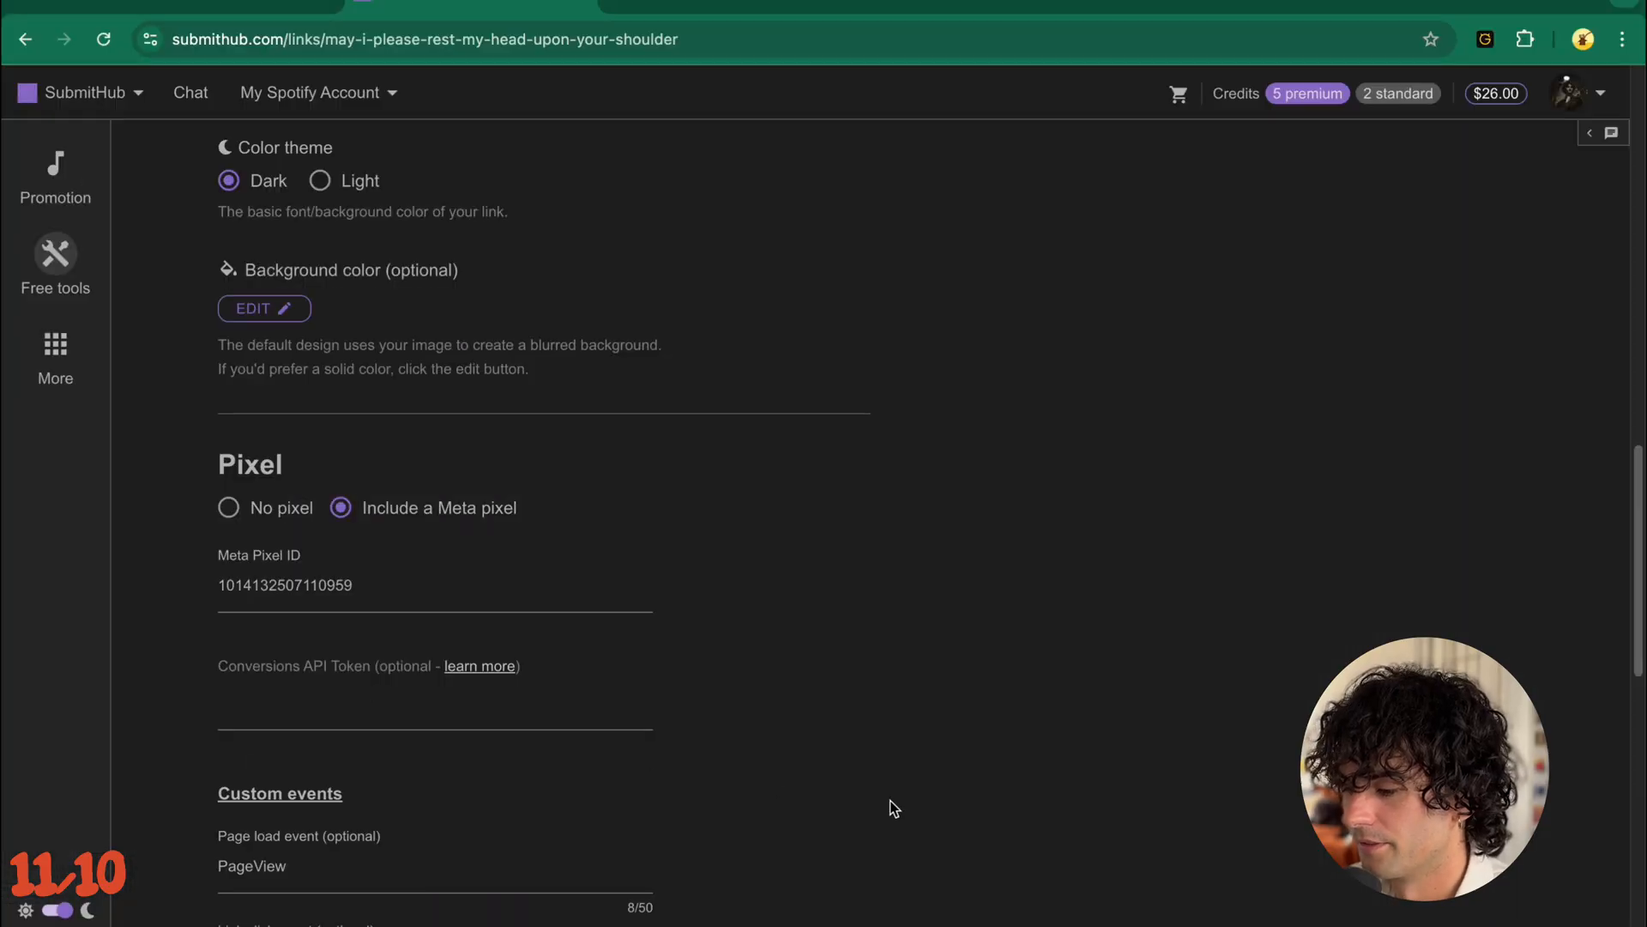
- Check the link's custom event, social media and audio settings without adding audio, and save the smart link
scroll(893, 808, down, 3)
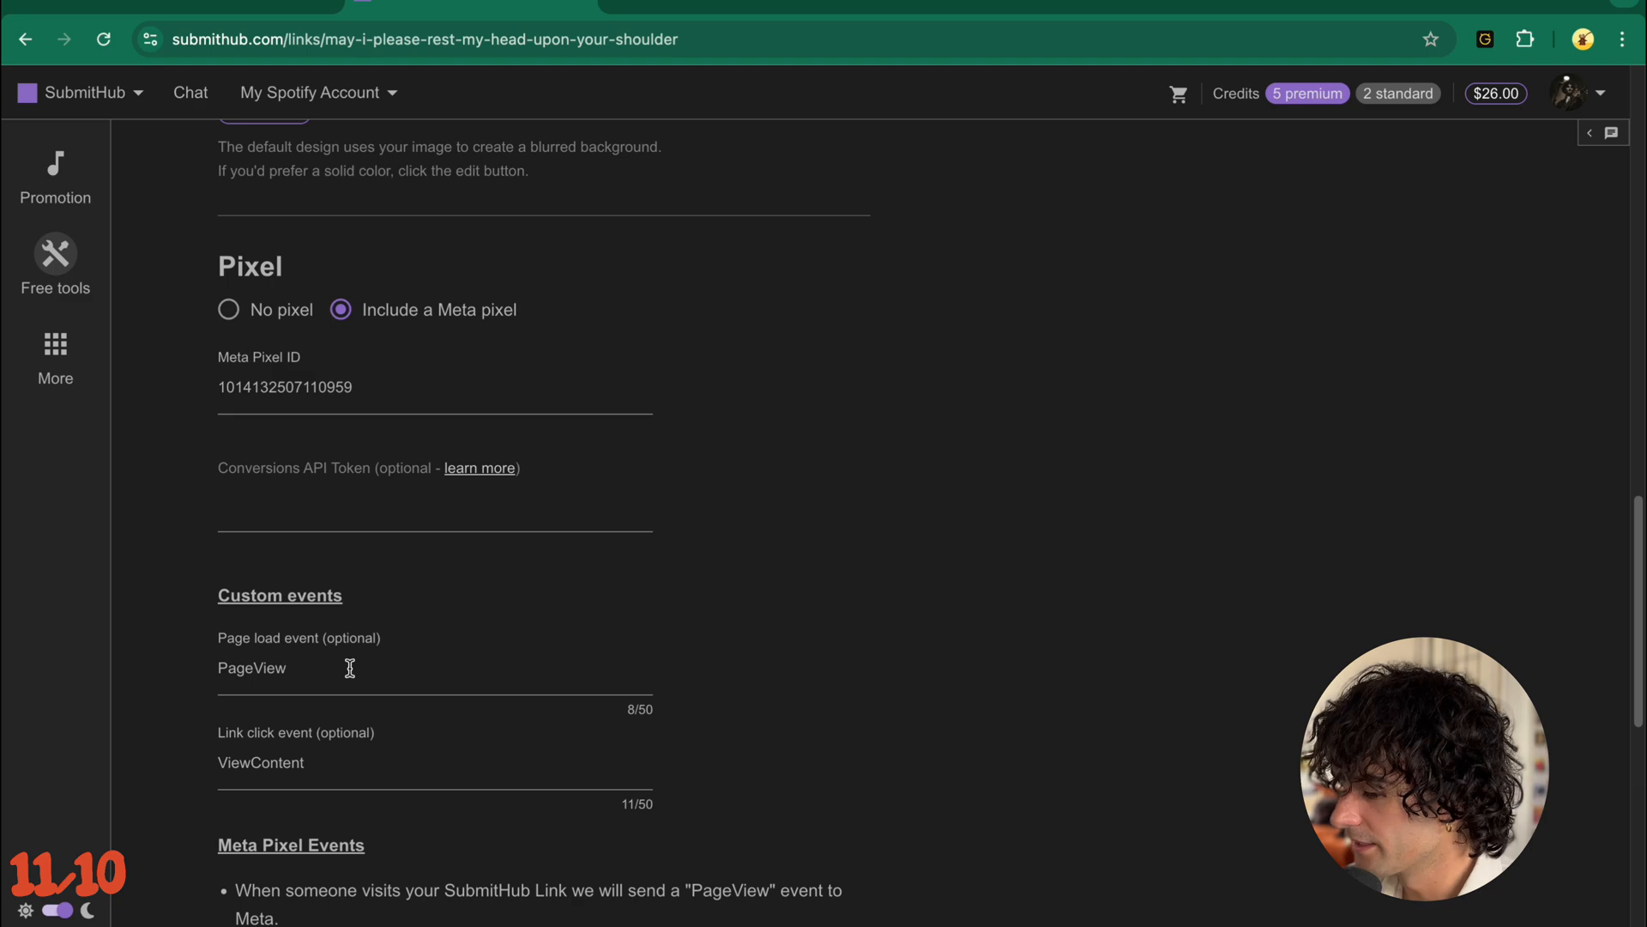
scroll(350, 667, down, 10)
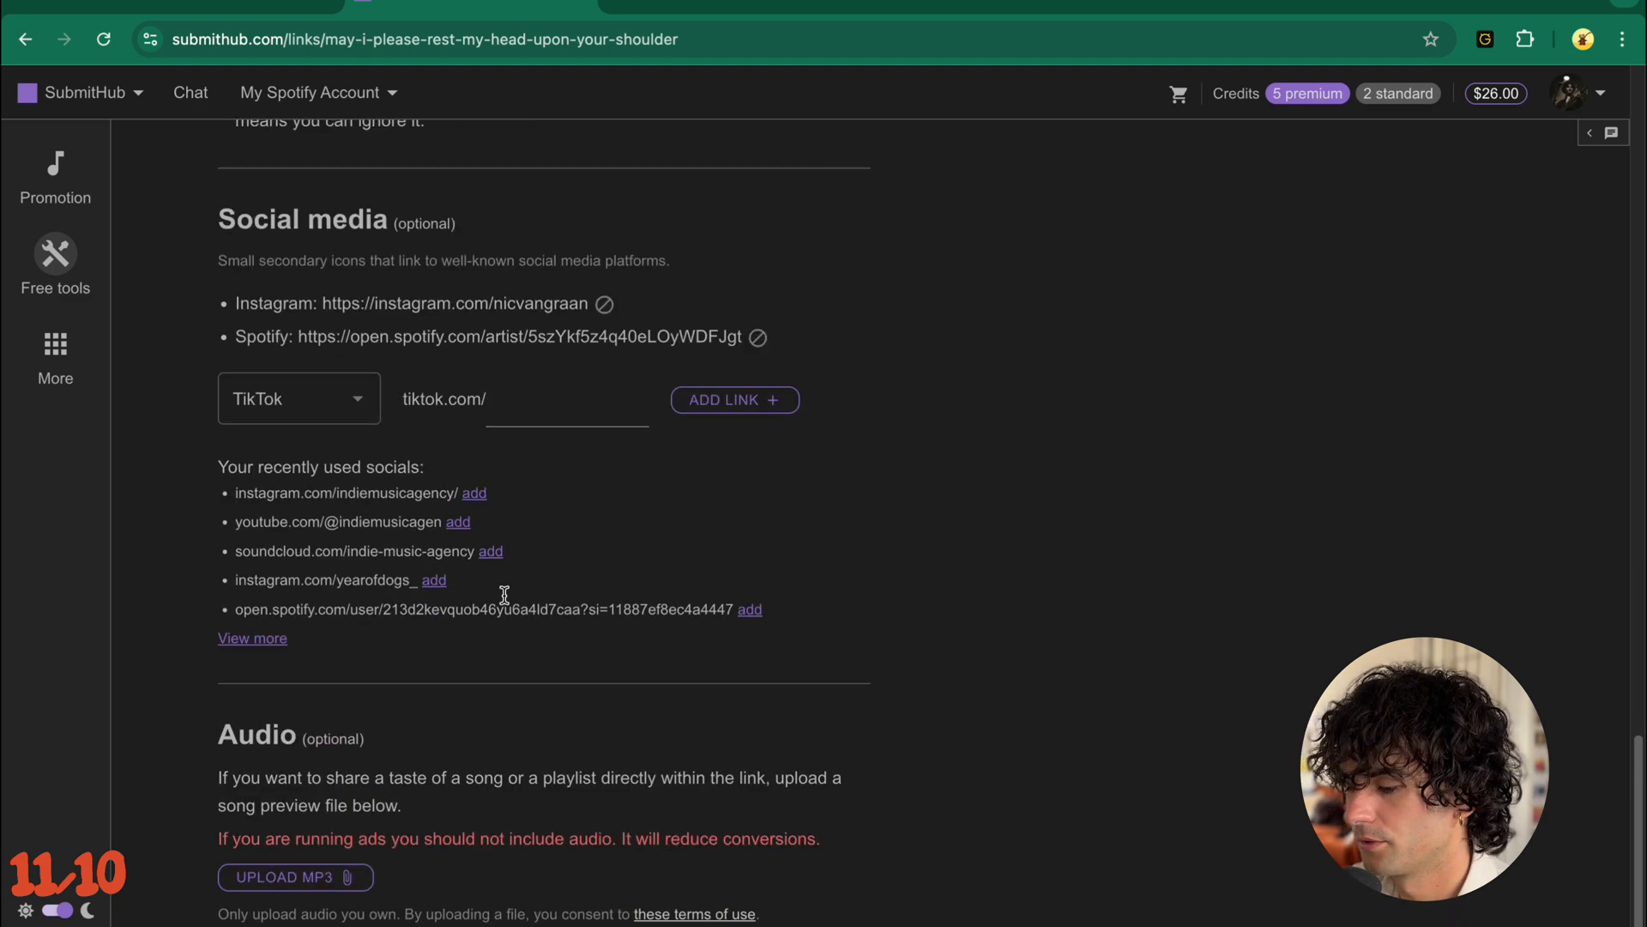
scroll(504, 594, down, 2)
scroll(677, 778, up, 15)
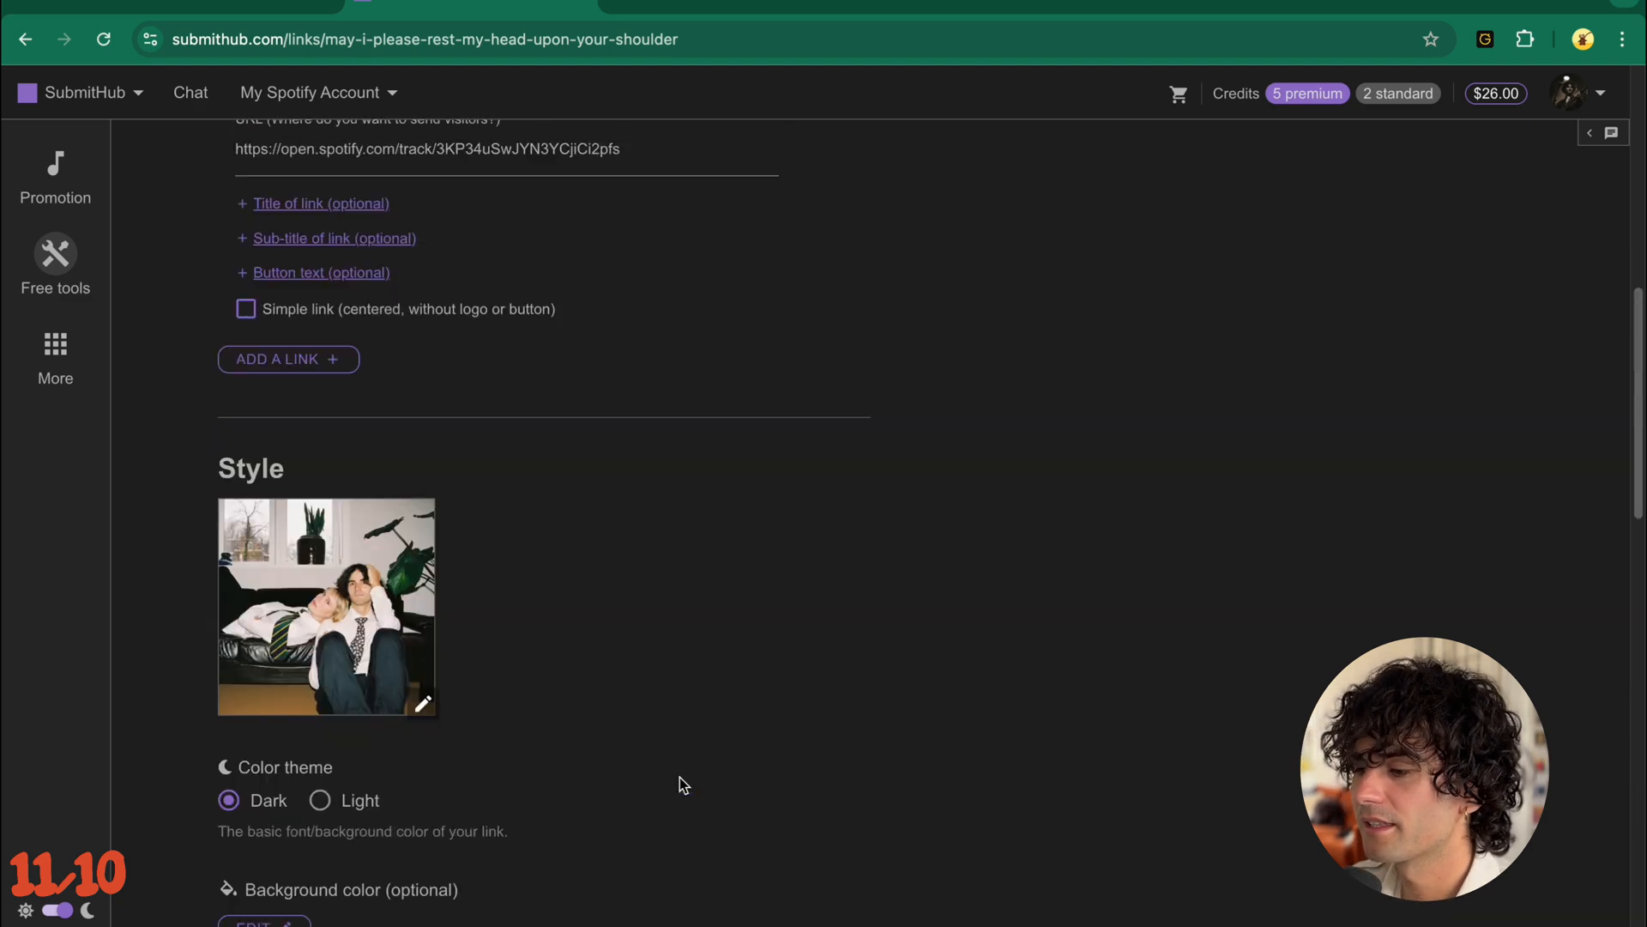
scroll(682, 784, up, 10)
scroll(682, 783, down, 20)
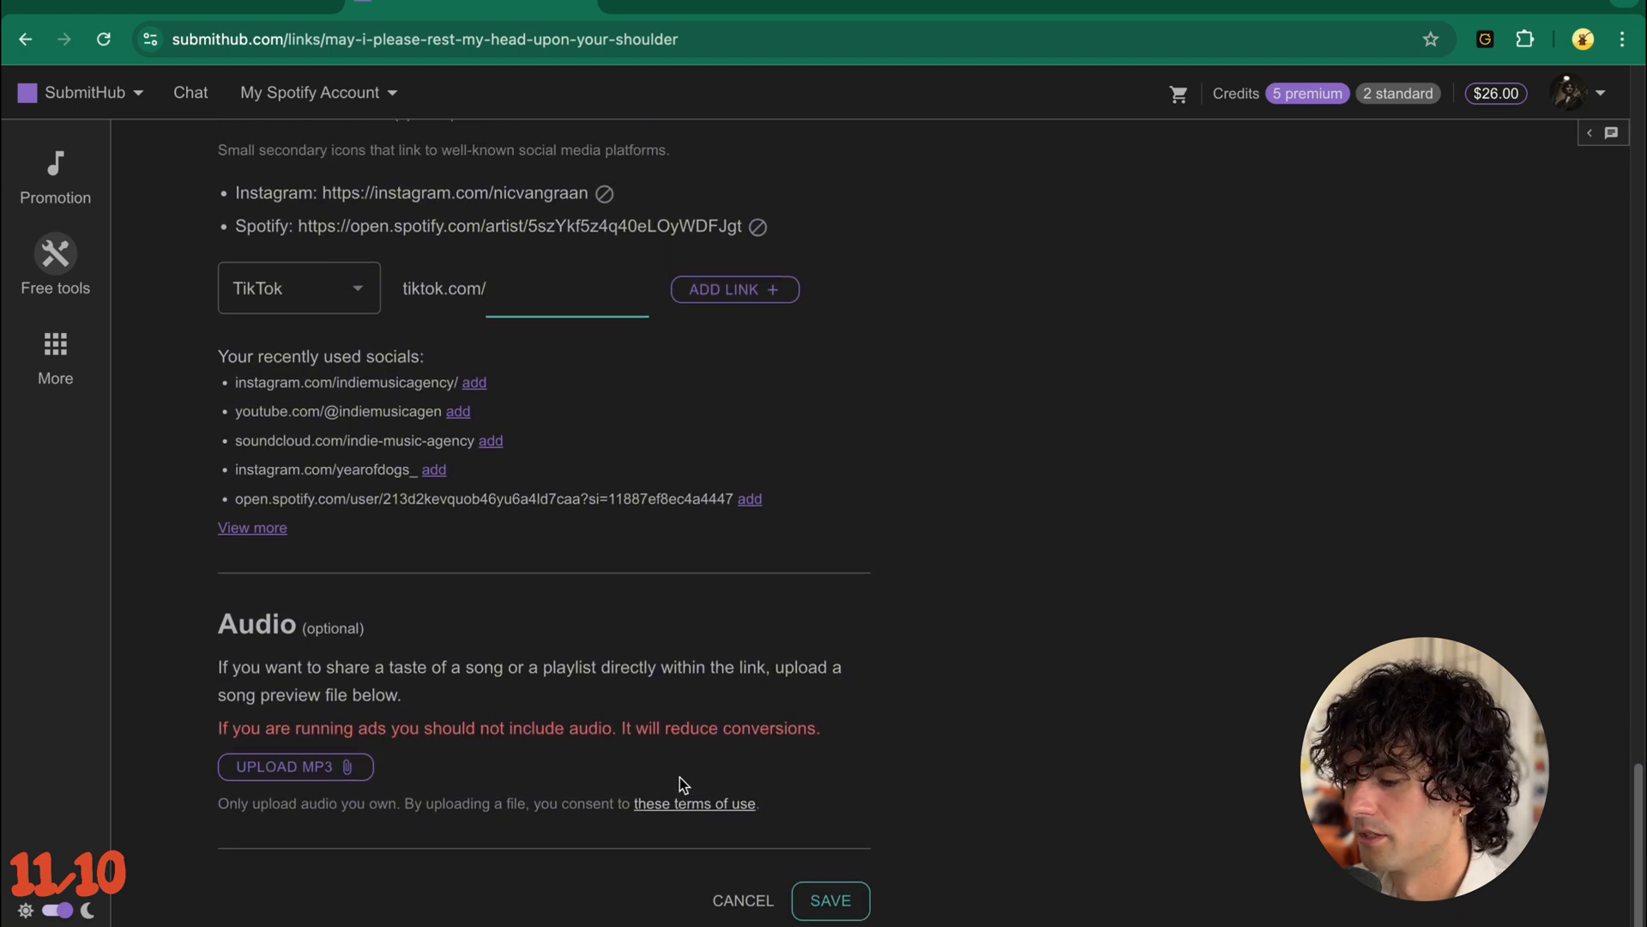
click(854, 901)
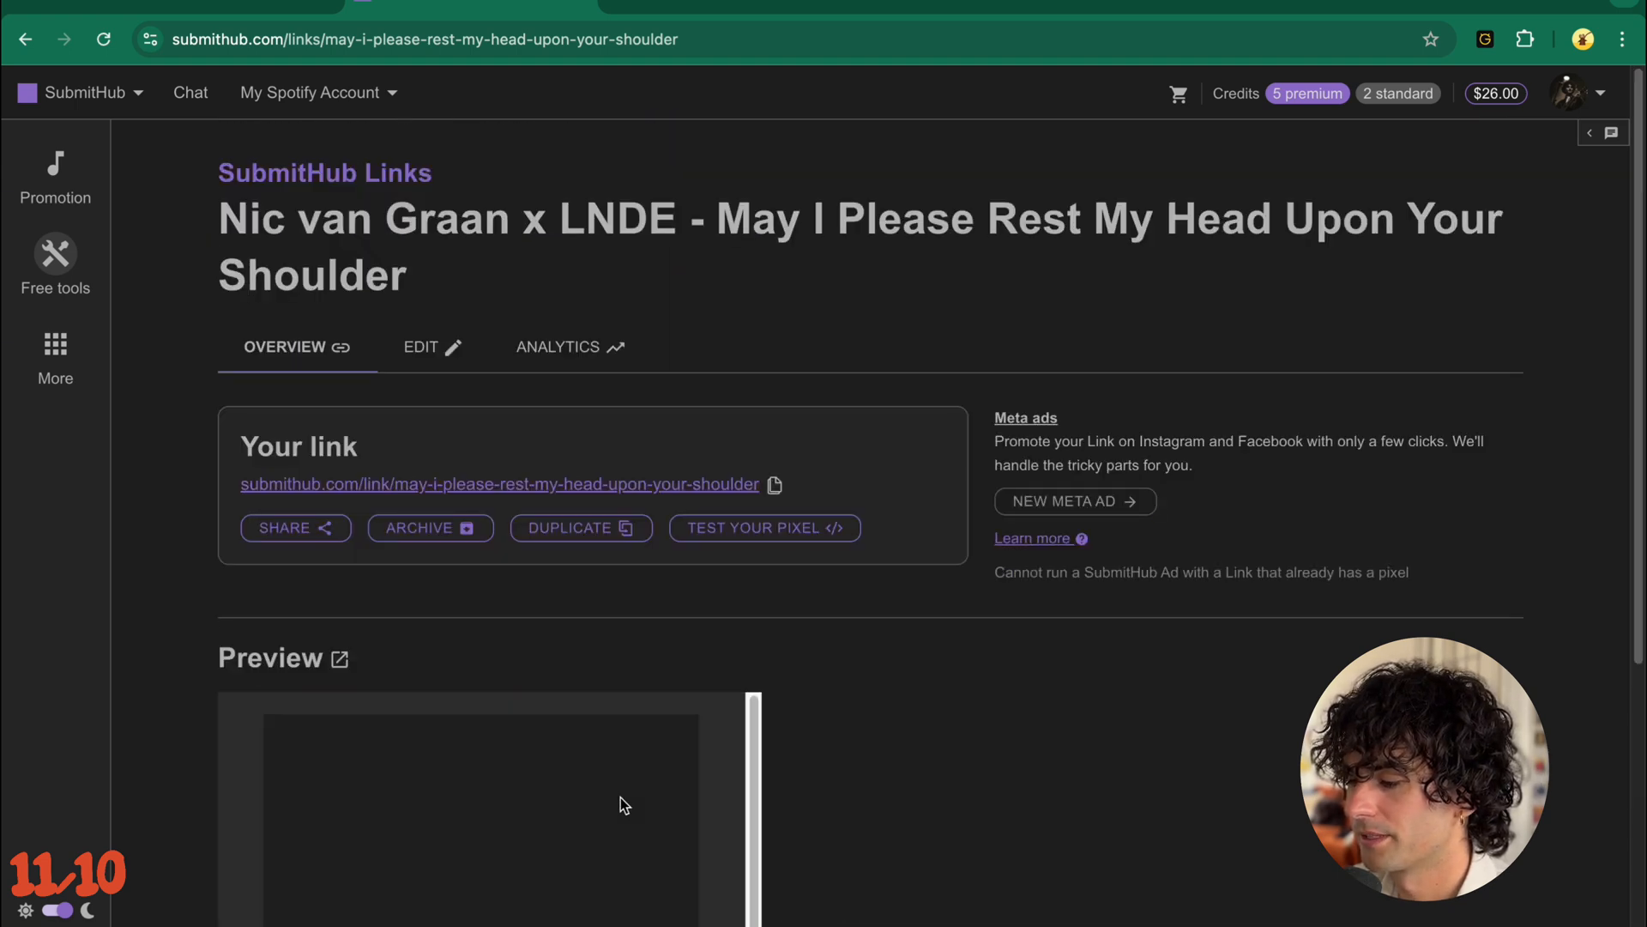
- Open the smart link's landing page, test its Spotify play option and return to the link overview
click(695, 486)
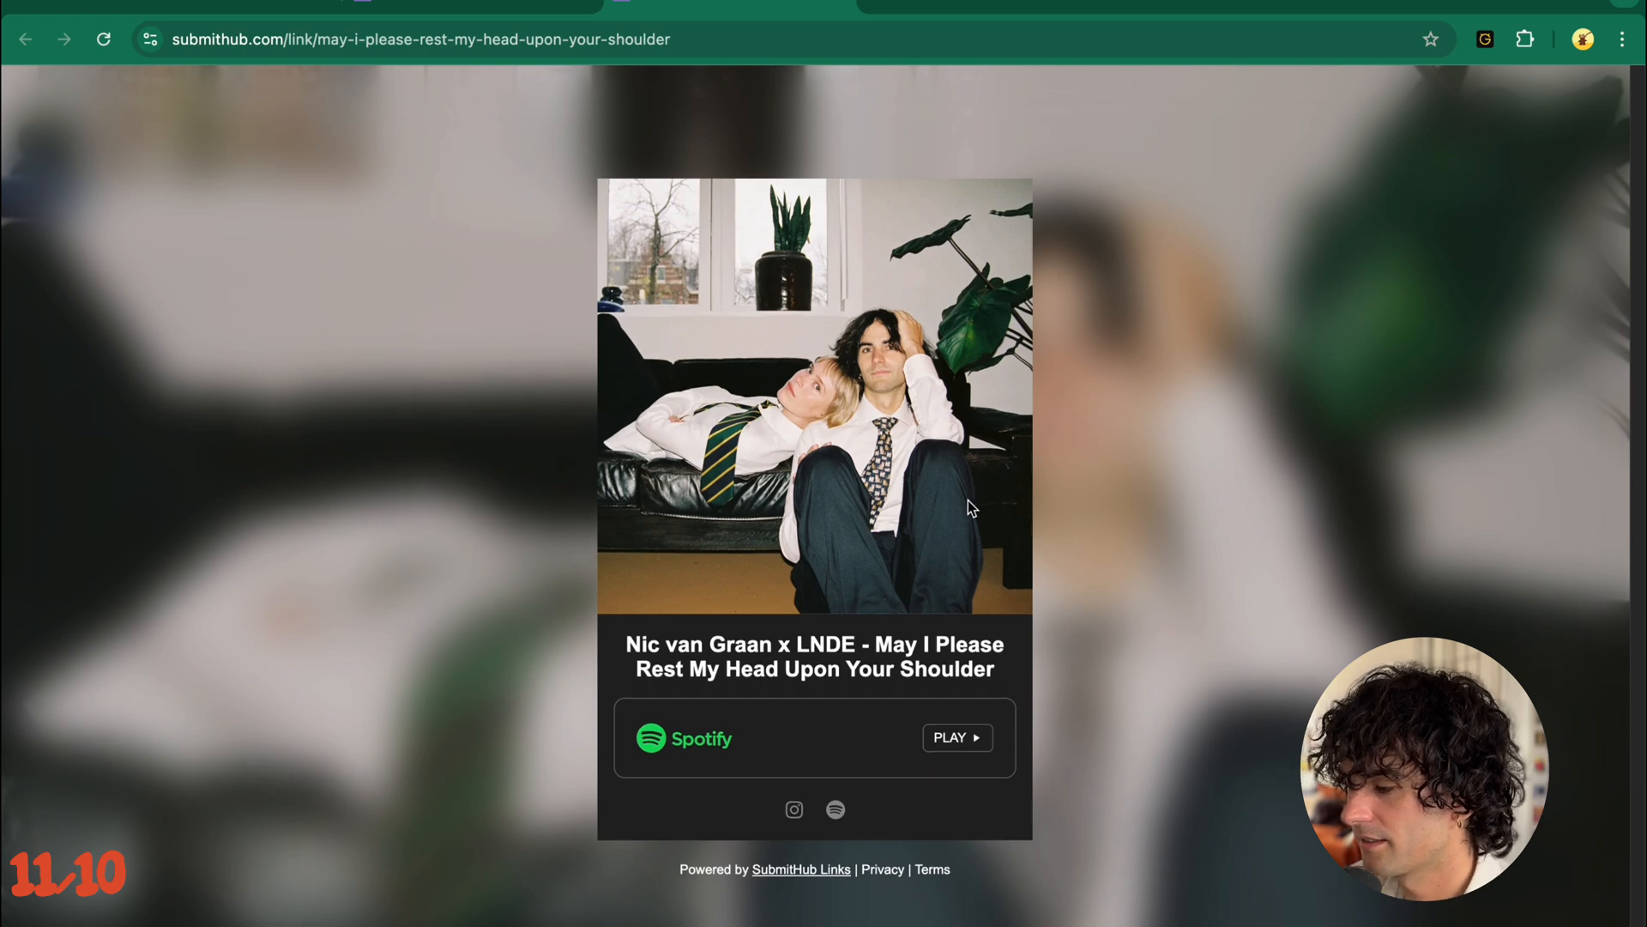
click(960, 743)
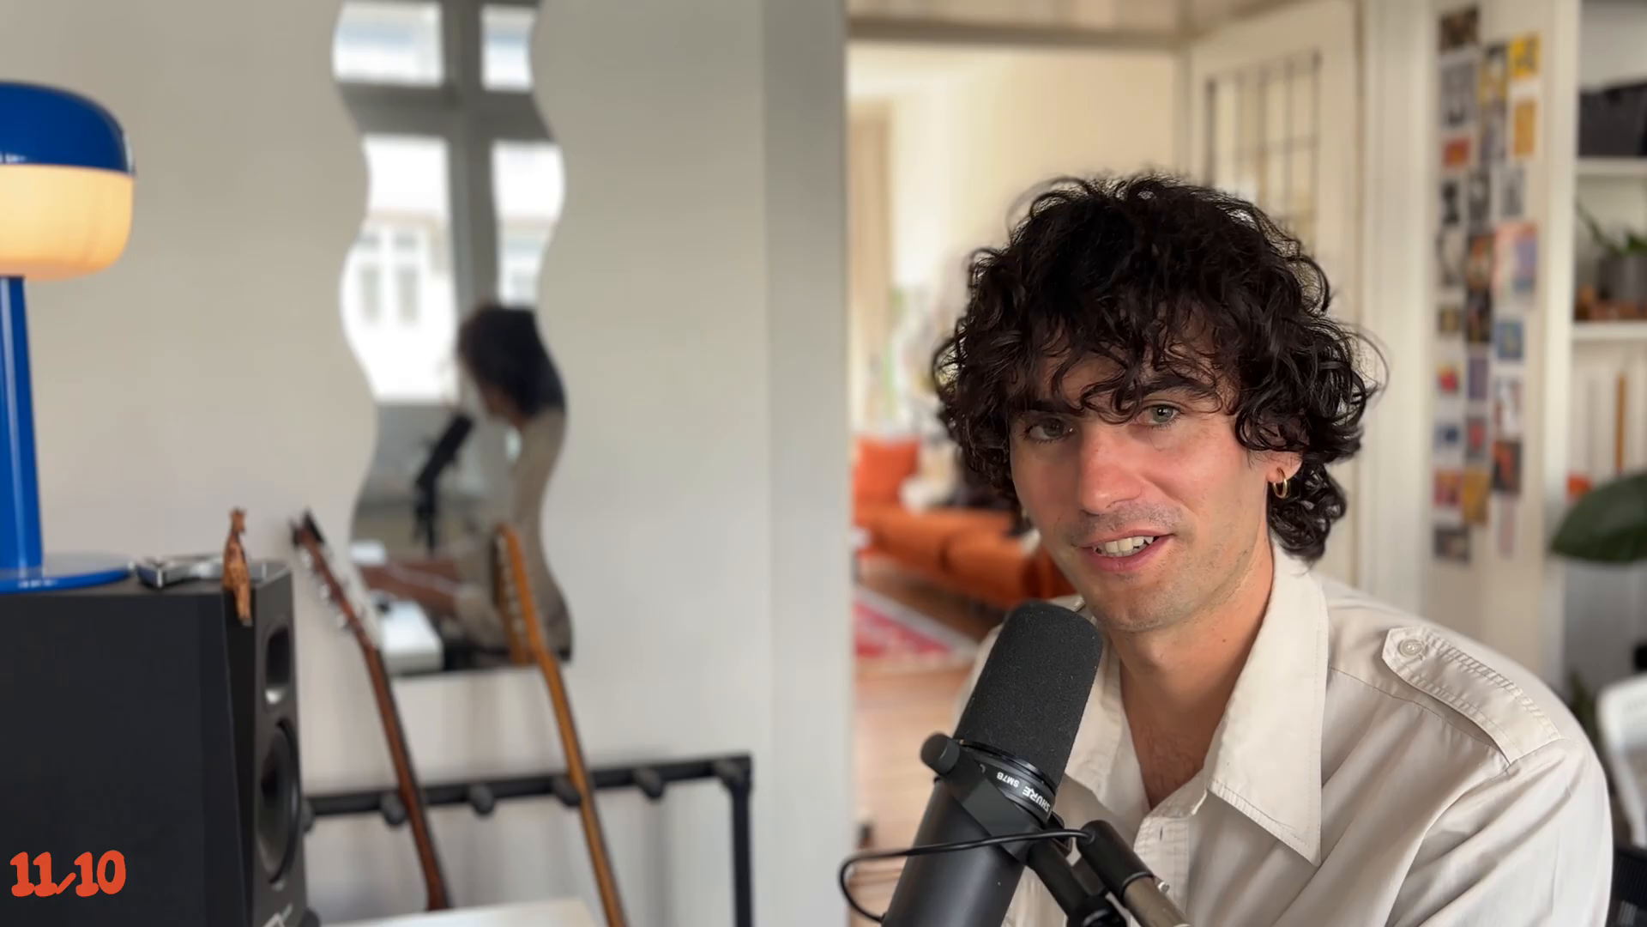
click(455, 2)
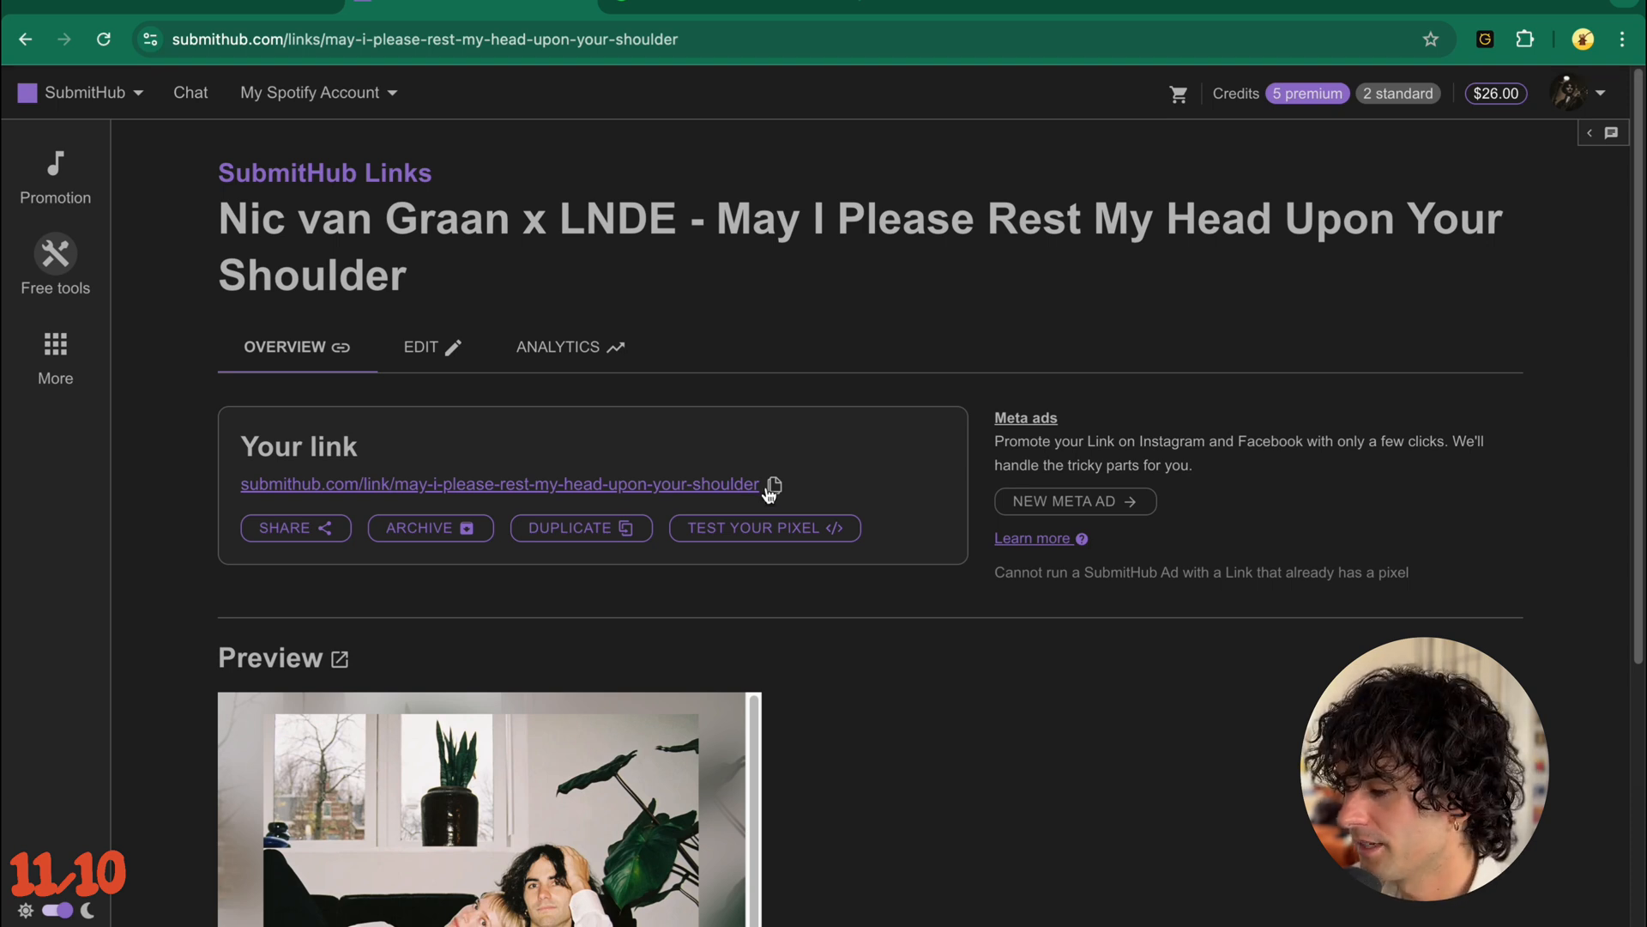
- Copy the SubmitHub smart link and paste it as the Chorus Section ad's website URL in Ads Manager
click(776, 486)
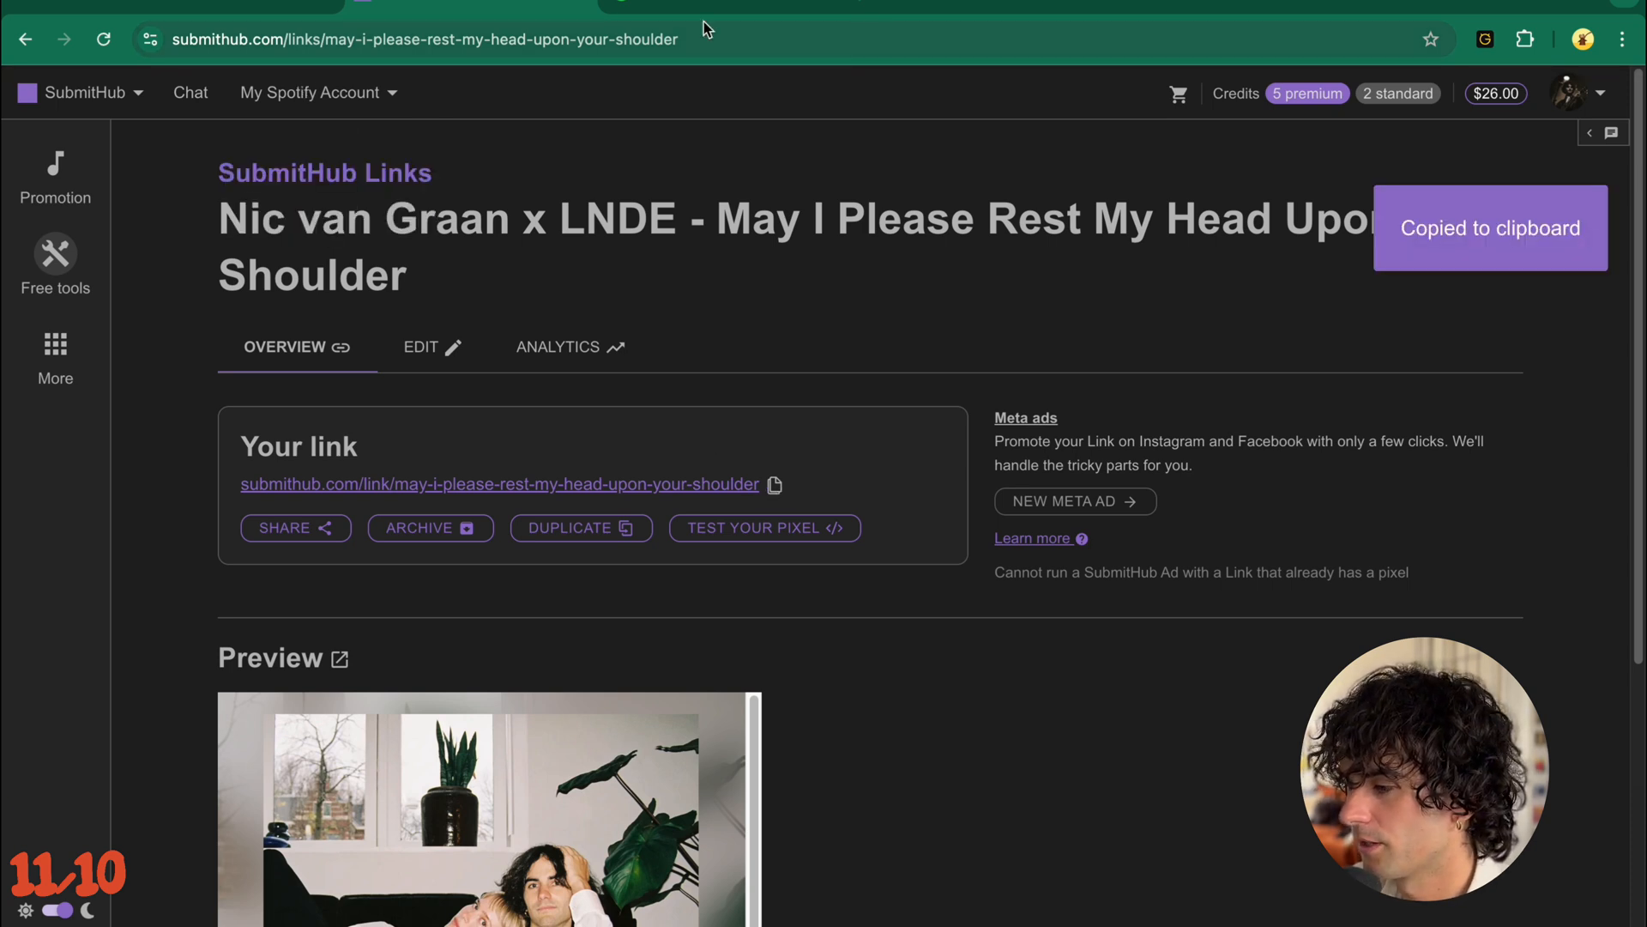
click(180, 9)
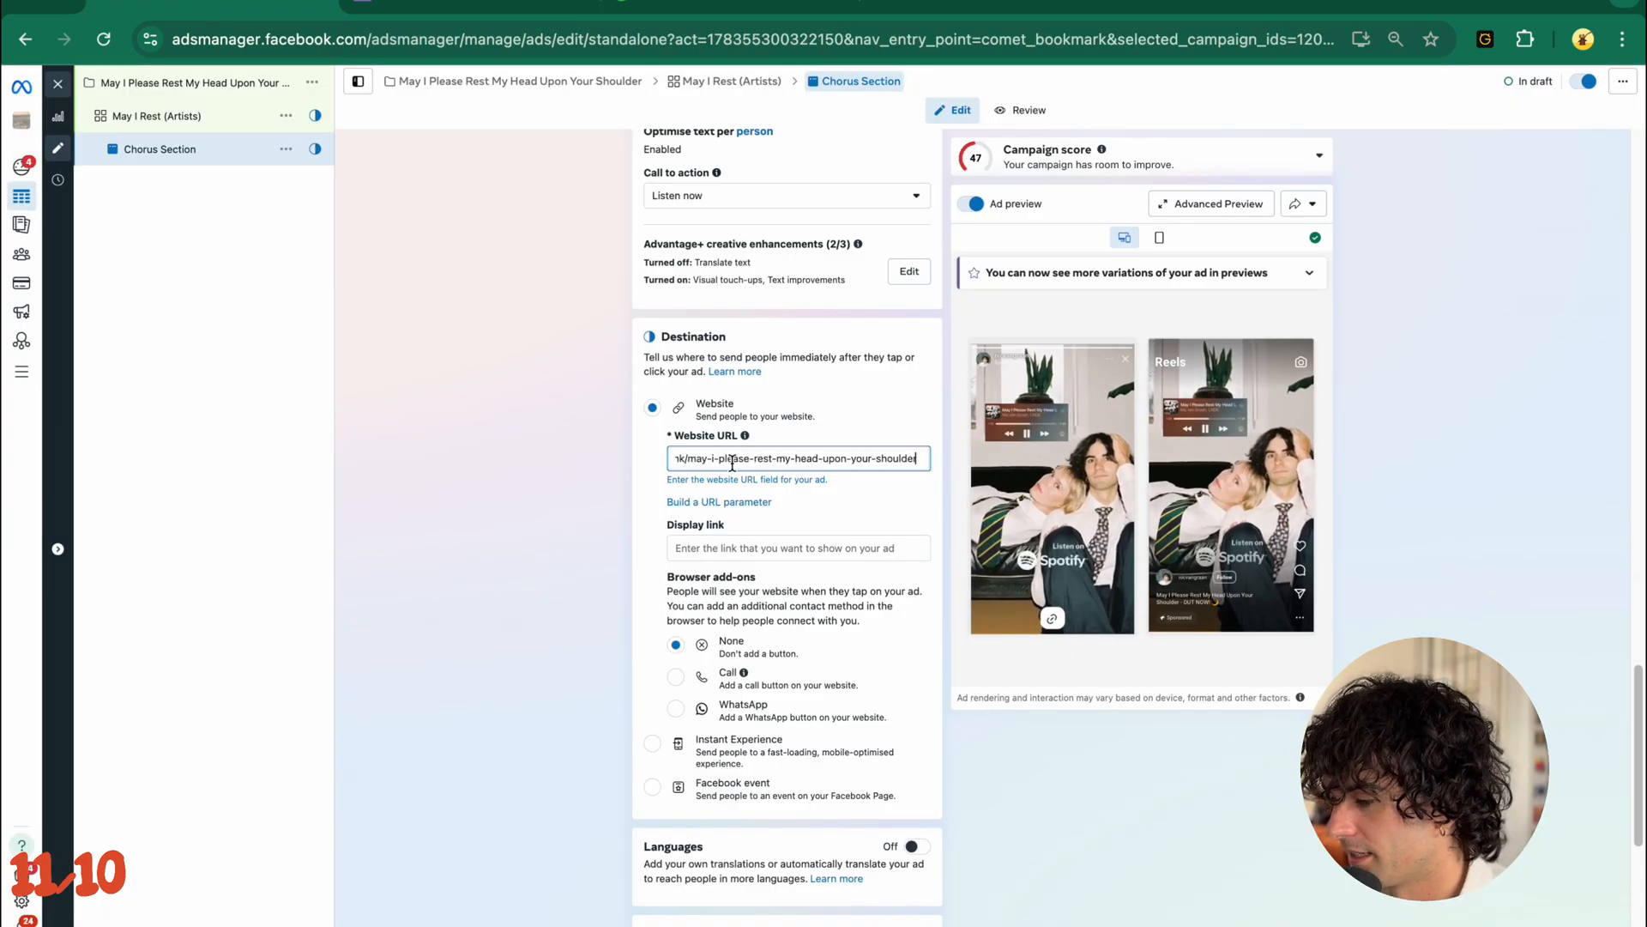
click(558, 467)
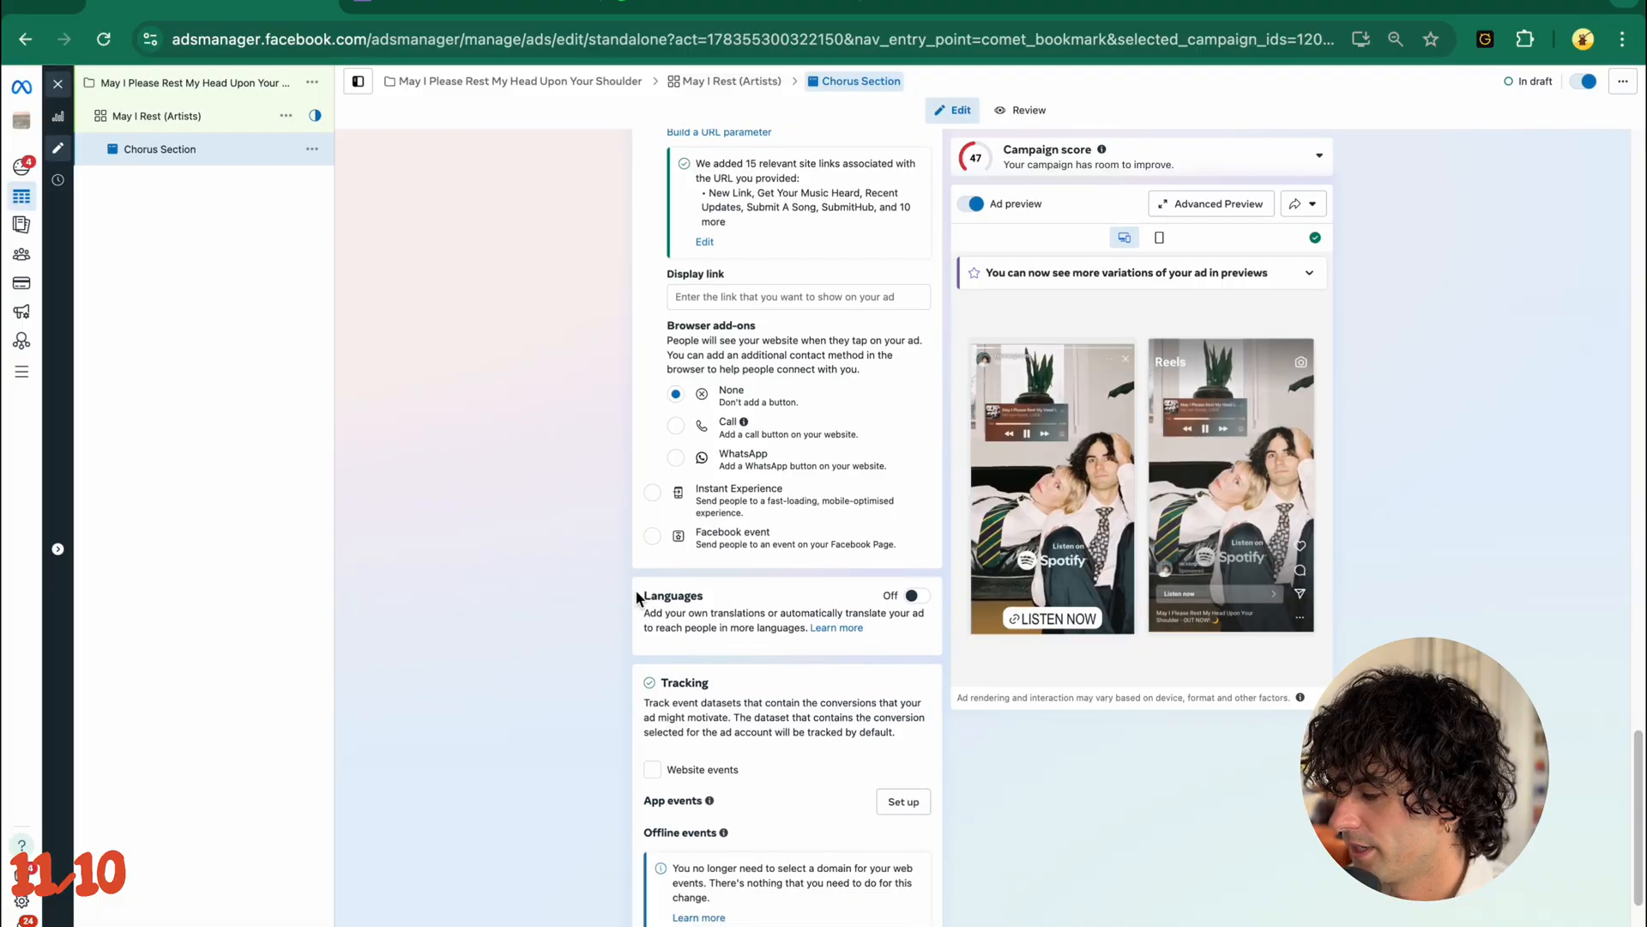
- Enable website events tracking for the ad with the NVG Pixel
scroll(639, 594, down, 2)
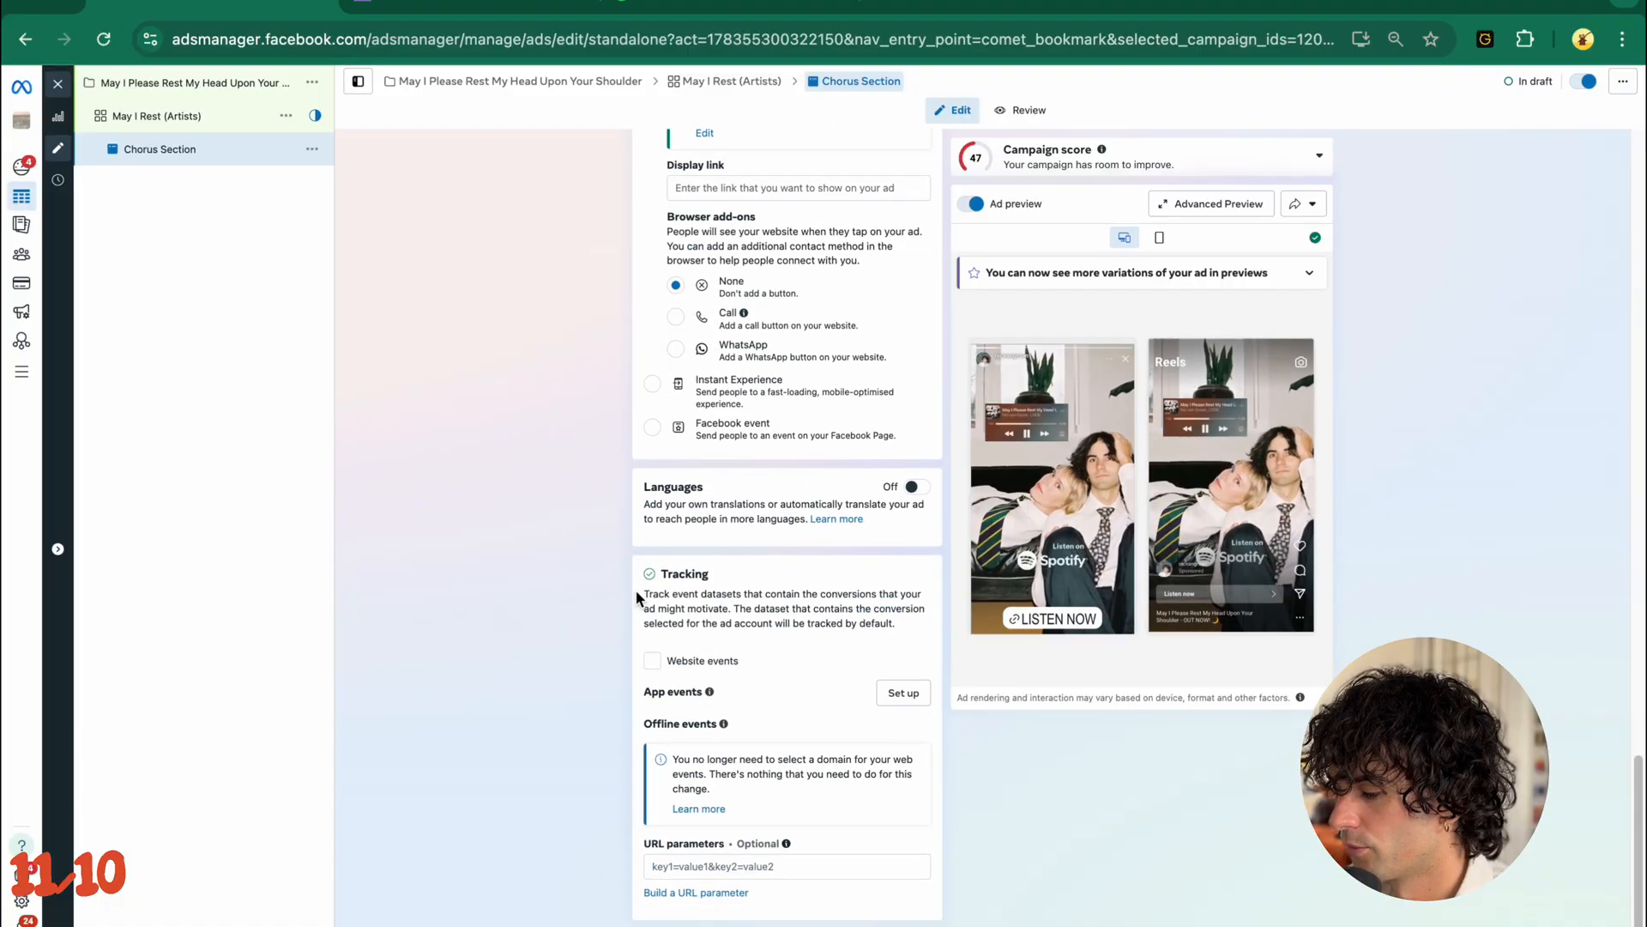
click(654, 662)
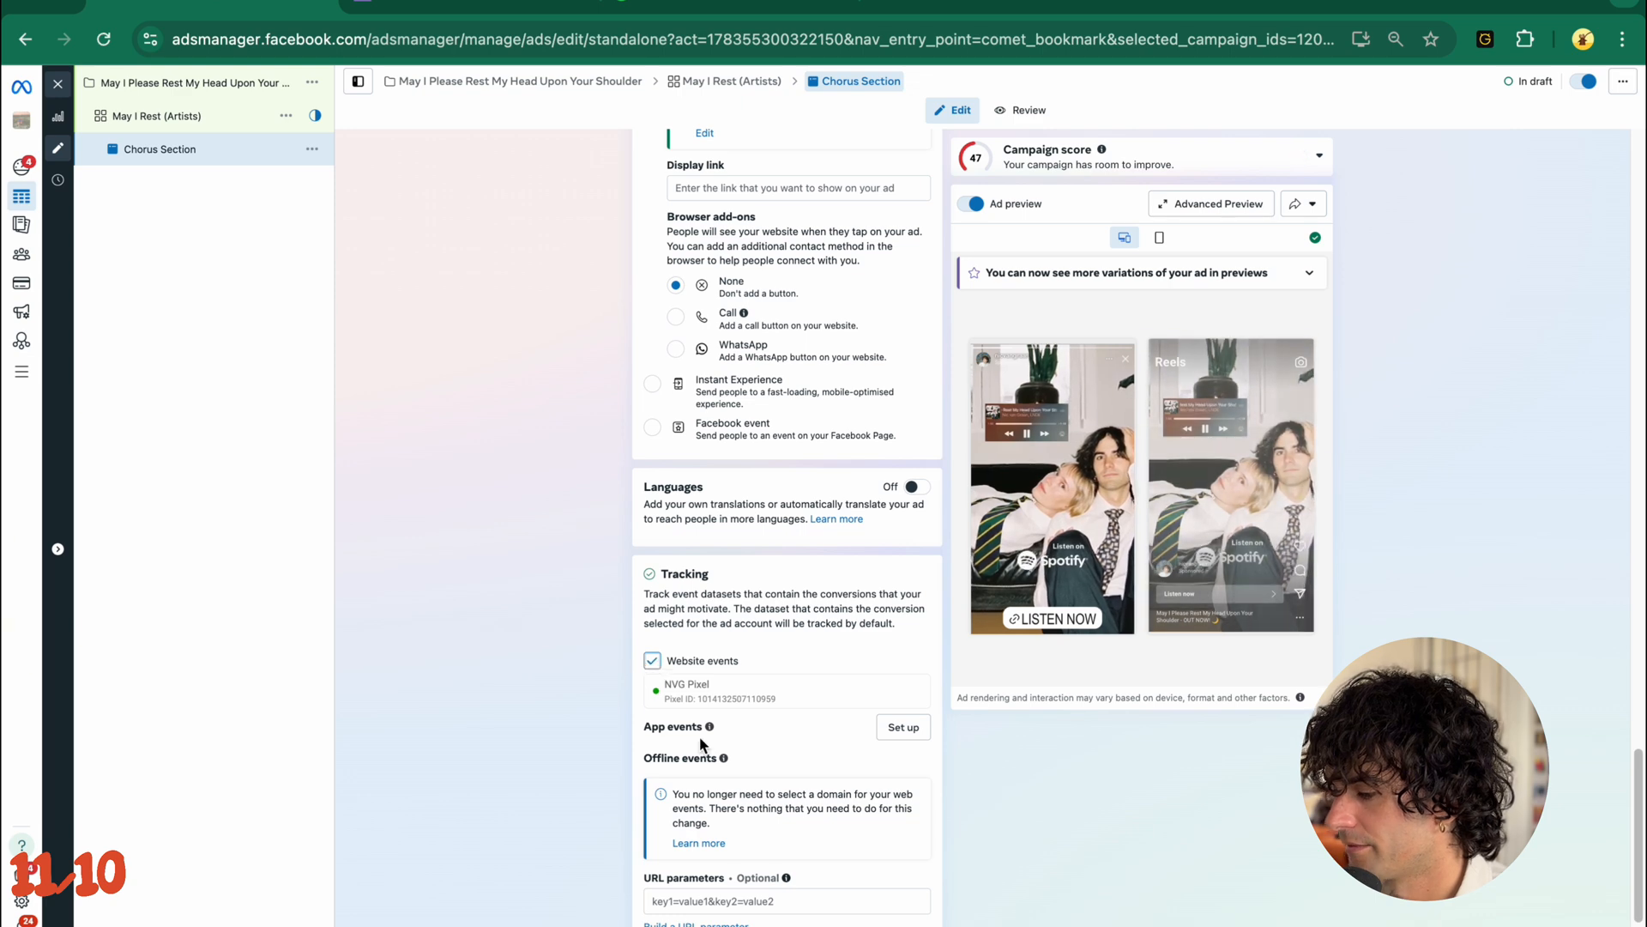
scroll(603, 682, down, 1)
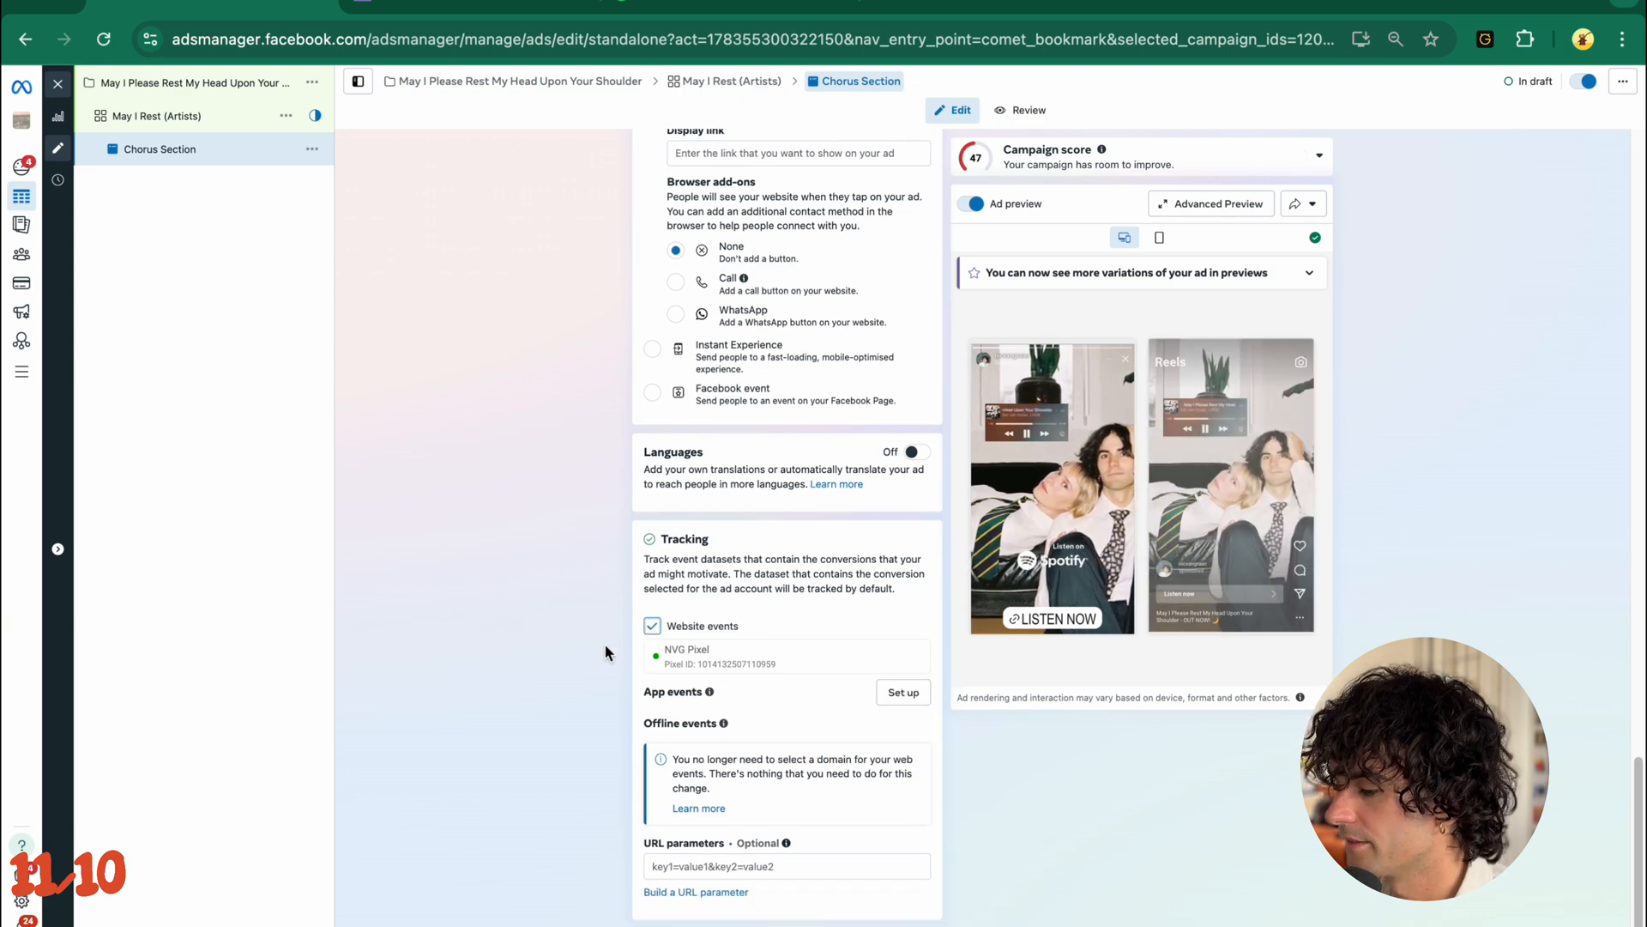
- Duplicate the Chorus Section ad within the May I Rest (Artists) ad set and name the copy Outro Section
scroll(604, 652, up, 10)
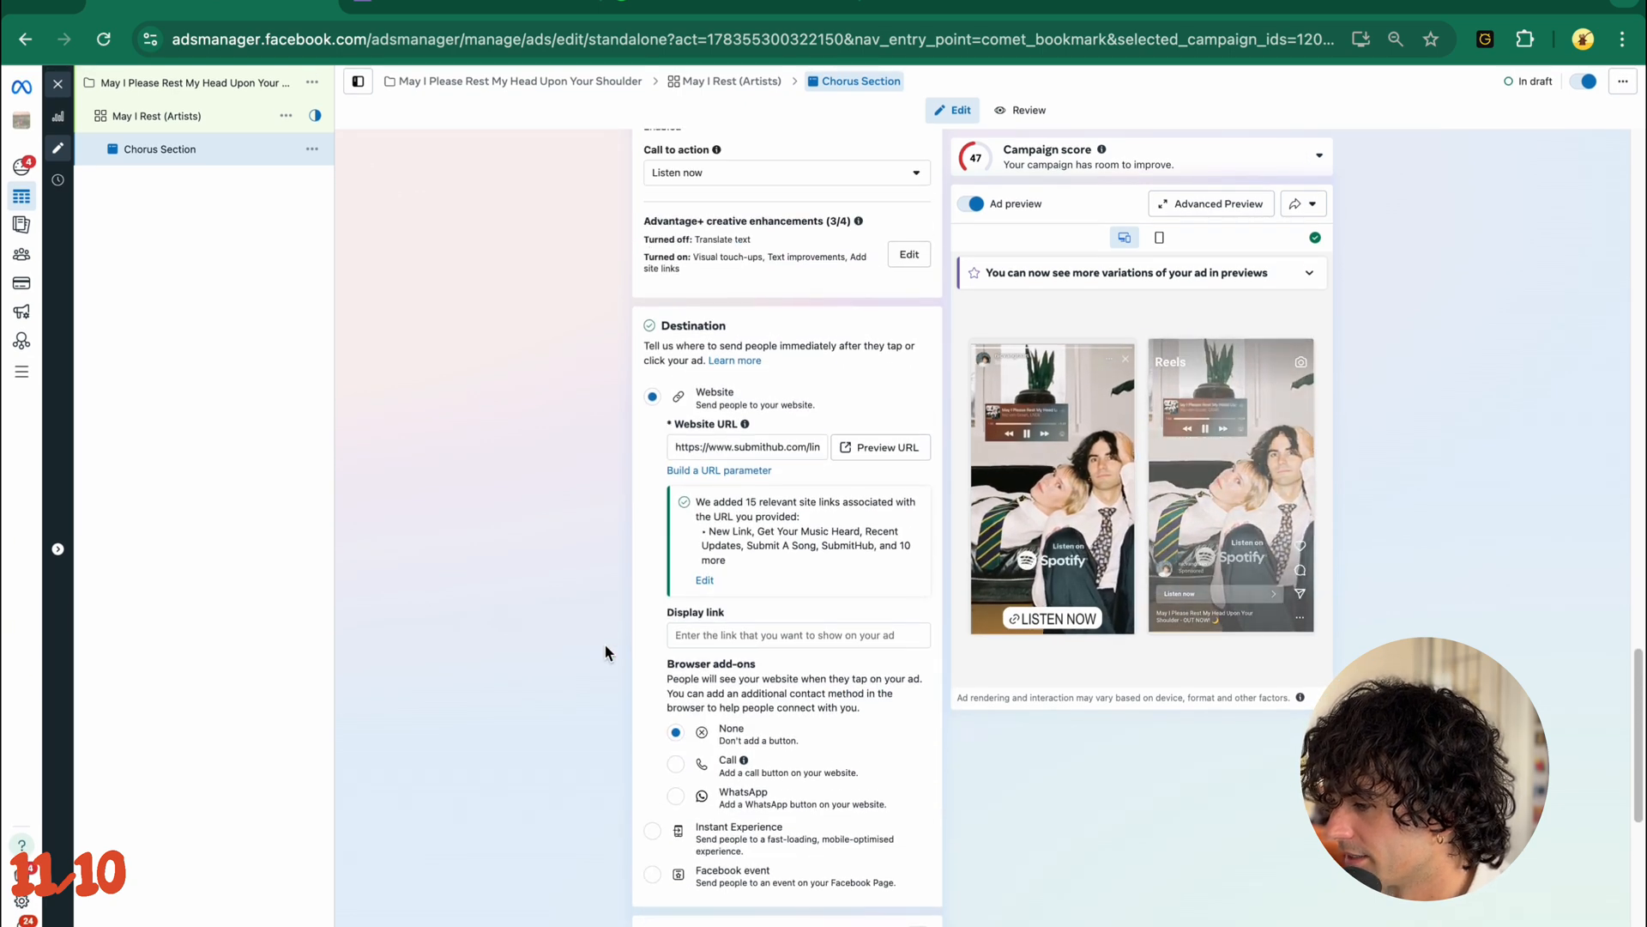
scroll(605, 652, up, 15)
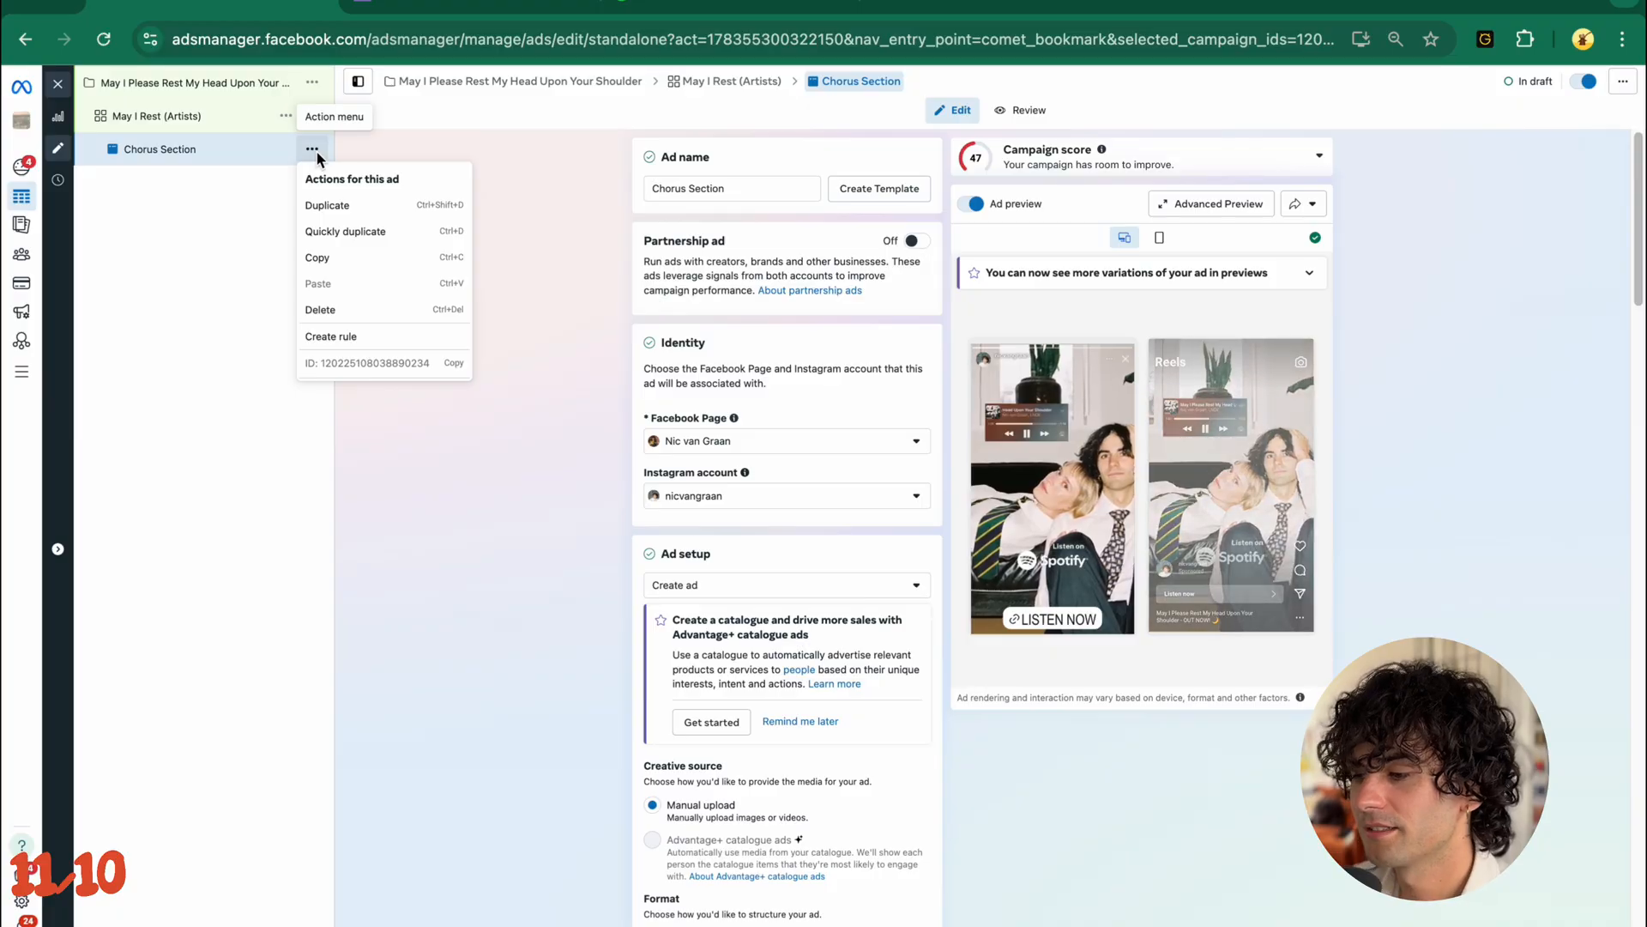
click(338, 232)
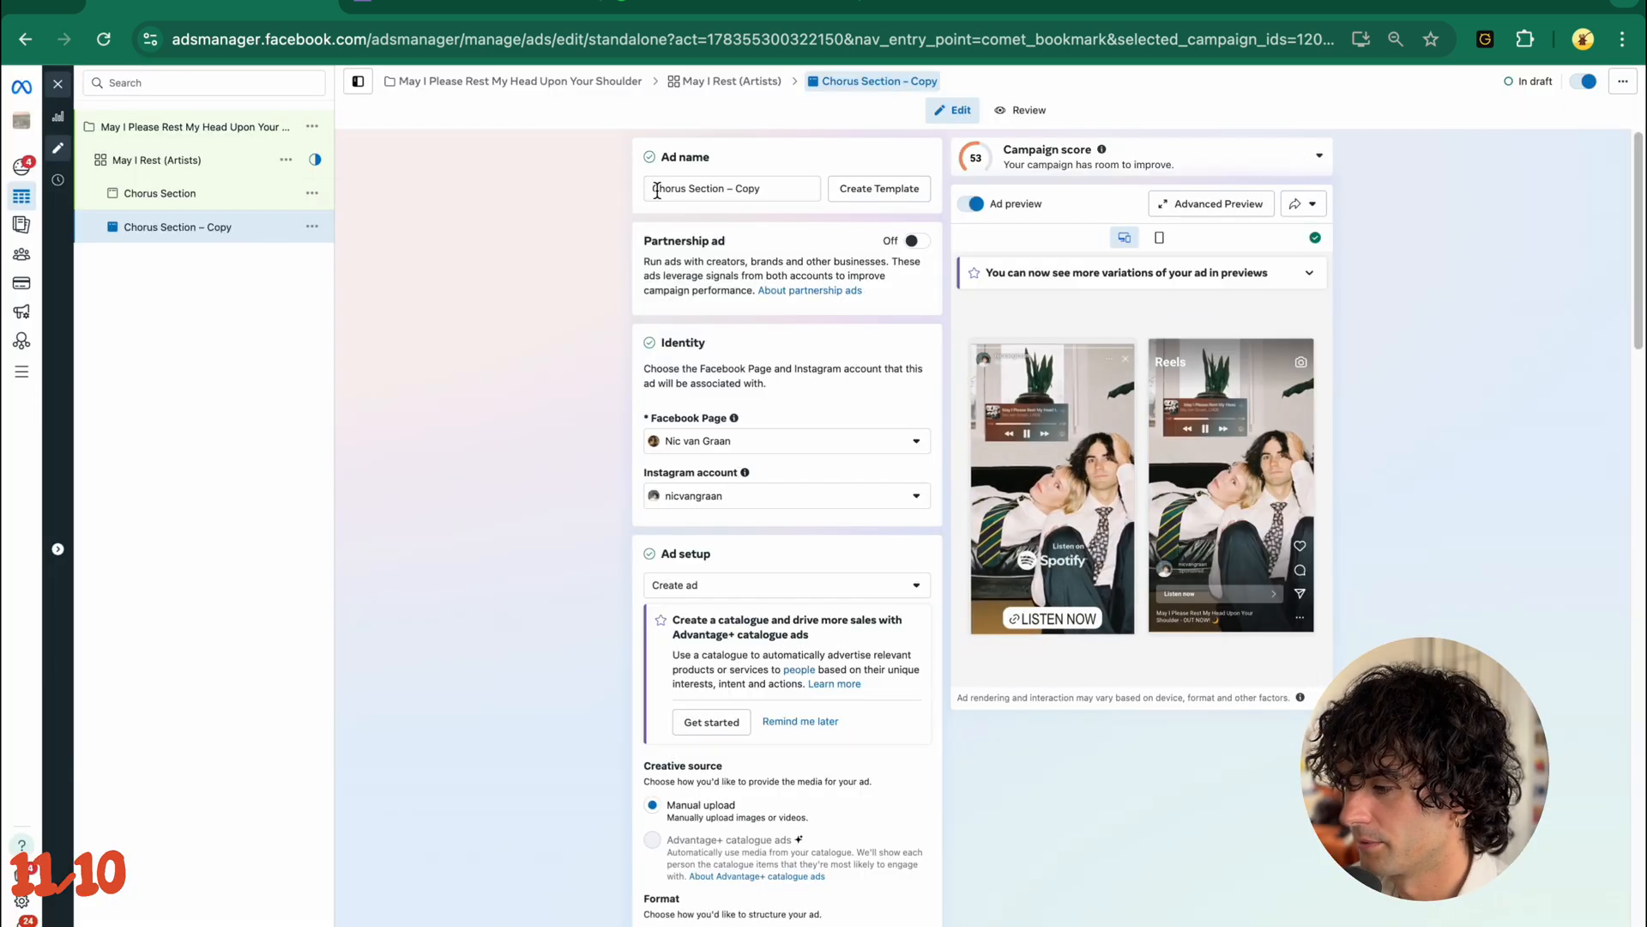
double_click(665, 188)
text(Outro)
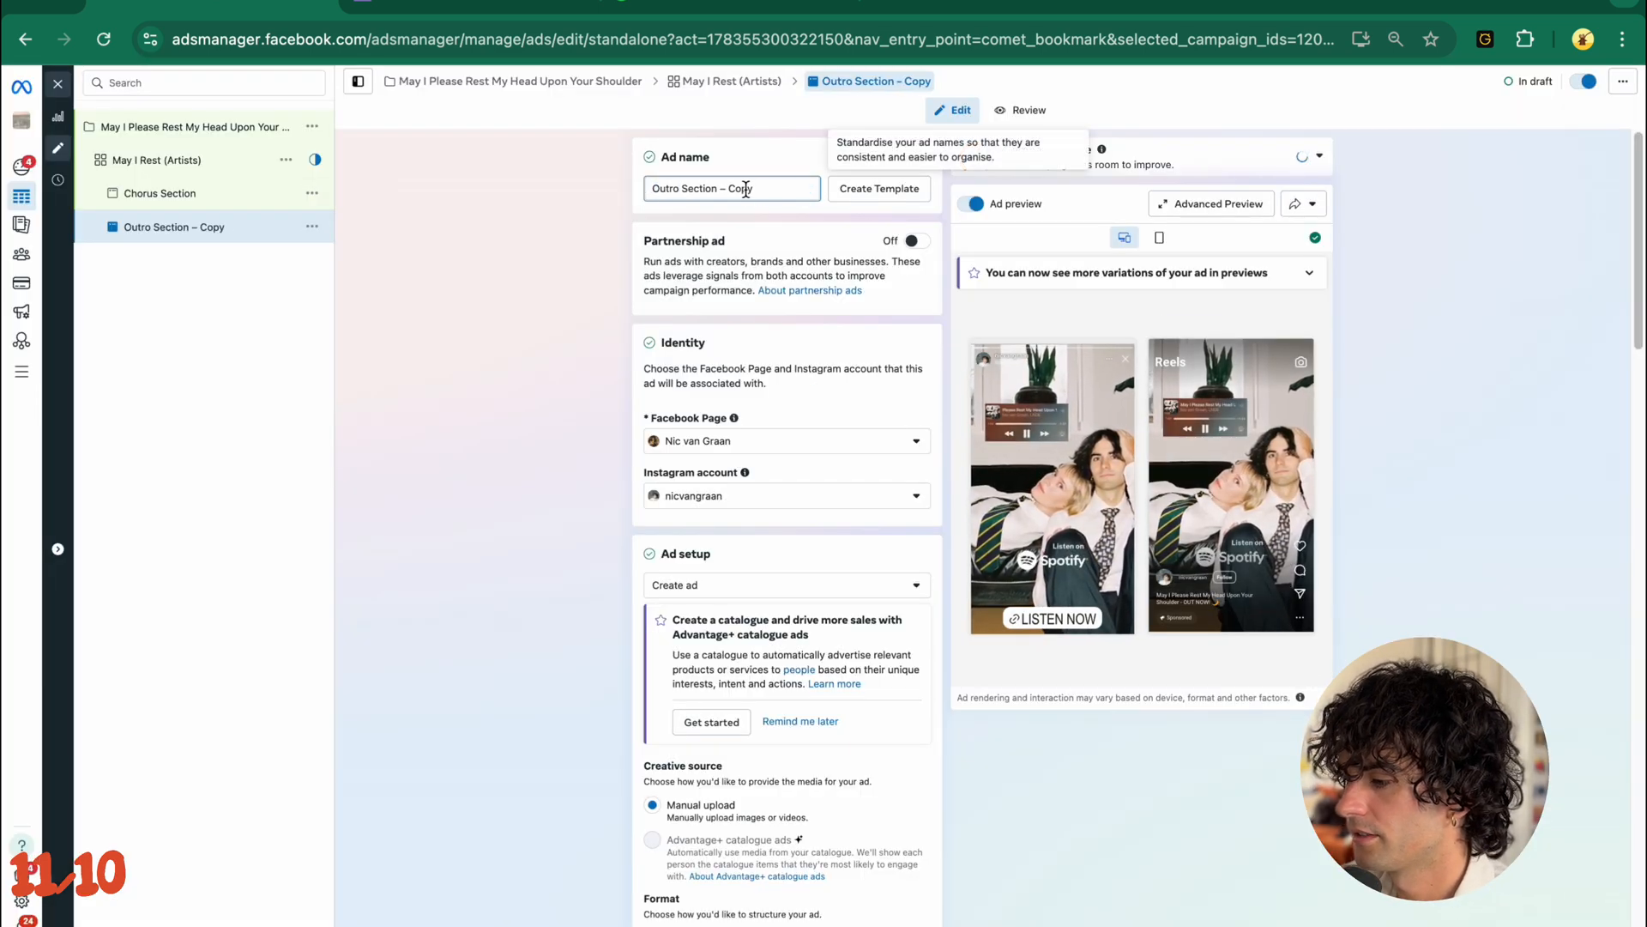
double_click(742, 189)
click(575, 482)
- Open the Outro Section ad's video replacement and complete the creative setup with the selected Quirky Still video
scroll(575, 482, down, 7)
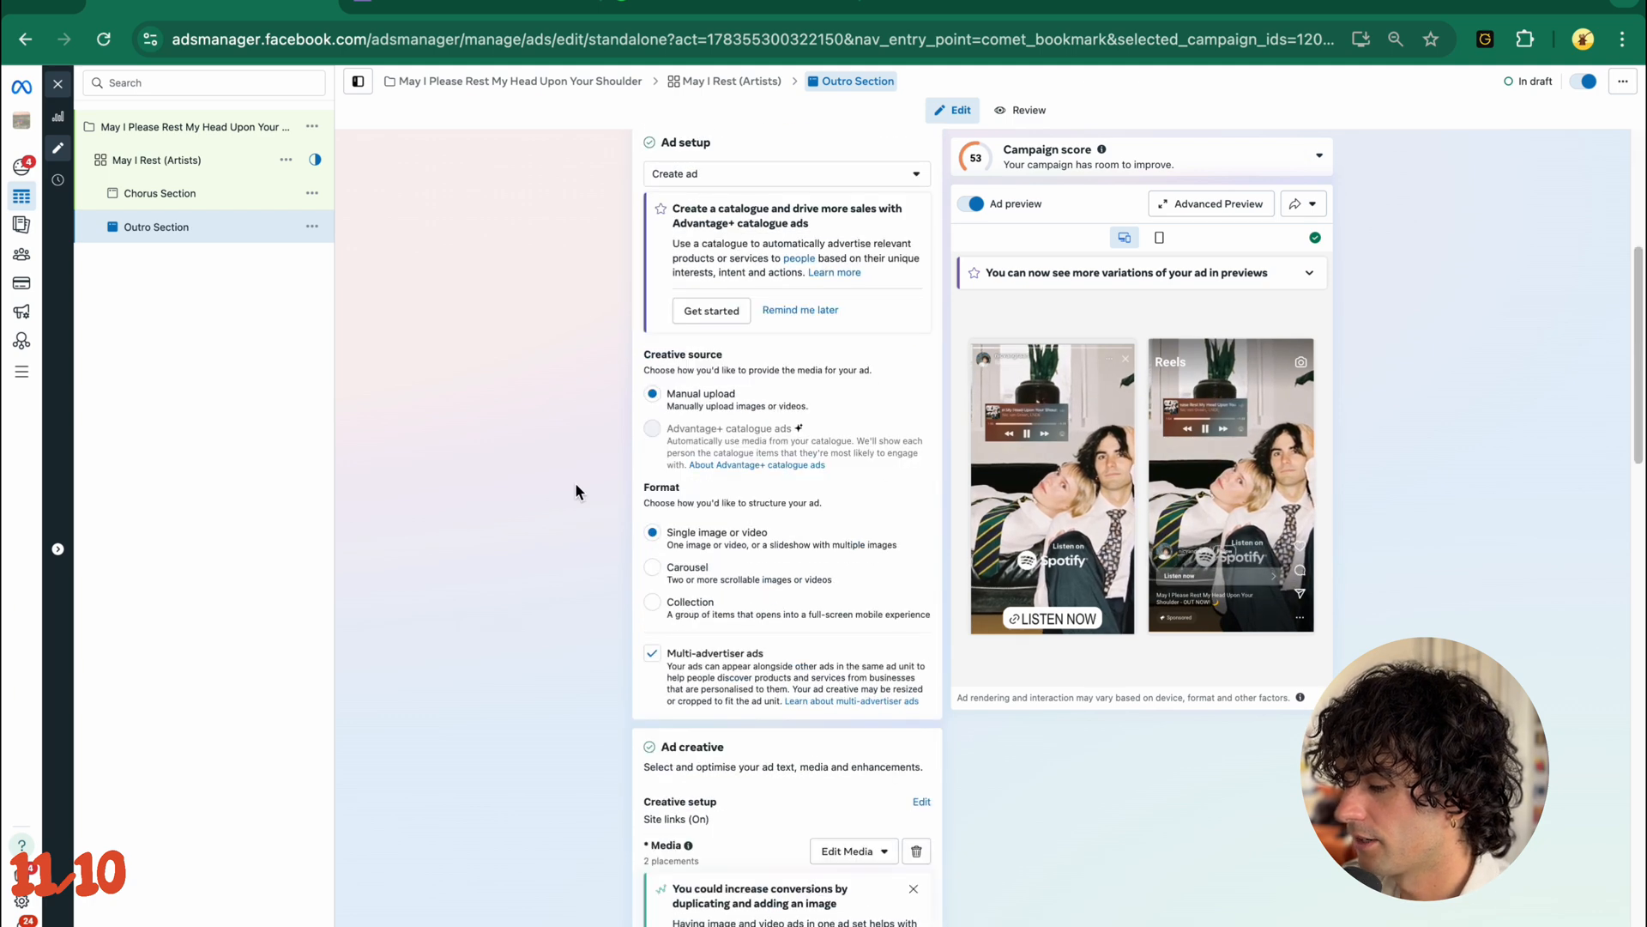
click(853, 643)
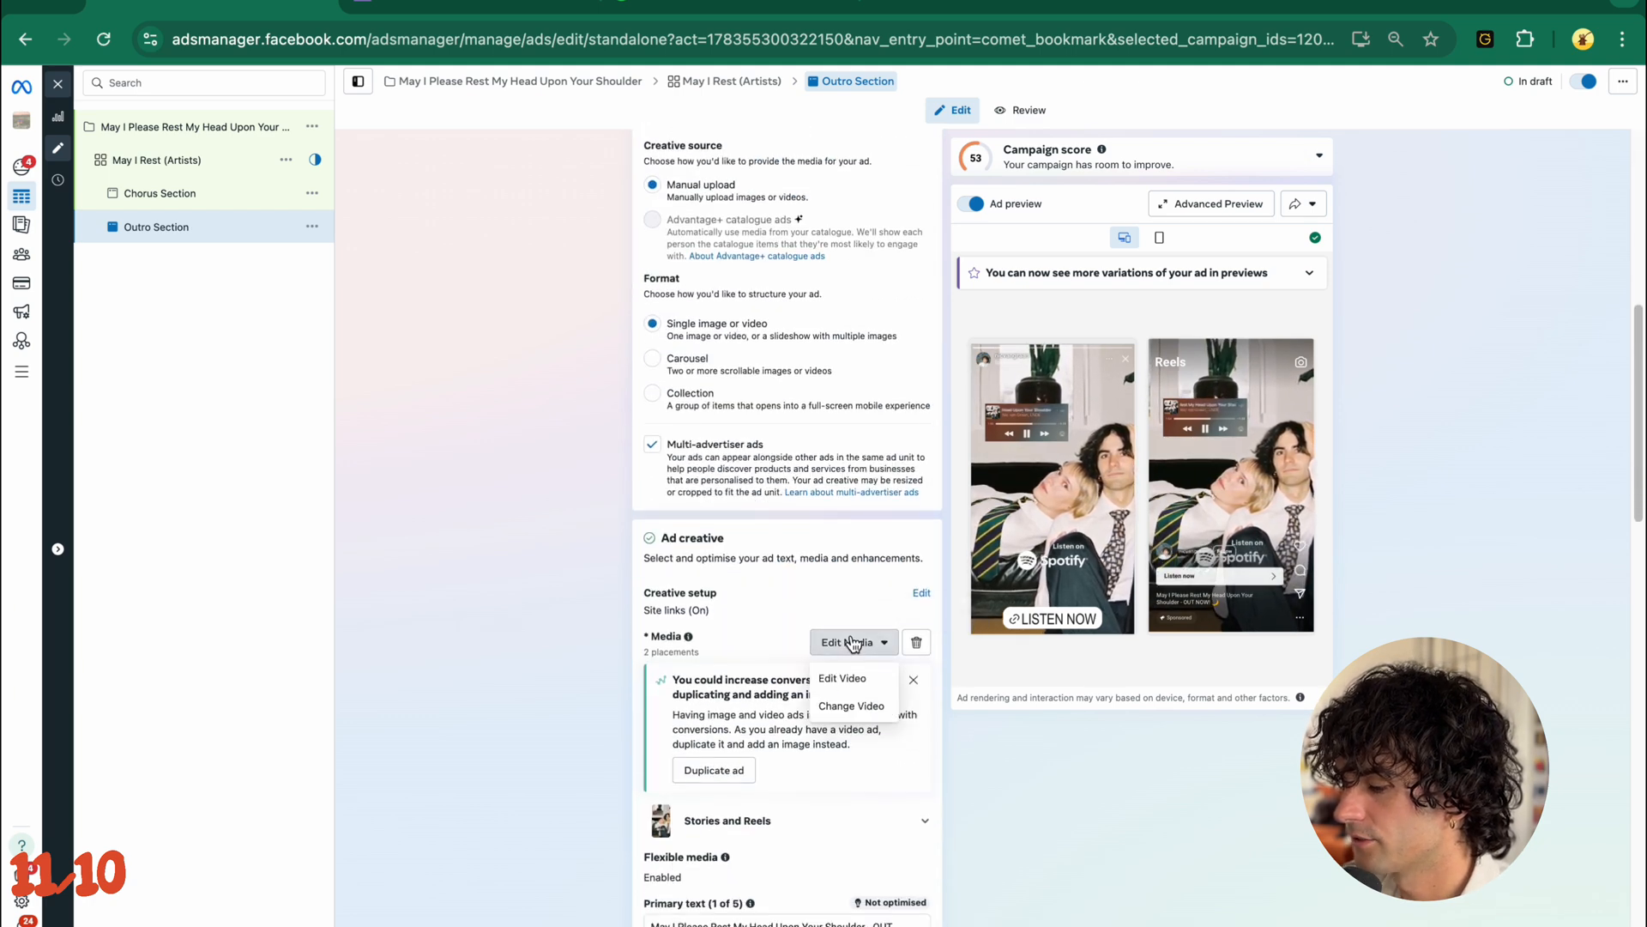
click(854, 705)
click(440, 295)
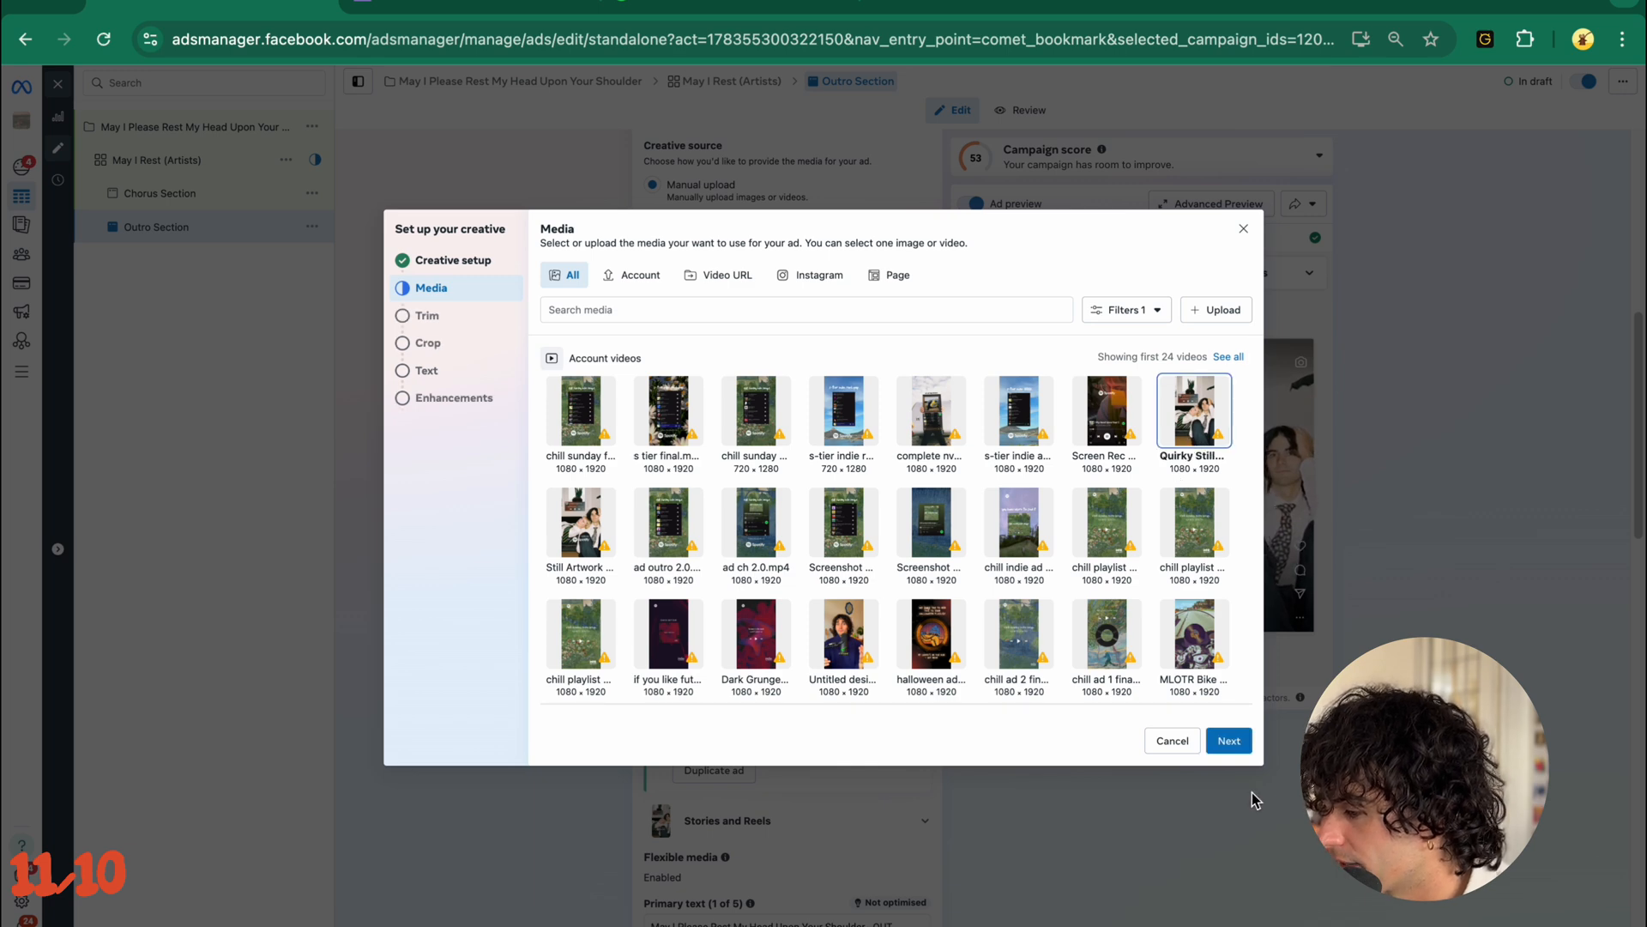
click(1229, 749)
click(1232, 752)
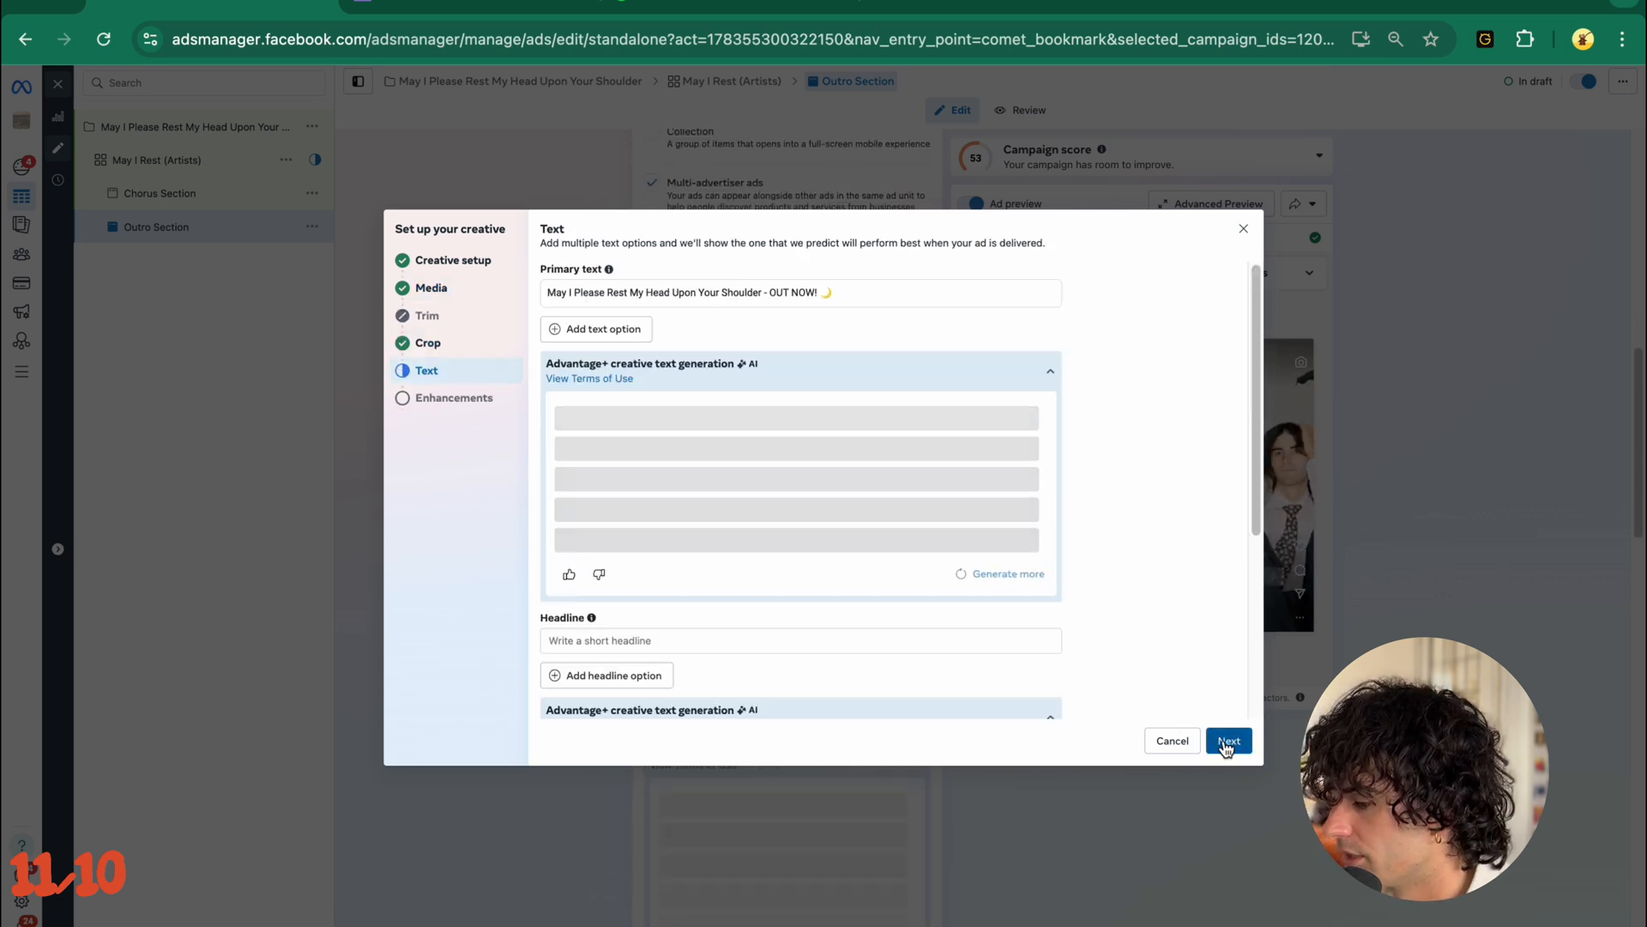
click(1232, 745)
click(1234, 743)
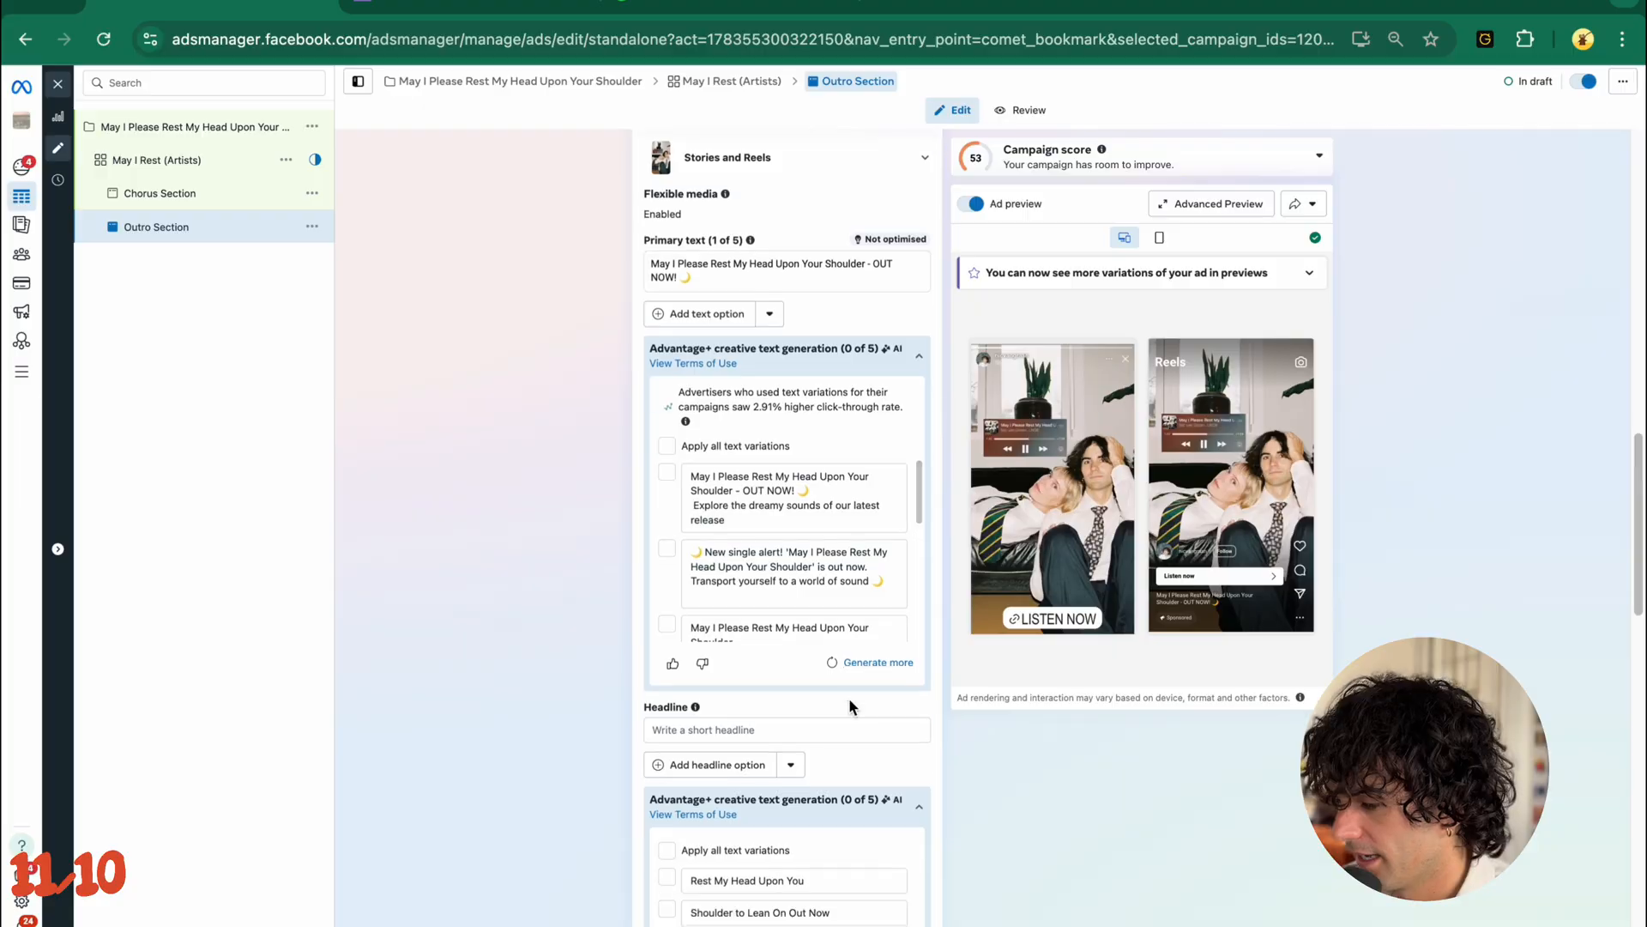
- Duplicate the May I Rest (Artists) ad set with its two ads and name the copy May I Rest (Festivals)
scroll(848, 698, down, 15)
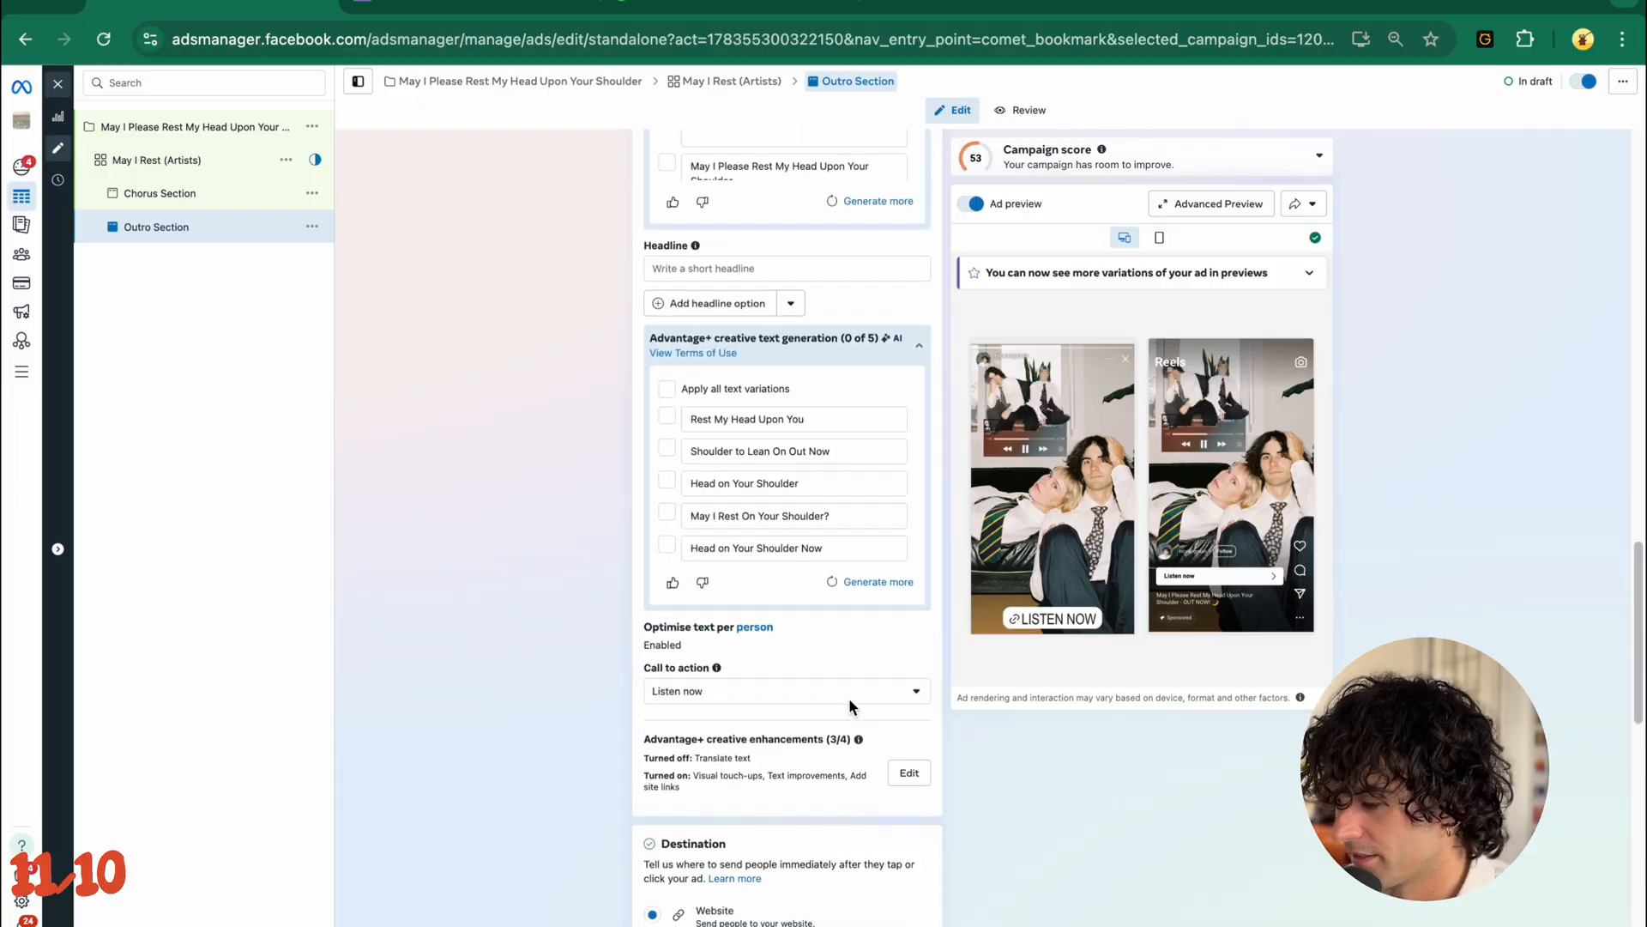
scroll(847, 698, up, 20)
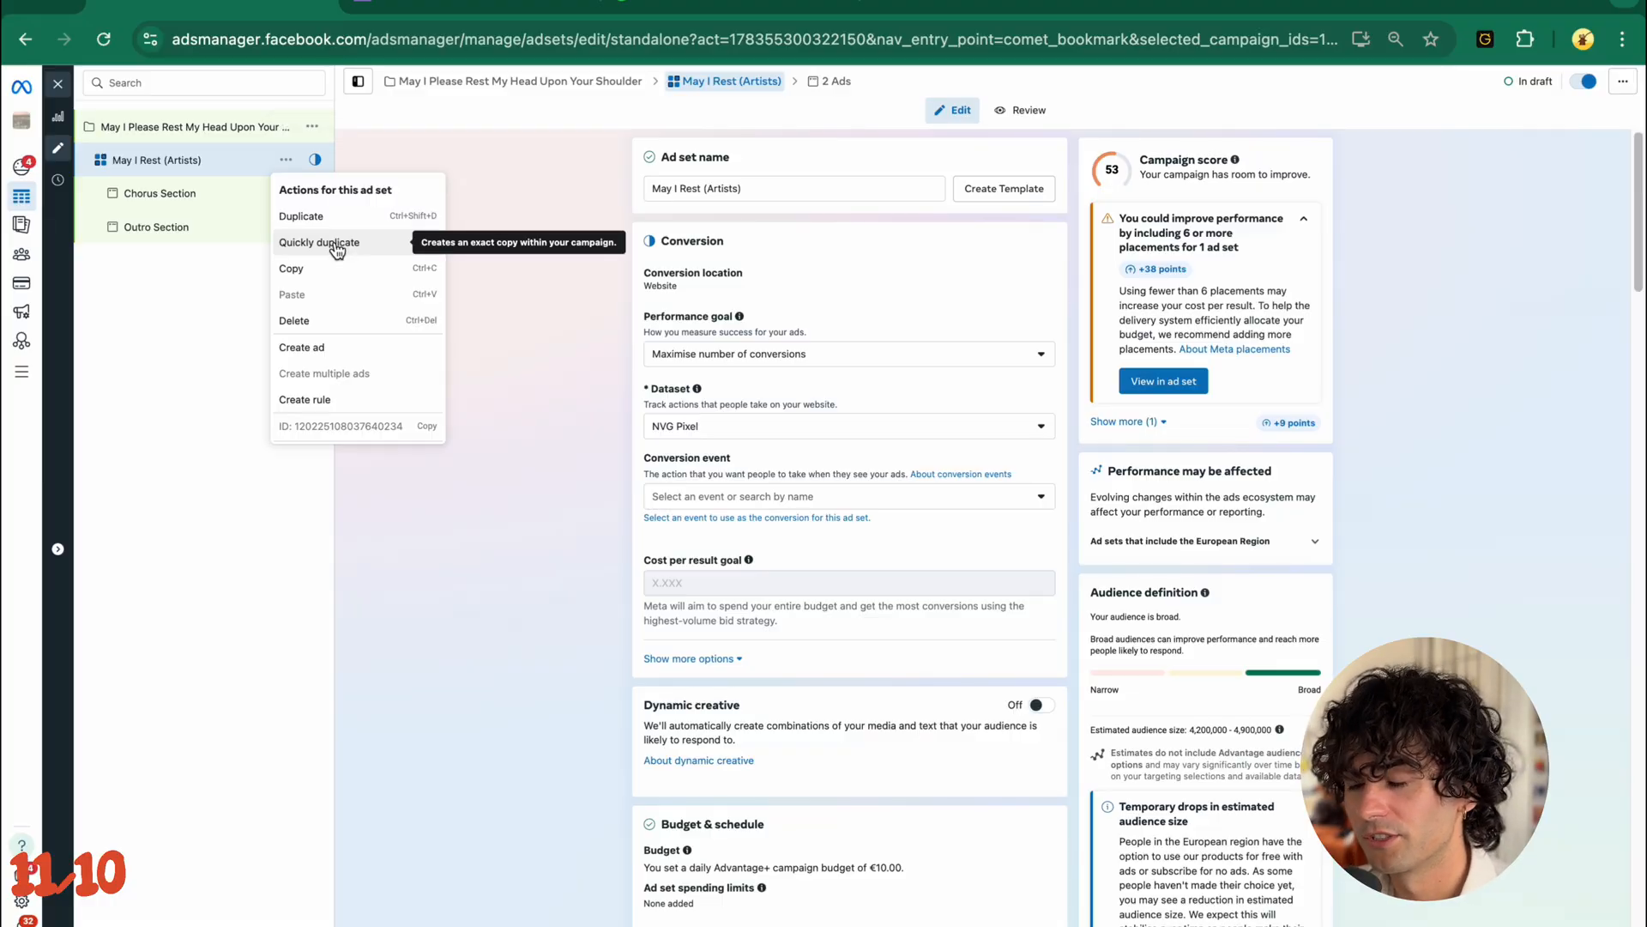
click(337, 244)
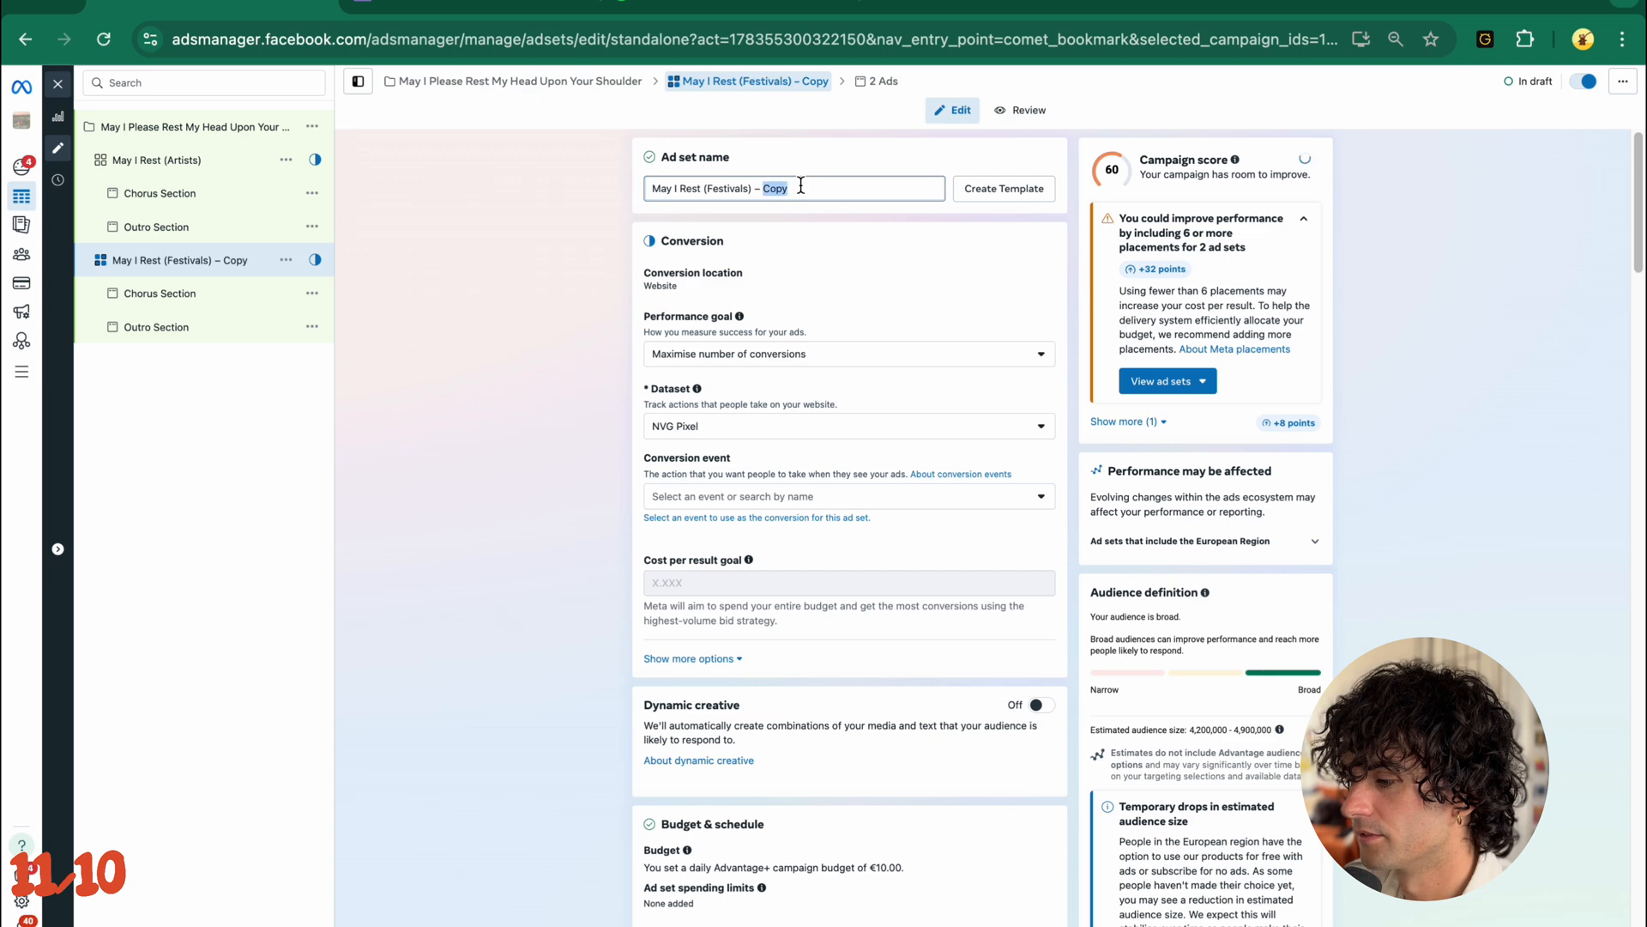
- Remove the Mac DeMarco, MGMT and Tame Impala interests from the May I Rest (Festivals) ad set's detailed targeting
scroll(507, 640, down, 15)
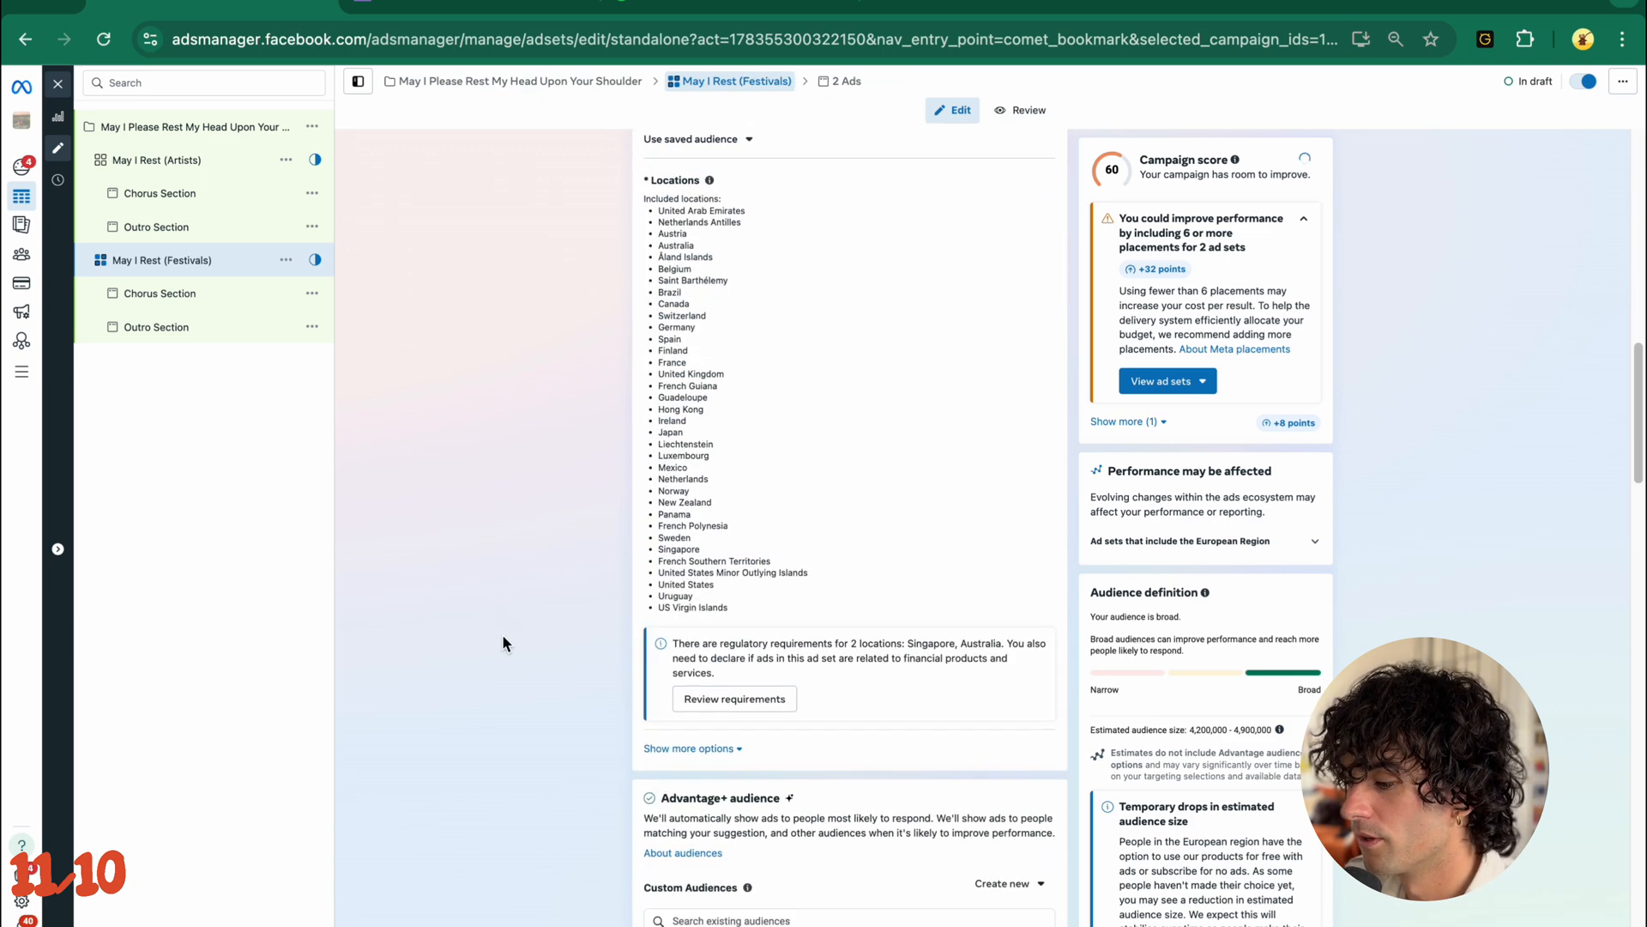
scroll(502, 640, down, 5)
mouse_move(911, 503)
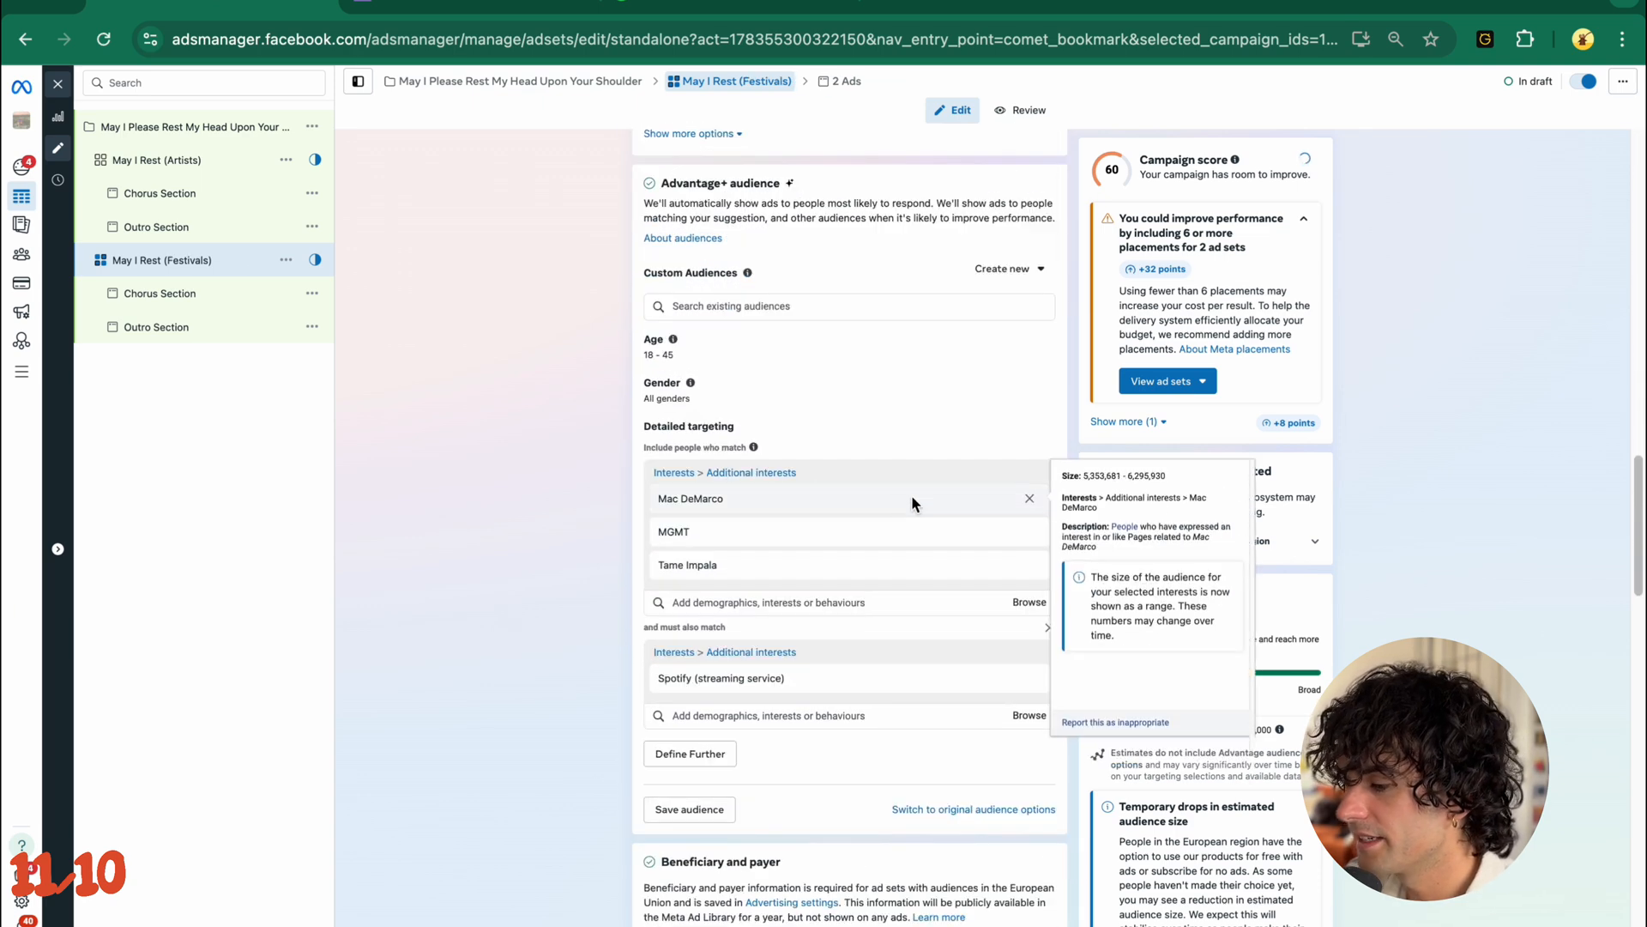
click(1030, 500)
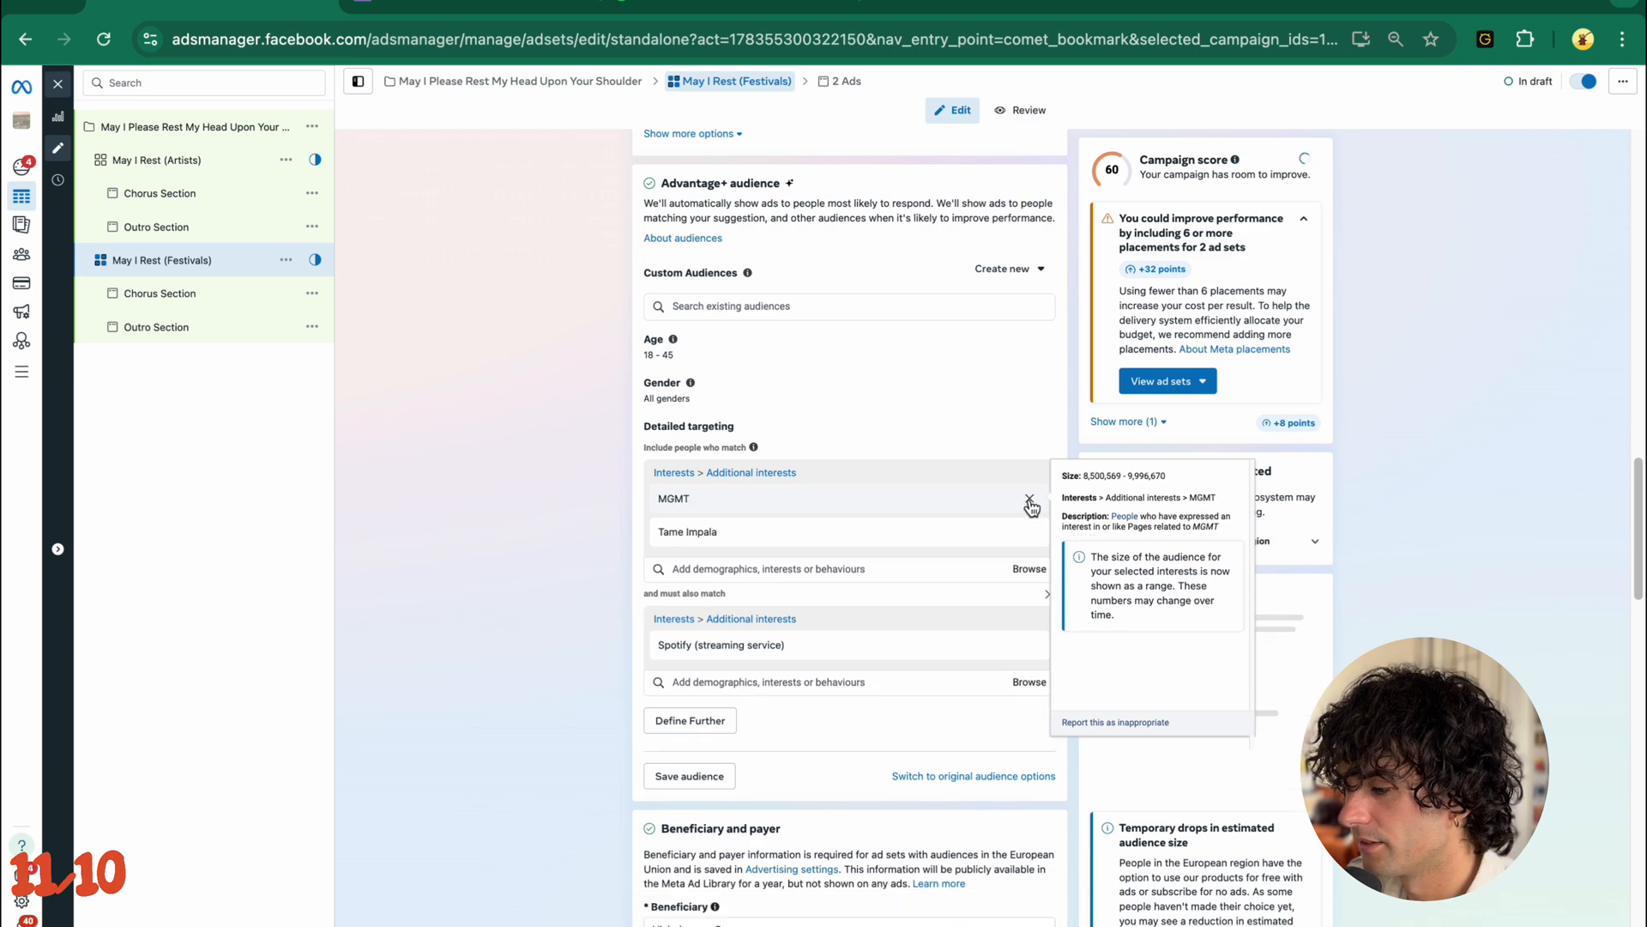
click(1029, 500)
click(1030, 500)
- Add Pitchfork Music Festival, Lollapalooza, Coachella Valley Music and Arts Festival, South by Southwest, Primavera Sound and Glastonbury Festival to the Festivals ad set's included interests
click(807, 473)
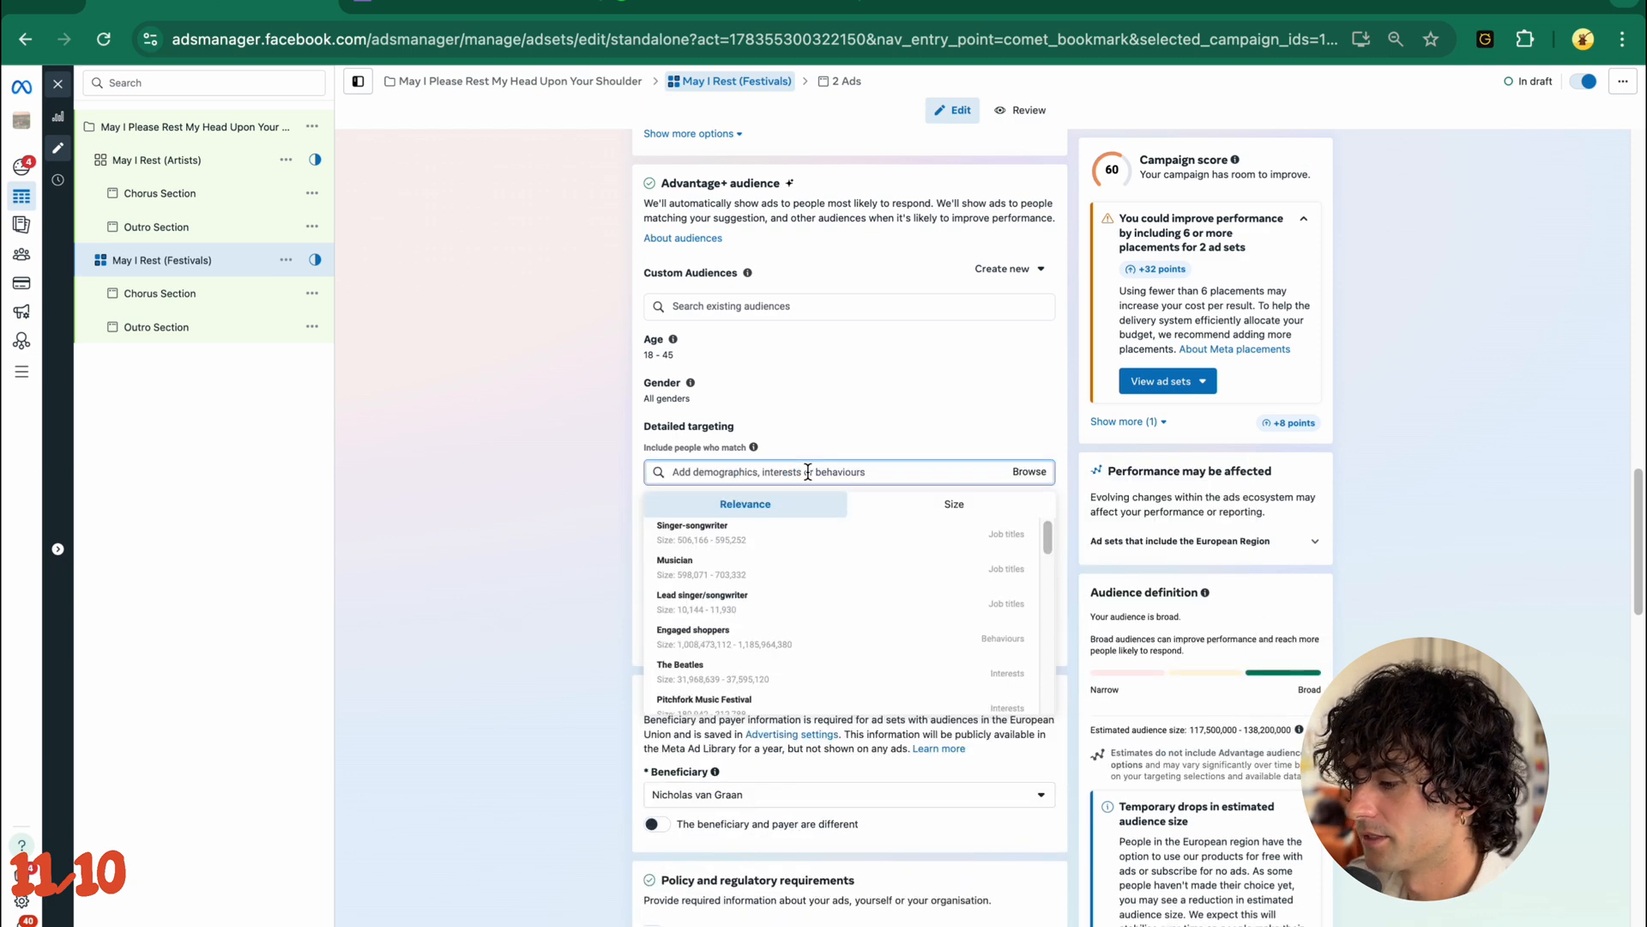
scroll(793, 609, down, 3)
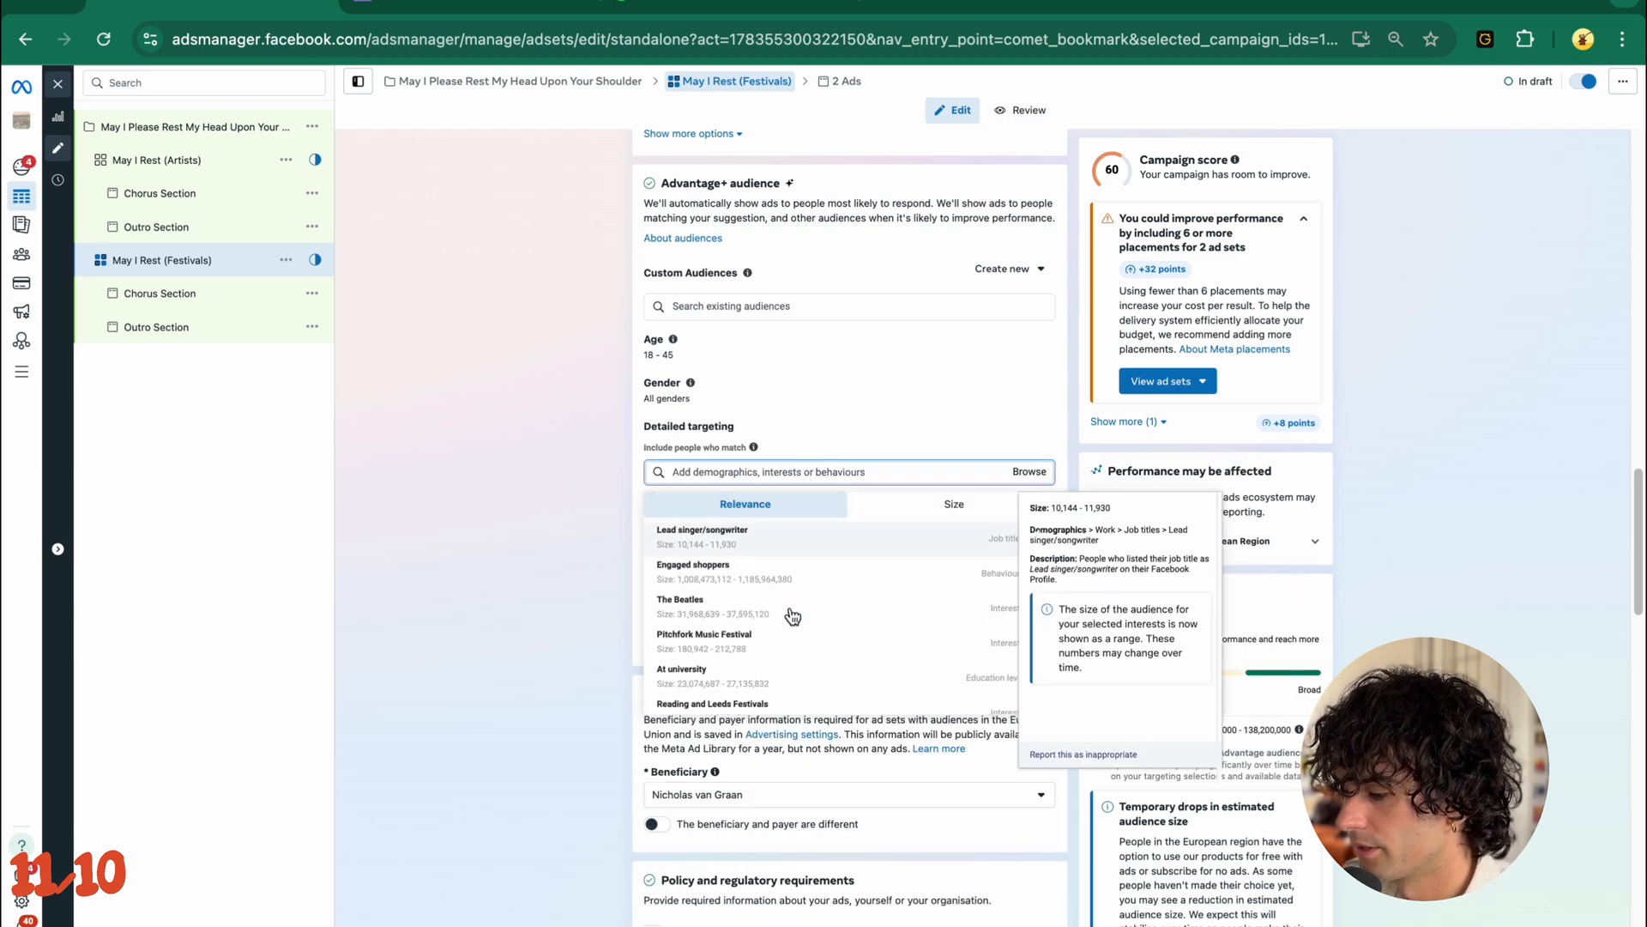
click(789, 621)
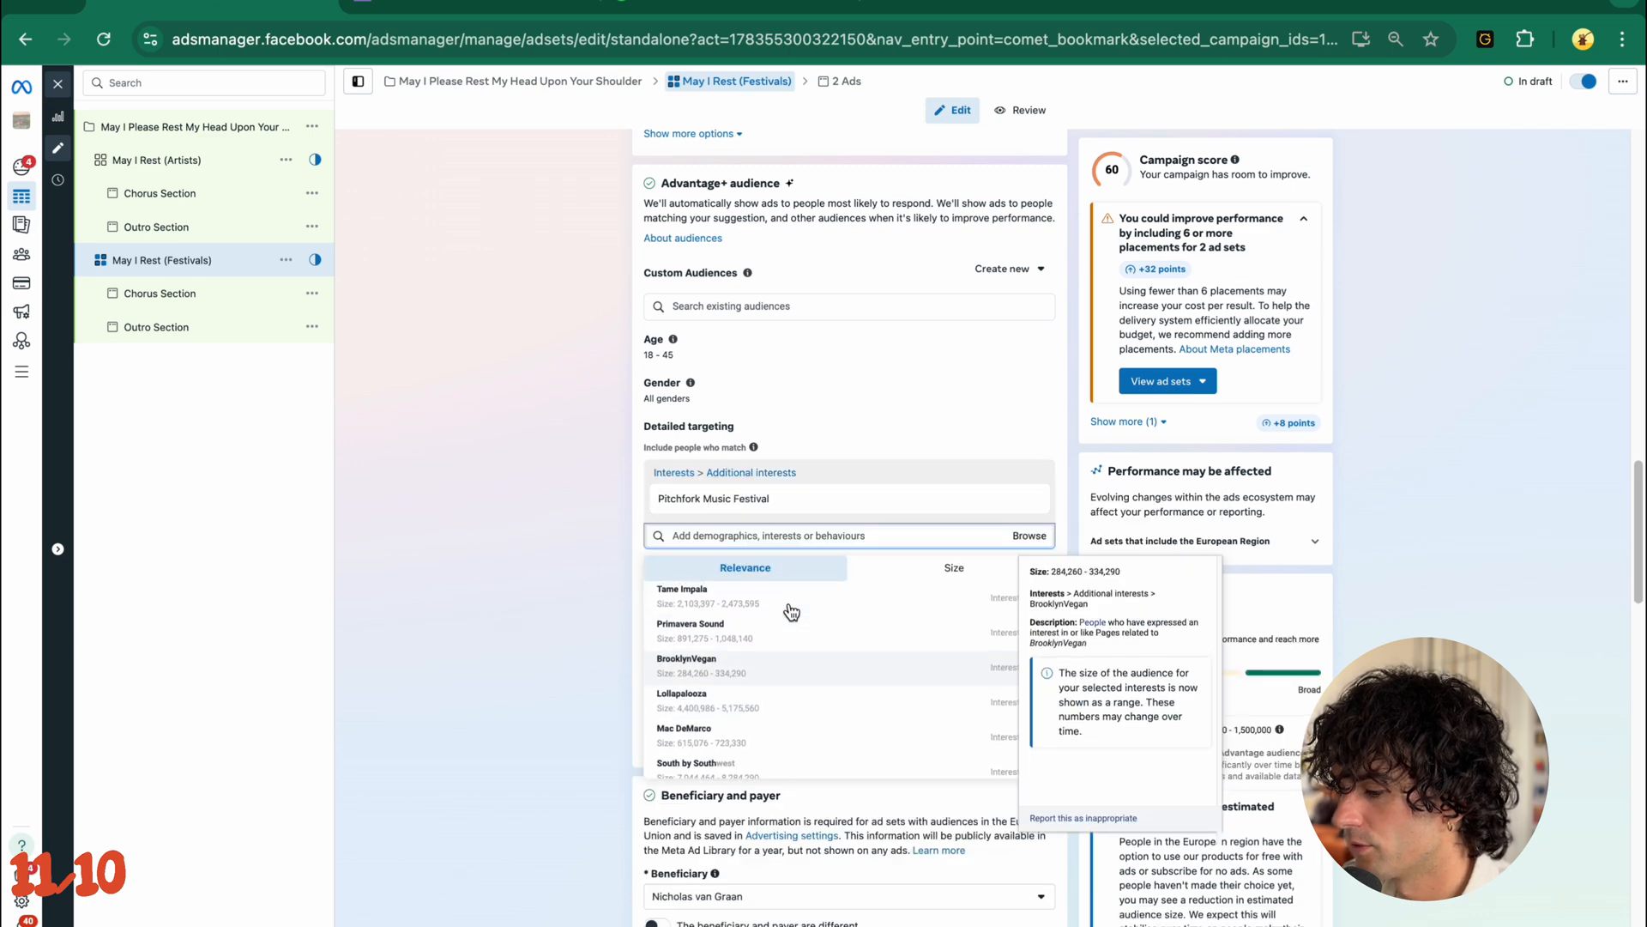
click(788, 630)
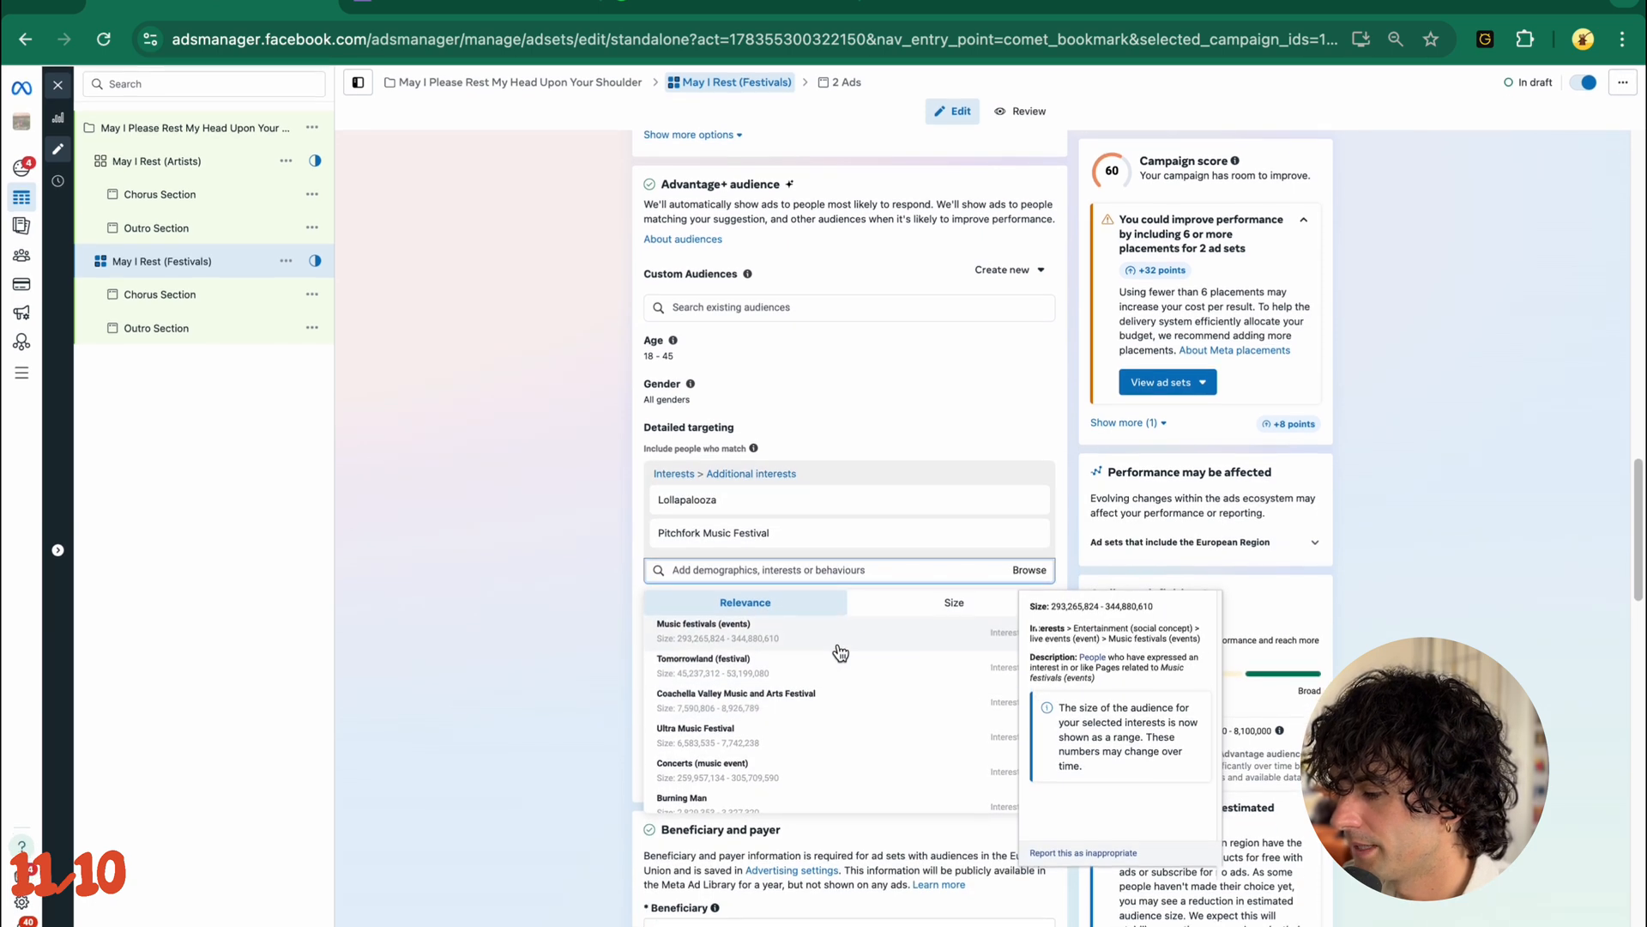
click(848, 695)
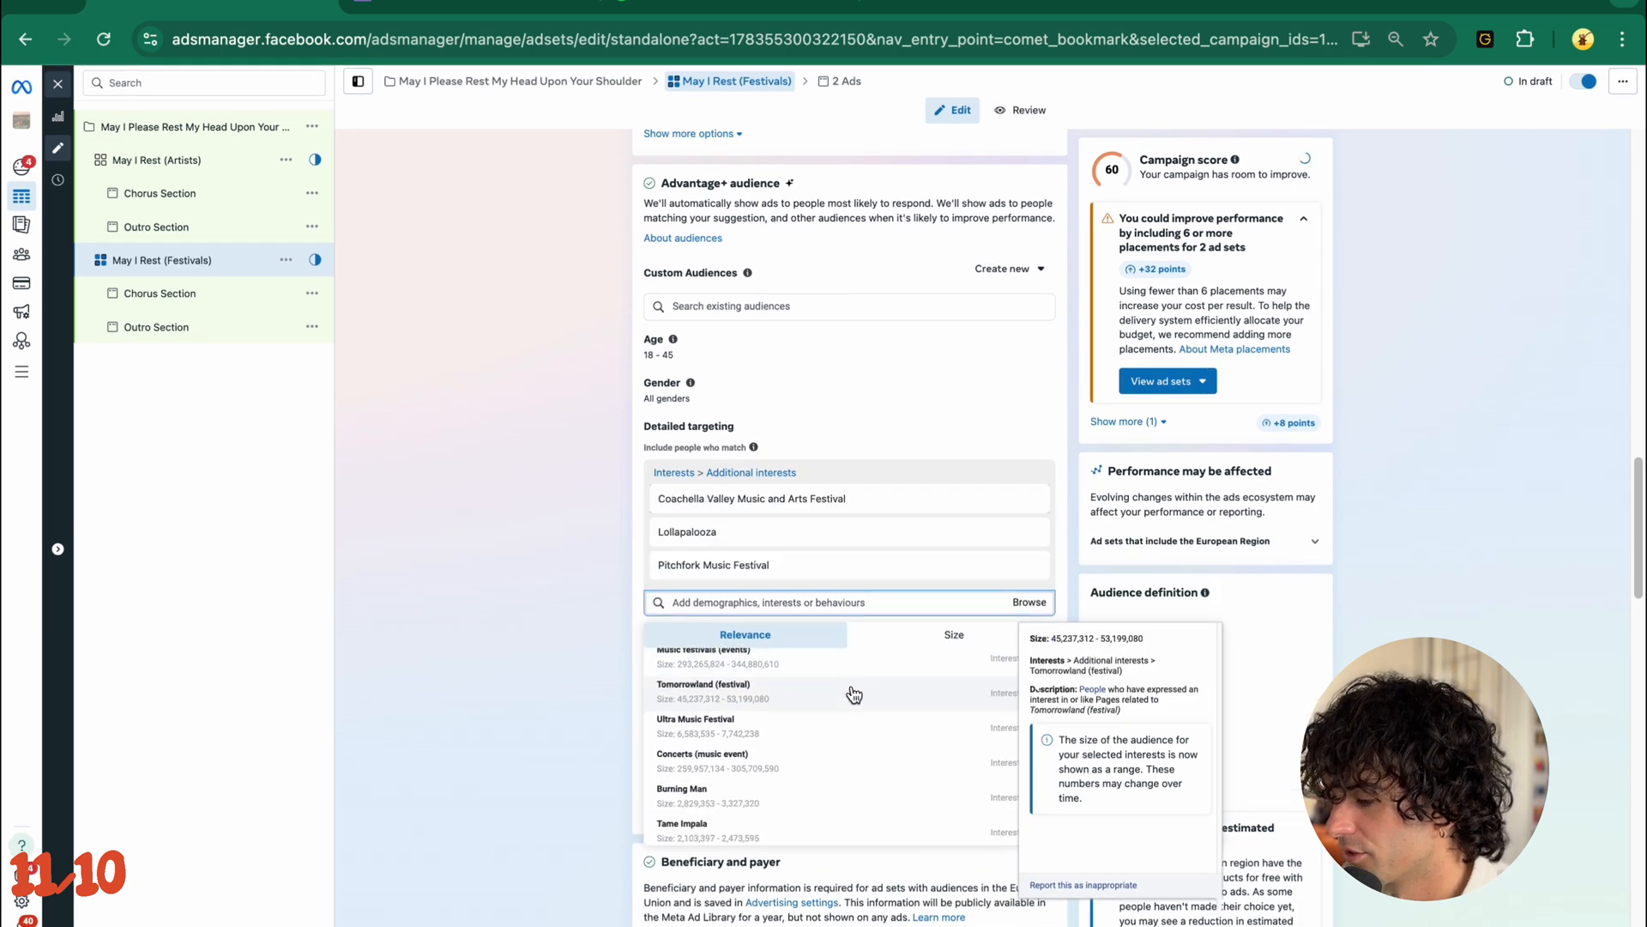
scroll(843, 741, down, 2)
click(844, 743)
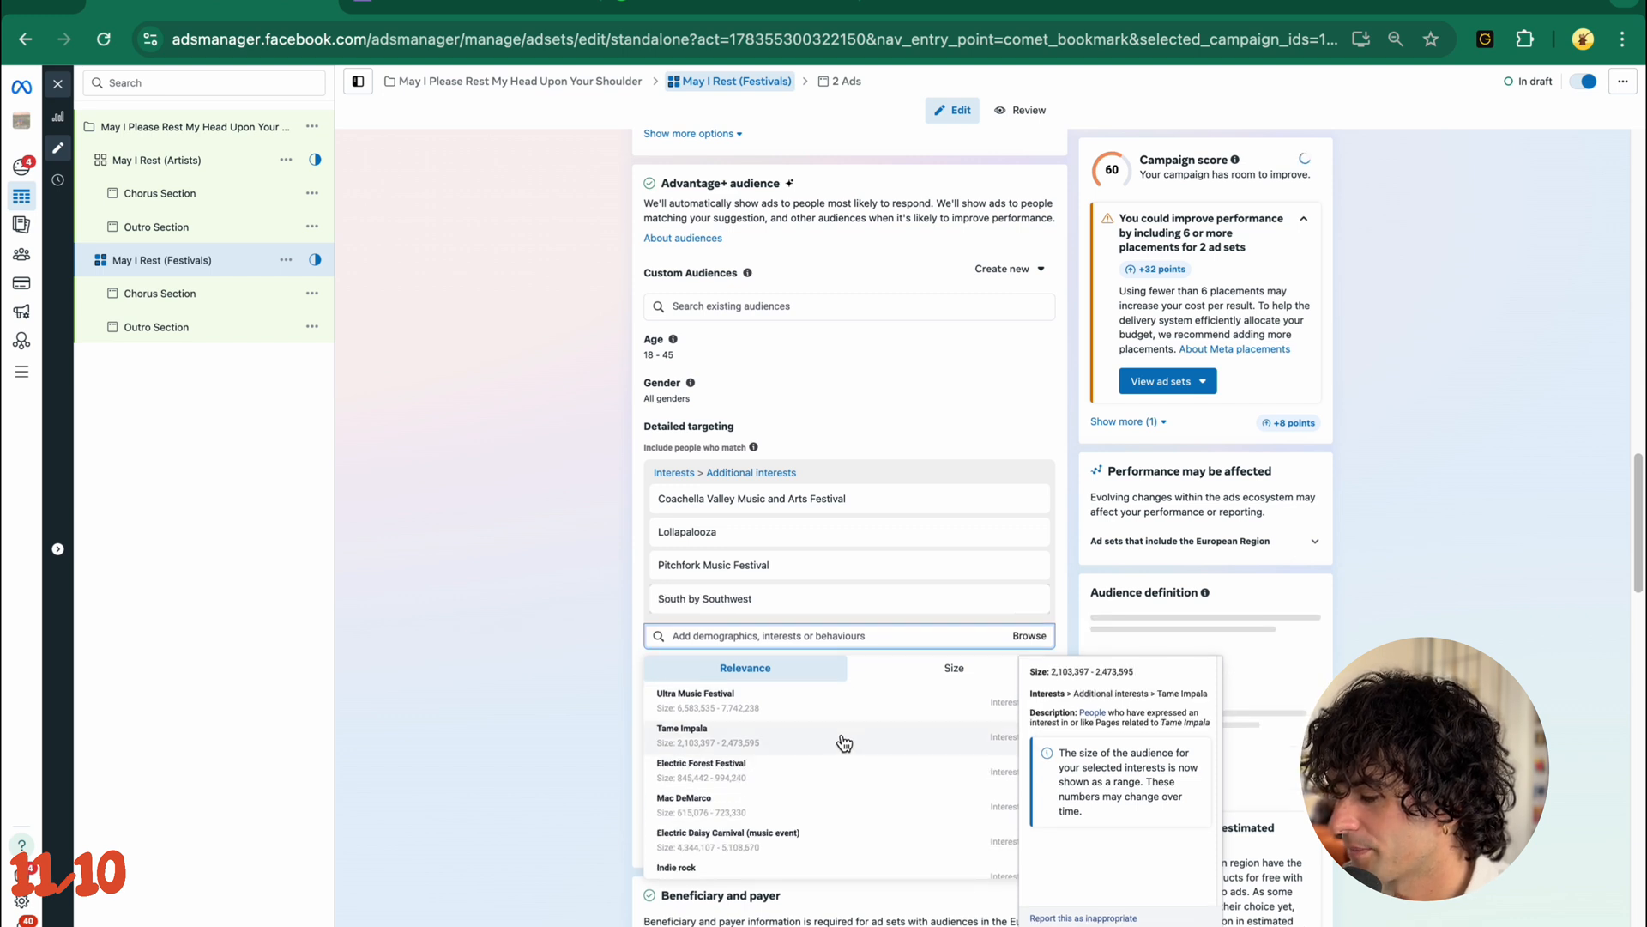
click(839, 748)
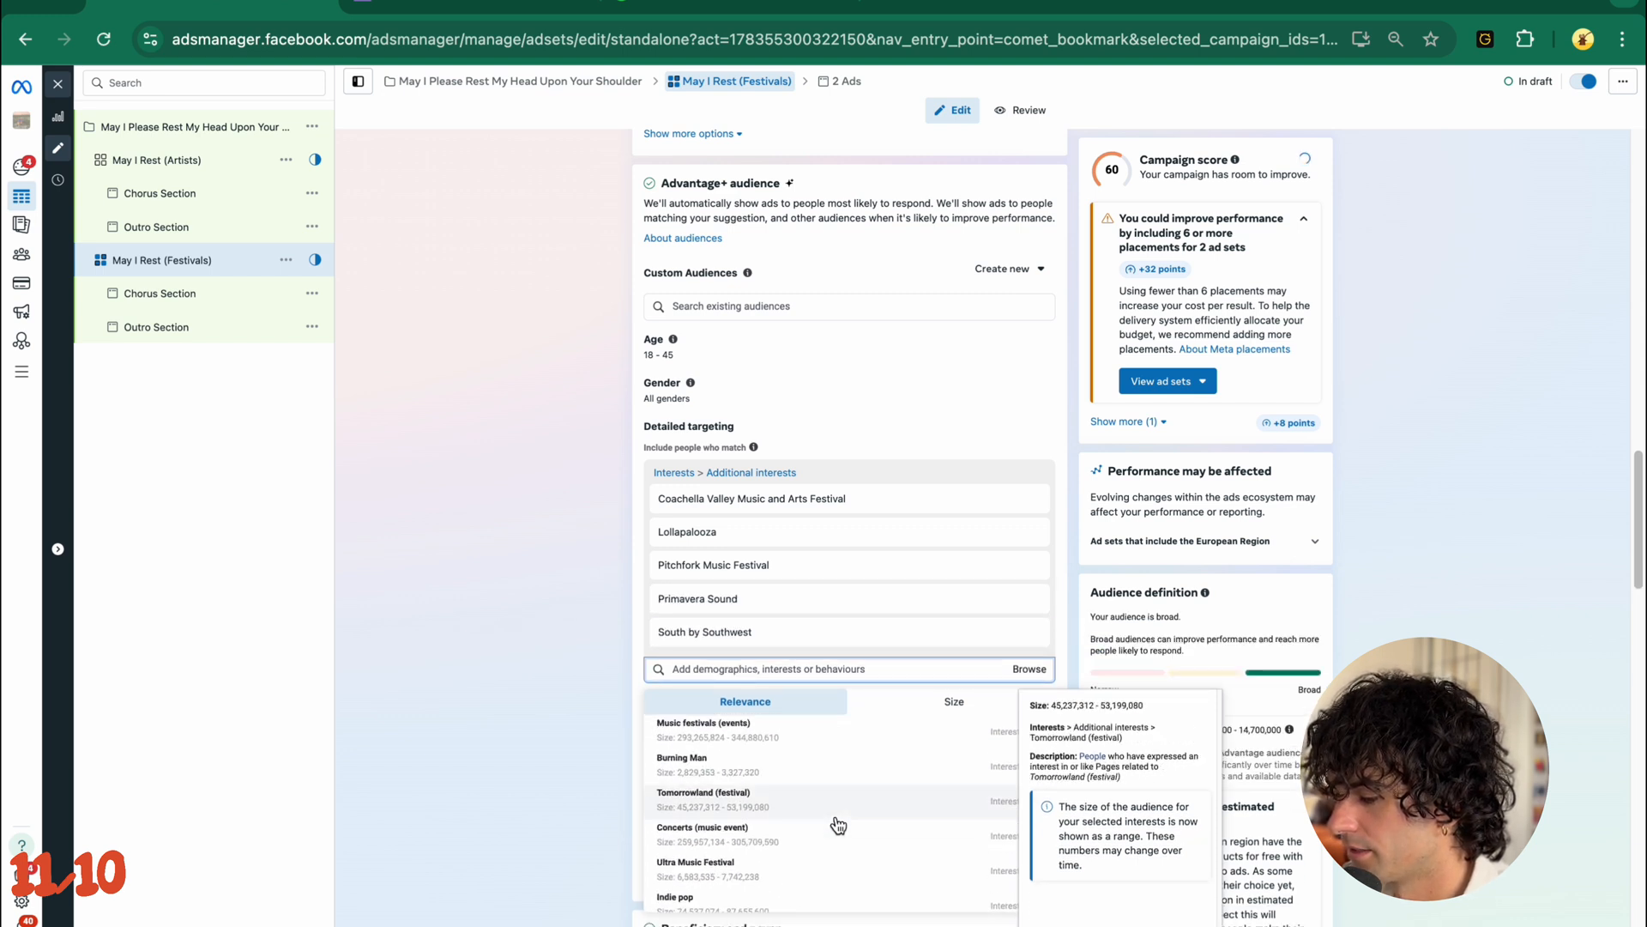
scroll(839, 803, down, 1)
scroll(845, 796, down, 5)
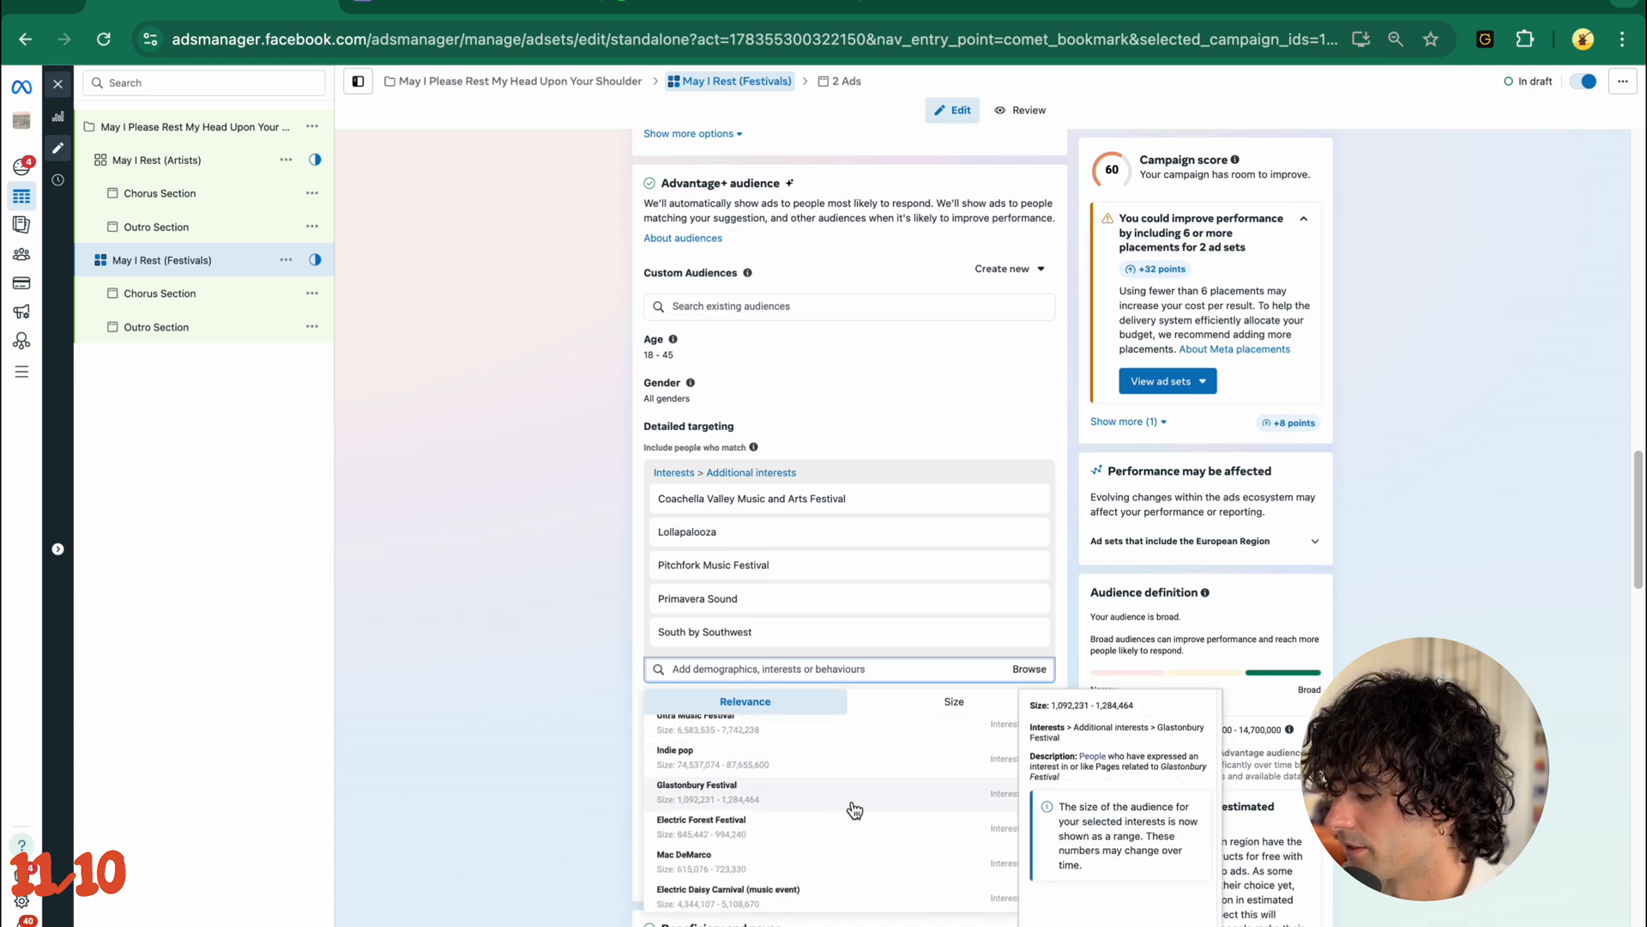
click(854, 810)
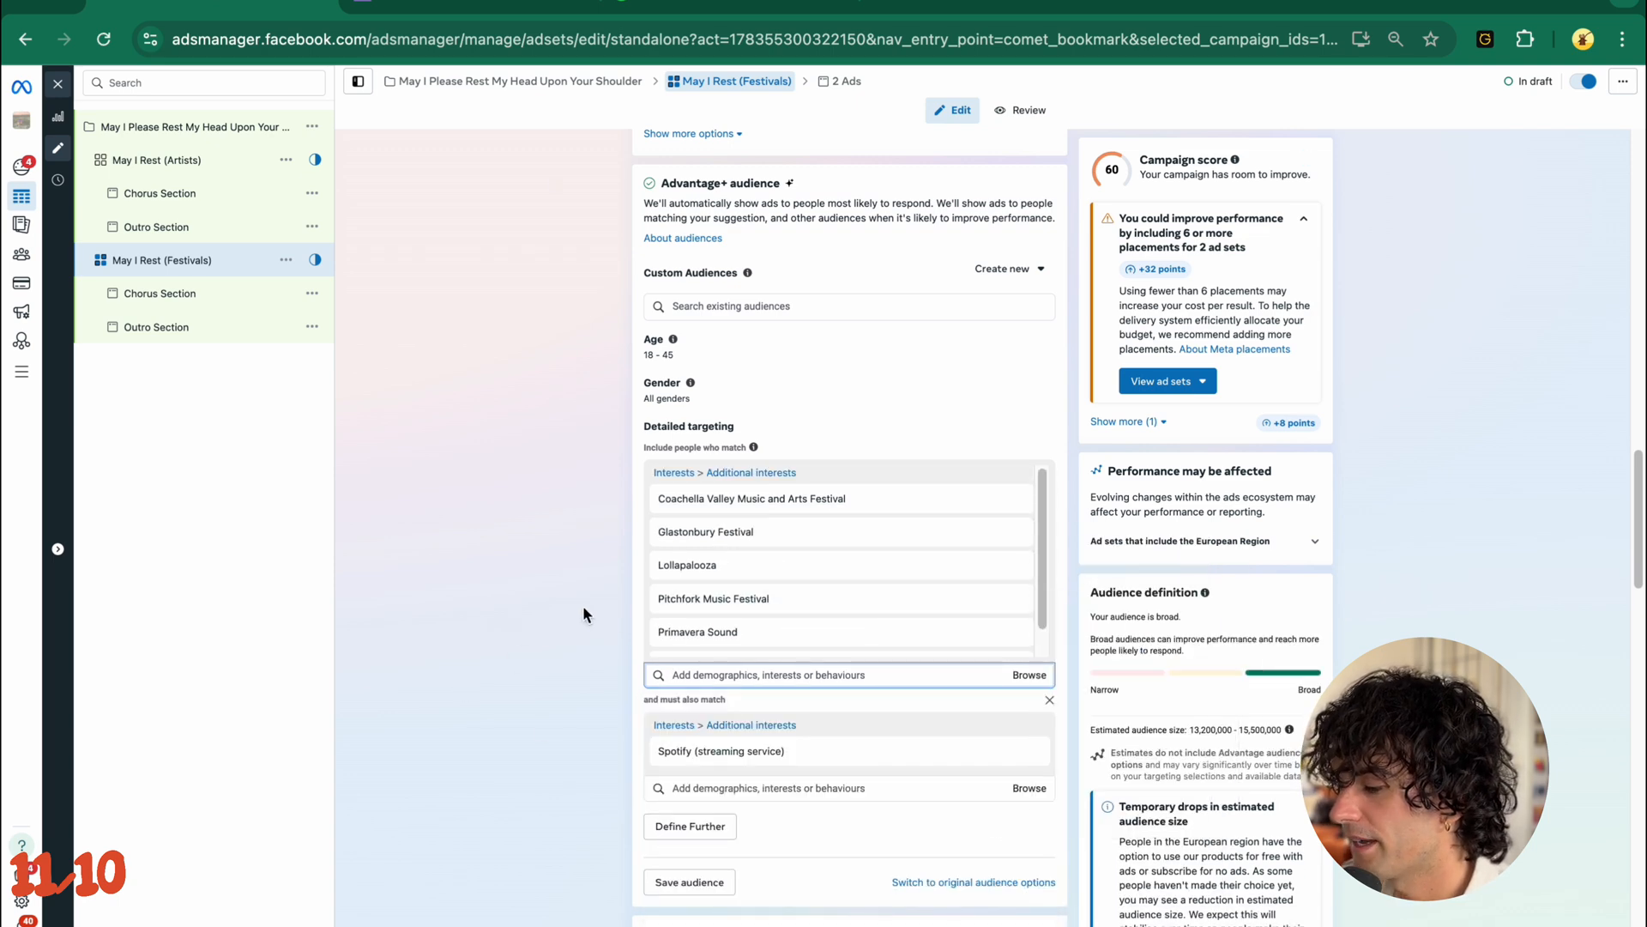